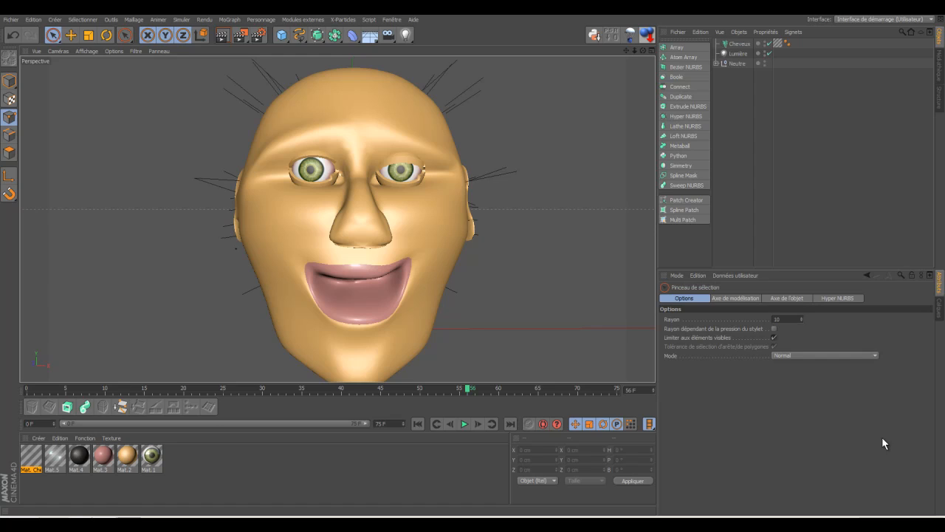
Disable the Cheveux and Lumière objects, expand the Neutre hierarchy, and select the Sphère head mesh
click(769, 43)
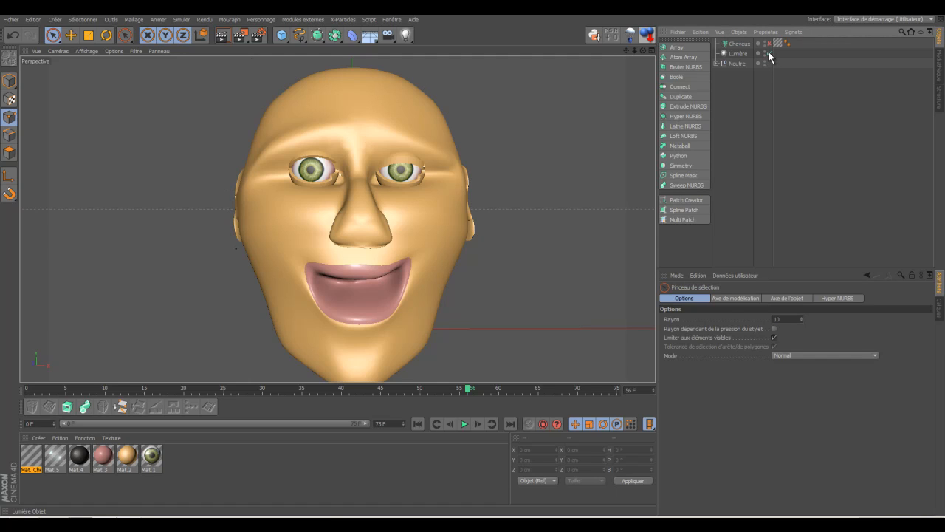
click(769, 53)
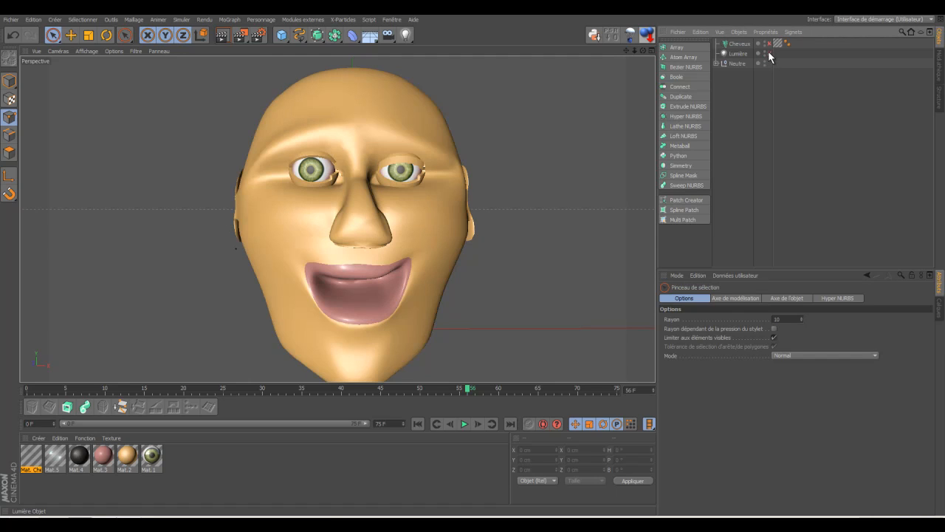
click(716, 63)
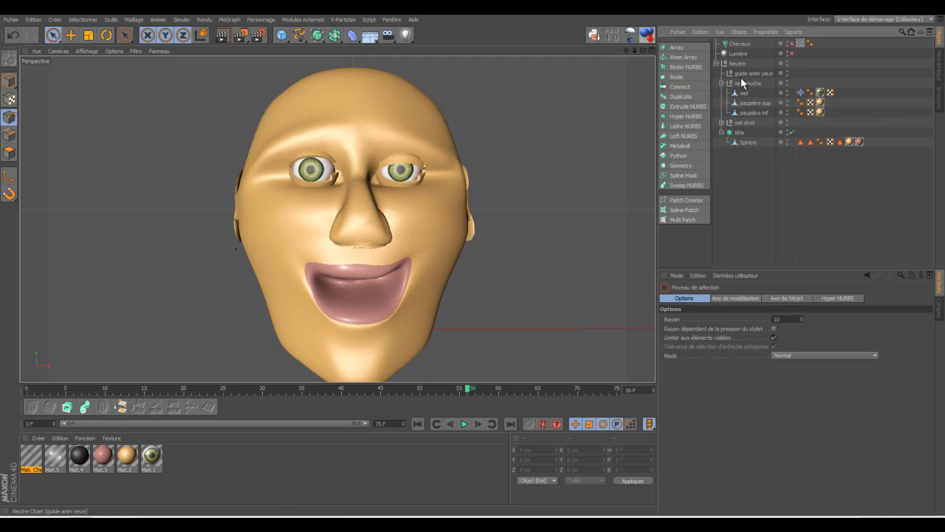
click(749, 142)
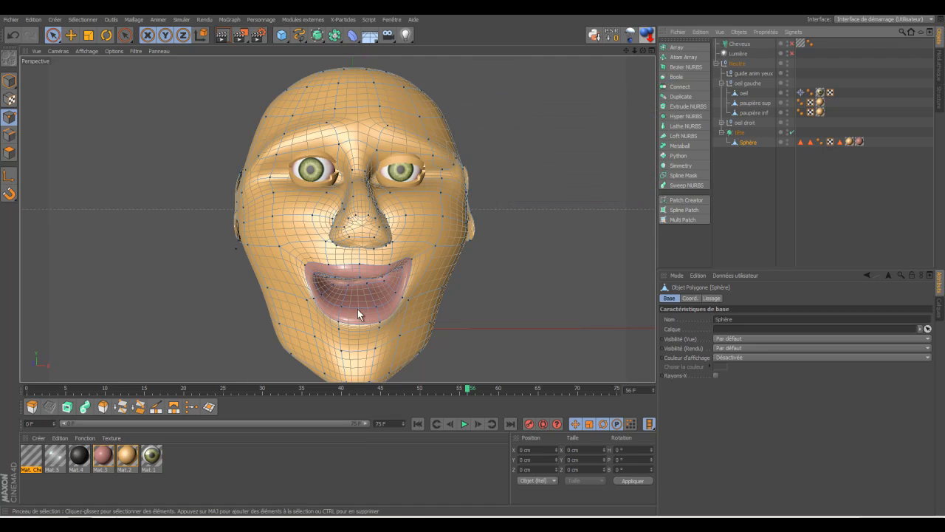
Return to frame 0, restrict keyframe recording to point-level animation, and enable automatic keyframing
click(418, 423)
click(617, 424)
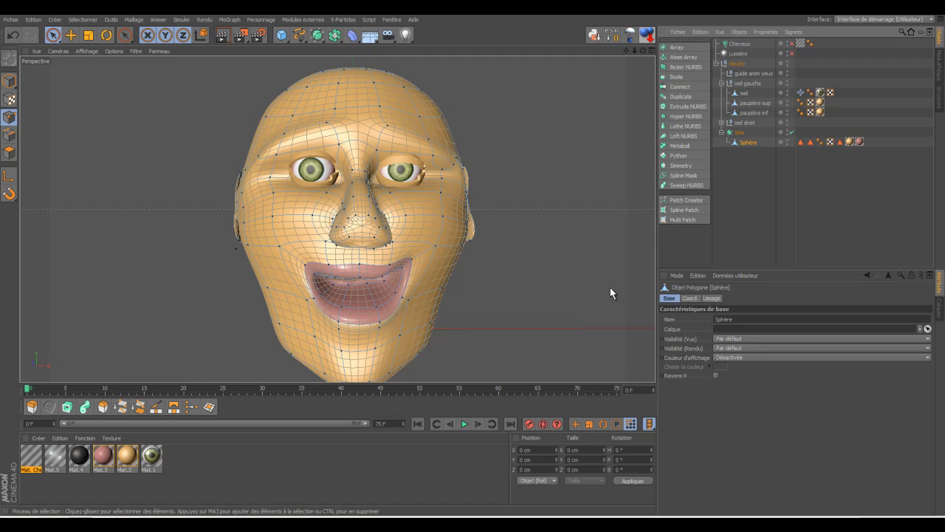
click(631, 425)
click(631, 425)
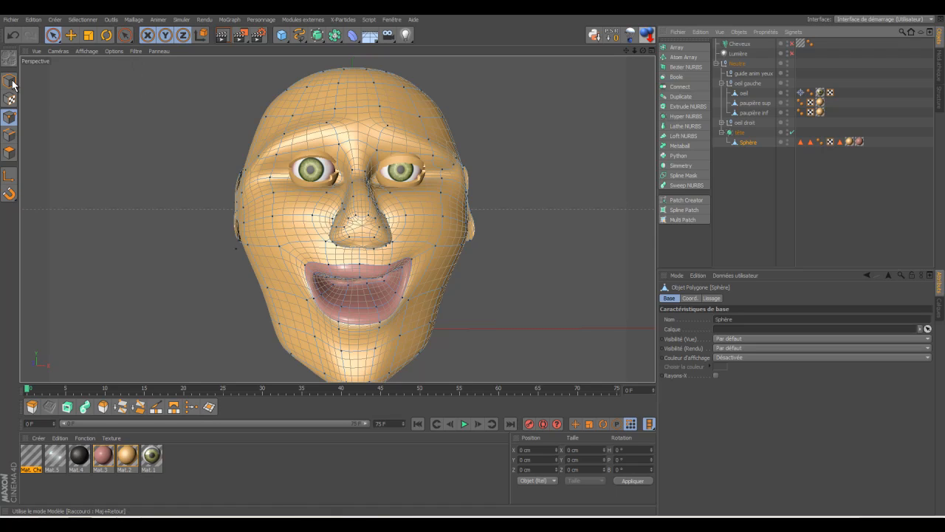
click(545, 424)
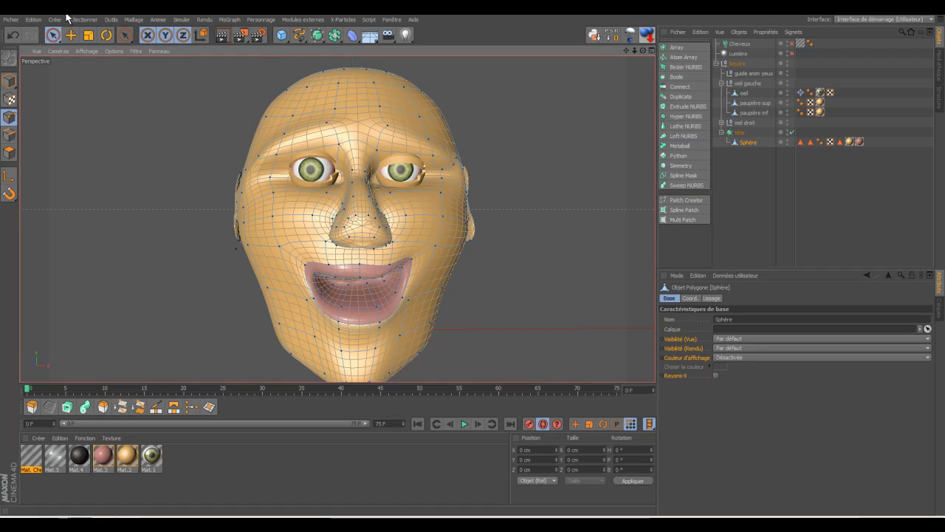
Using Rectangle Selection, lower the inner points of the character's left eyebrow and raise its outer points at frame 0
click(60, 37)
click(104, 67)
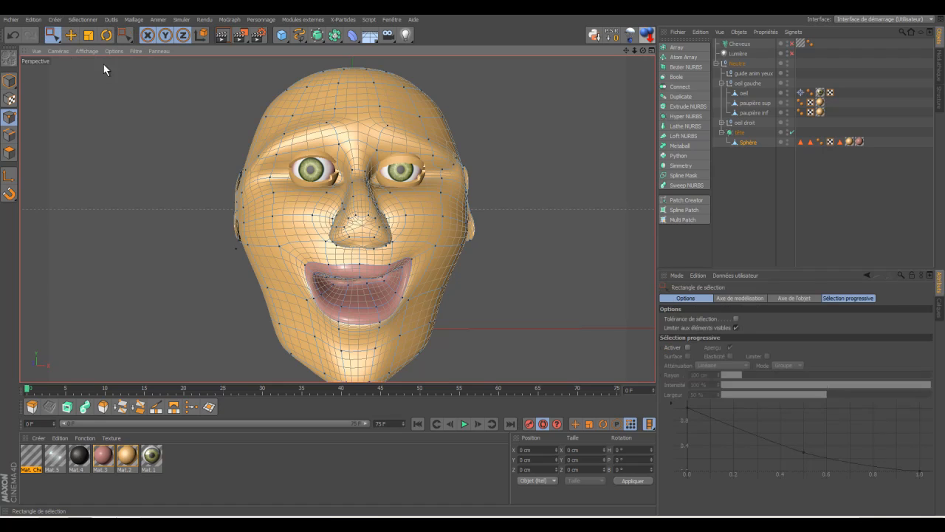
drag(365, 116, 382, 78)
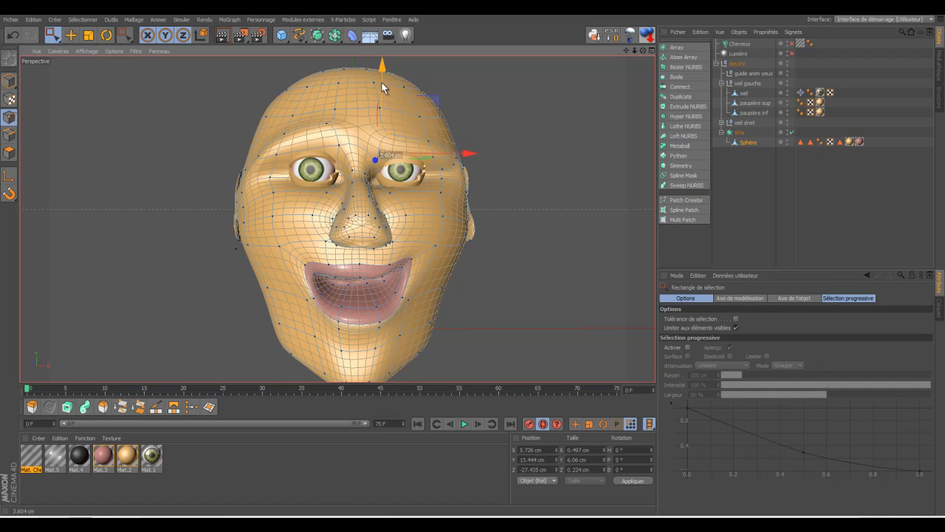
drag(416, 134, 445, 164)
drag(431, 72, 430, 60)
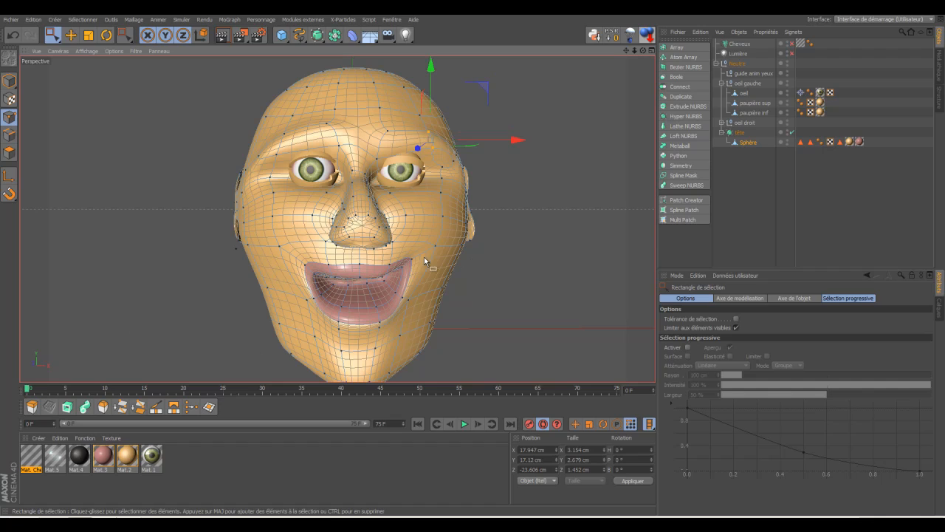
Lower the points of both mouth corners at frame 0
drag(399, 253, 425, 291)
drag(406, 178, 405, 191)
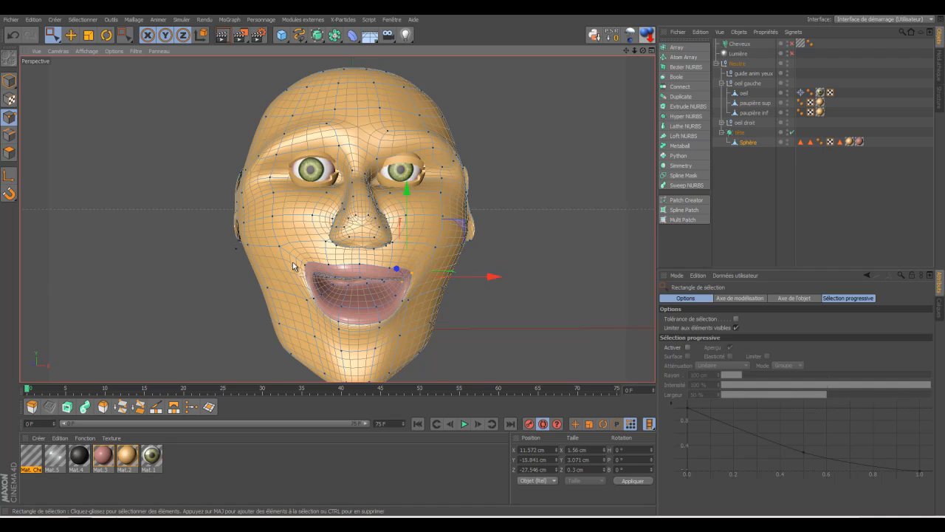
drag(317, 274, 327, 291)
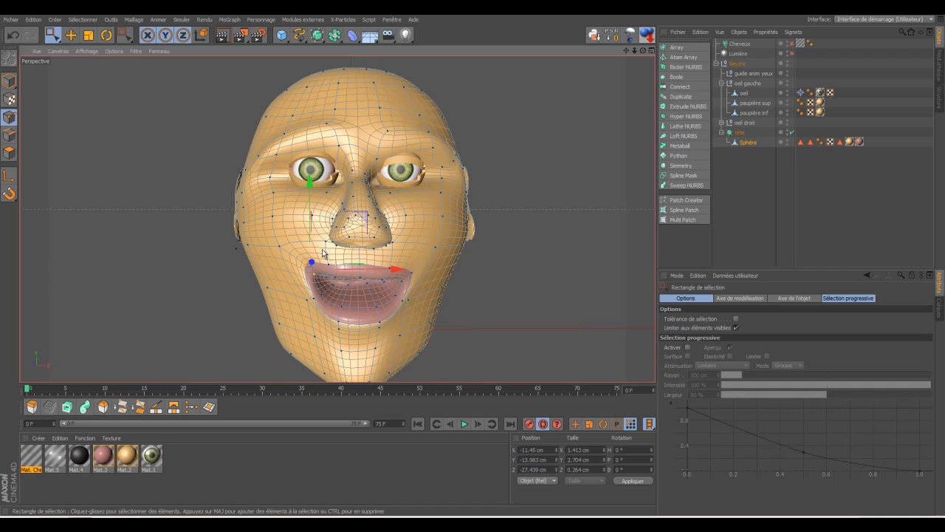
drag(310, 186, 310, 196)
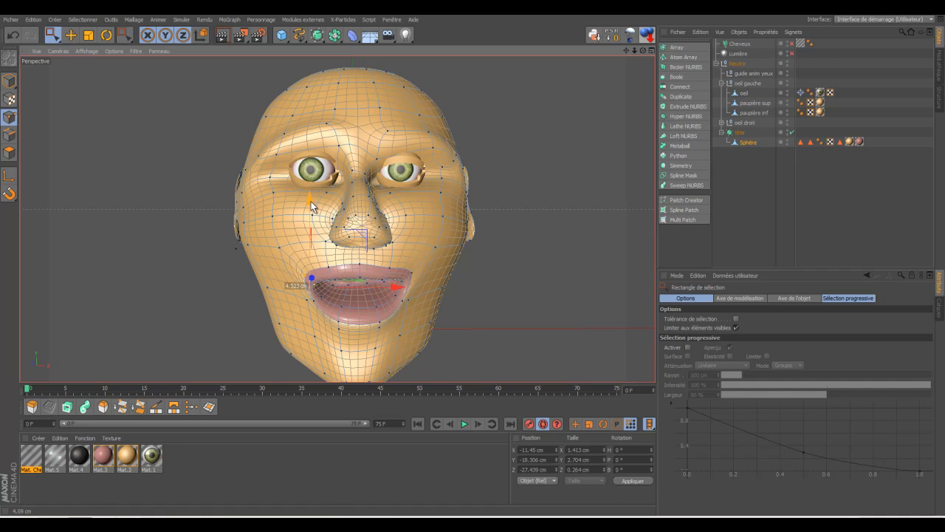
Move to frame 15 and raise the character's right mouth corner
click(35, 389)
drag(36, 390, 138, 394)
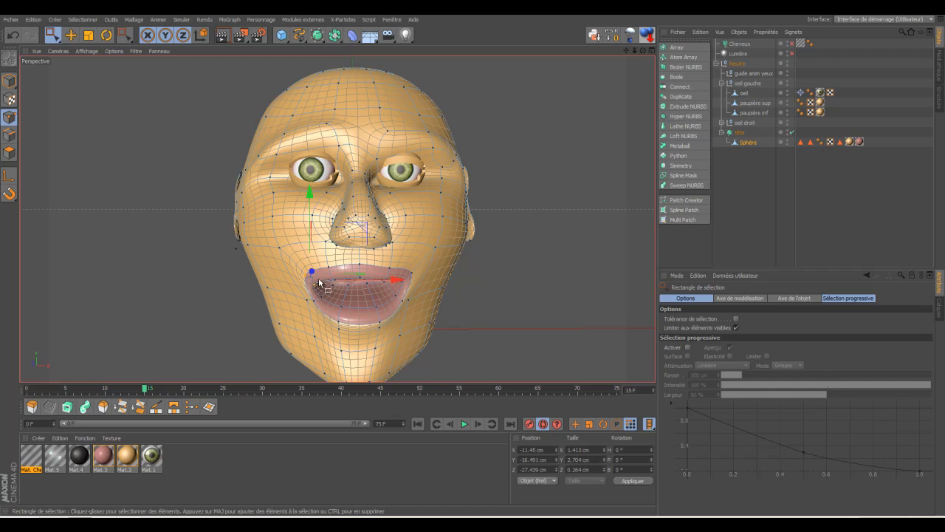
drag(310, 195, 310, 186)
drag(403, 254, 413, 294)
drag(396, 261, 403, 269)
click(14, 35)
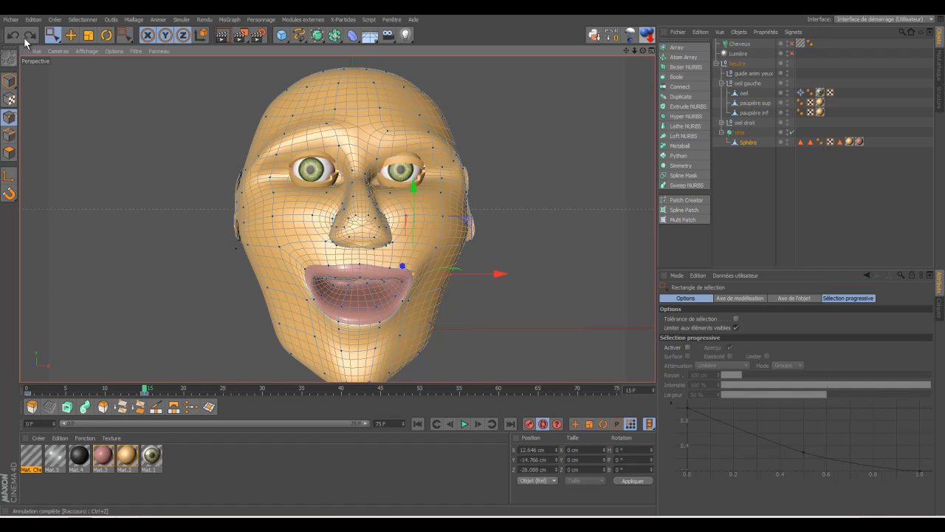
At frame 15, raise the character's left mouth corner and tilt the left eyebrow with its inner points up and outer points down
drag(415, 272, 417, 285)
drag(407, 188, 406, 175)
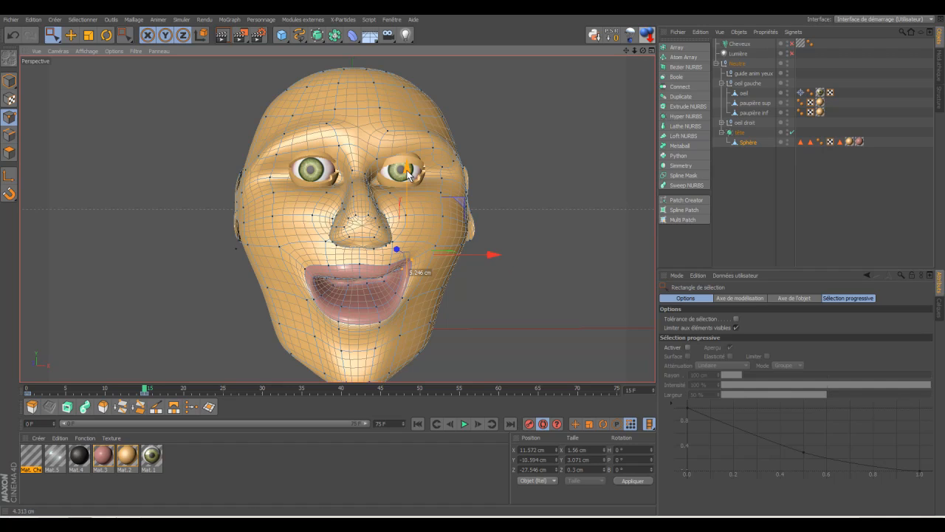
drag(374, 116, 393, 164)
drag(382, 97, 382, 67)
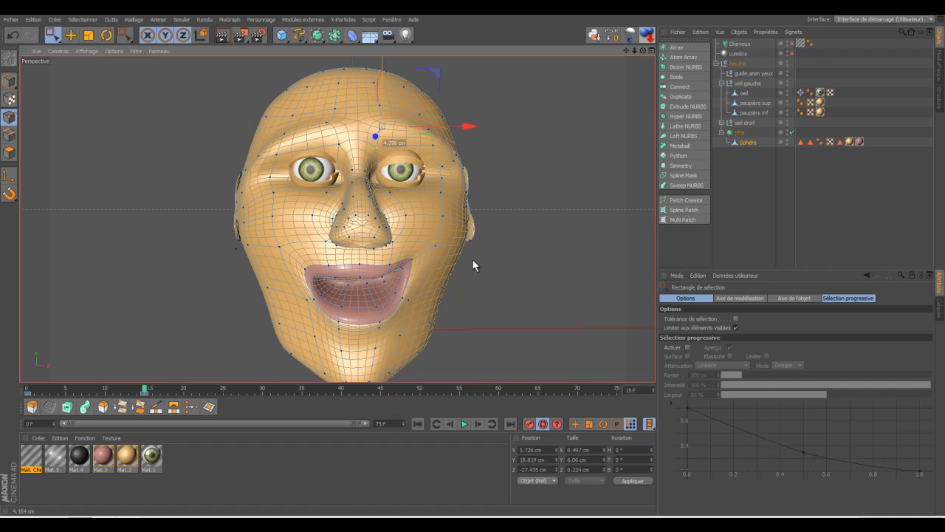
drag(415, 109, 454, 174)
mouse_move(426, 69)
mouse_down()
mouse_move(427, 94)
mouse_move(426, 84)
mouse_up()
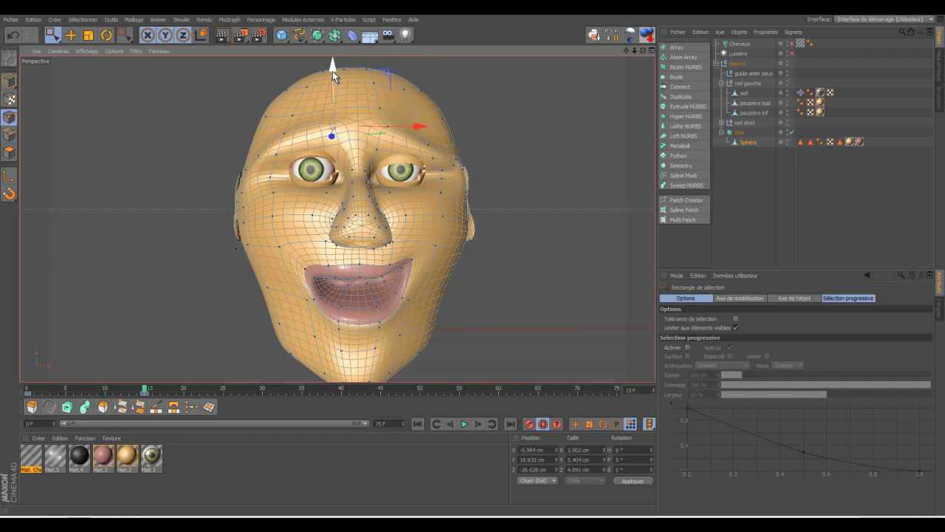
Raise the inner points of the character's right eyebrow and slightly lower its outer points at frame 15
drag(333, 71, 344, 143)
drag(332, 60, 332, 68)
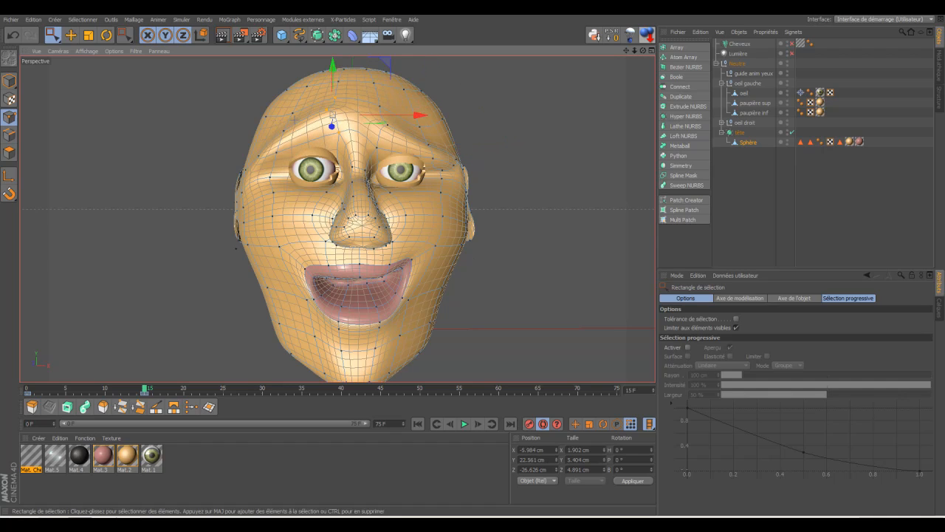
drag(275, 121, 304, 169)
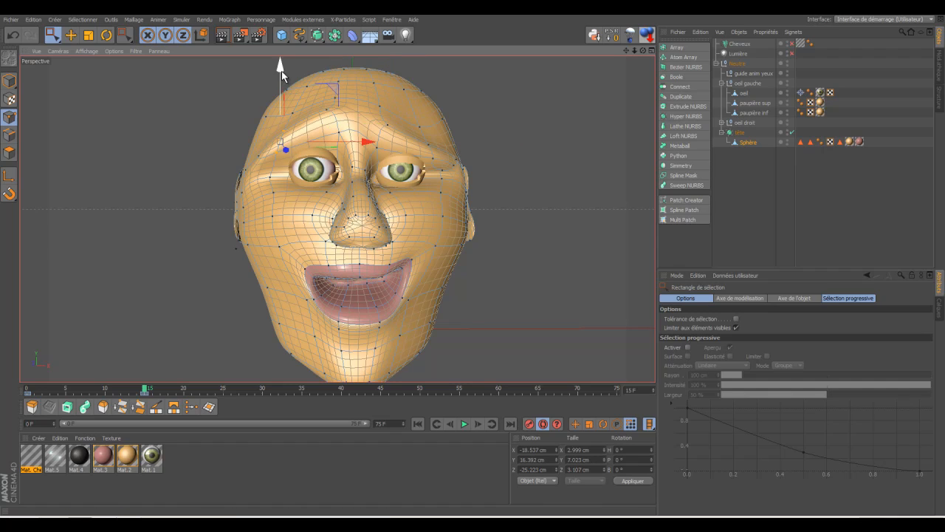
drag(282, 71, 281, 84)
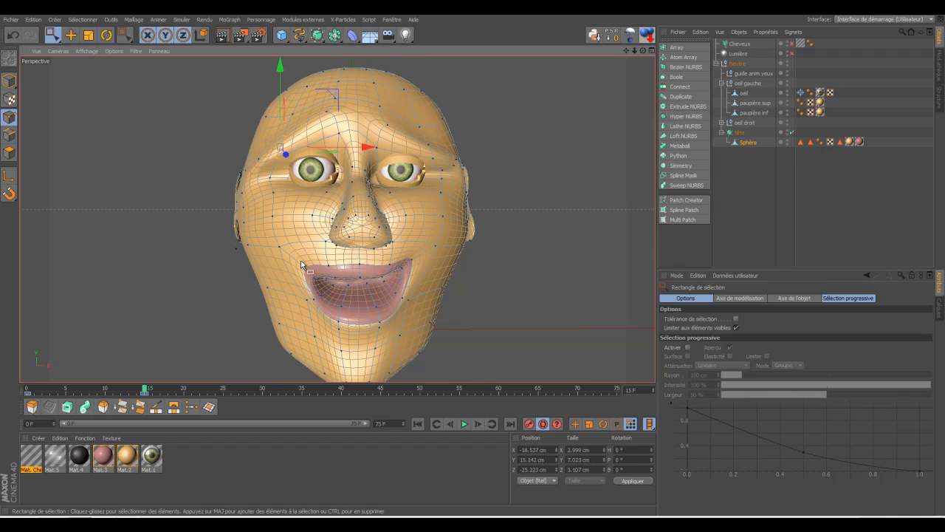
Raise the character's right mouth corner at frame 15 to a Y position of about -13.1 cm
drag(293, 256, 322, 288)
drag(311, 188, 311, 183)
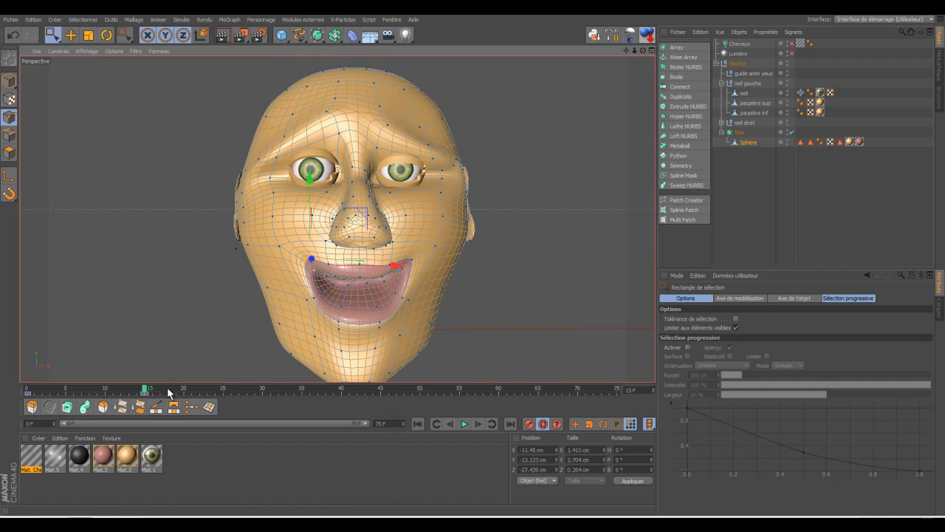
Move to frame 30, then lower the character's right mouth corner and shift it slightly toward the mouth's center
drag(145, 390, 280, 392)
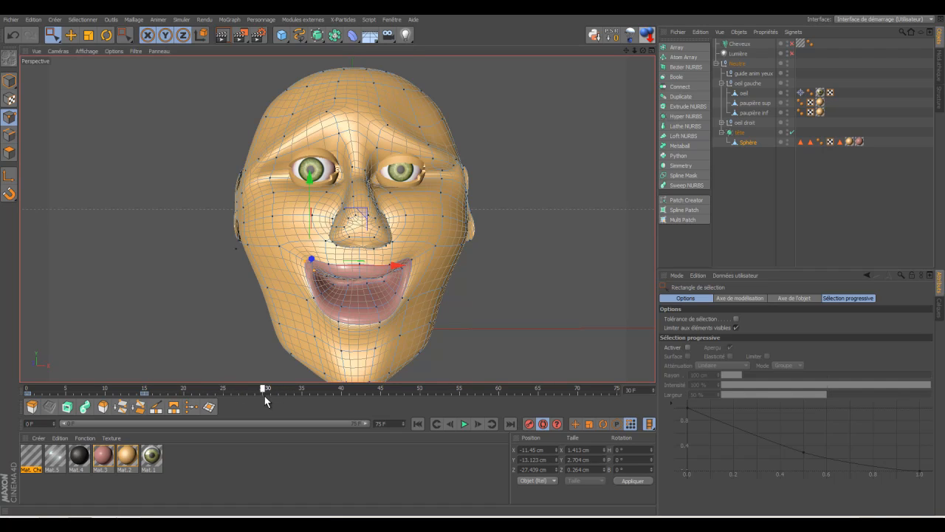
drag(312, 187, 314, 208)
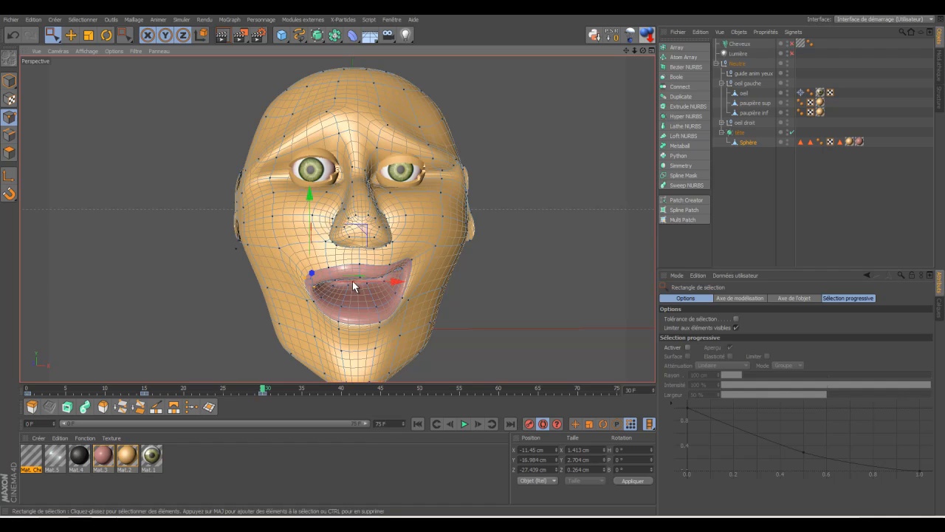
drag(394, 281, 400, 281)
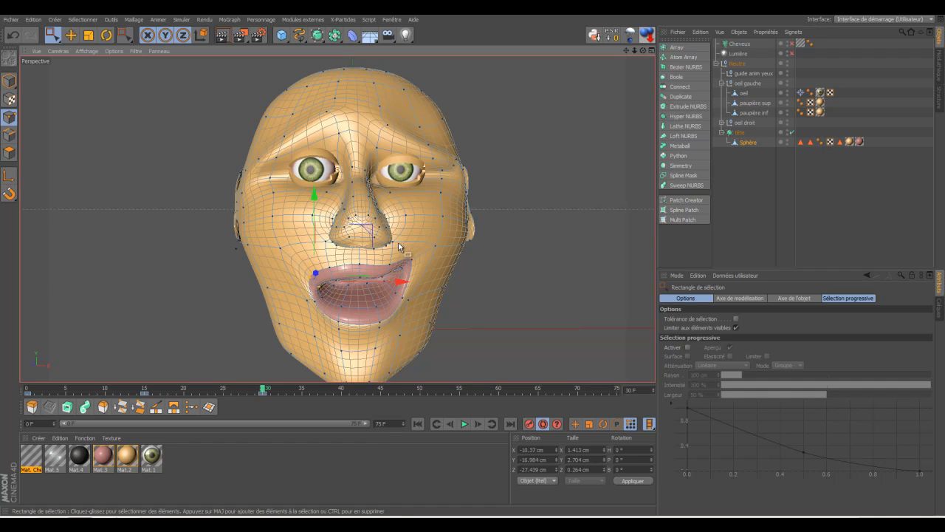
Lower the character's left mouth corner points at frame 30 and shift the corner slightly toward the mouth's center
drag(392, 247, 418, 295)
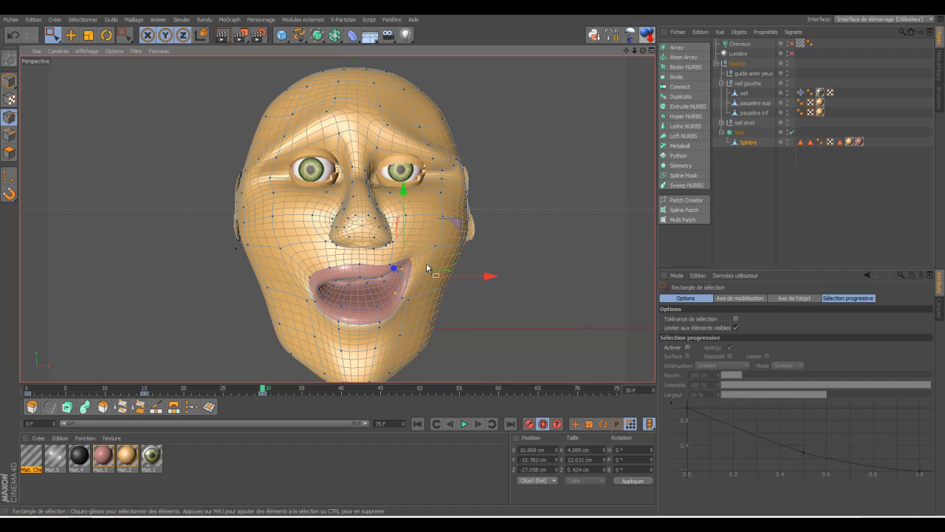
drag(404, 193, 403, 210)
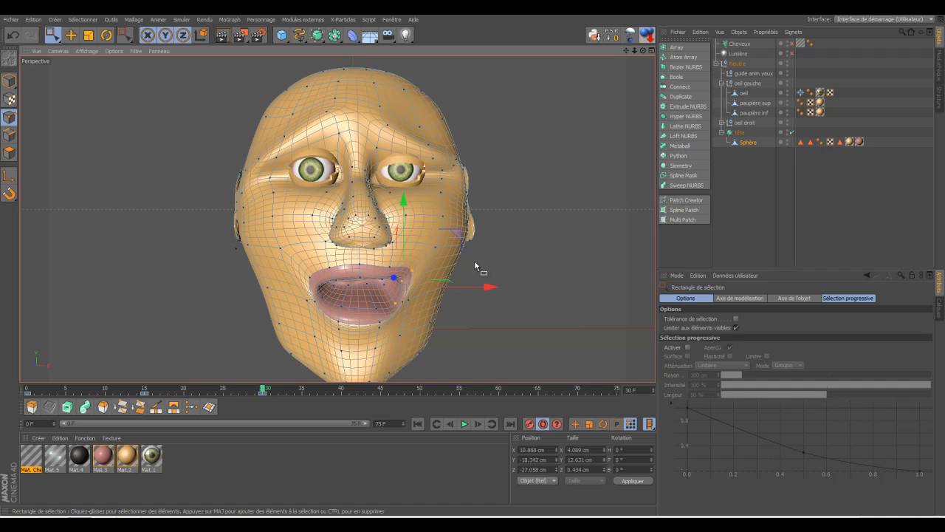
click(406, 256)
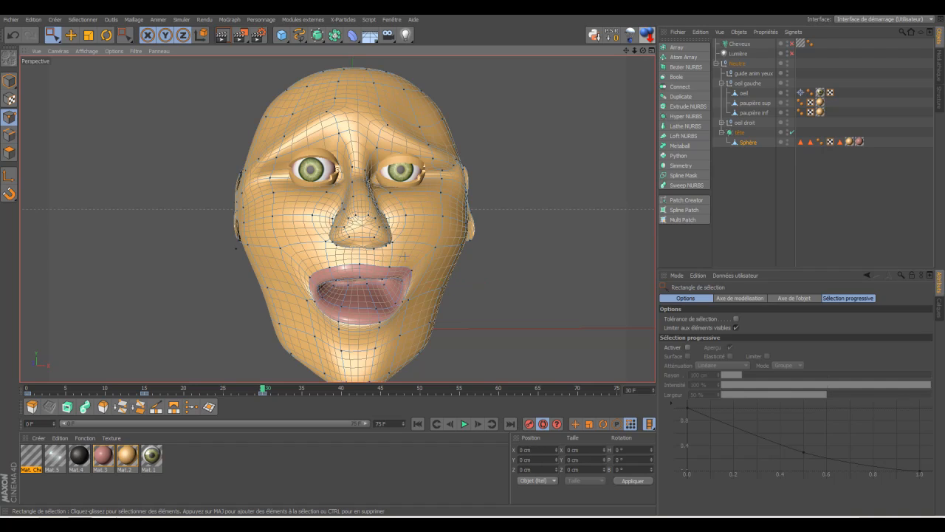
drag(399, 256, 415, 286)
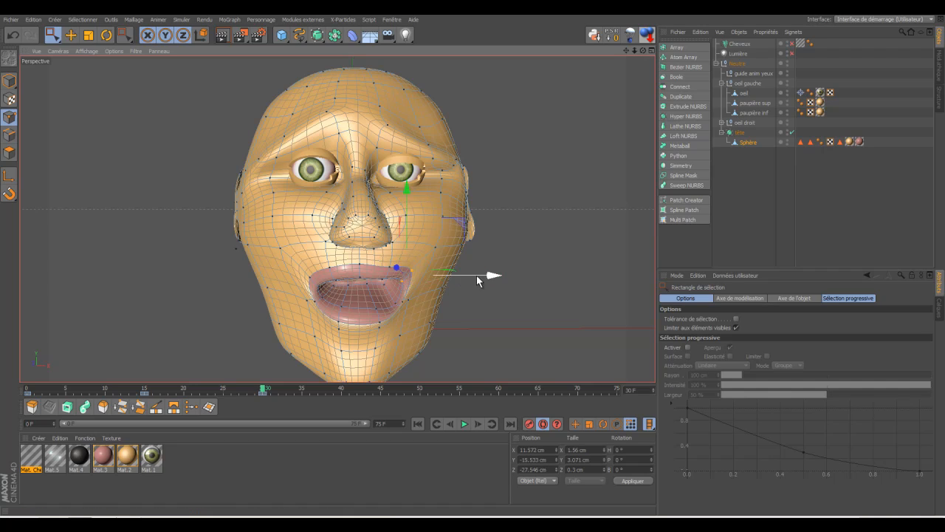
drag(486, 276, 493, 279)
drag(404, 189, 404, 199)
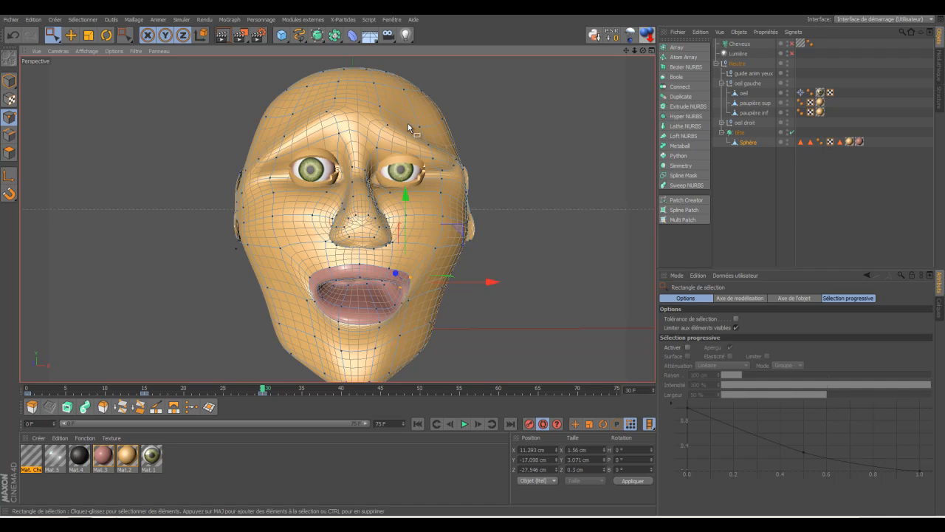
Raise the outer points of both eyebrows at frame 30
drag(407, 124, 445, 179)
drag(427, 103, 428, 81)
drag(279, 120, 302, 164)
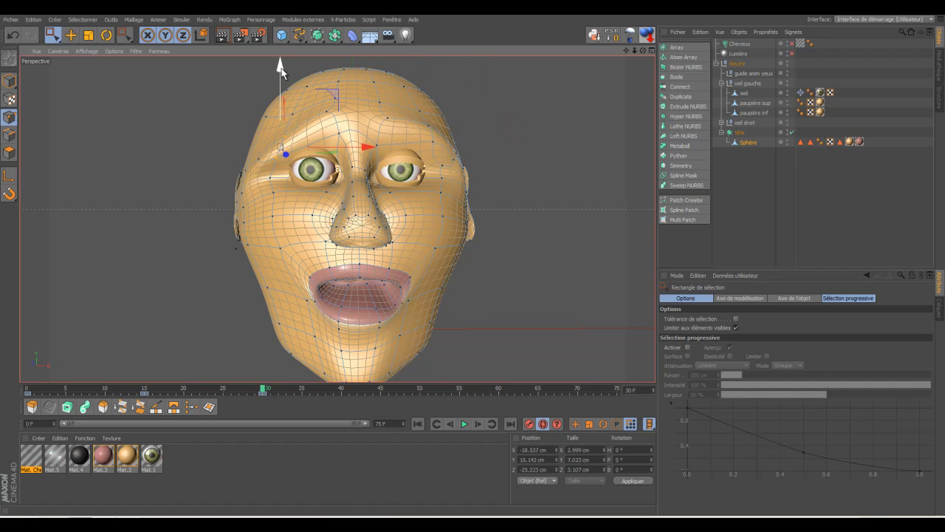
drag(281, 63, 284, 53)
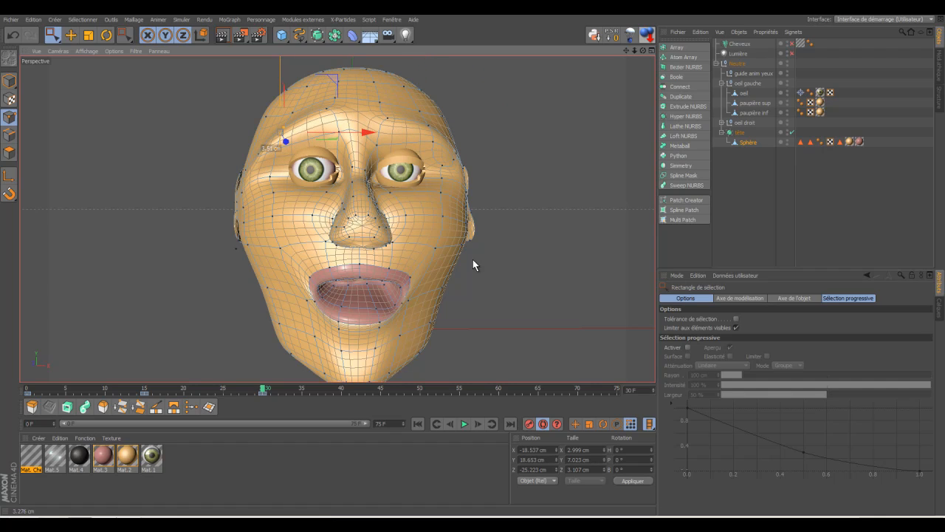
Raise the inner points of the character's left eyebrow at frame 30 to a Y position of about 20.2 cm
click(388, 119)
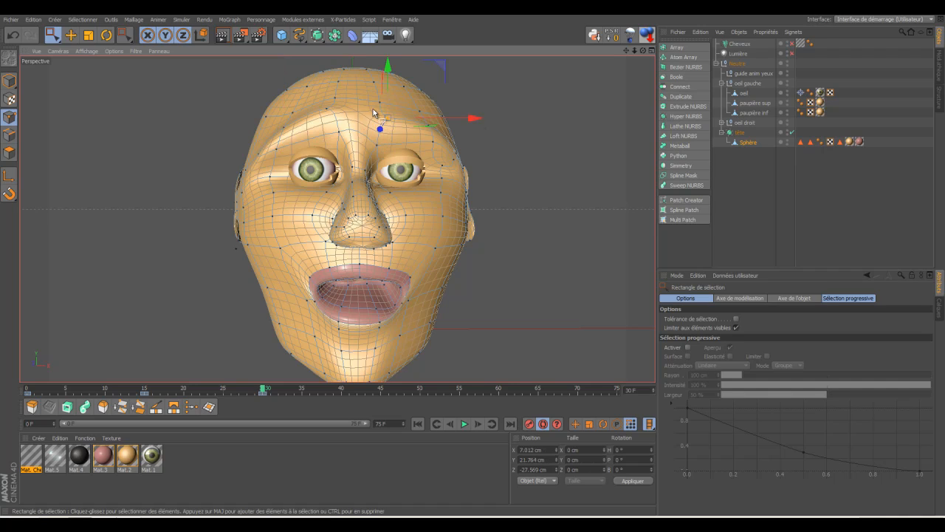
drag(372, 108, 391, 150)
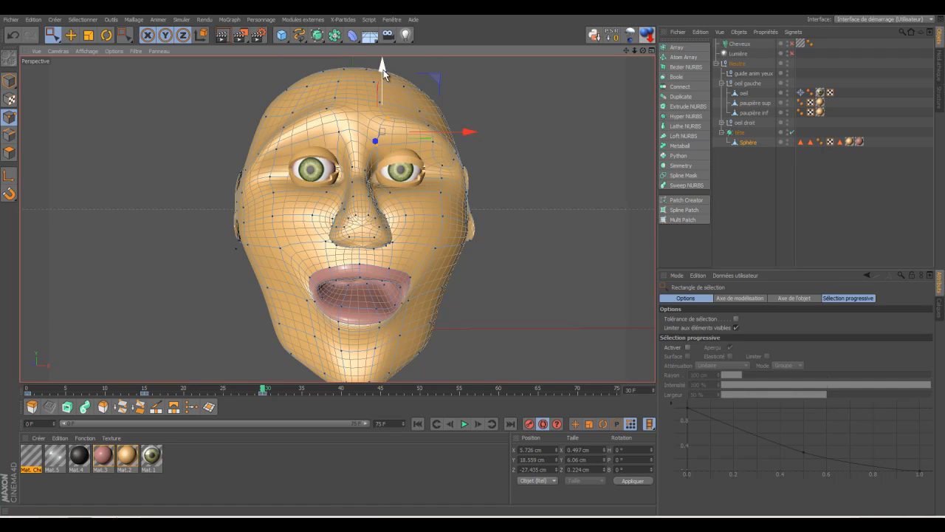
drag(383, 65, 384, 56)
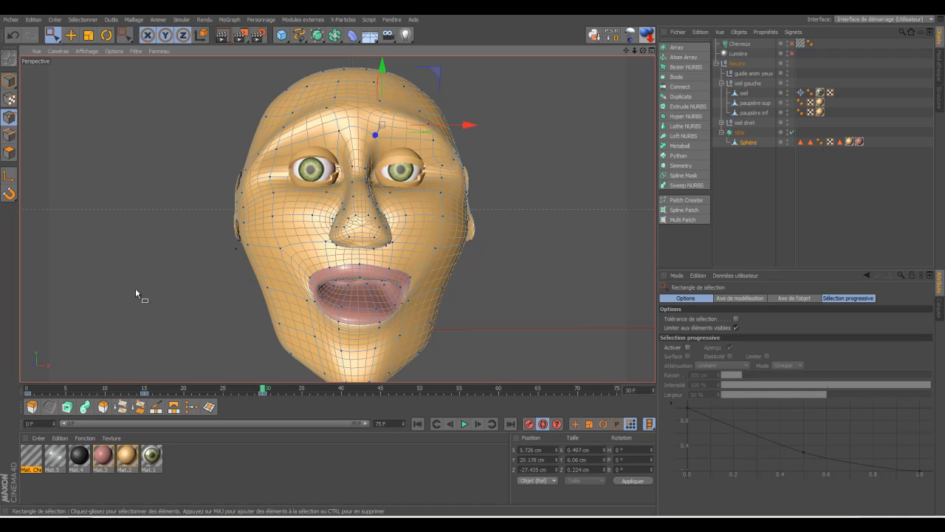
Play the facial animation from frame 0 to review the expression changes, and return to the first frame
click(418, 424)
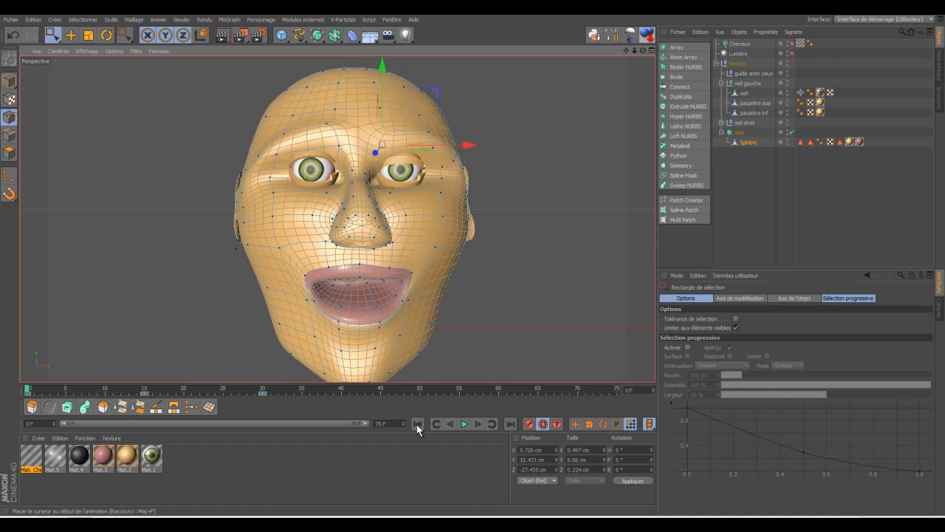
click(465, 425)
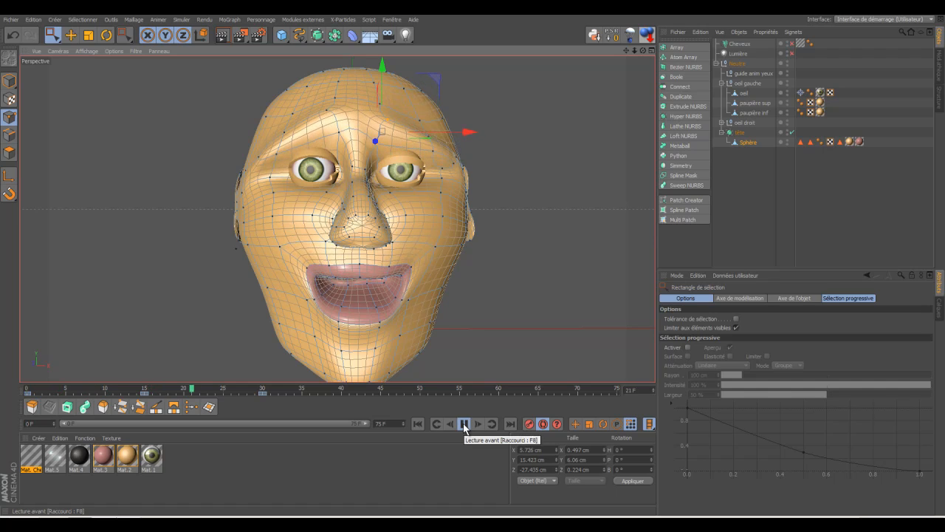
click(465, 425)
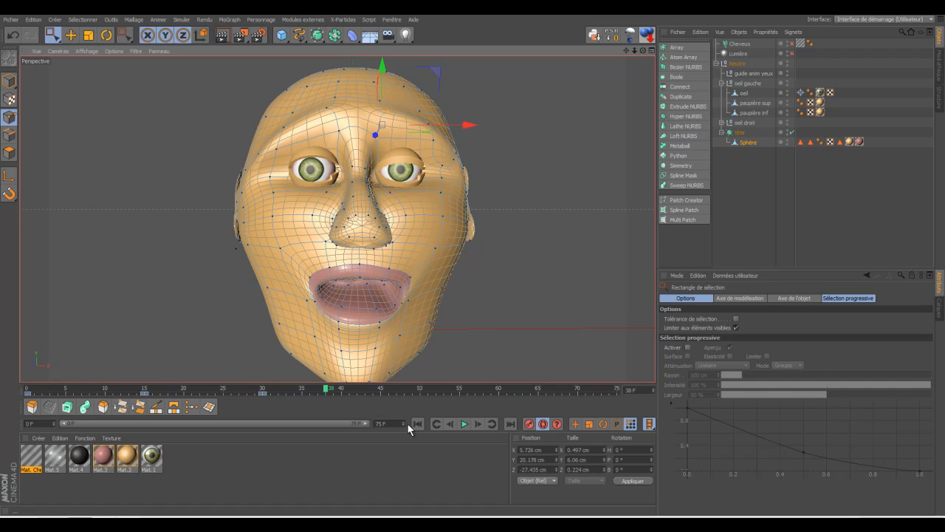
click(418, 423)
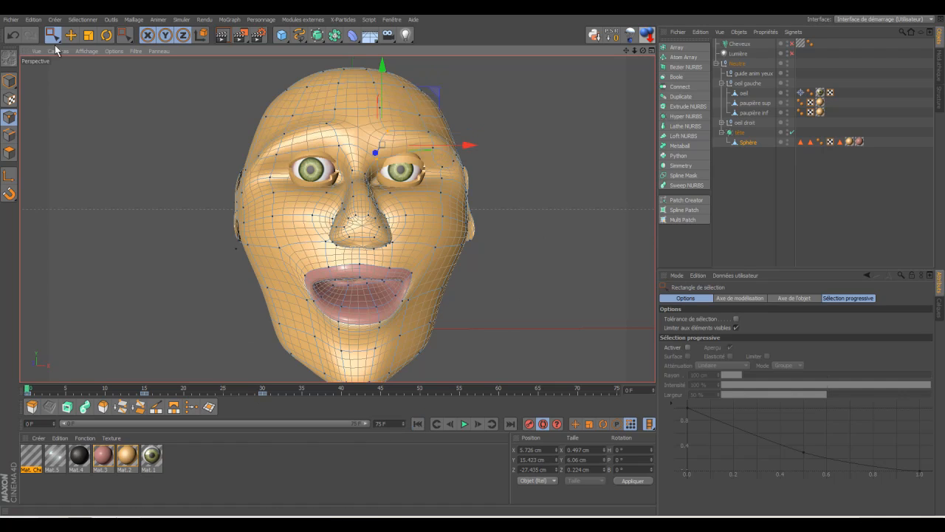
Delete all the head's point-level keyframes between frames 0 and 30
mouse_move(287, 390)
mouse_down()
mouse_move(254, 399)
mouse_move(279, 390)
mouse_up()
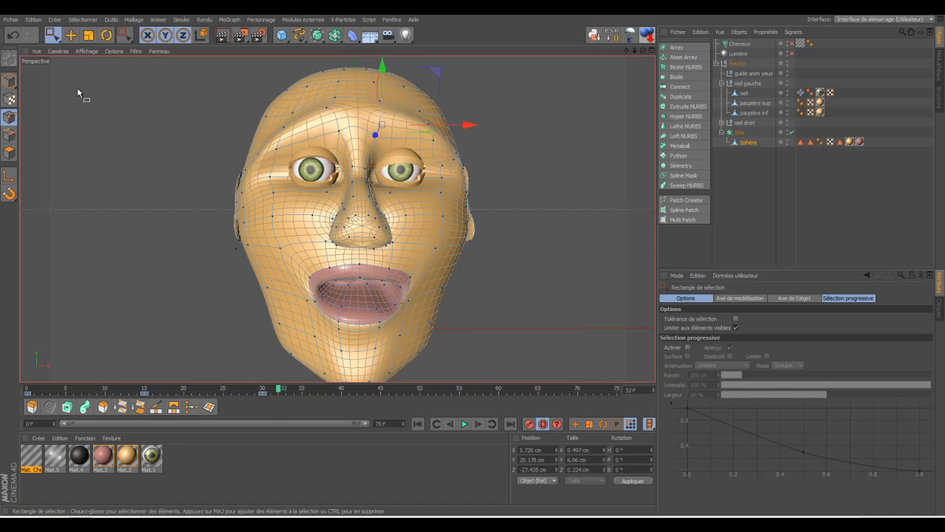
drag(59, 39, 73, 61)
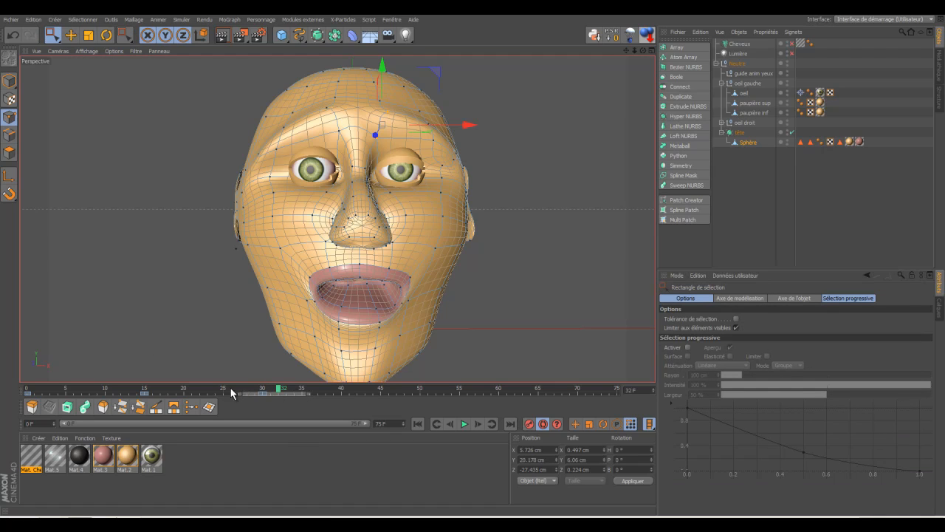
drag(231, 388, 1, 390)
key(Delete)
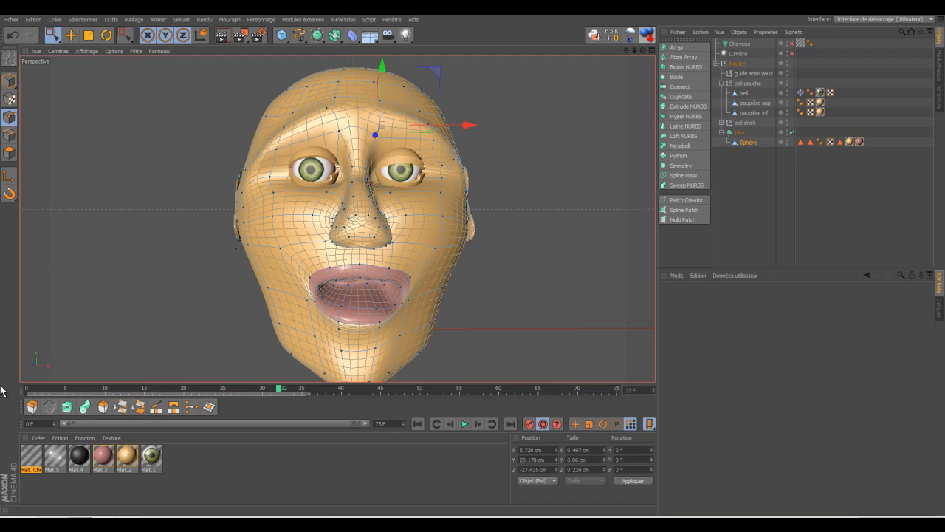
Return to frame 0 and turn off automatic keyframing
click(418, 424)
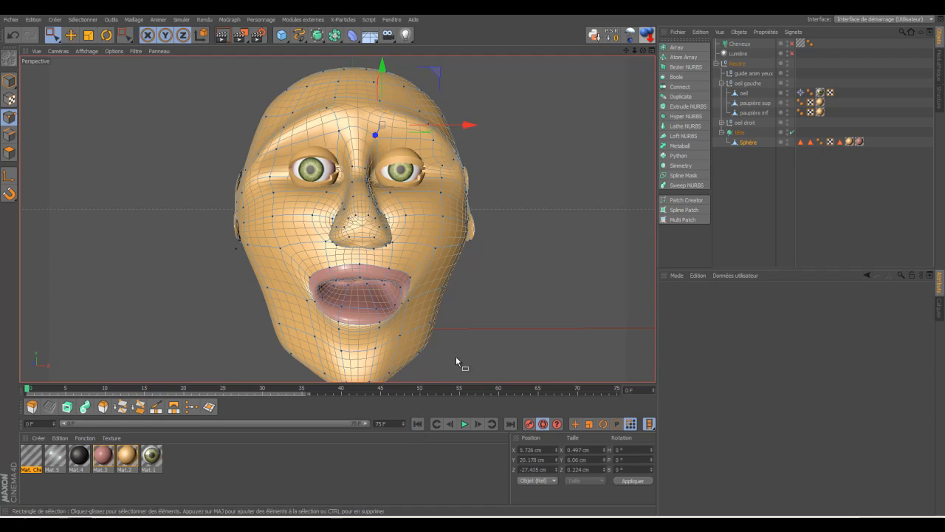
click(453, 448)
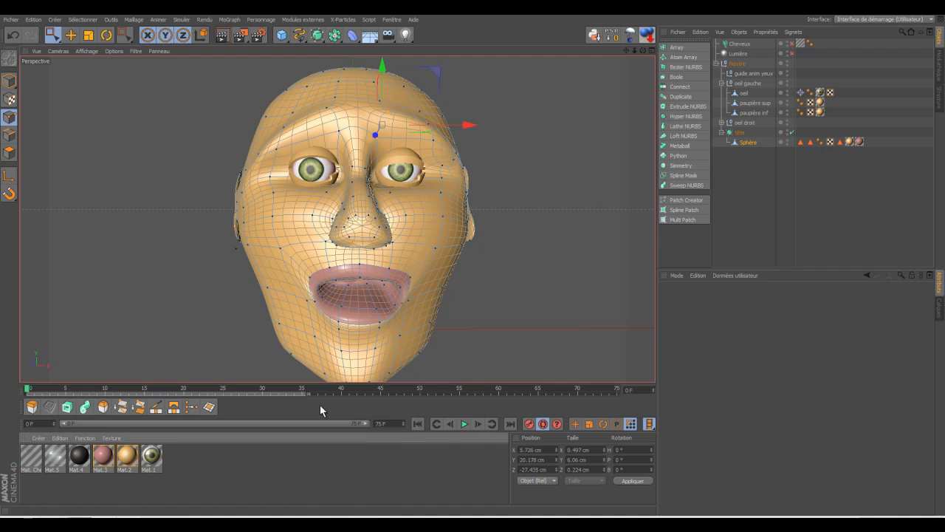
click(544, 422)
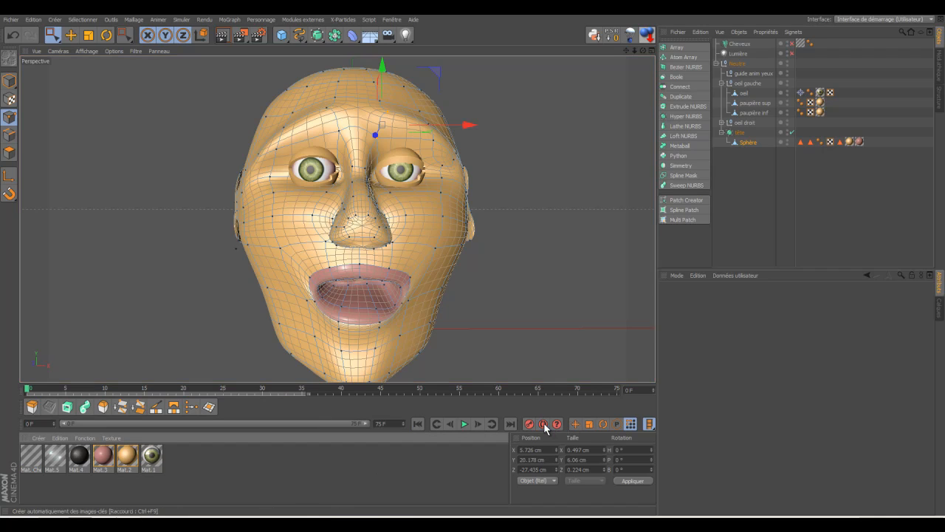
Play the timeline to check whether the face still animates, and return to frame 0
click(462, 422)
click(463, 423)
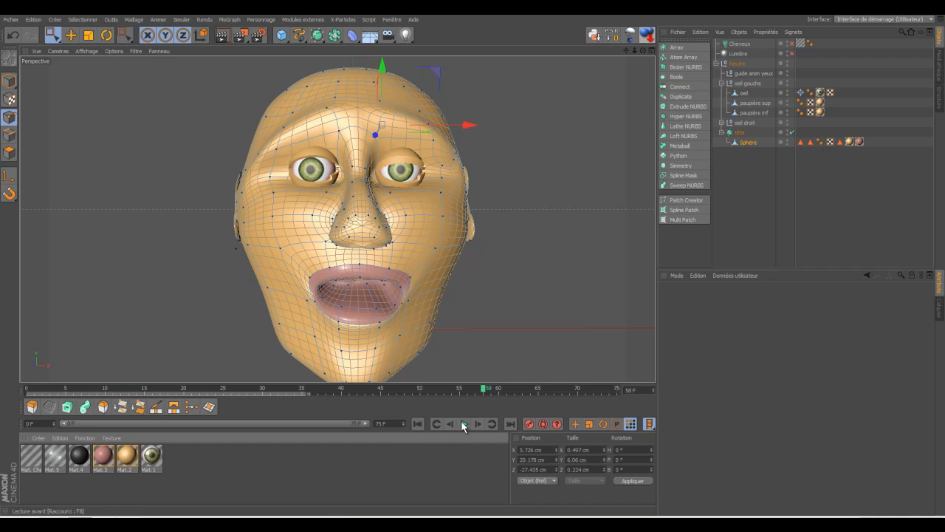
click(419, 424)
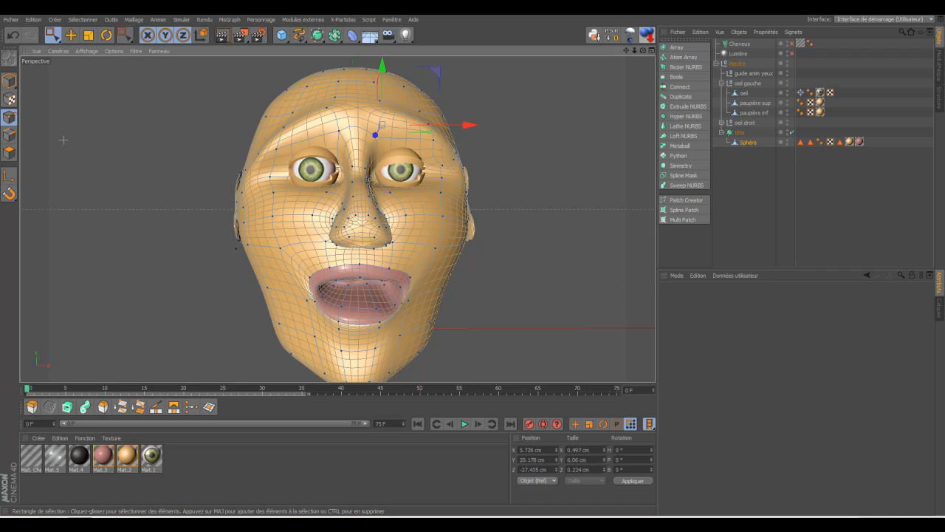
Activate the live selection tool and add a pose morph tag (Morphing de pose) to the Sphère object
drag(54, 35, 77, 50)
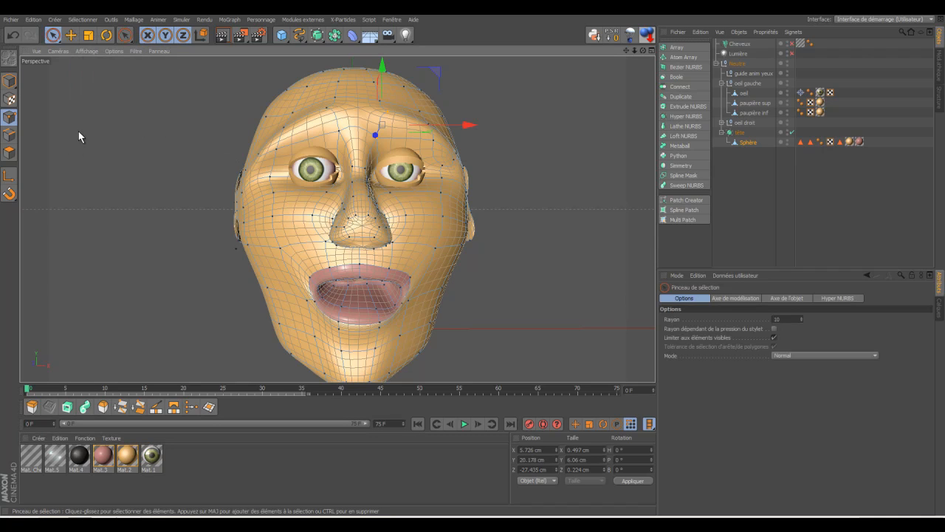
right_click(744, 142)
mouse_move(805, 172)
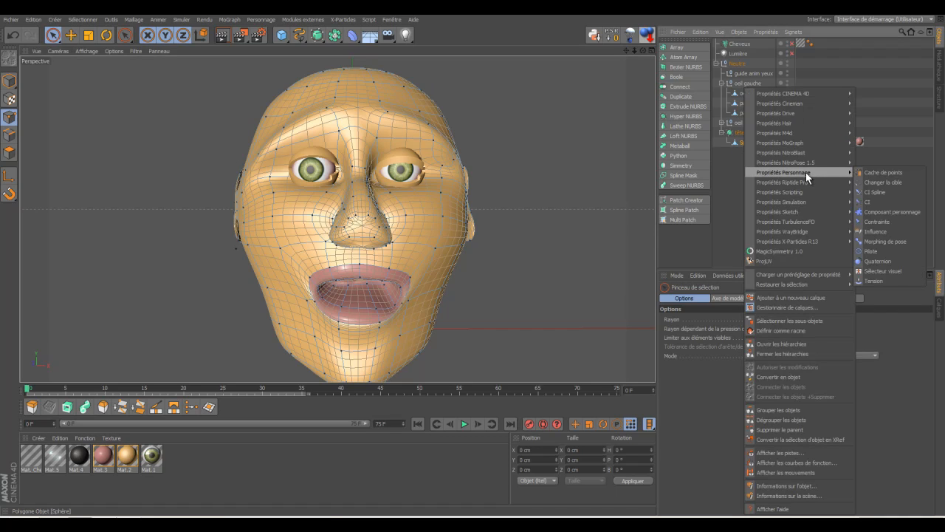
click(890, 242)
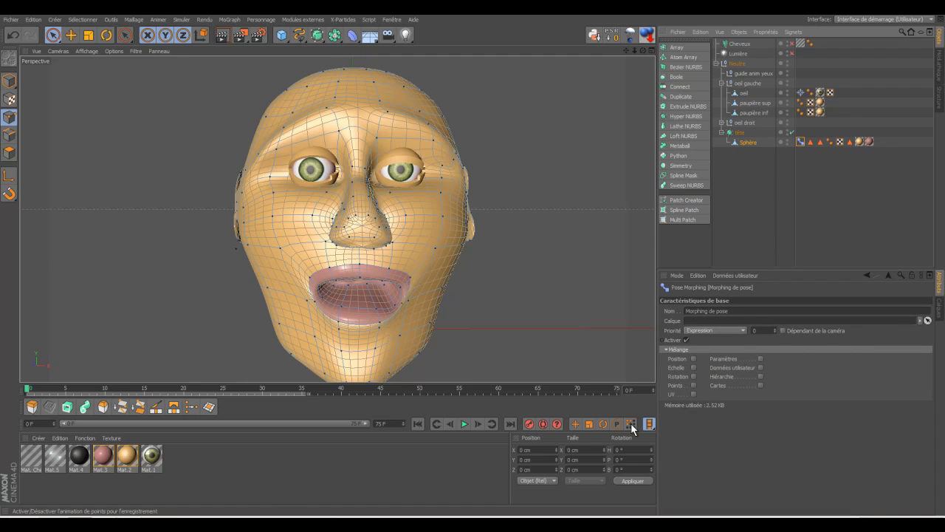
Enable position, scale and rotation for keyframe recording
click(574, 423)
click(588, 423)
click(600, 423)
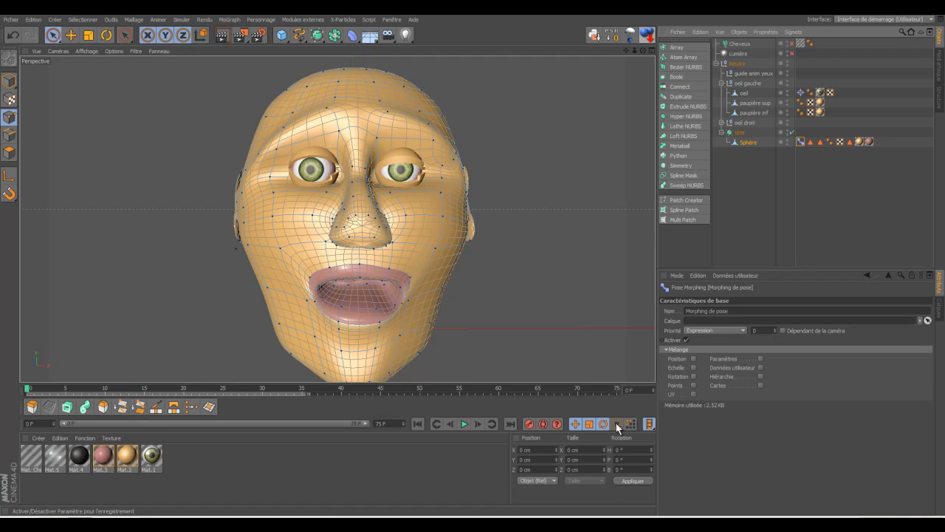
Enable Points mixing in the pose morph tag and rename the first editable pose "surprise"
click(693, 384)
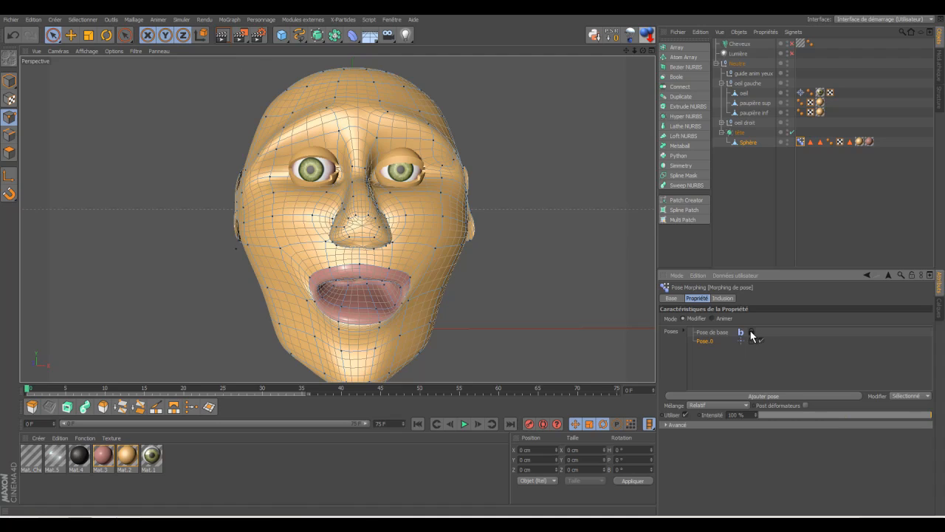
double_click(709, 344)
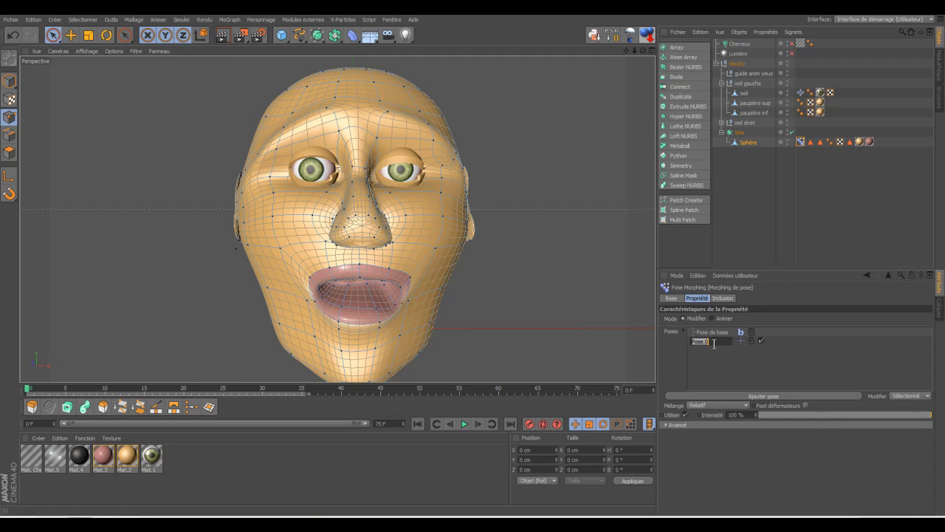
key(BackSpace)
text(surprise)
key(Return)
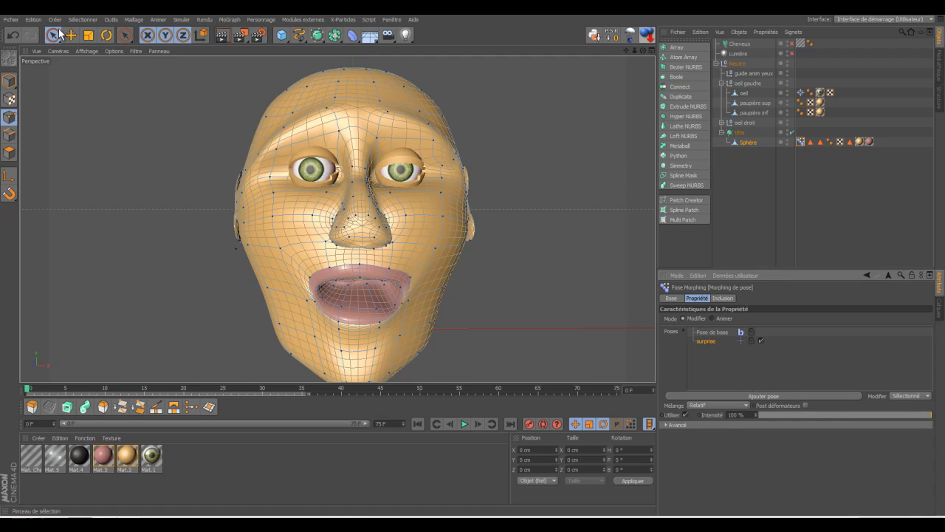
Sculpt the surprise pose with the mesh Brush in Etaler mode at 3 cm radius, raising the eyebrows and lowering the lower lip
click(133, 20)
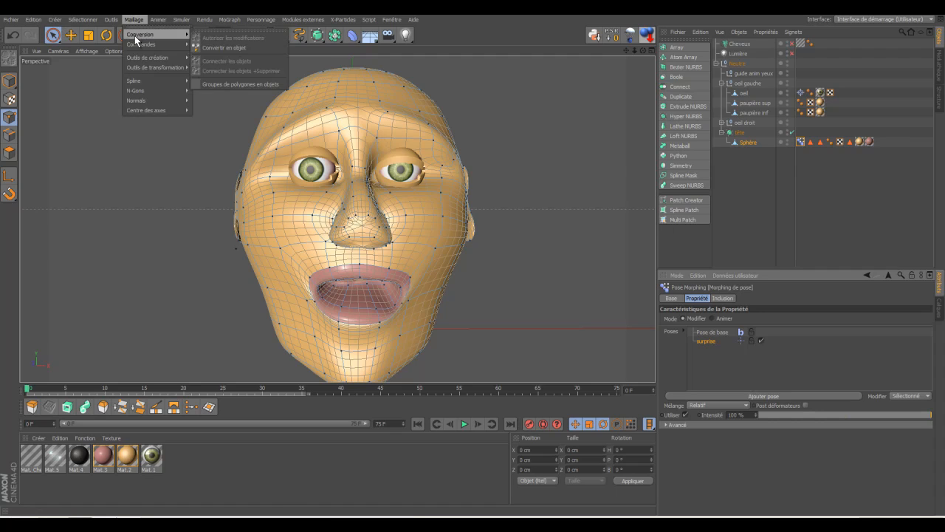
mouse_move(140, 58)
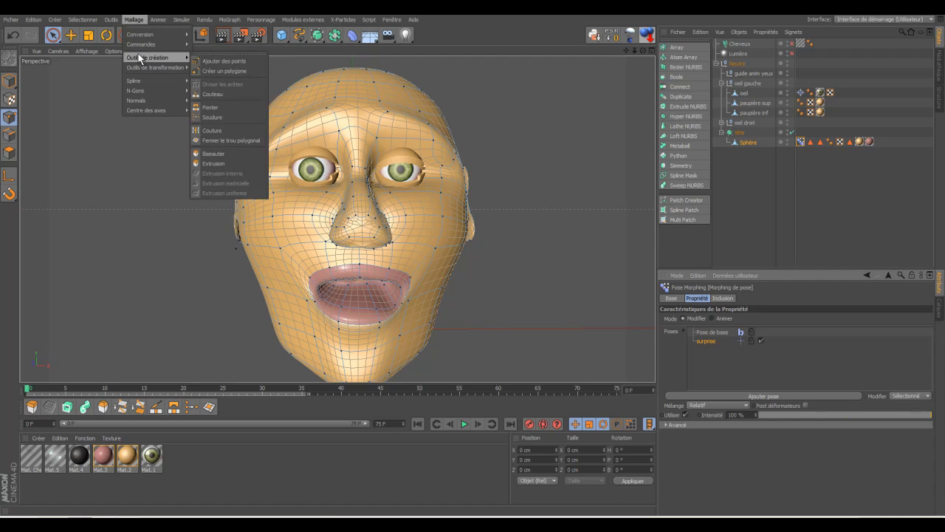
click(226, 69)
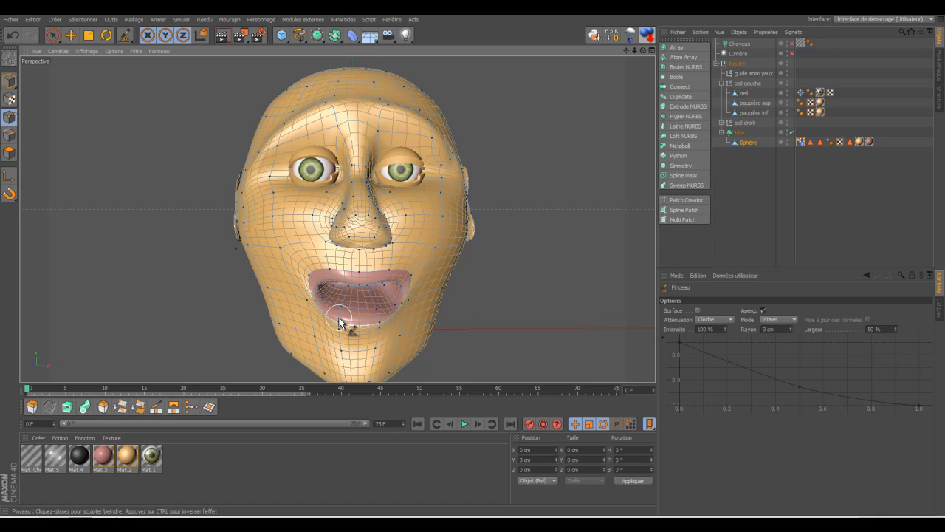
drag(339, 318, 379, 326)
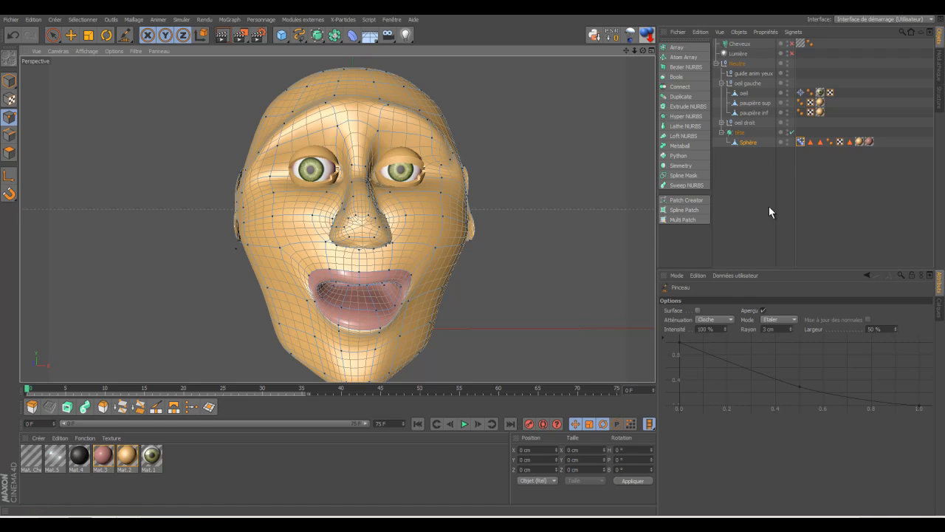
Add a second pose to the head's pose morph tag and name it "colère"
click(800, 141)
click(762, 397)
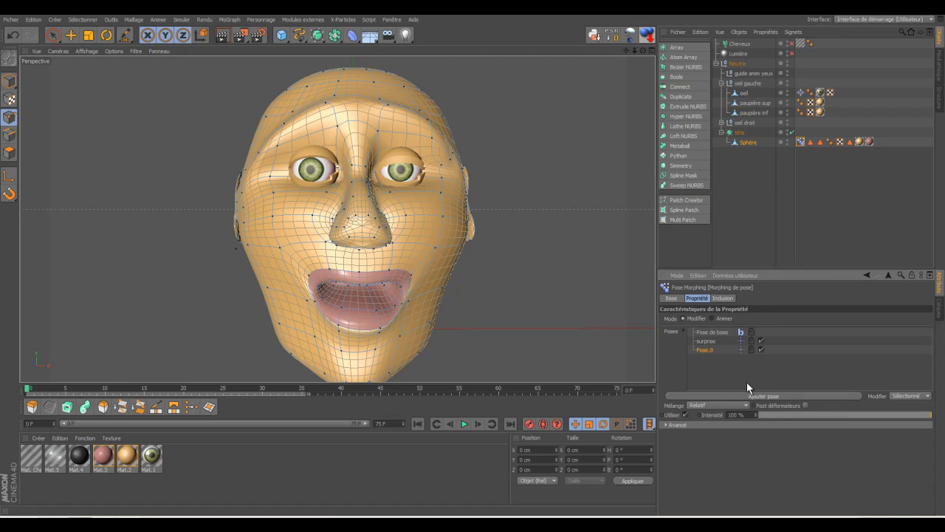
double_click(710, 350)
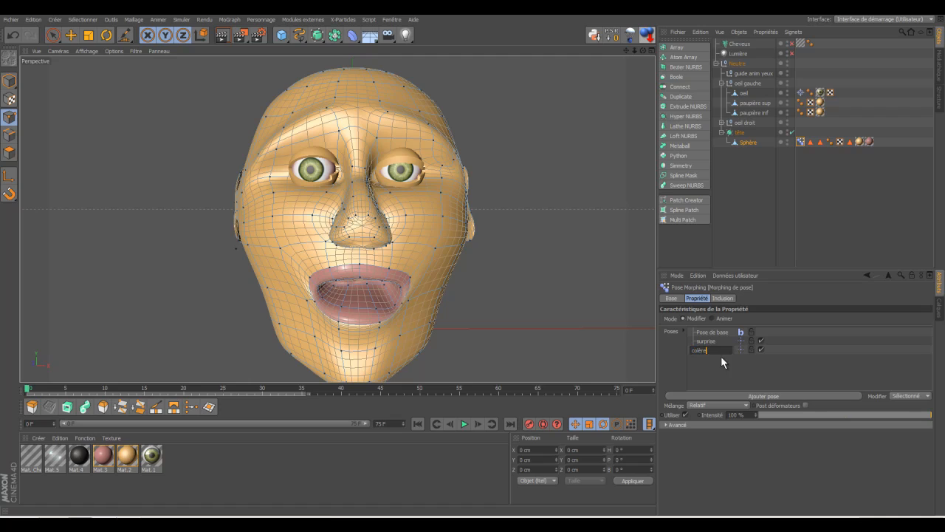
key(Return)
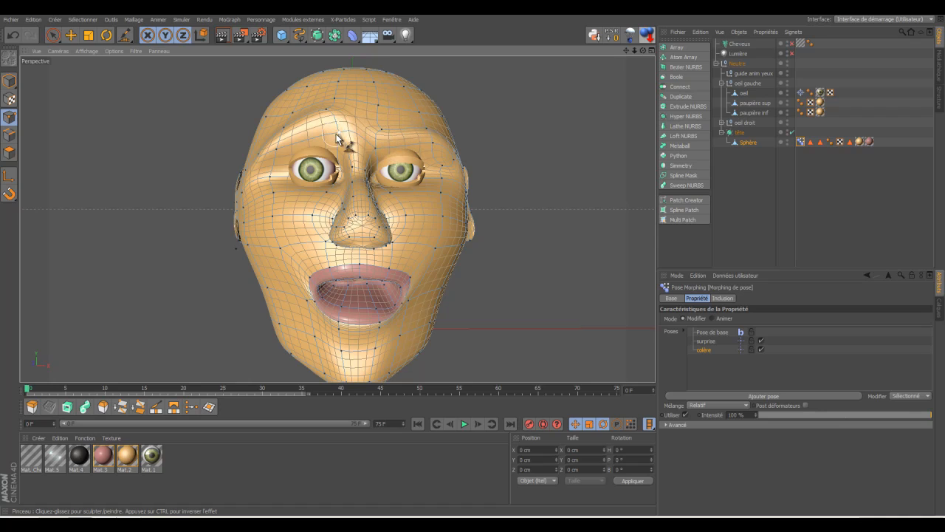
Sculpt the colère pose with the Brush, pulling the inner eyebrows down, arching the character's right outer brow and skewing the mouth upward on the right
drag(339, 135, 334, 144)
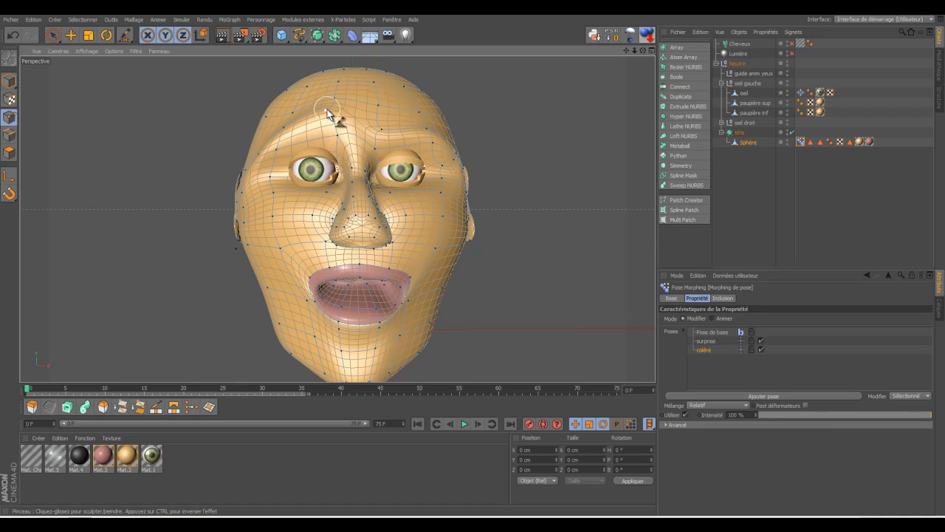
drag(327, 114, 333, 137)
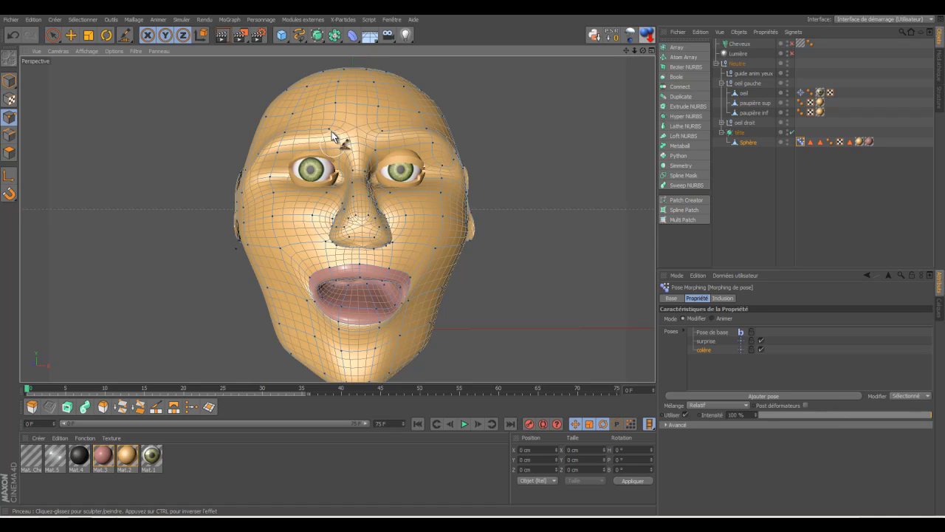
mouse_move(329, 131)
mouse_down()
mouse_move(334, 150)
mouse_move(293, 121)
mouse_move(286, 142)
mouse_move(305, 116)
mouse_up()
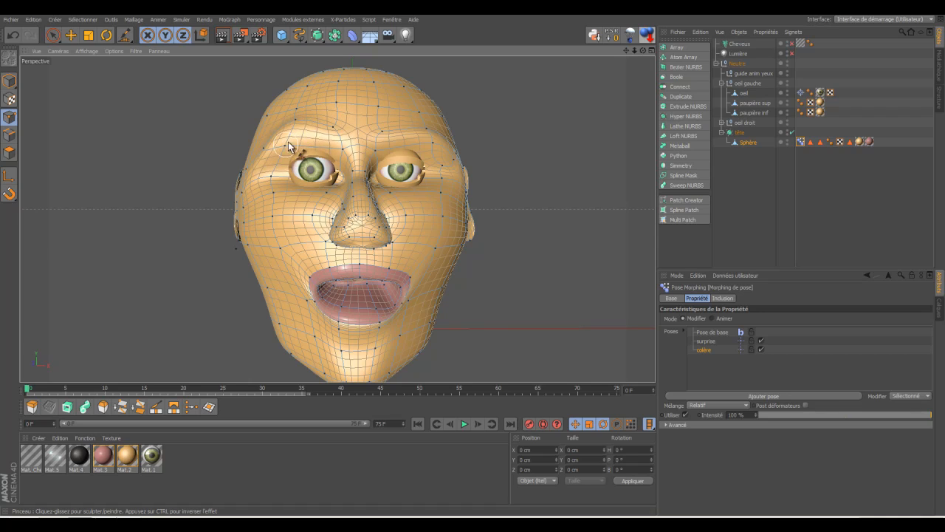
drag(342, 142, 334, 171)
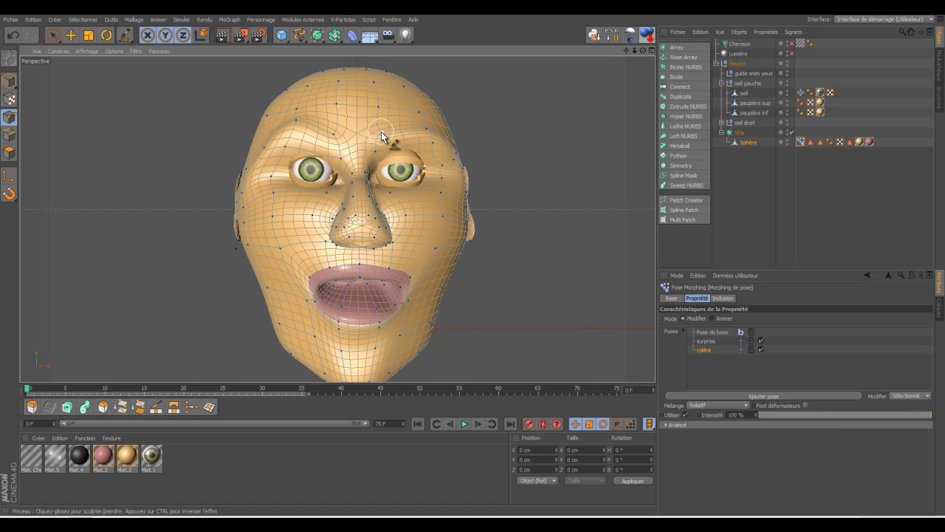
drag(373, 150, 373, 160)
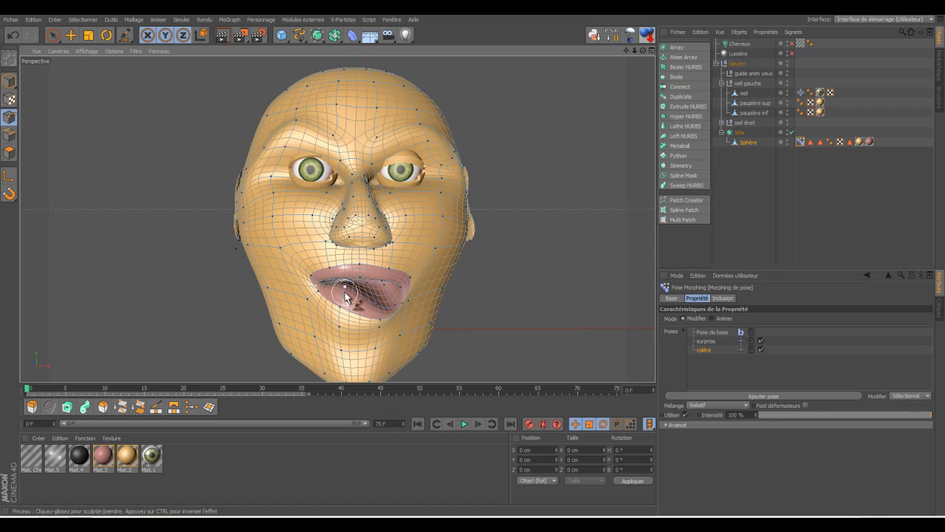
mouse_move(344, 286)
mouse_down()
mouse_move(342, 309)
mouse_move(346, 293)
mouse_up()
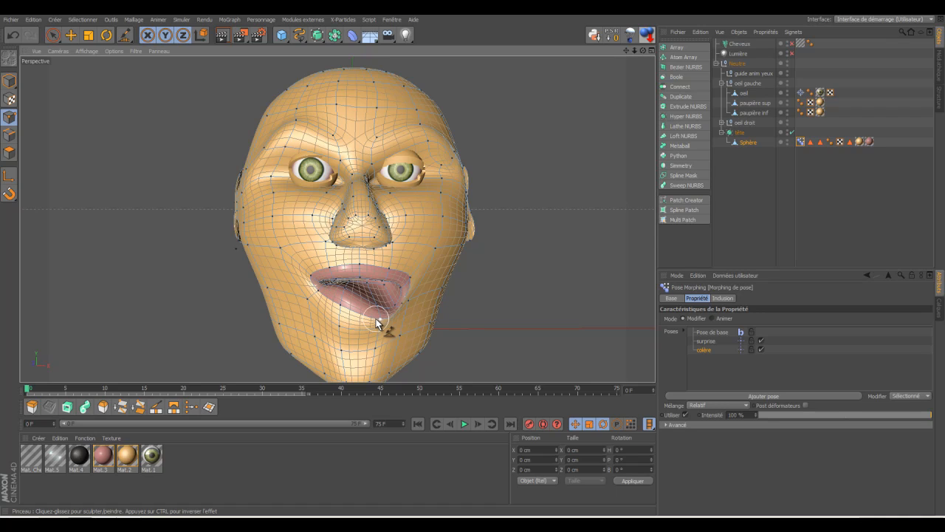
mouse_move(344, 281)
mouse_down()
mouse_move(350, 289)
mouse_move(335, 288)
mouse_move(348, 276)
mouse_move(342, 285)
mouse_move(405, 267)
mouse_move(413, 302)
mouse_up()
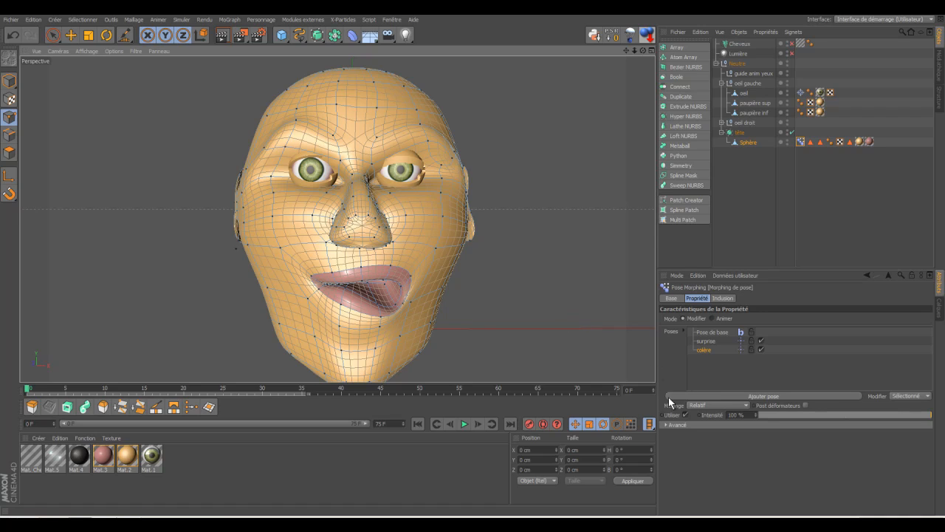
Add a third pose to the pose morph tag and name it "triste"
click(756, 396)
double_click(705, 358)
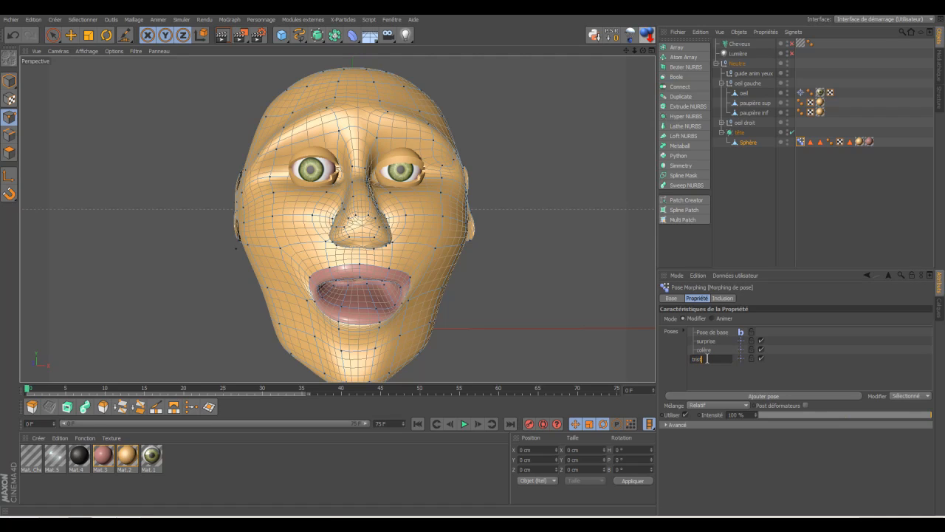
text(triste)
key(Return)
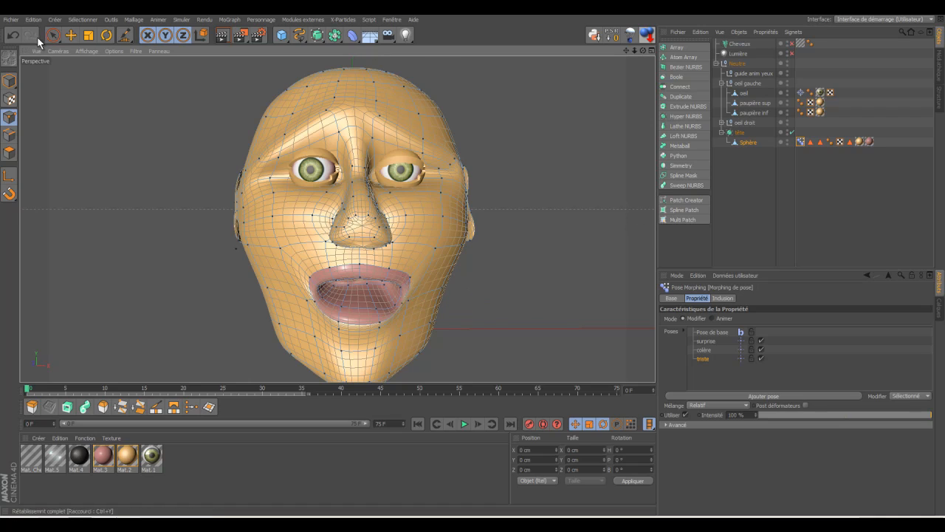
Sculpt the triste pose with the Brush at 8 cm, then 4 cm radius, pulling the mouth corners down and raising the lower lip
click(59, 37)
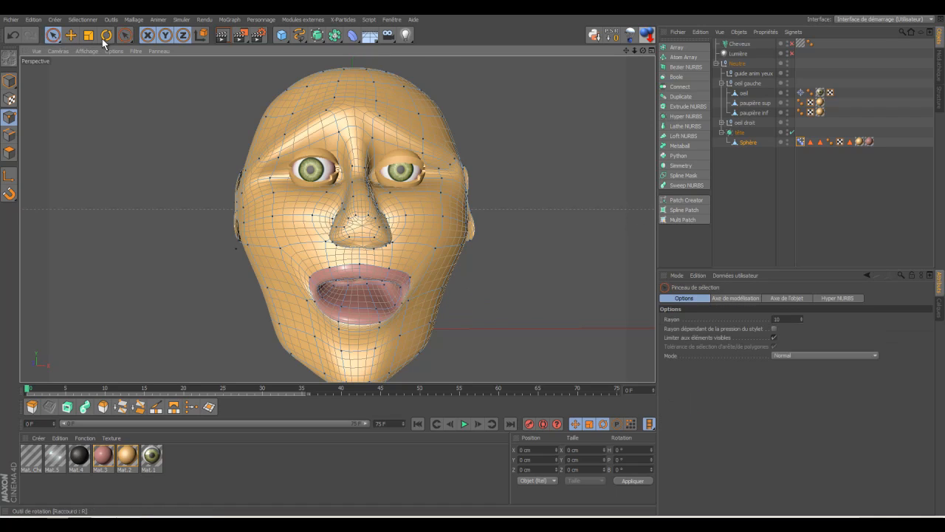
click(803, 318)
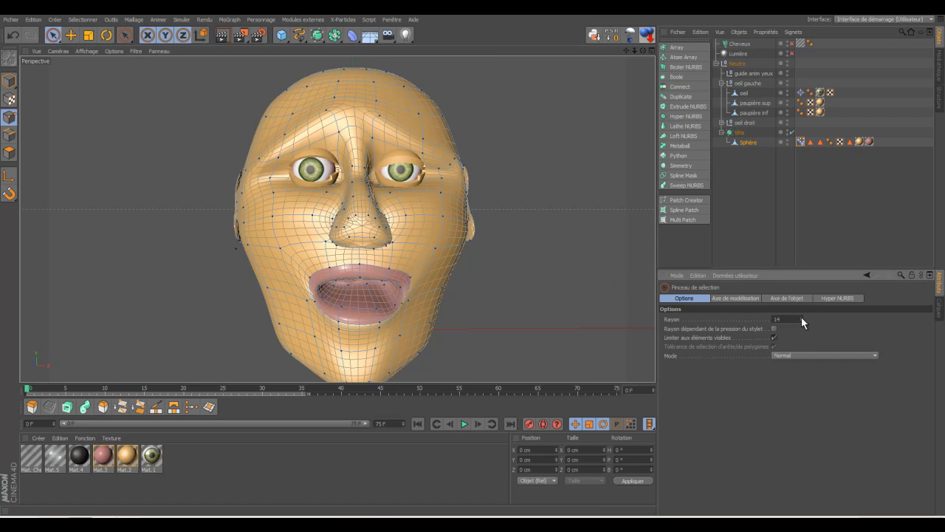
click(130, 36)
click(163, 66)
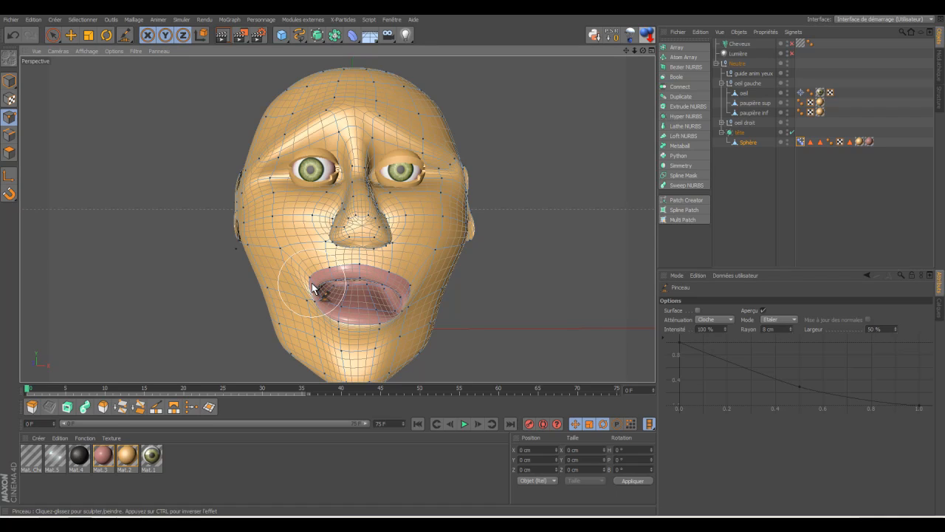
mouse_move(311, 283)
mouse_down()
mouse_move(316, 306)
mouse_move(362, 325)
mouse_move(359, 294)
mouse_move(358, 354)
mouse_move(361, 324)
mouse_move(351, 312)
mouse_move(368, 340)
mouse_move(374, 326)
mouse_move(366, 348)
mouse_move(343, 318)
mouse_move(345, 339)
mouse_move(377, 325)
mouse_move(372, 342)
mouse_move(386, 332)
mouse_up()
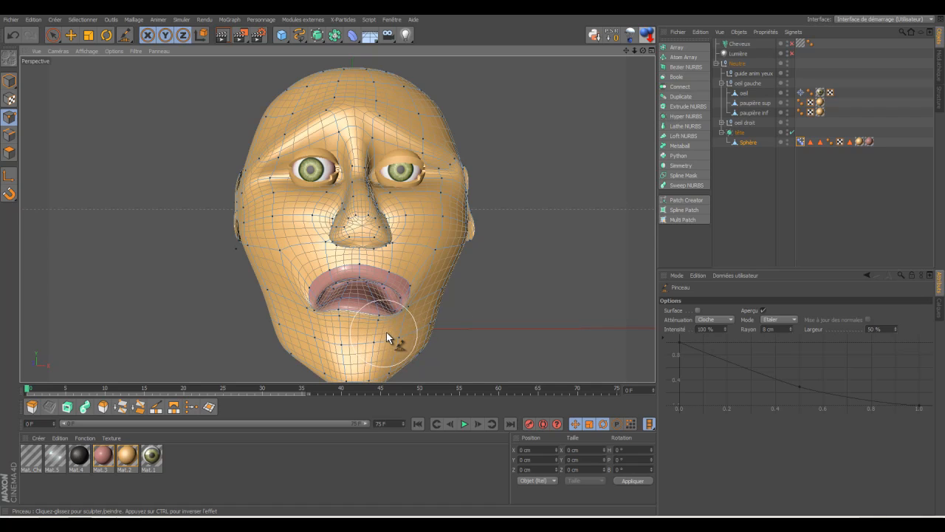
click(791, 329)
mouse_move(381, 314)
mouse_down()
mouse_move(380, 303)
mouse_move(342, 301)
mouse_up()
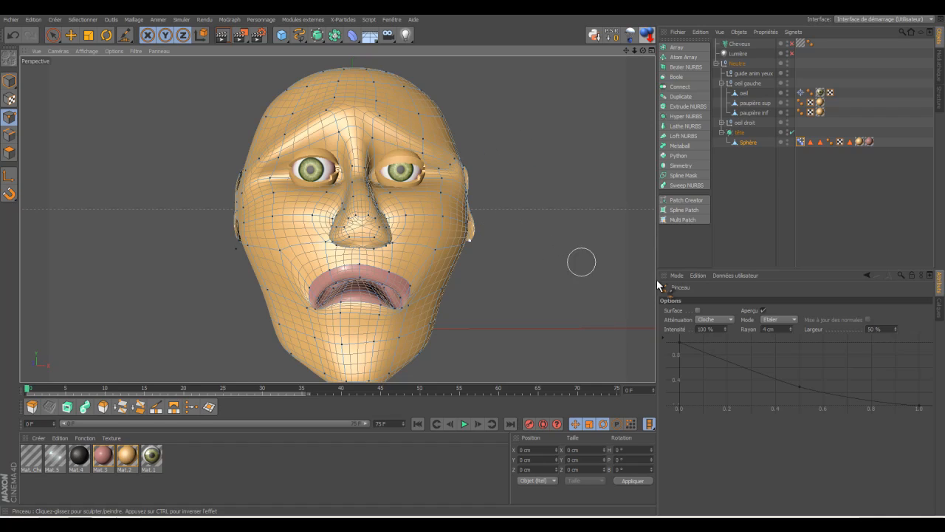
Switch the pose morph tag to Animer mode and set the surprise, colère and triste strengths to 0%
click(800, 142)
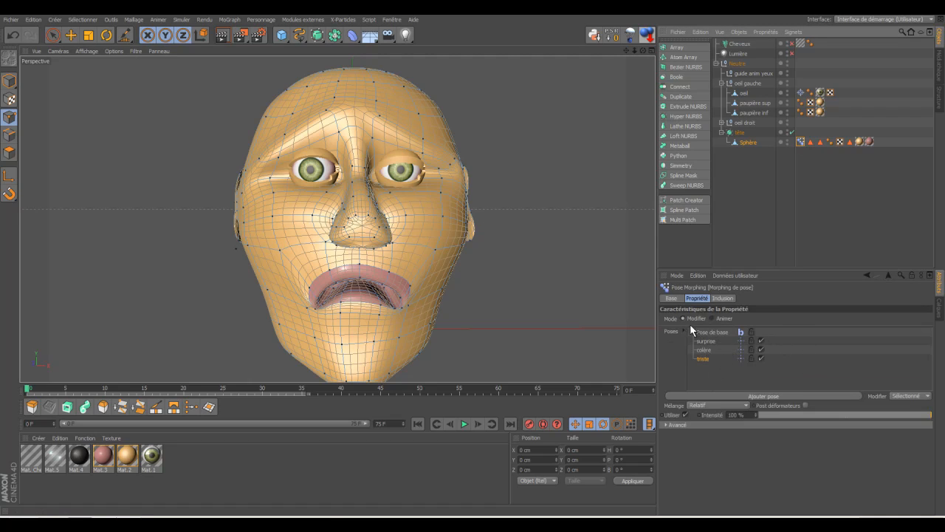
click(712, 319)
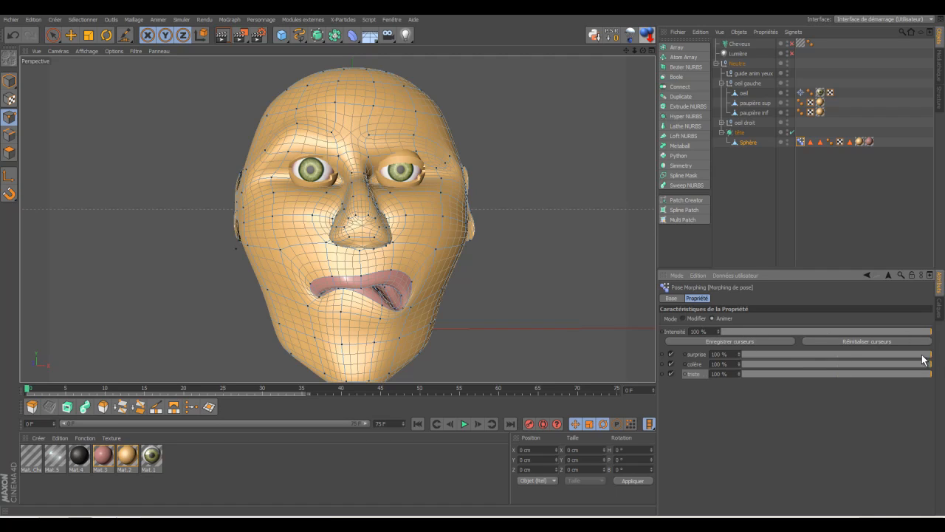
drag(932, 355, 728, 356)
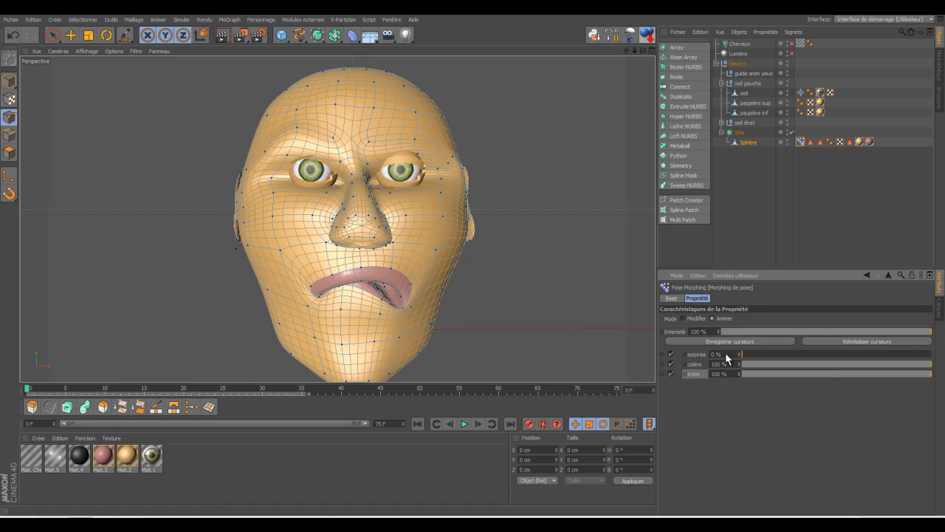
click(928, 365)
drag(931, 365, 731, 364)
click(930, 375)
drag(930, 374, 733, 371)
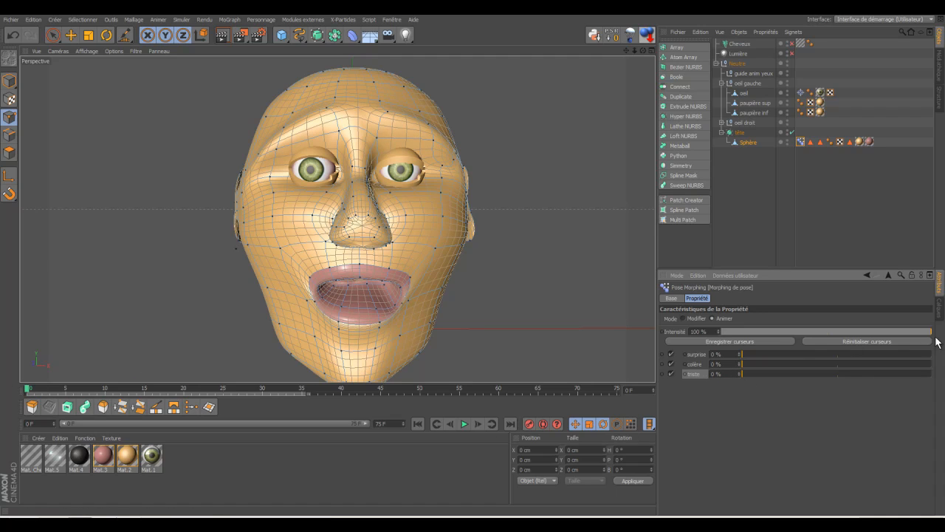
Set the overall intensity to 85% and try out blends of surprise, colère and triste, returning all three poses to 0%
drag(933, 332, 869, 334)
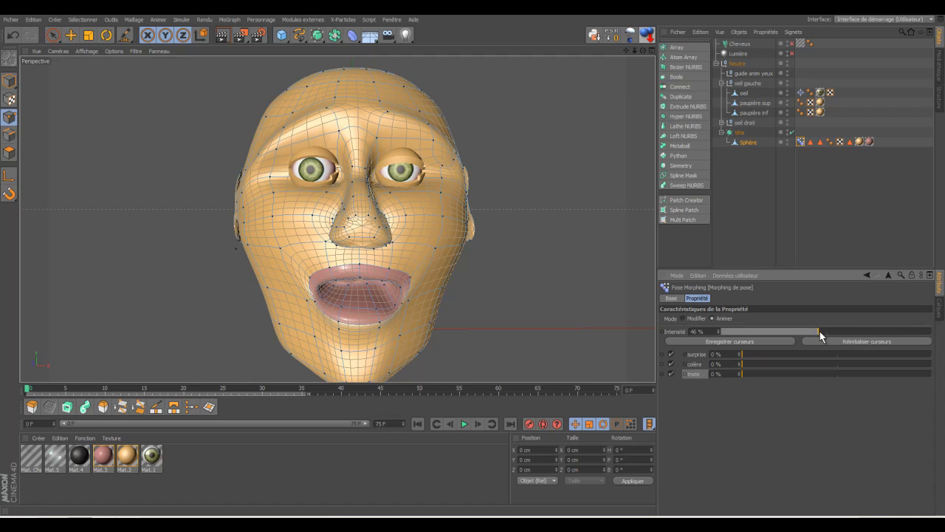
drag(741, 354, 745, 356)
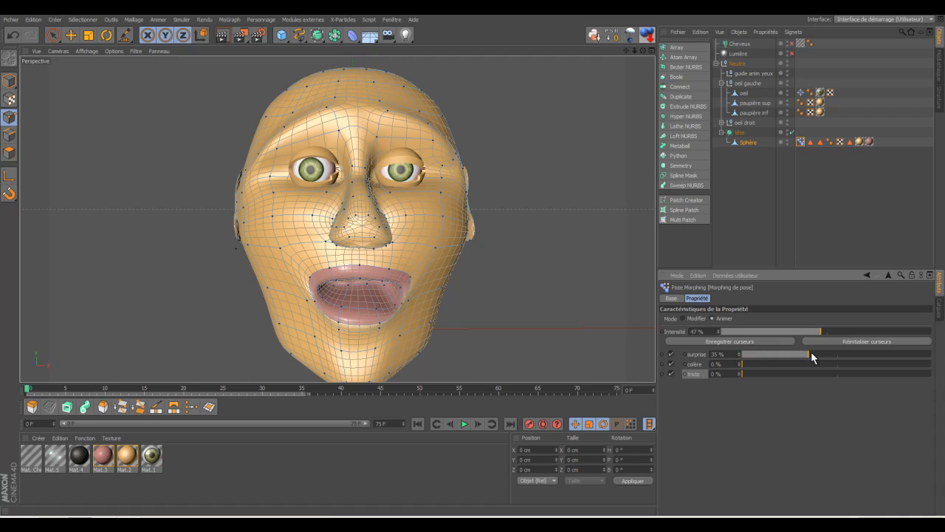
drag(811, 351, 901, 330)
drag(852, 359, 887, 353)
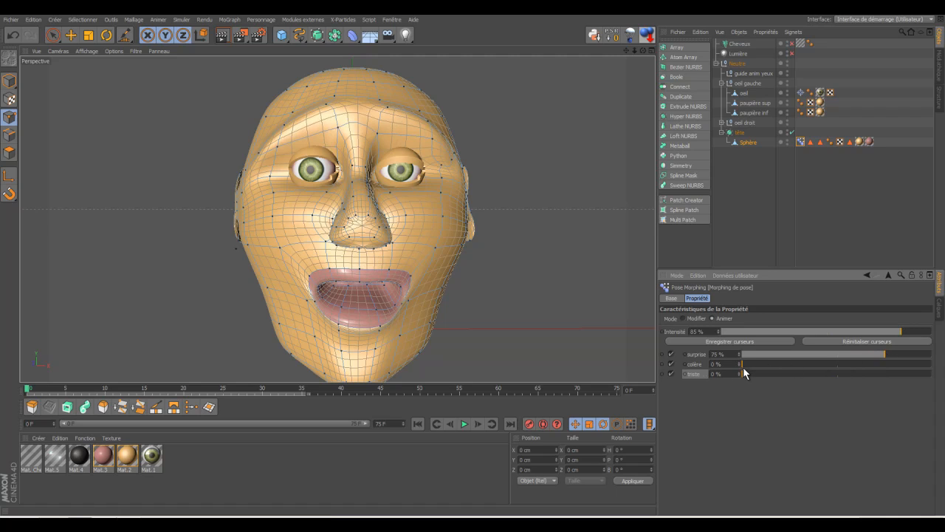
drag(743, 364, 770, 364)
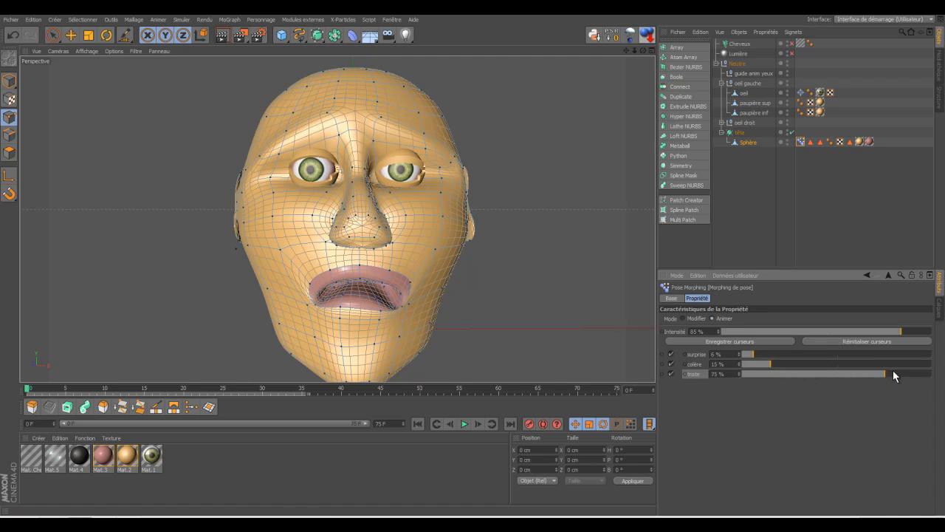
drag(885, 373, 730, 357)
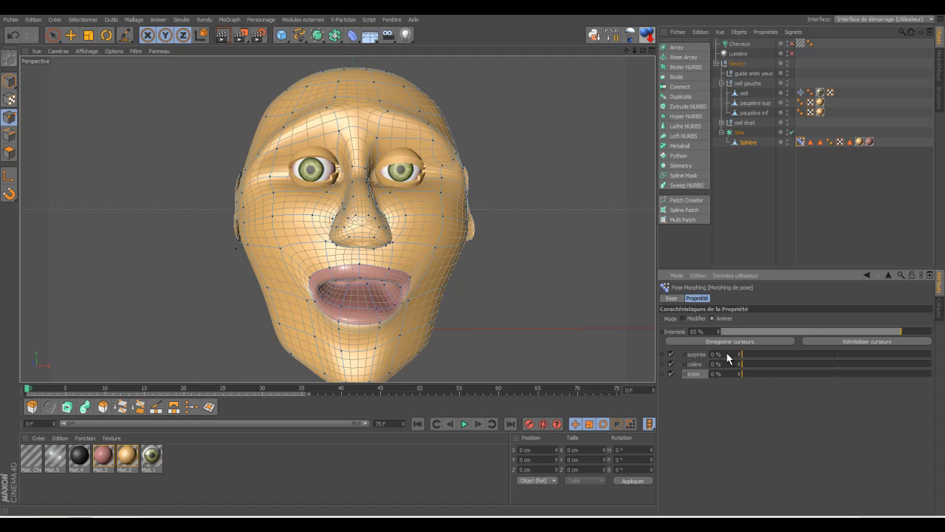
Turn off position, scale and rotation recording and enable point-level recording for keyframes
click(603, 424)
click(578, 424)
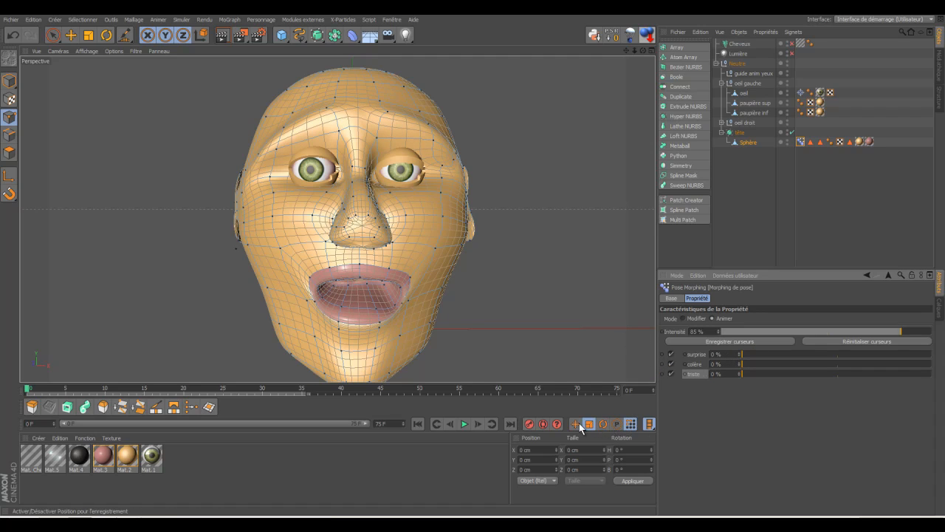
click(587, 424)
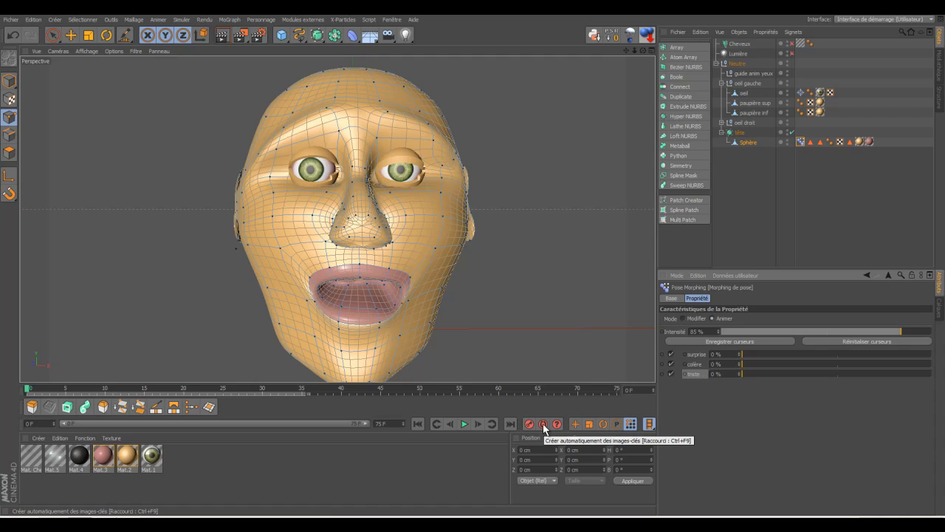
Try to keyframe the surprise, colère and triste poses at 0% on frame 0
click(662, 354)
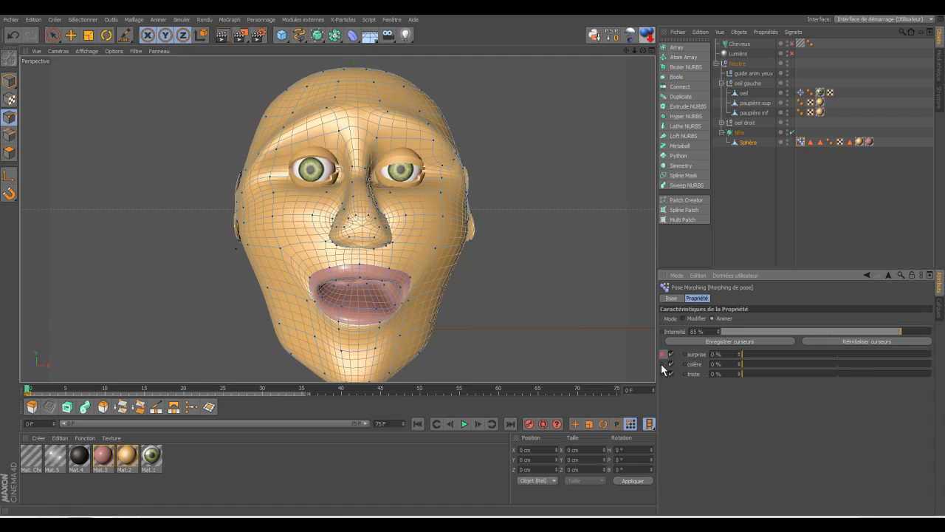
click(662, 364)
click(662, 374)
On frame 20, set colère to 70% and triste to 54%, and try to keyframe all three poses
drag(27, 390, 191, 393)
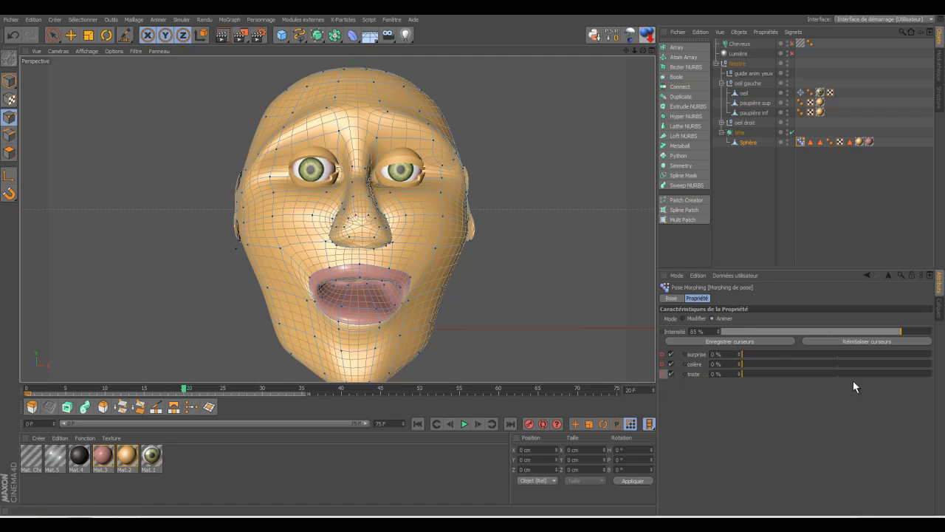
drag(747, 363, 875, 364)
drag(743, 371, 845, 375)
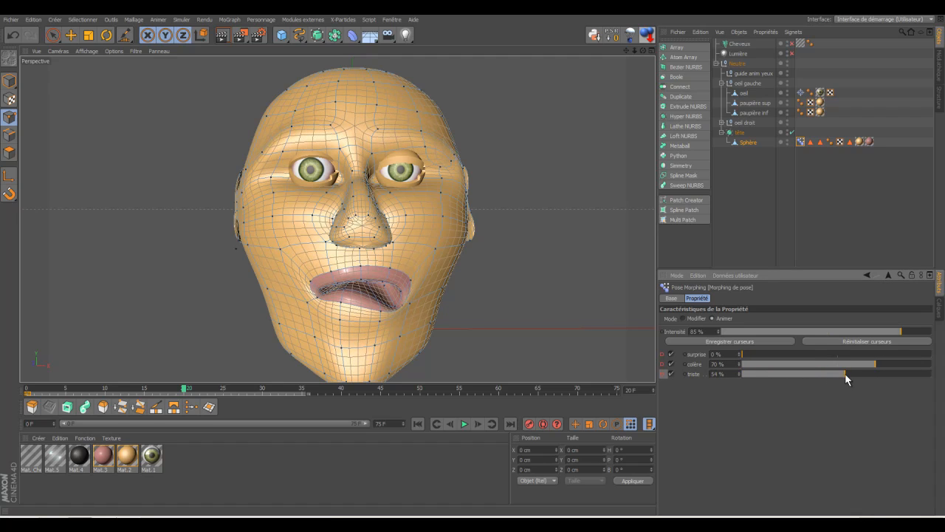
ctrl+click(663, 355)
ctrl+click(662, 364)
ctrl+click(662, 374)
On frame 37, set surprise to 56%, colère to 24% and triste to 76%, and try to keyframe all three poses
drag(184, 391, 319, 391)
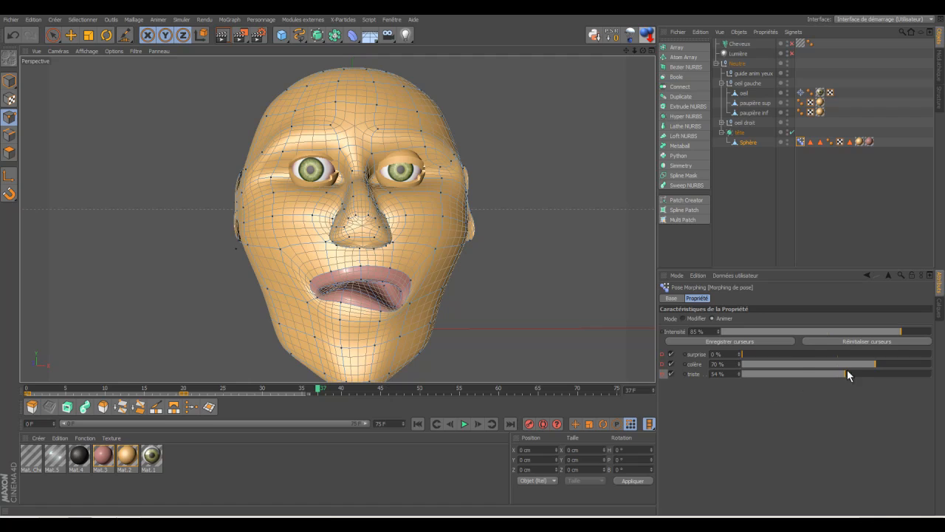
drag(742, 353, 789, 370)
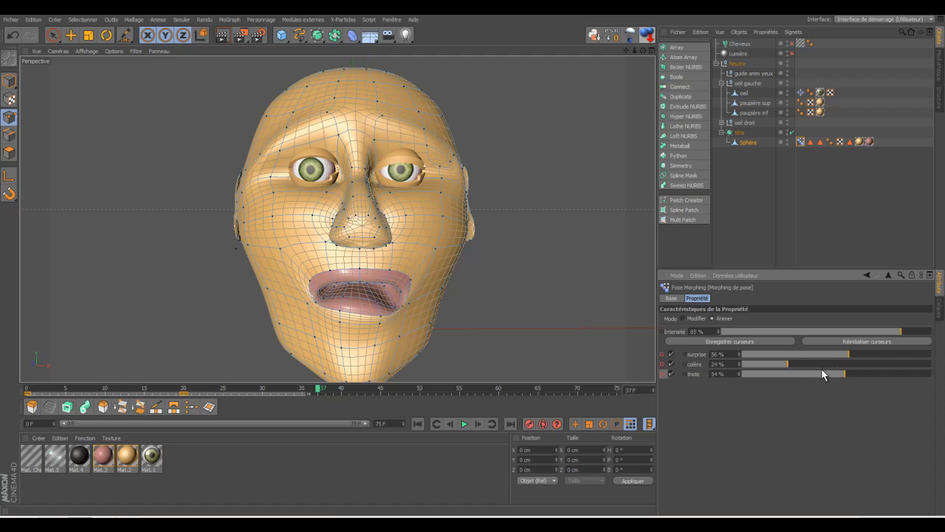
drag(867, 373, 888, 373)
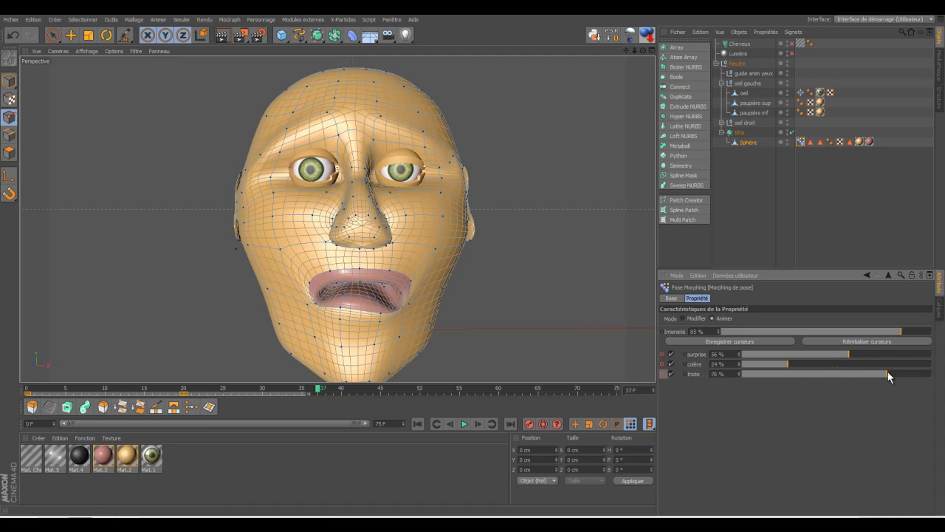
click(662, 355)
click(662, 364)
click(662, 374)
Play the animation from the first frame to check the pose blending, and return to frame 0
click(417, 423)
click(464, 423)
click(418, 424)
click(463, 424)
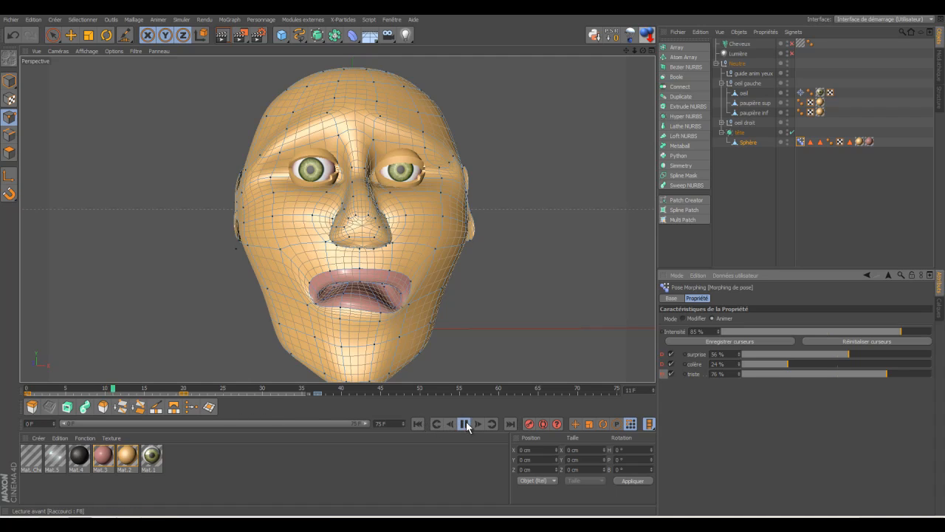
click(465, 424)
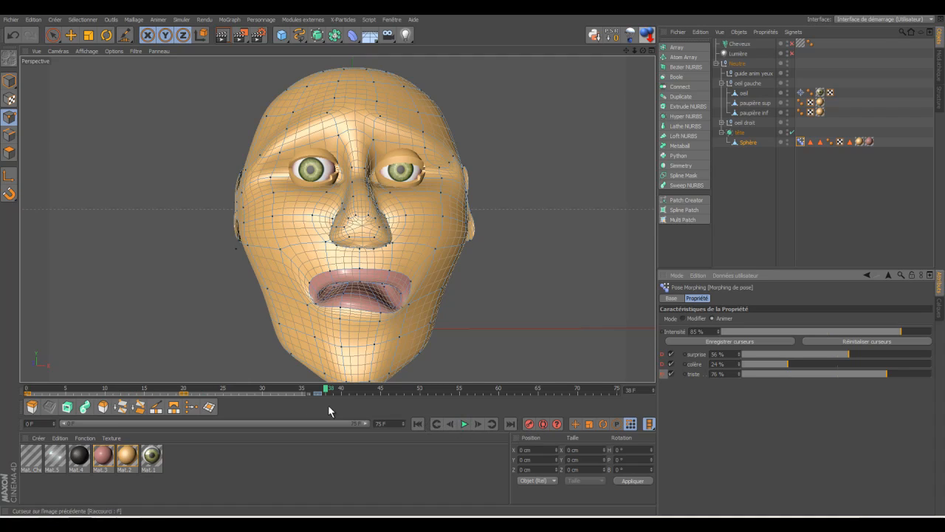
click(417, 424)
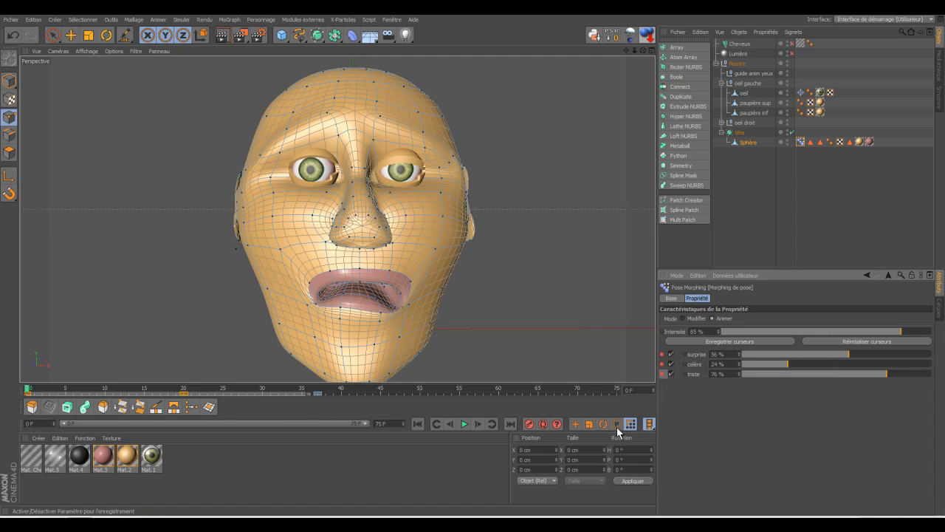
Re-enable position, scale and rotation recording and delete the pose keyframes from the timeline
click(577, 424)
click(590, 425)
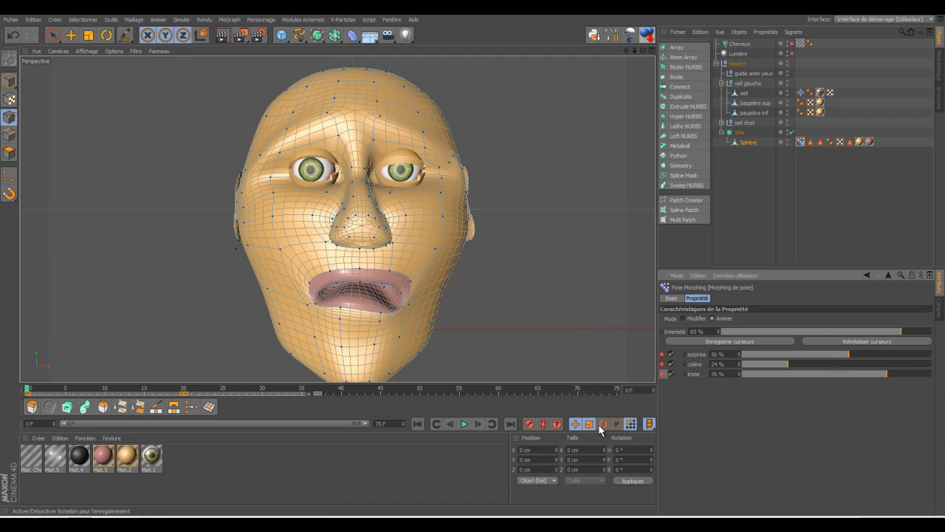
click(603, 426)
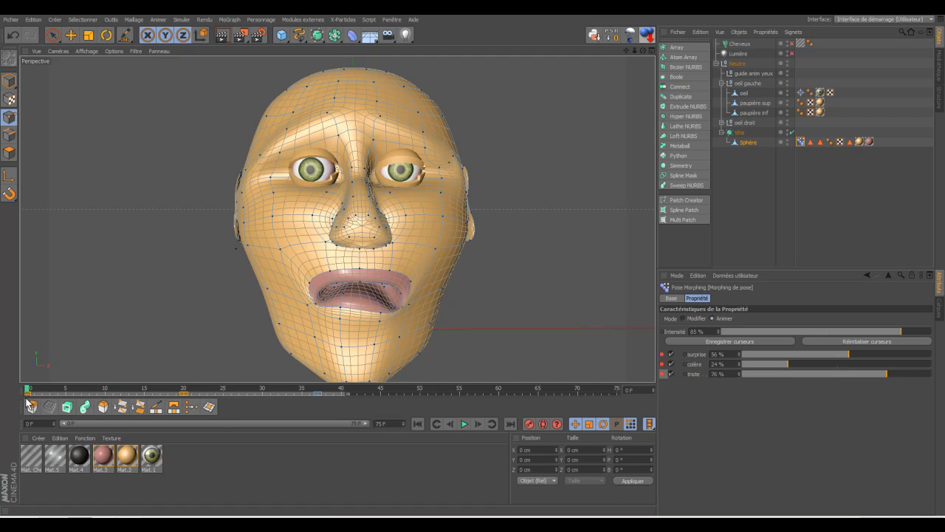
drag(26, 398, 25, 399)
key(Delete)
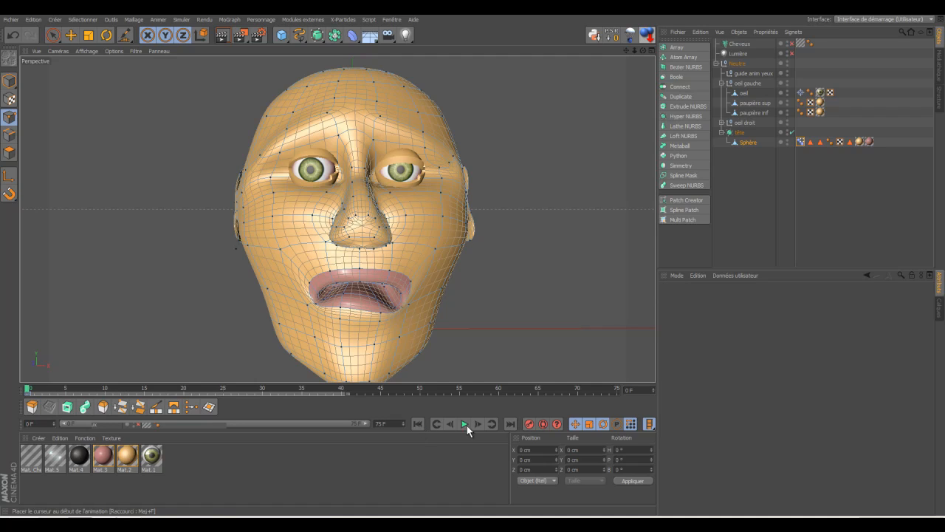
Turn on automatic keyframing for the pose morph tag and set surprise to 16%, colère to 82% and triste to 30% on frame 20
click(803, 141)
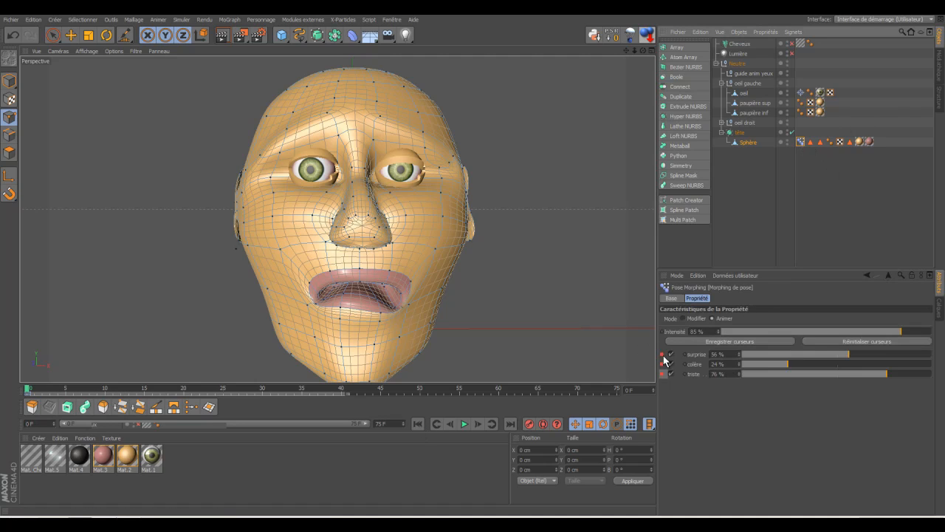
click(543, 424)
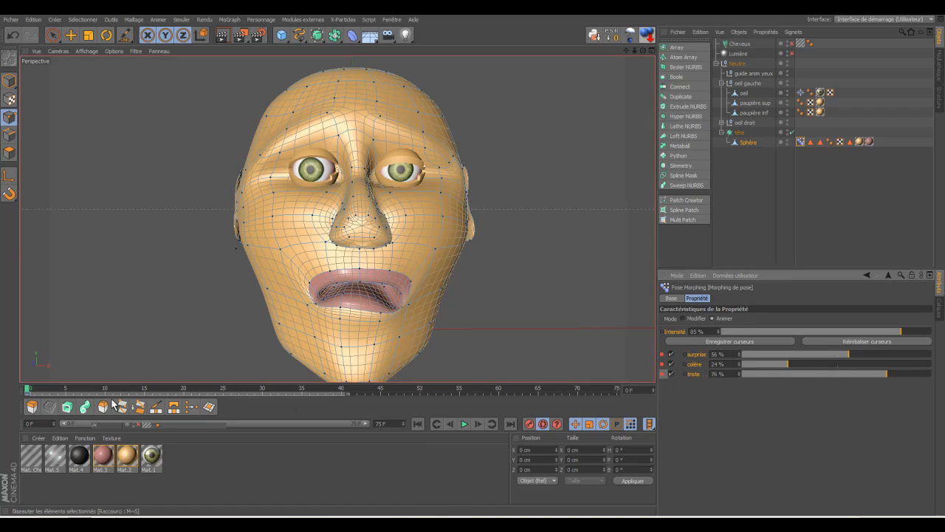
drag(27, 392, 184, 391)
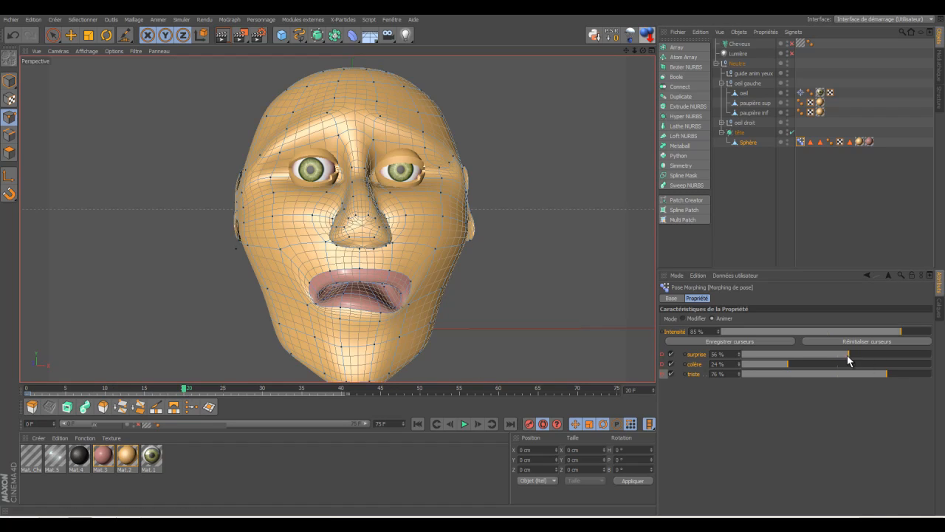
drag(848, 355, 799, 375)
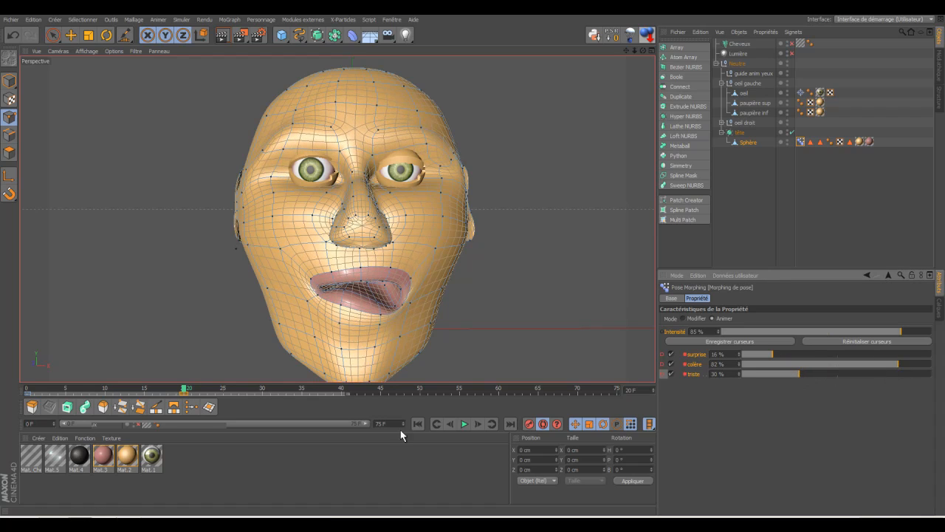
On frame 40, set surprise to 78%, colère to 29% and triste to 75%, and advance to frame 50
drag(187, 392, 342, 389)
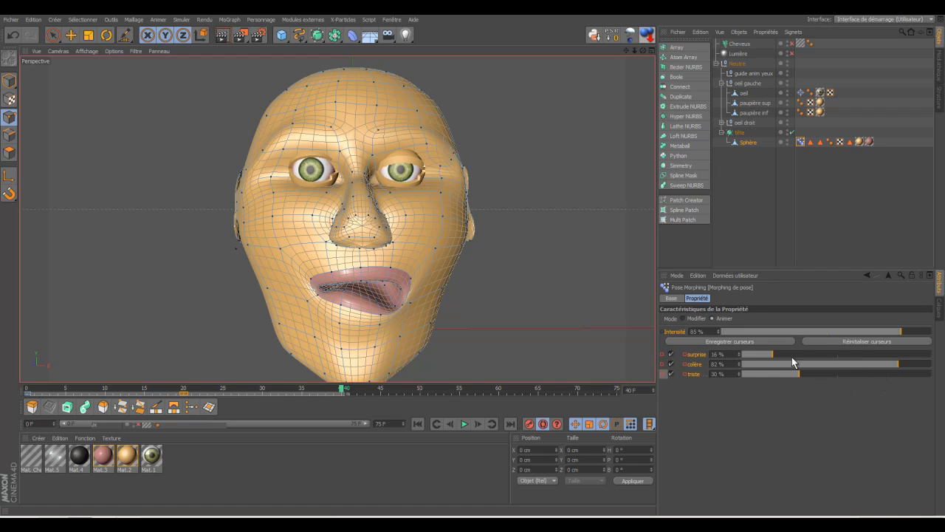
mouse_move(771, 354)
mouse_down()
mouse_move(891, 356)
mouse_move(798, 366)
mouse_move(885, 374)
mouse_up()
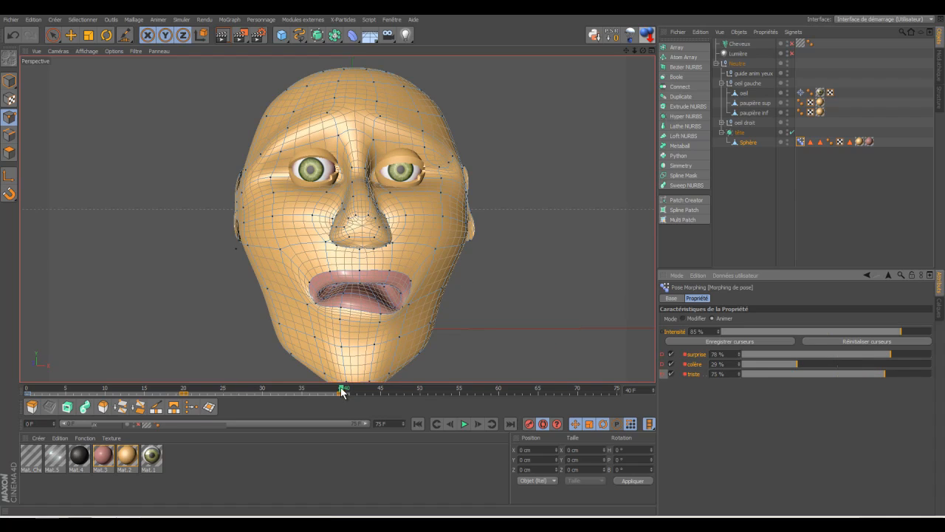
drag(342, 390, 403, 393)
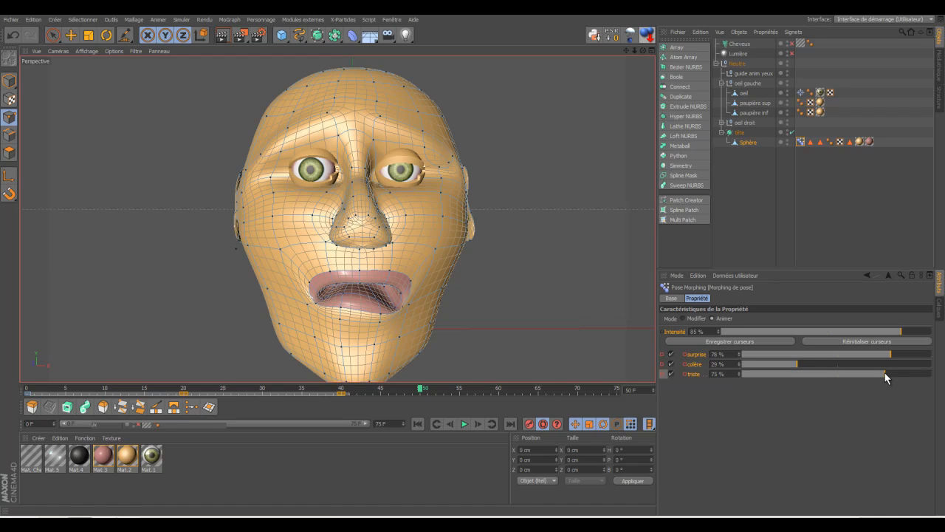
Set triste to 85% on frame 50 and surprise to 9%, colère to 84% and triste to 82% on frame 65; return to the first frame
drag(885, 374, 904, 373)
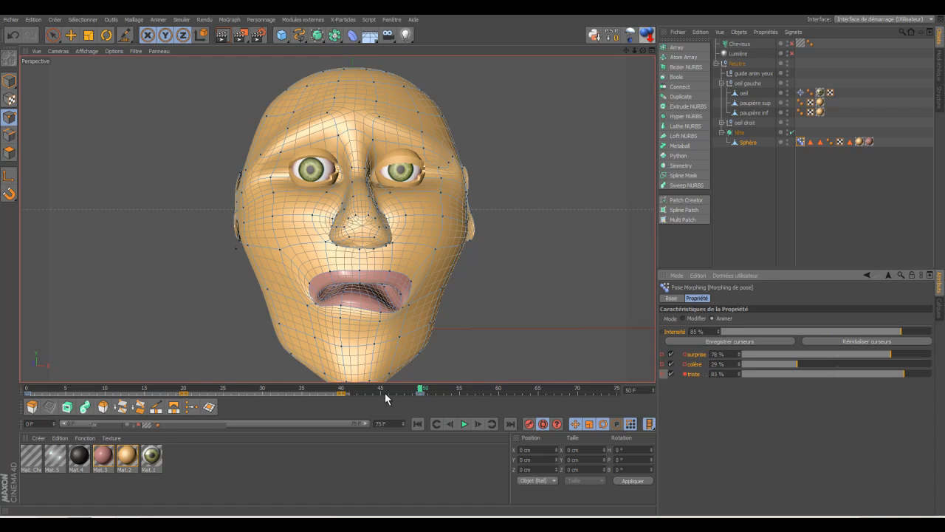
drag(424, 393, 539, 388)
drag(795, 364, 759, 354)
click(882, 350)
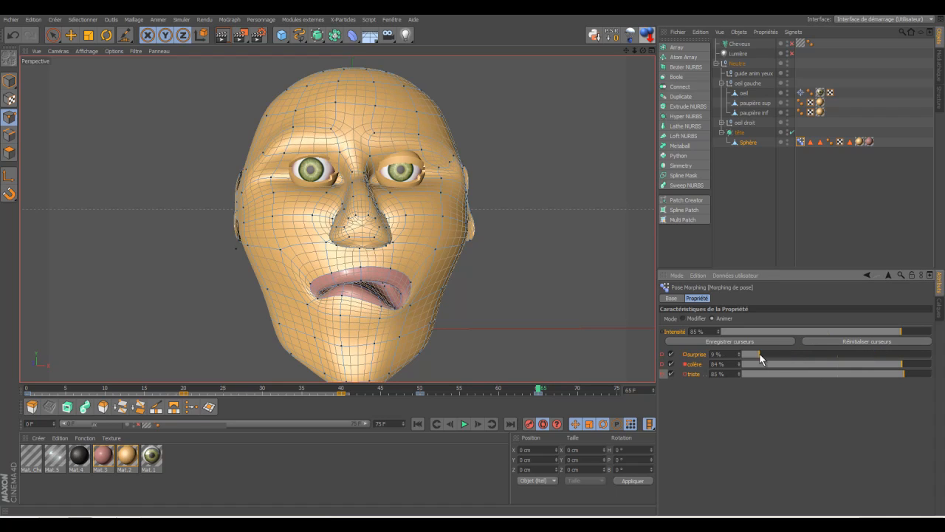
click(899, 373)
mouse_move(899, 371)
mouse_down()
mouse_move(757, 374)
mouse_move(897, 372)
mouse_up()
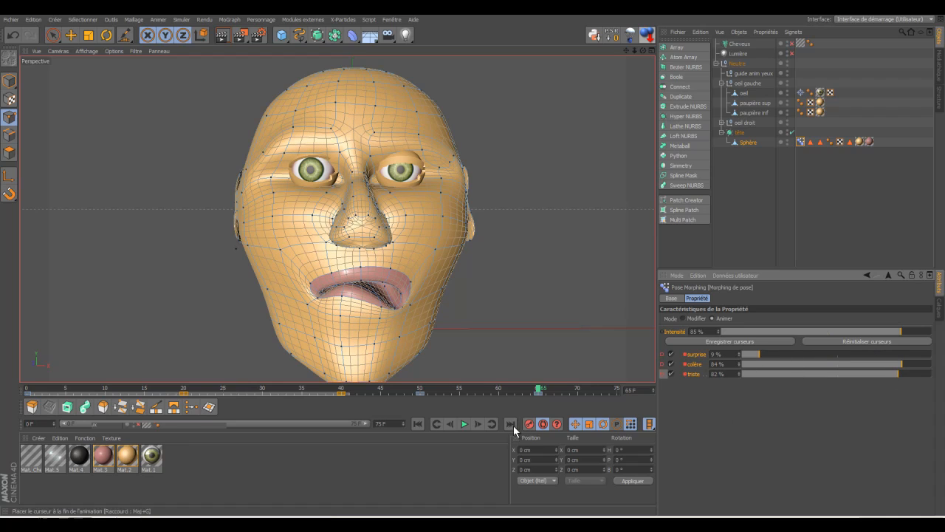
click(416, 422)
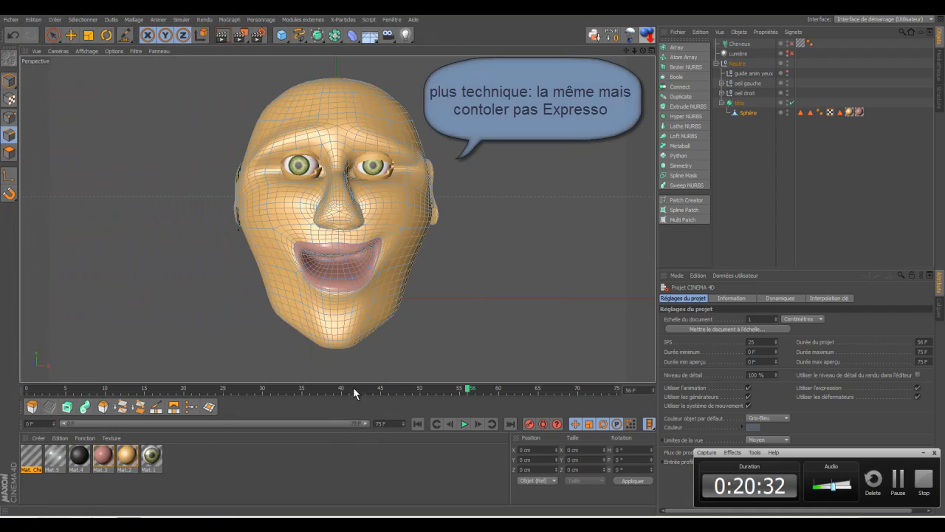
click(386, 479)
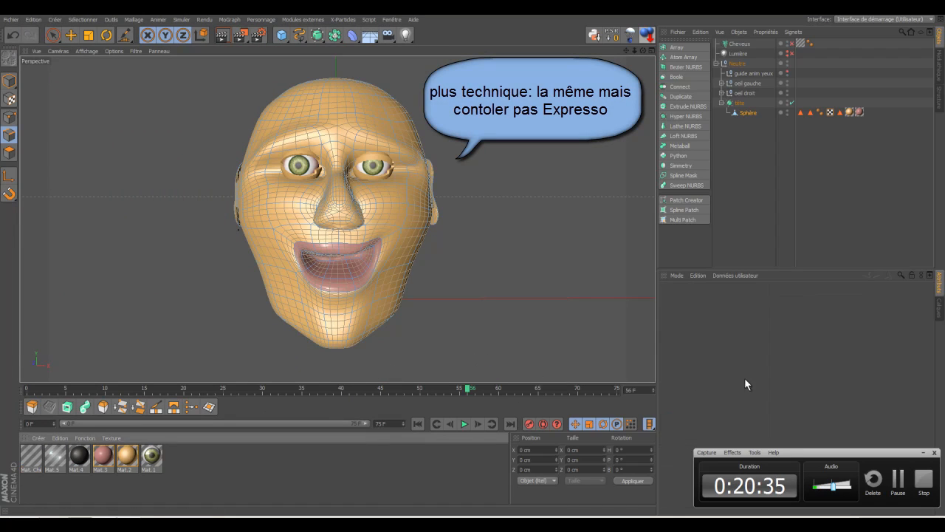
click(923, 453)
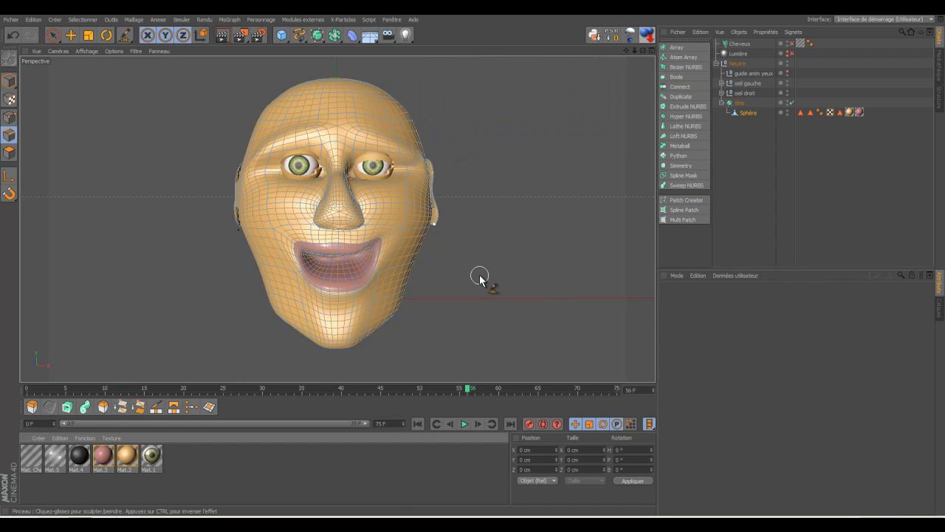
Select the mesh edges along the eyebrow above the head's left eye on the Sphère object
click(55, 34)
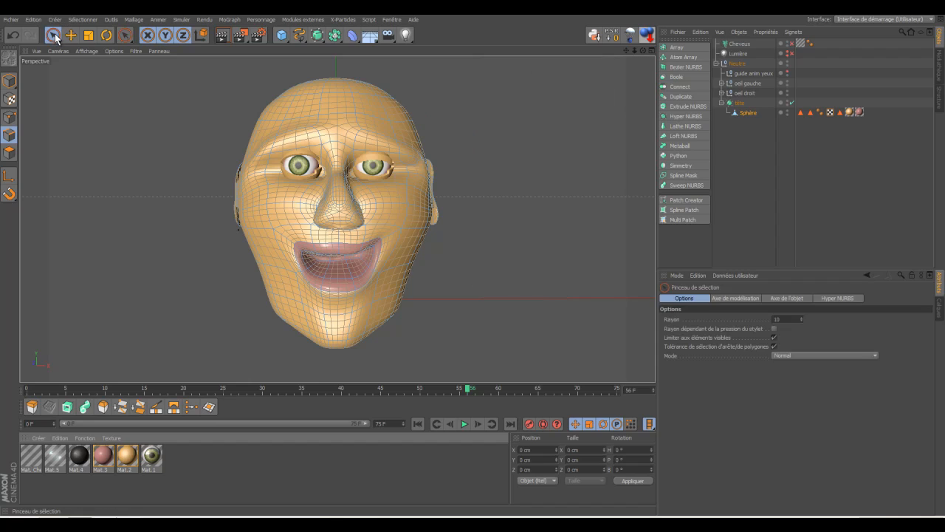
click(750, 113)
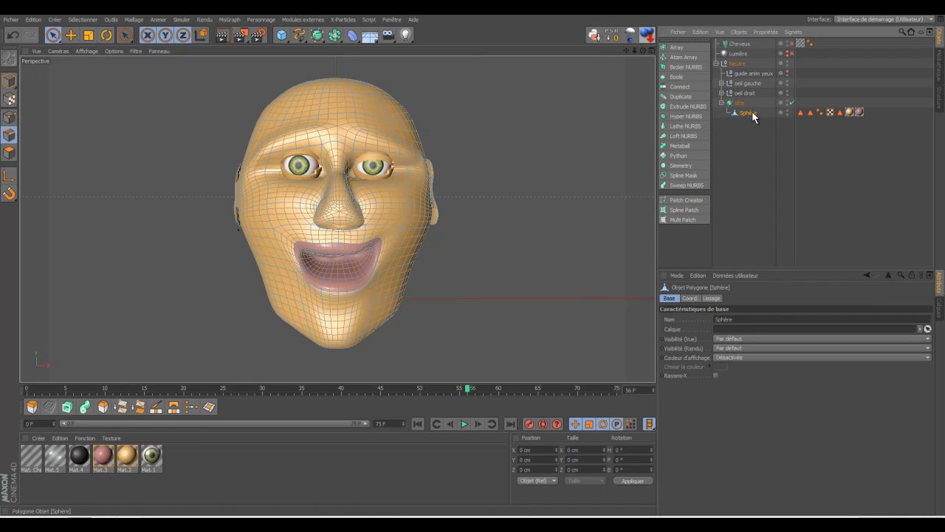
click(9, 136)
drag(362, 129, 390, 142)
click(367, 134)
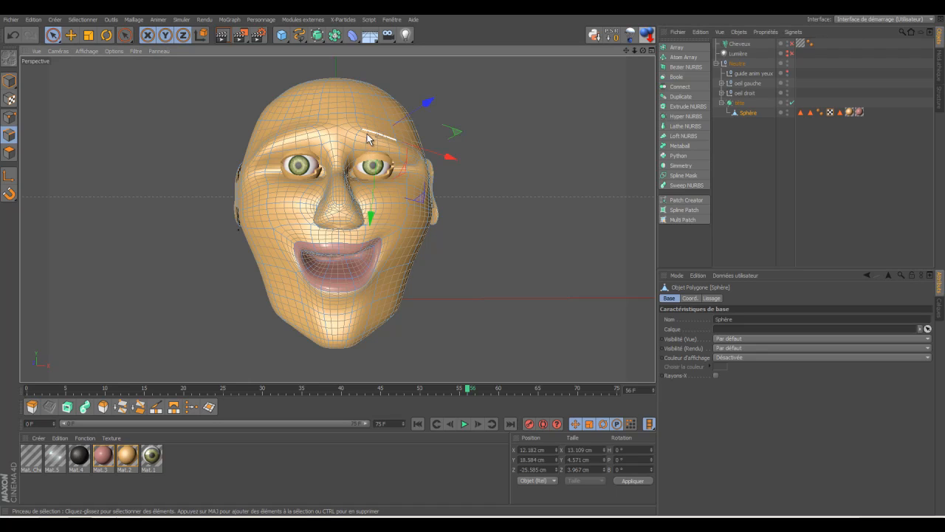
shift+click(406, 151)
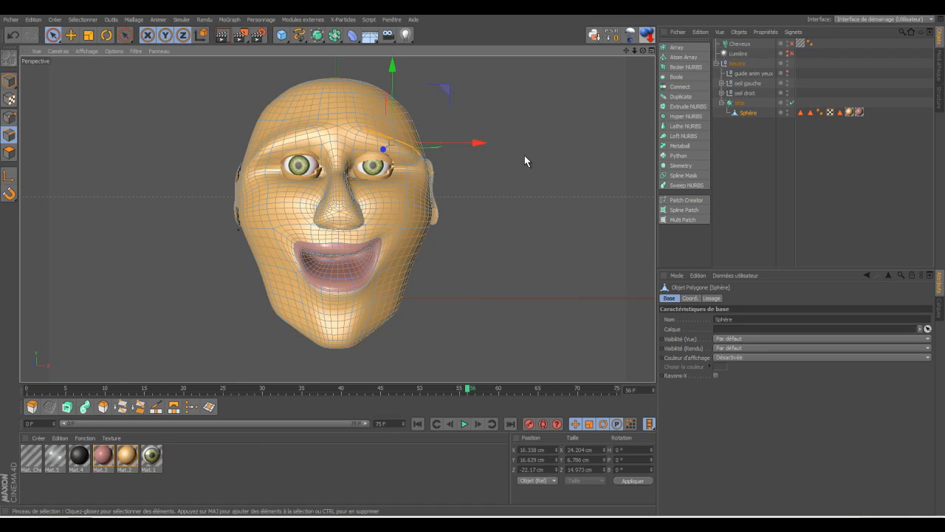
Convert the selected eyebrow edges to a spline and move it out of the Sphère hierarchy to the root level
click(133, 20)
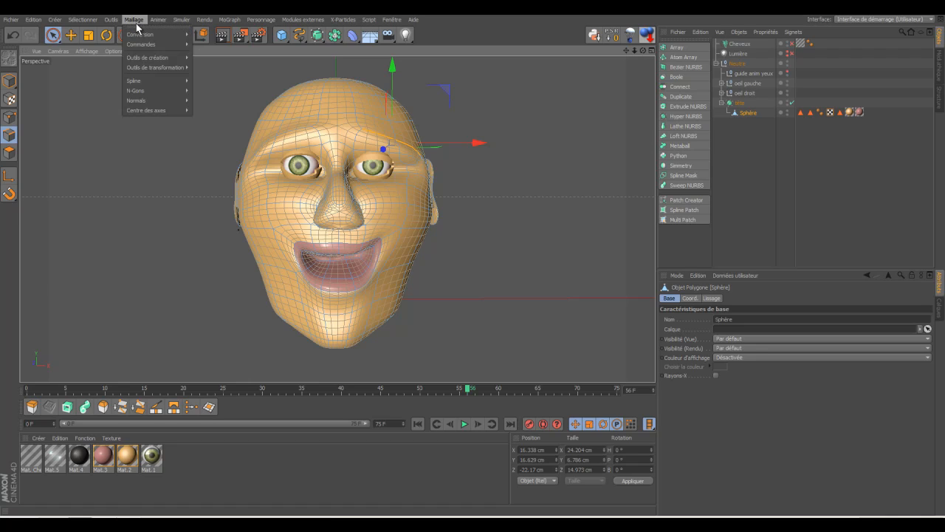
mouse_move(139, 58)
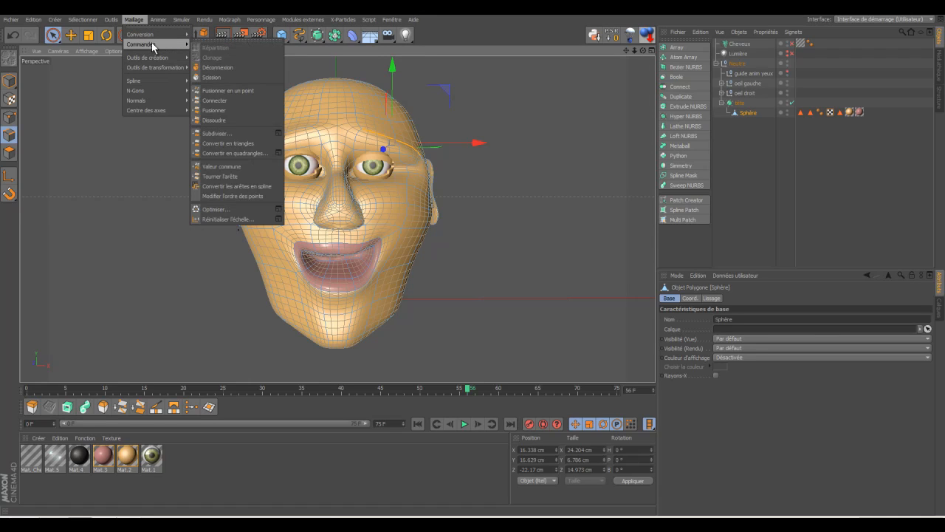
click(243, 190)
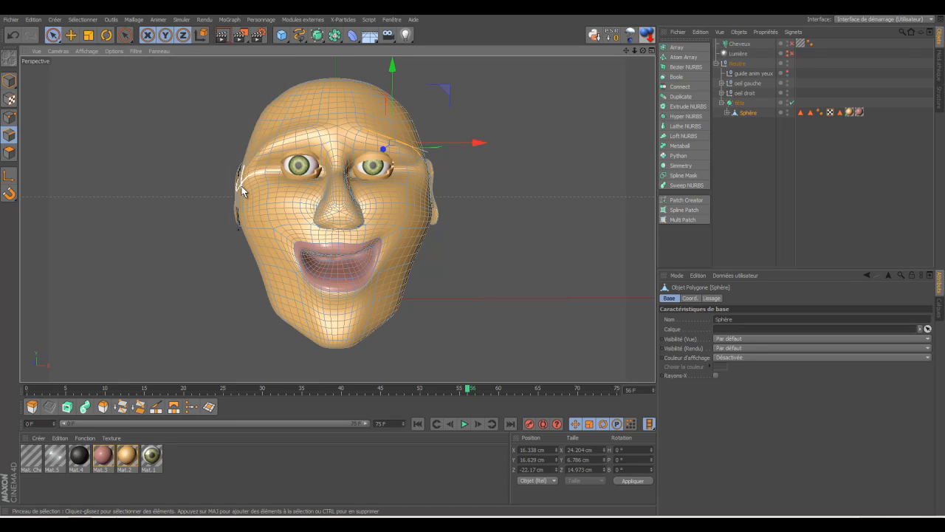
click(727, 113)
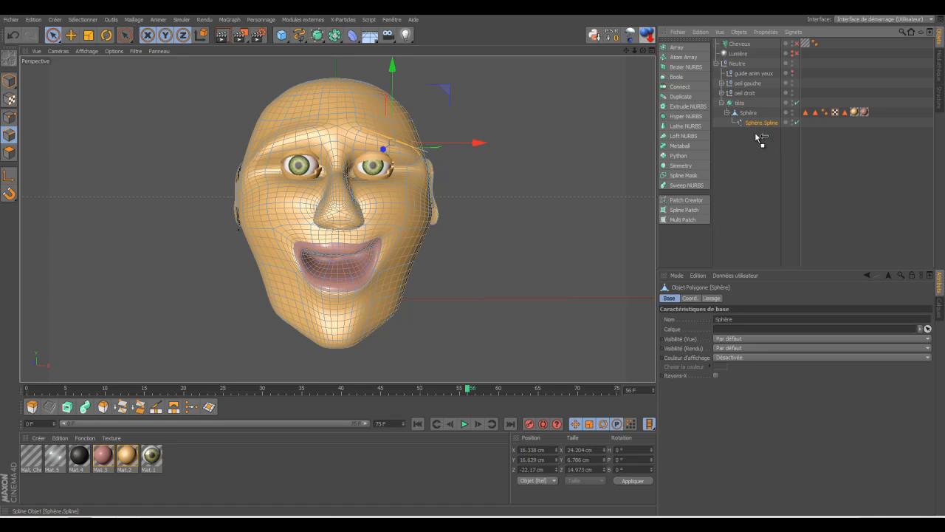
drag(758, 139, 751, 133)
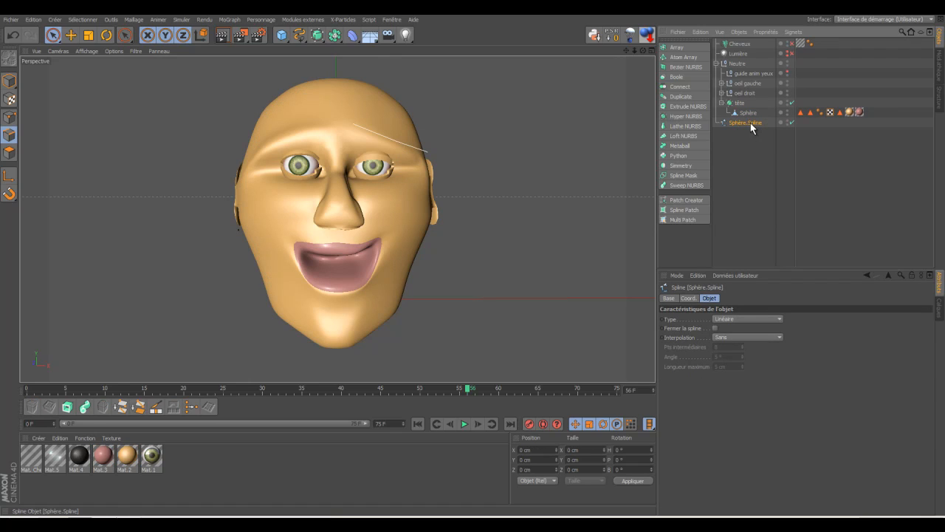
Rename the extracted eyebrow spline as surcils gauche
double_click(750, 123)
key(BackSpace)
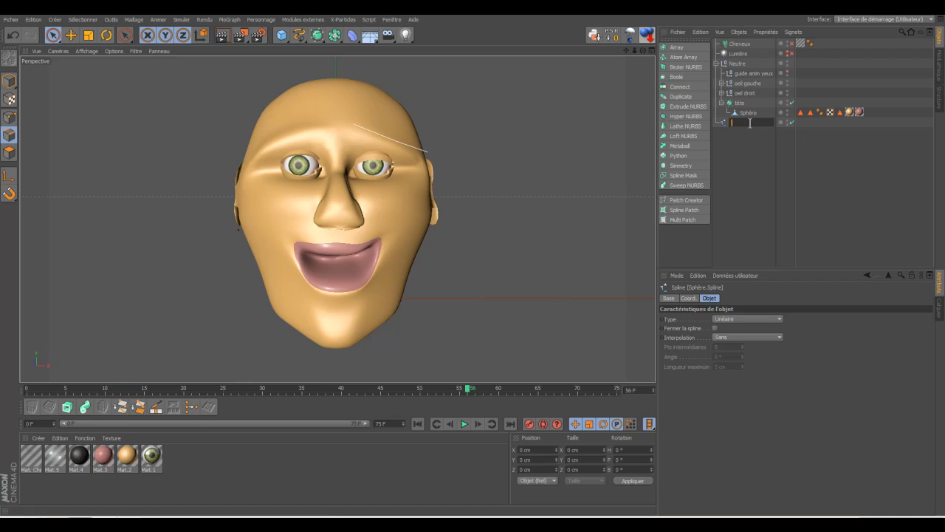
text(surcils gauche)
key(Return)
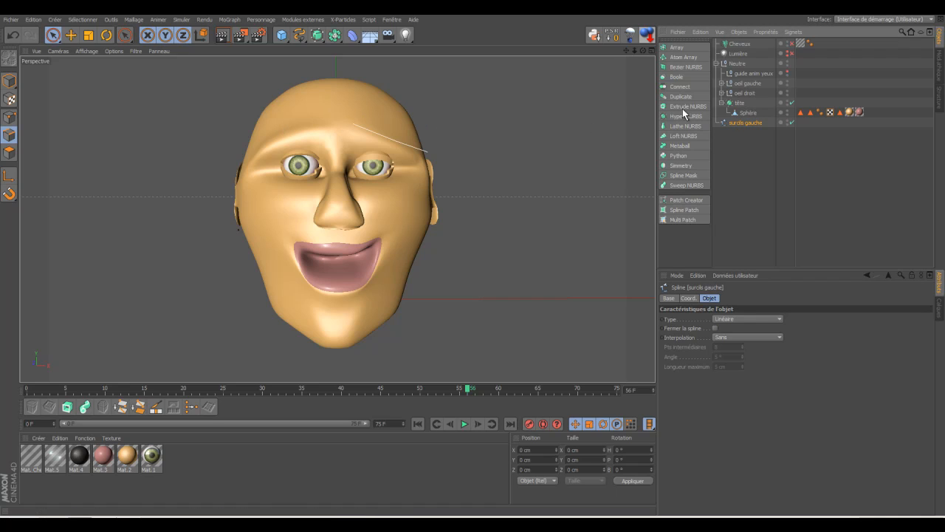
Select the Sphère edges along the eyebrow above the head's right eye and convert them to a spline
click(746, 113)
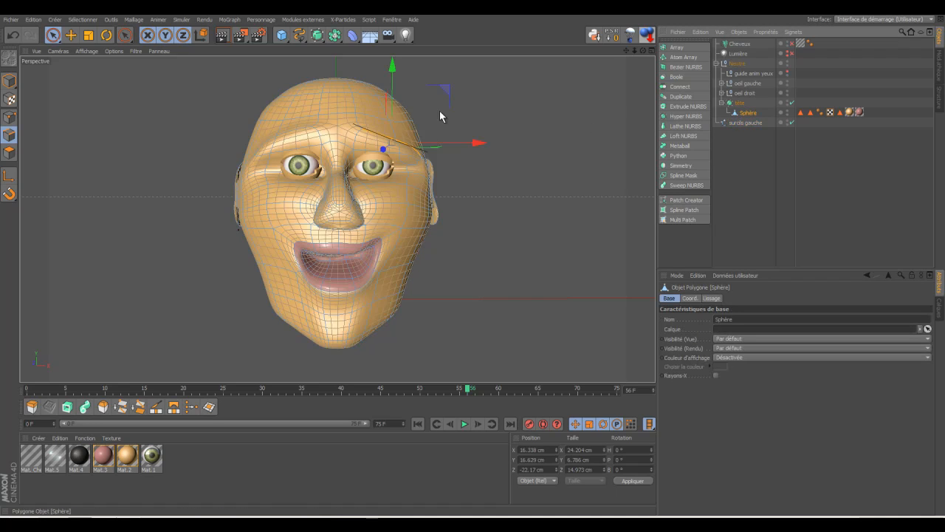
click(291, 131)
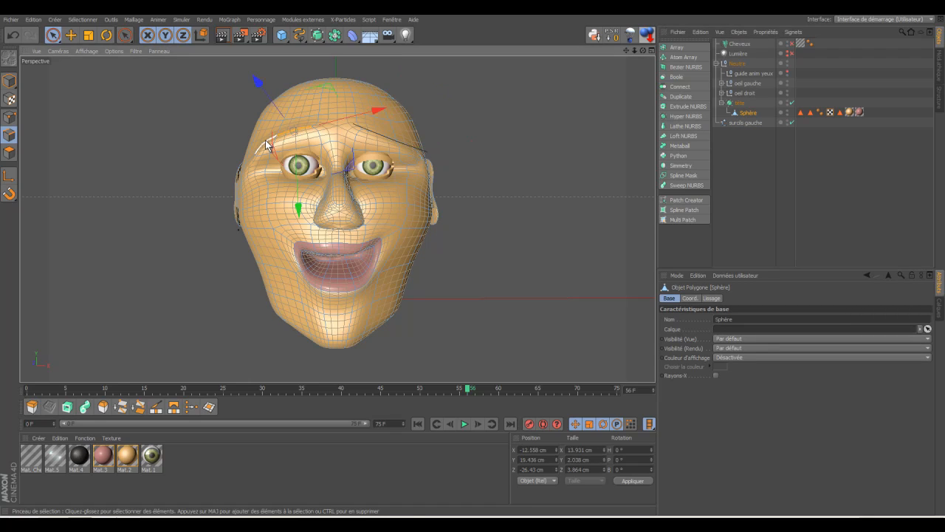
shift+click(267, 141)
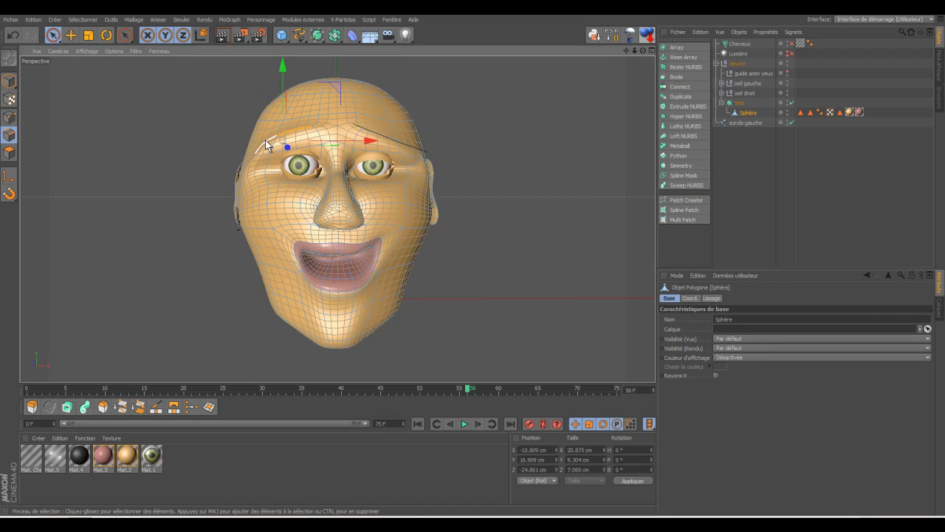
click(136, 21)
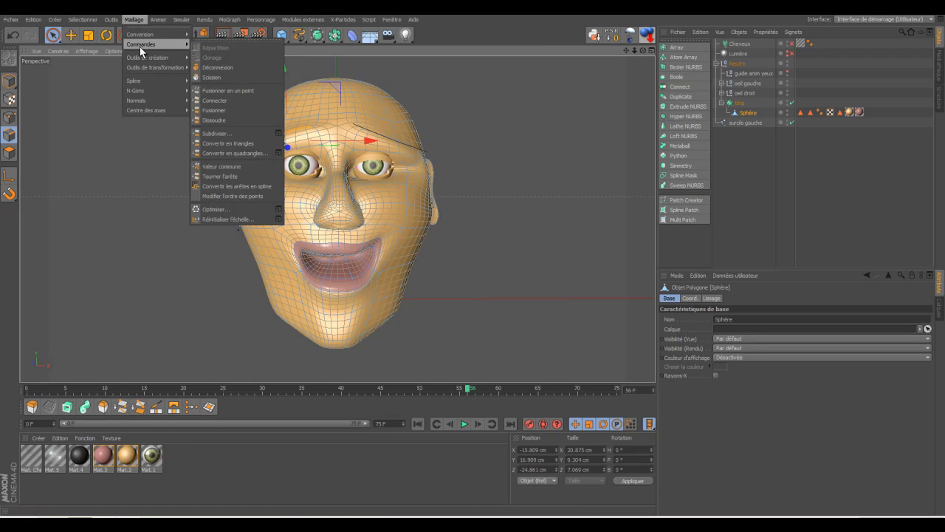
click(229, 186)
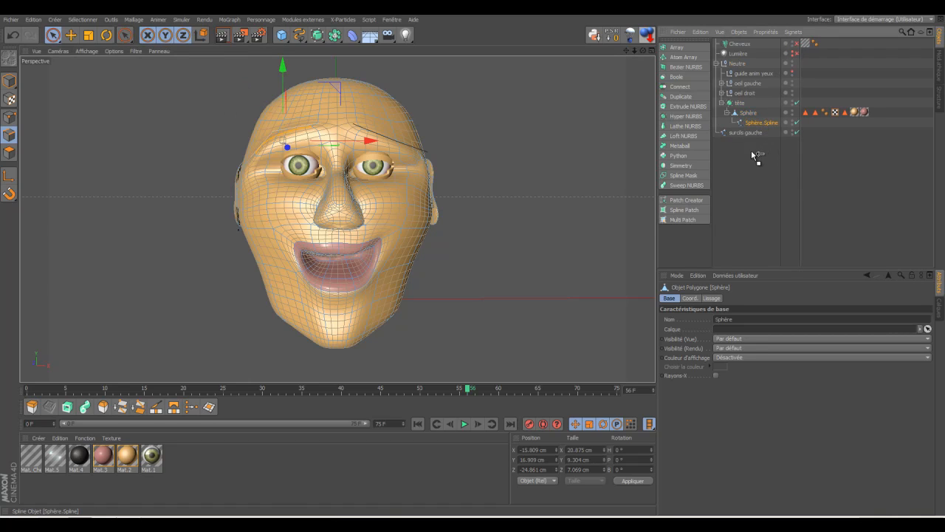
Move the right eyebrow spline out to the root level and rename it surcvil droite
drag(751, 150, 750, 150)
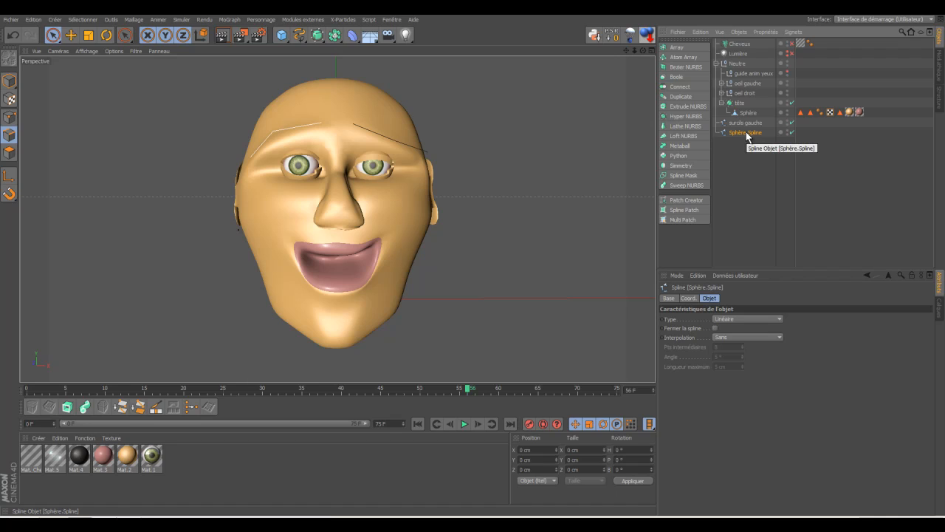
double_click(747, 133)
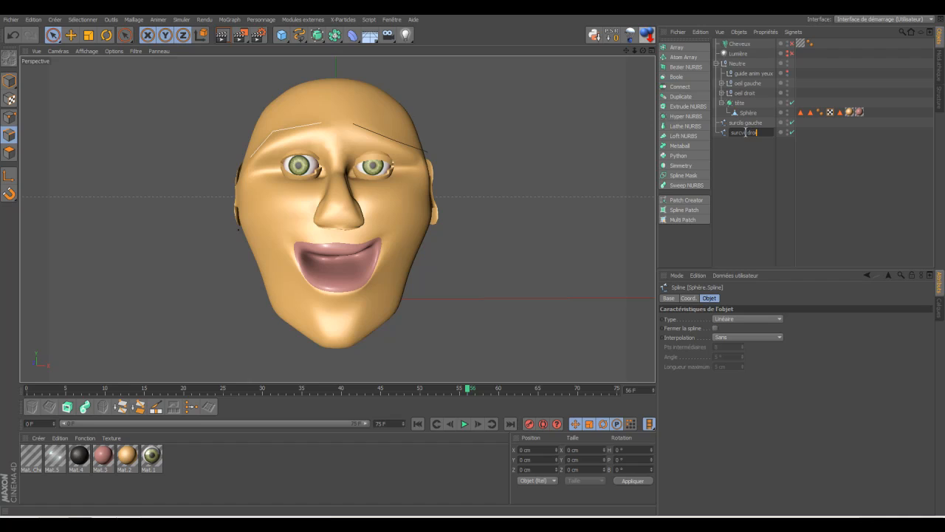
key(Return)
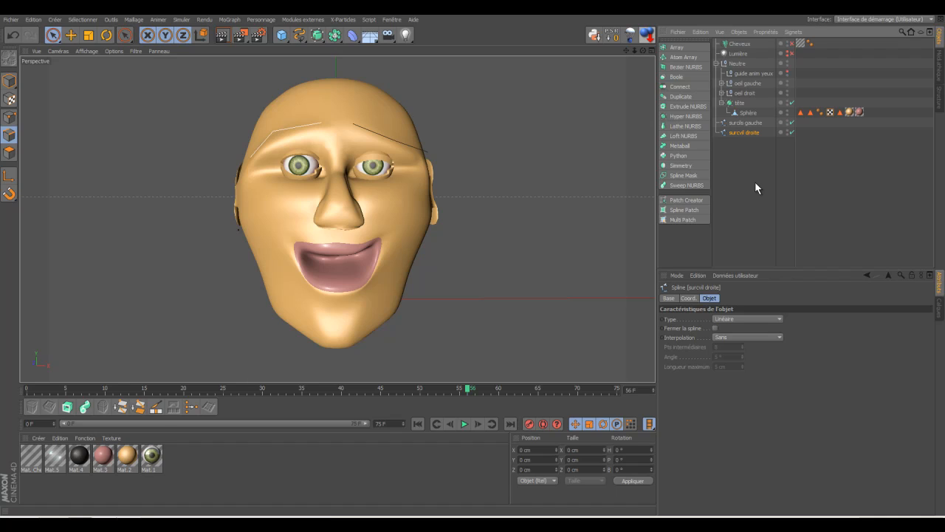
Loop-select the outer and inner lip edges of the mouth on the Sphère object and convert them to a spline
click(750, 113)
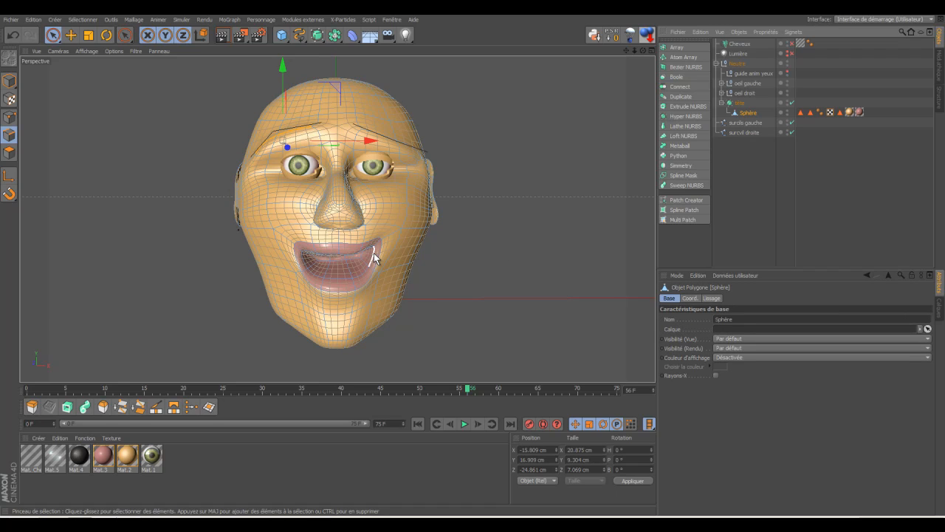
click(90, 21)
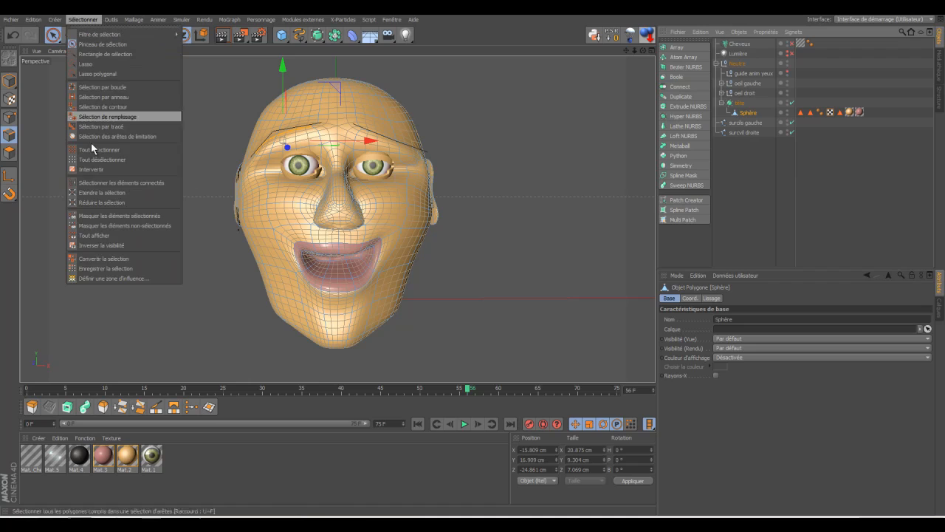
click(104, 86)
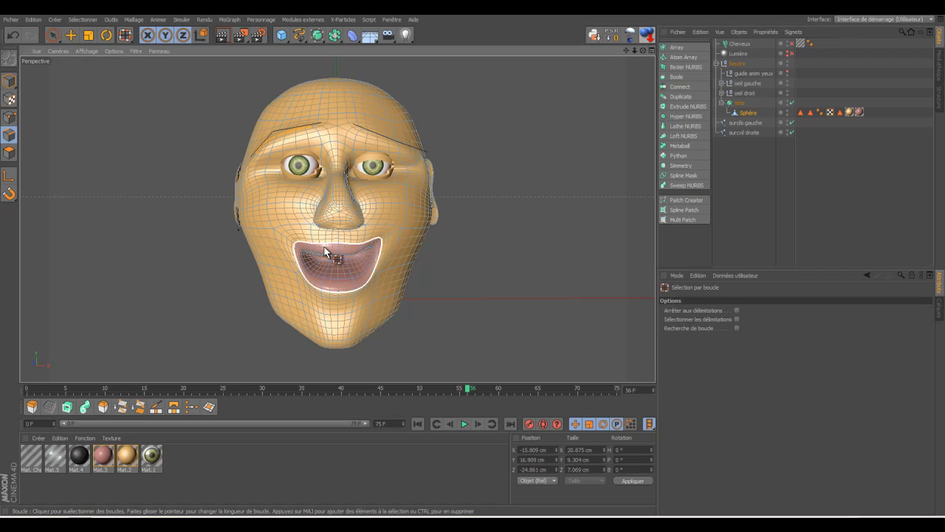
click(325, 252)
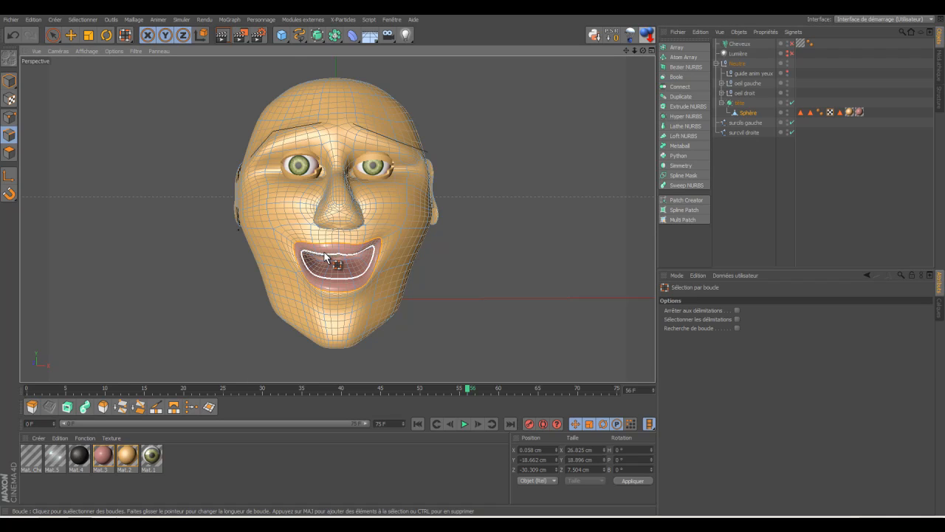
shift+click(325, 256)
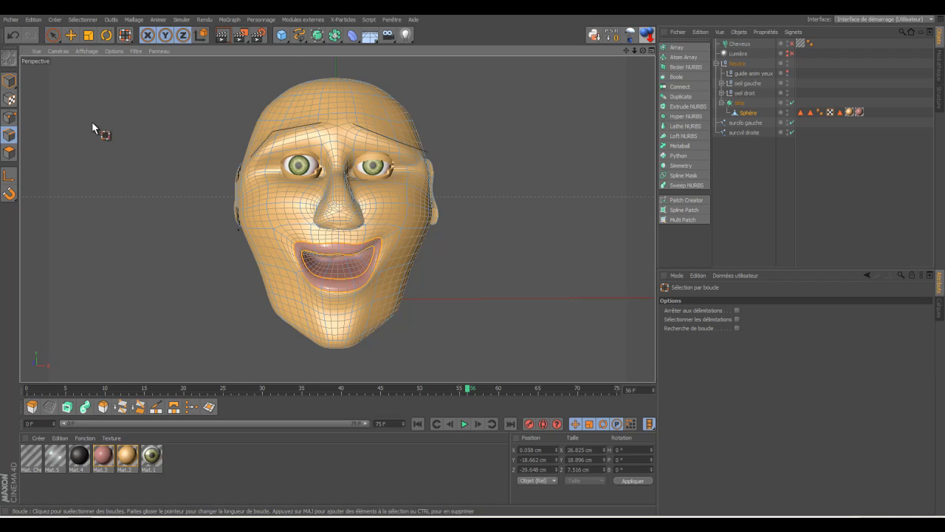
click(134, 20)
mouse_move(140, 59)
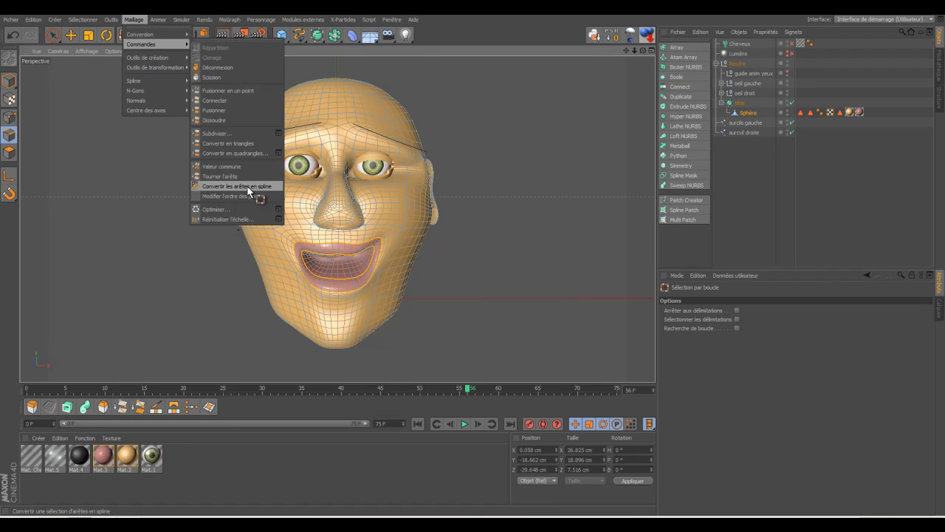
click(247, 186)
Move the mouth spline out to the root level and rename it bouche
drag(757, 123, 753, 175)
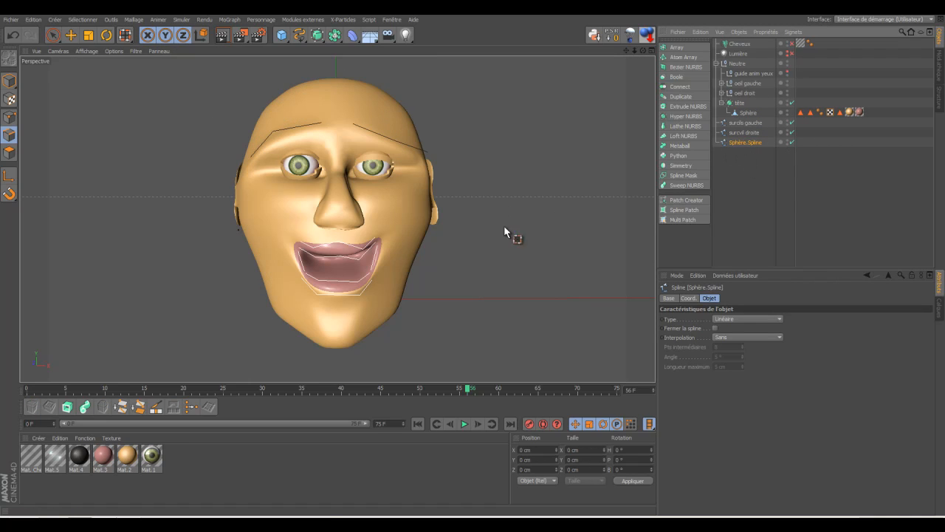
double_click(741, 141)
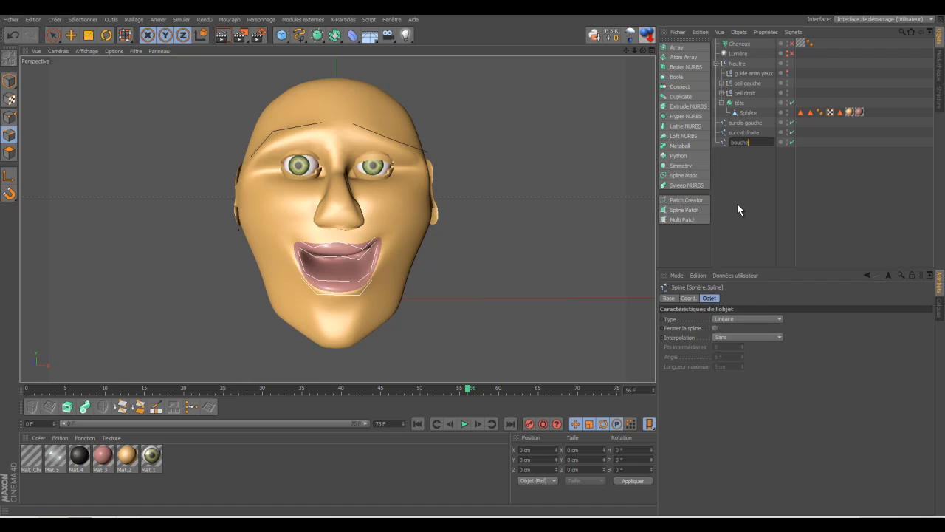
key(Return)
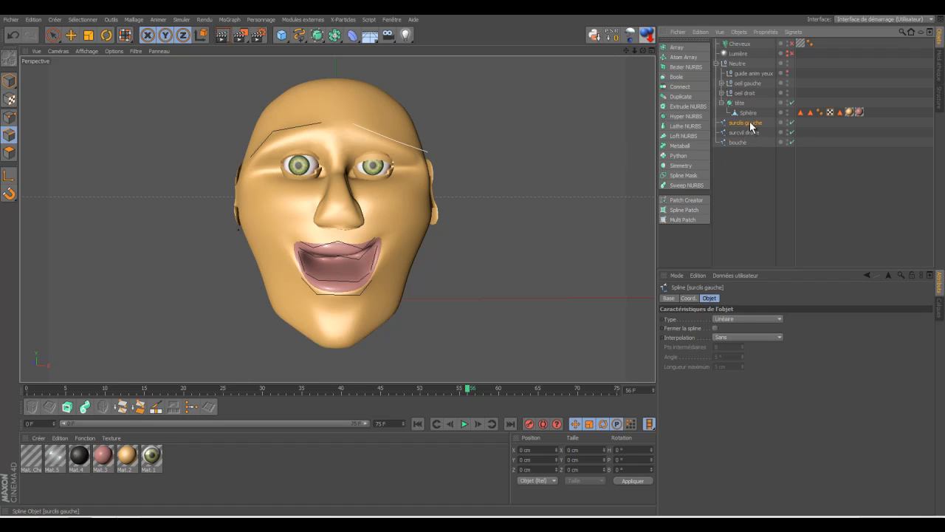
Set the surcils gauche, surcvil droite and bouche splines to type Akima with Naturelle interpolation
mouse_move(751, 125)
mouse_down()
mouse_move(735, 132)
mouse_move(735, 120)
mouse_up()
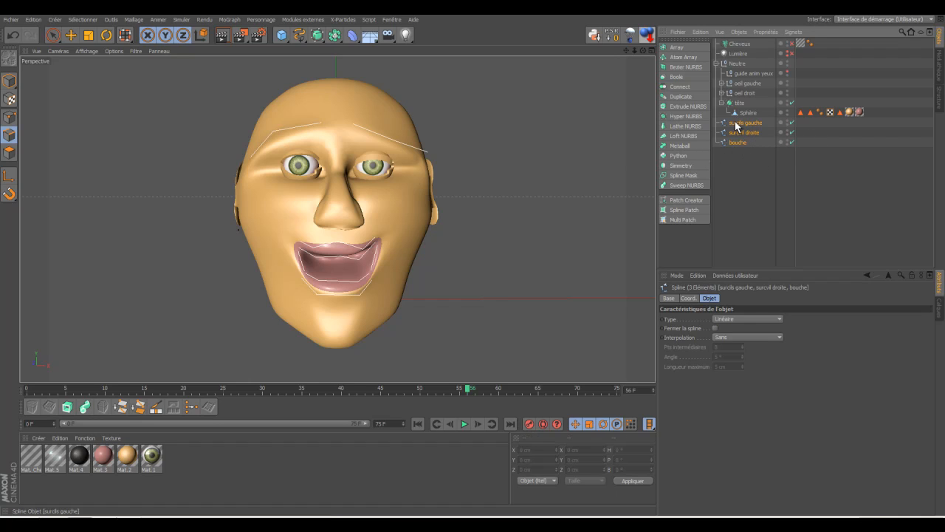
click(781, 317)
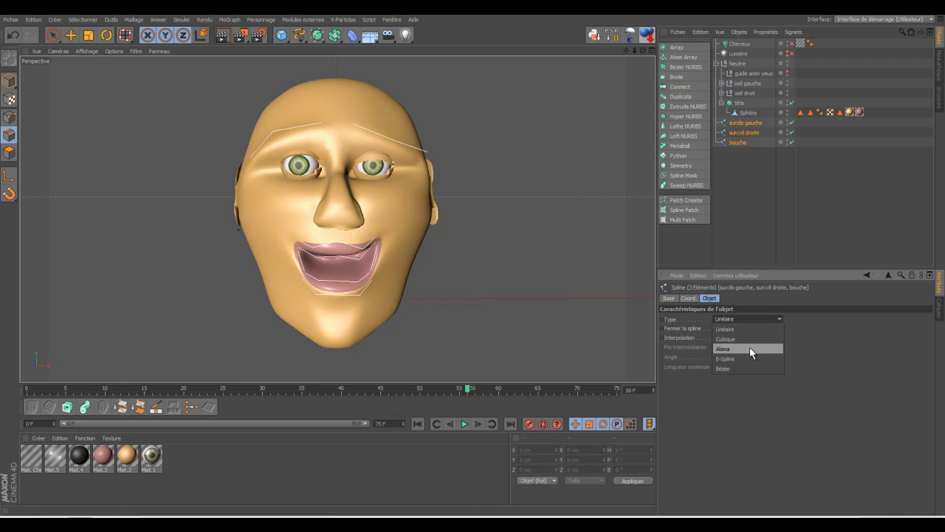
click(750, 347)
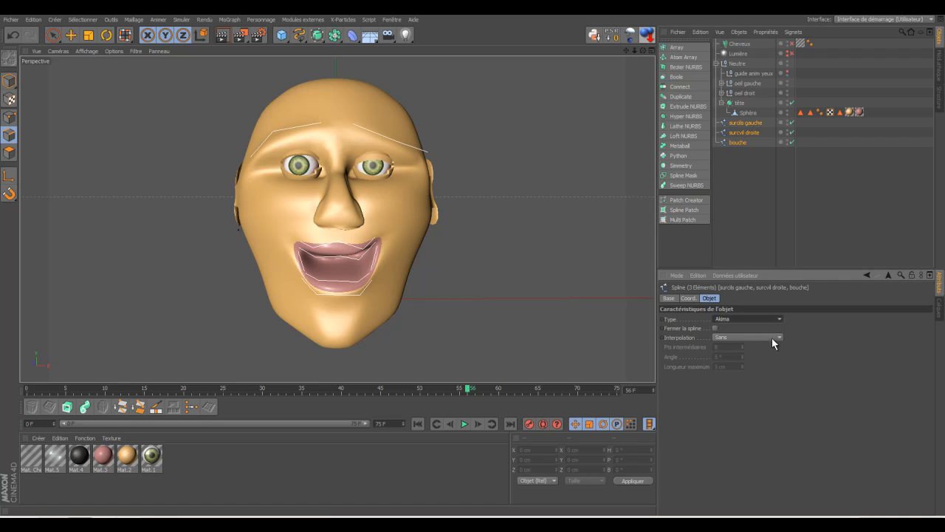
click(778, 337)
click(746, 357)
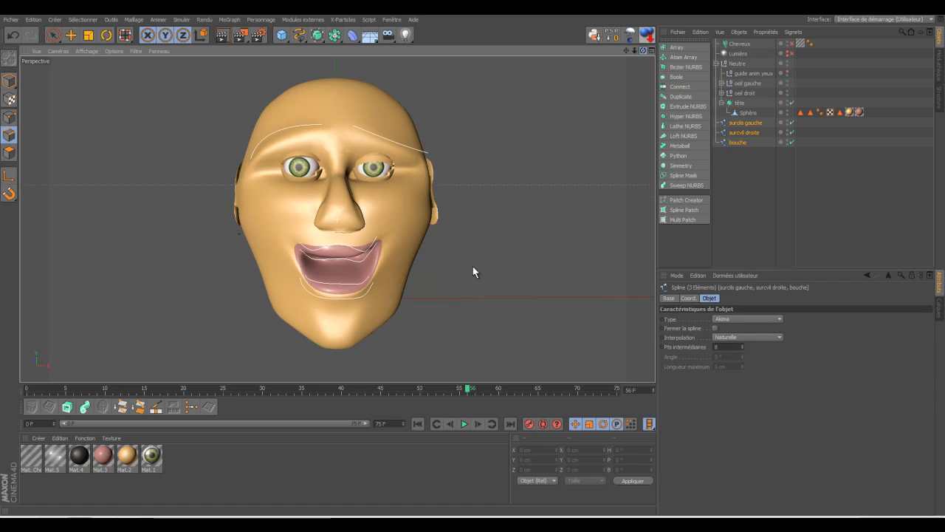
Hide the head mesh and move the outer and inner upper corner points of the bouche spline slightly outward on the head's left side
mouse_move(472, 266)
alt+mouse_down()
mouse_move(461, 251)
mouse_move(473, 260)
alt+mouse_up()
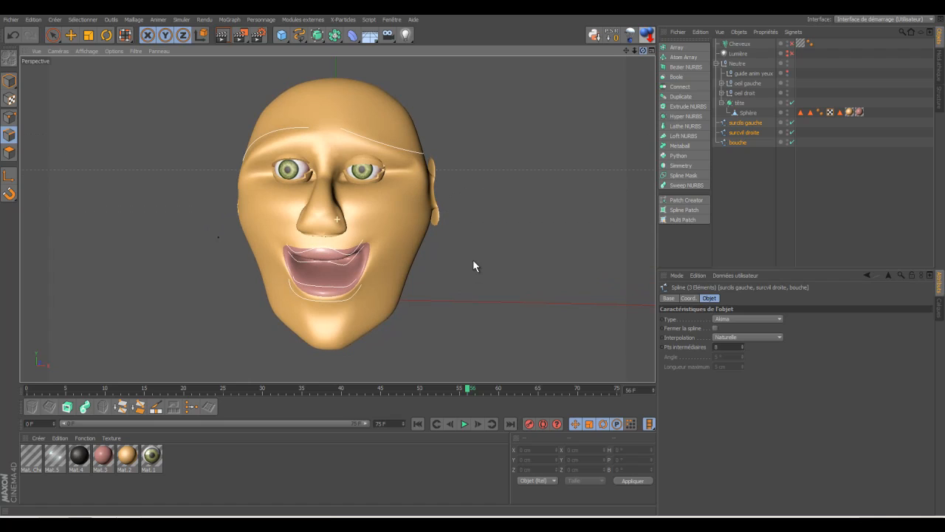
click(788, 110)
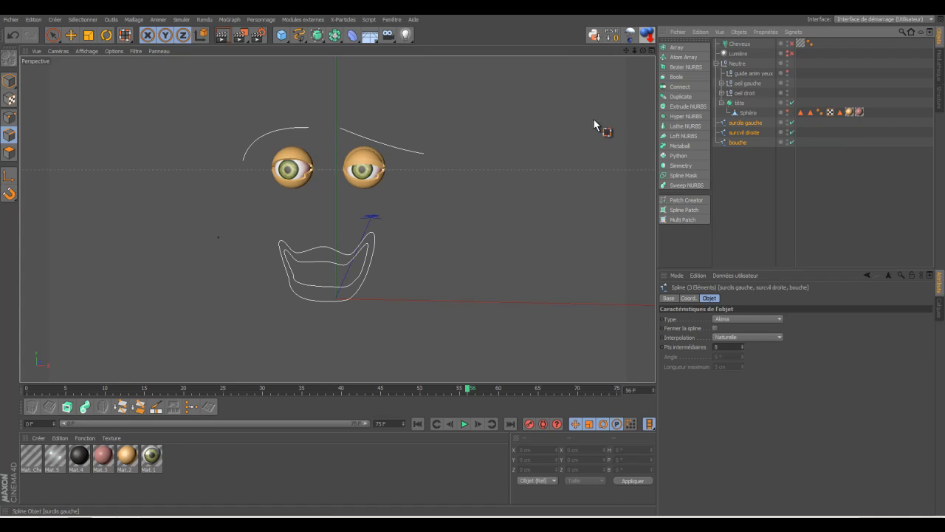
click(739, 141)
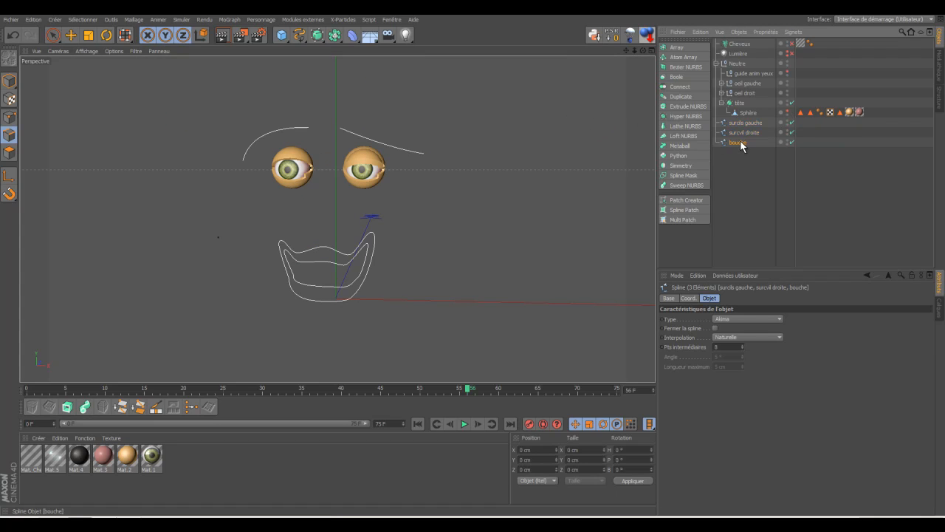
click(9, 116)
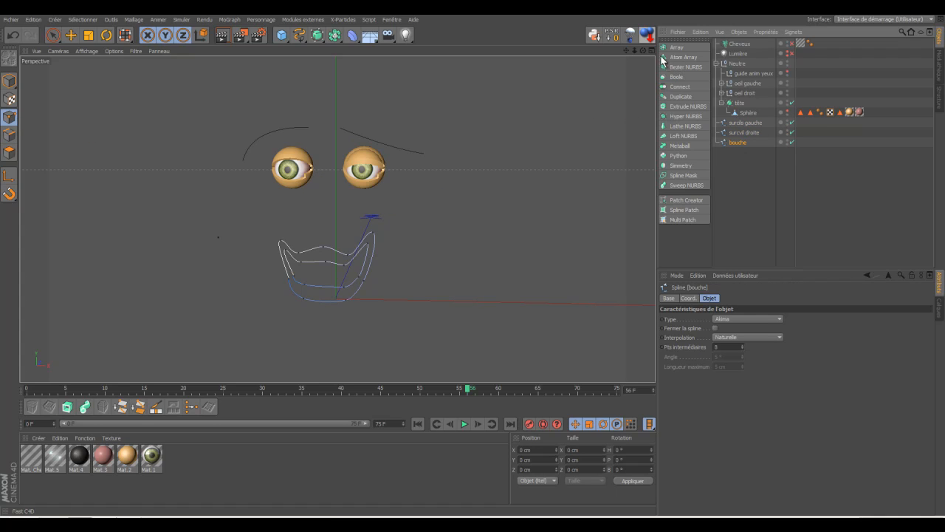
drag(643, 51, 485, 138)
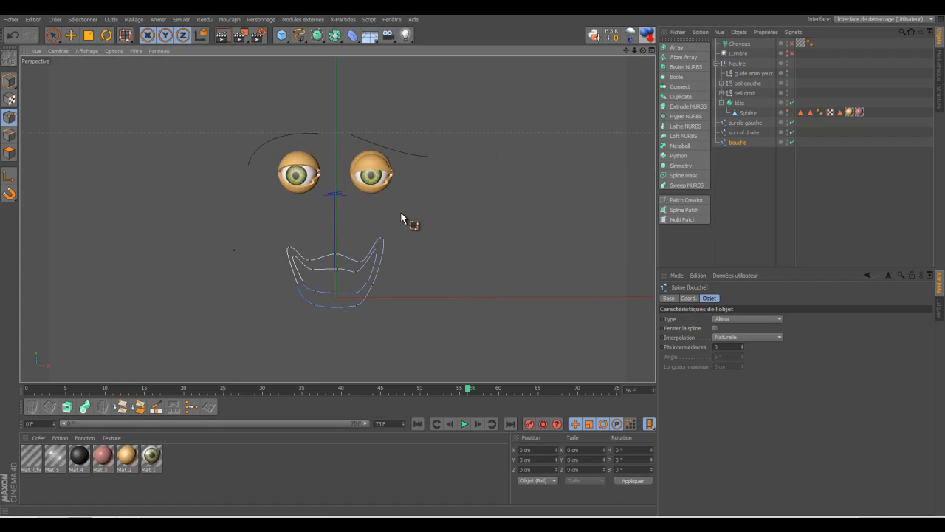
click(54, 36)
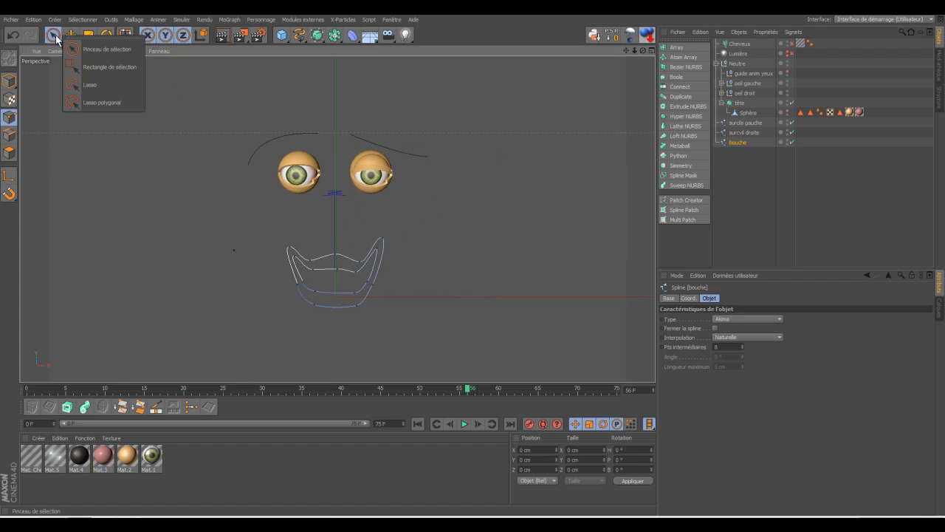
click(106, 48)
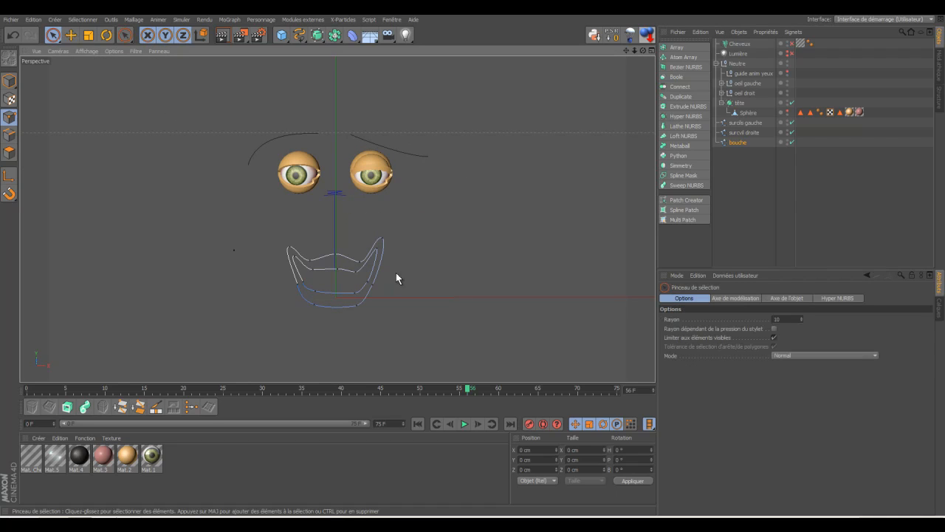
click(383, 237)
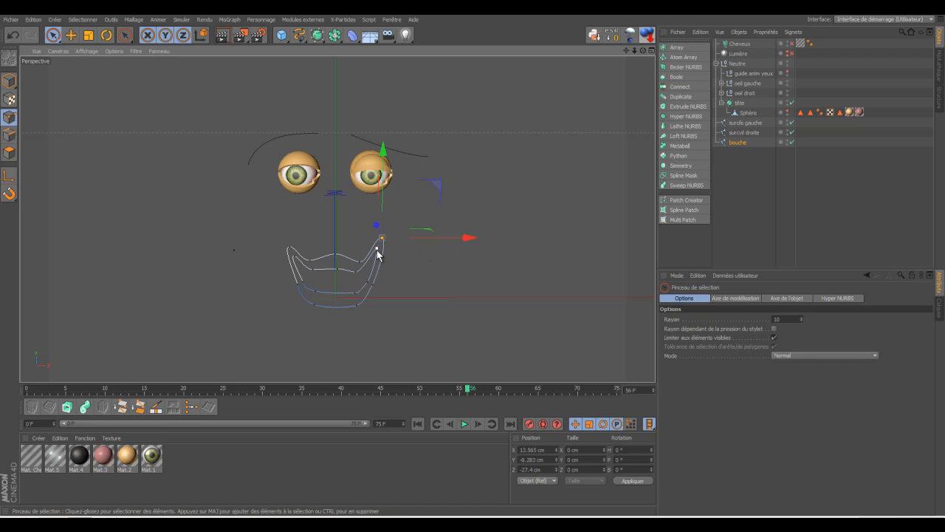
drag(463, 245, 466, 244)
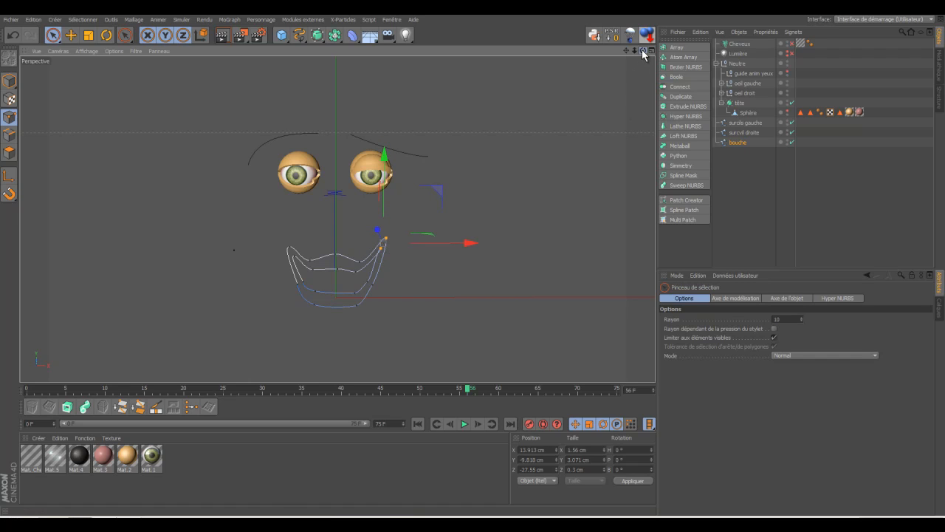
Move the bouche spline's lower outer point on the head's left side outward and slightly down
drag(643, 51, 473, 259)
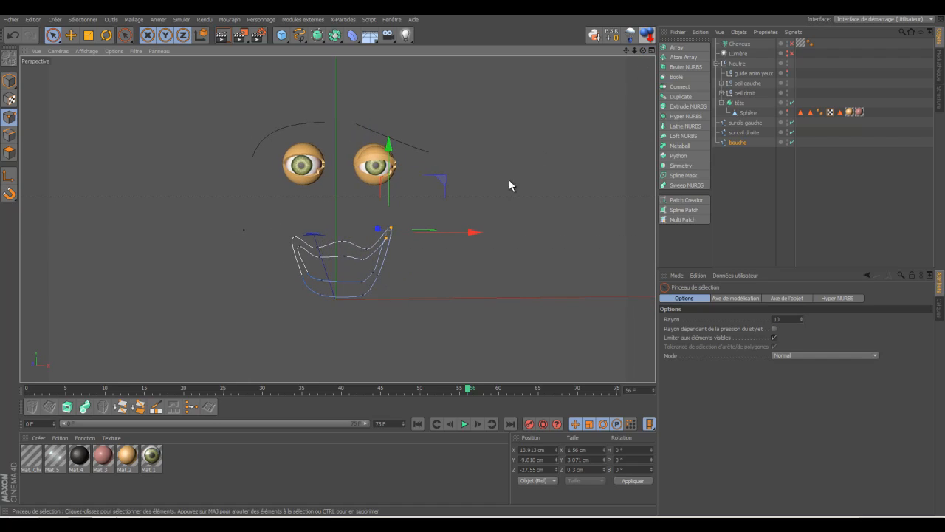
click(374, 274)
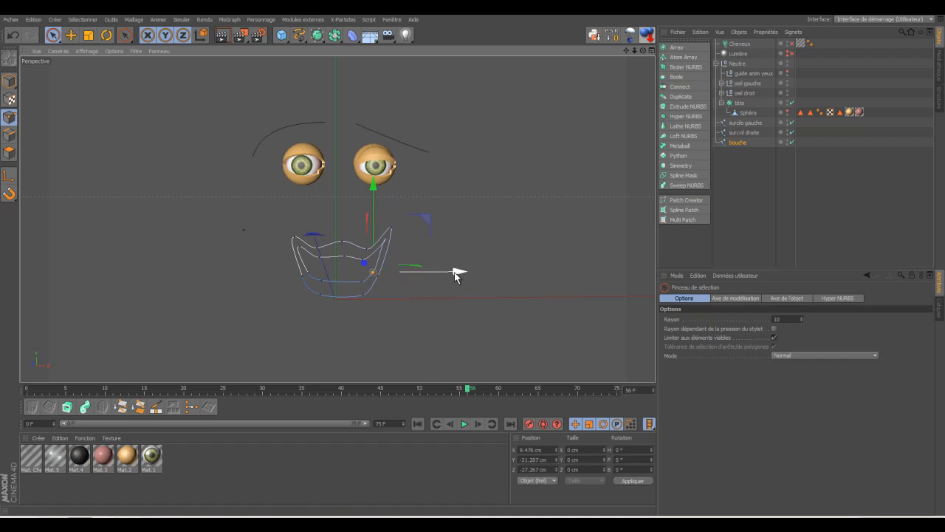
drag(457, 272, 464, 278)
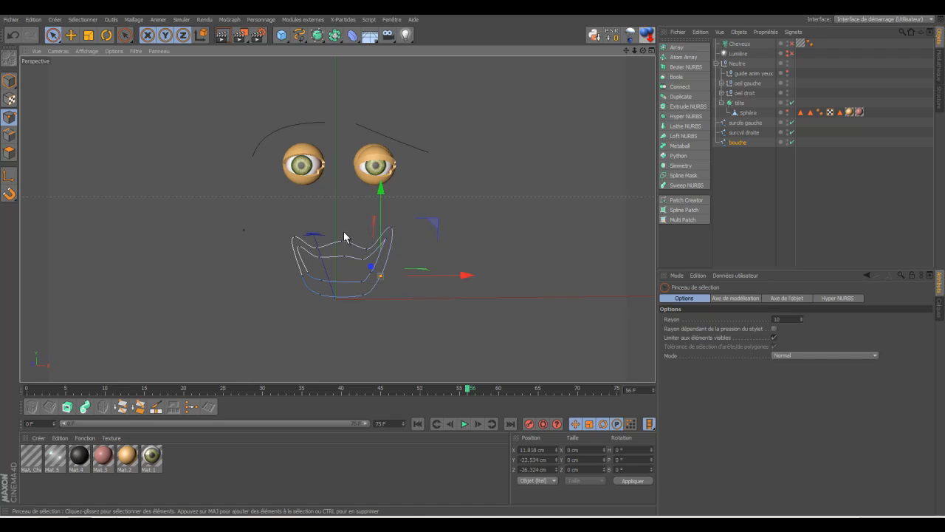
Select the outer and inner upper corner points on the head's right side of the bouche spline and move them outward
click(276, 224)
click(300, 246)
drag(301, 247, 302, 252)
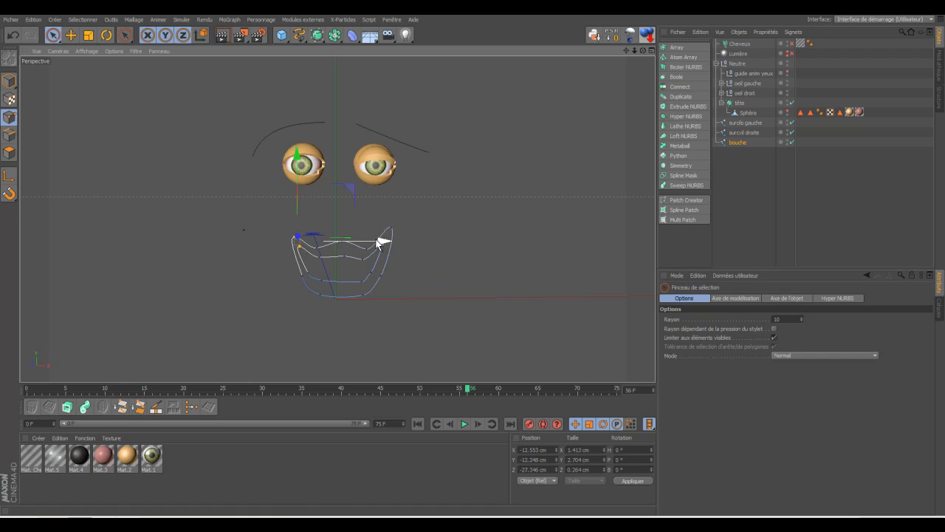
drag(377, 242, 374, 243)
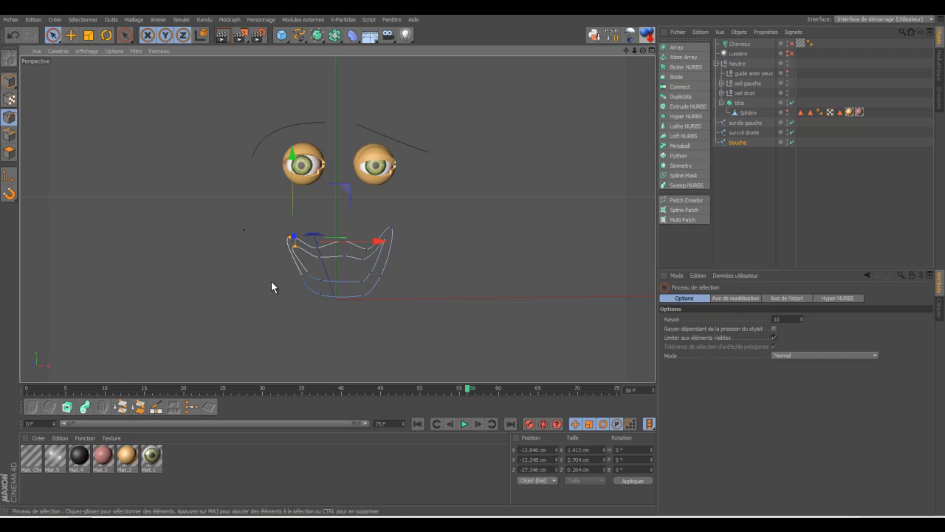
Select the outer and inner lower points of the bouche spline on the head's right side and adjust their position
click(273, 282)
drag(293, 275, 308, 269)
drag(390, 275, 391, 278)
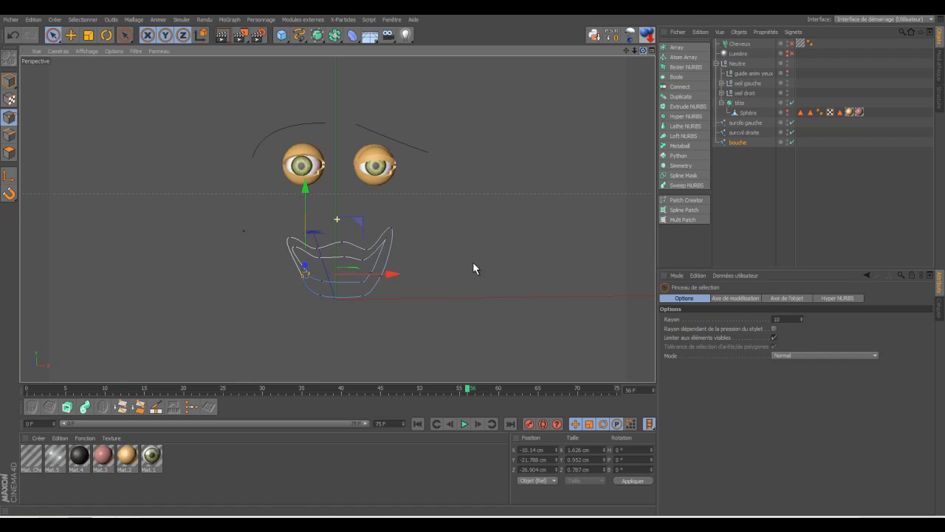
Show the head mesh again and examine from several angles how the bouche spline fits around the lips
alt+drag(473, 263, 473, 263)
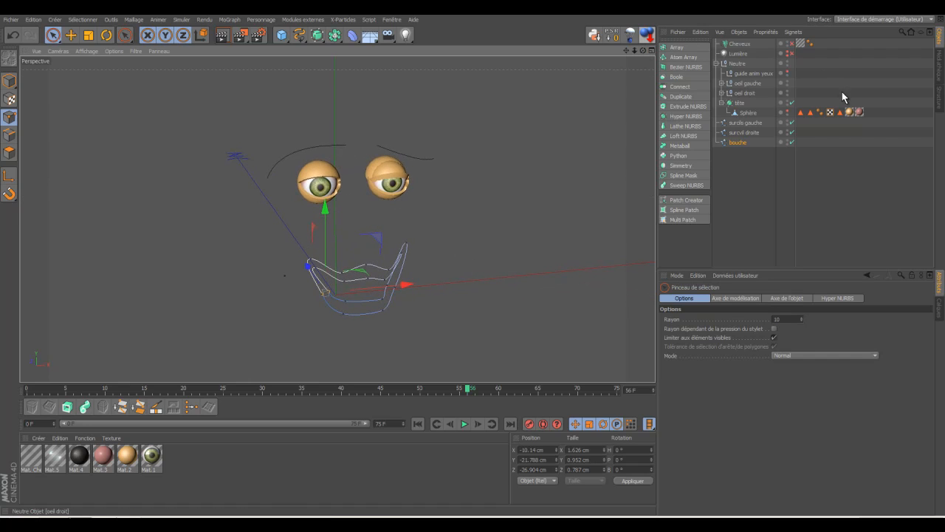
click(788, 109)
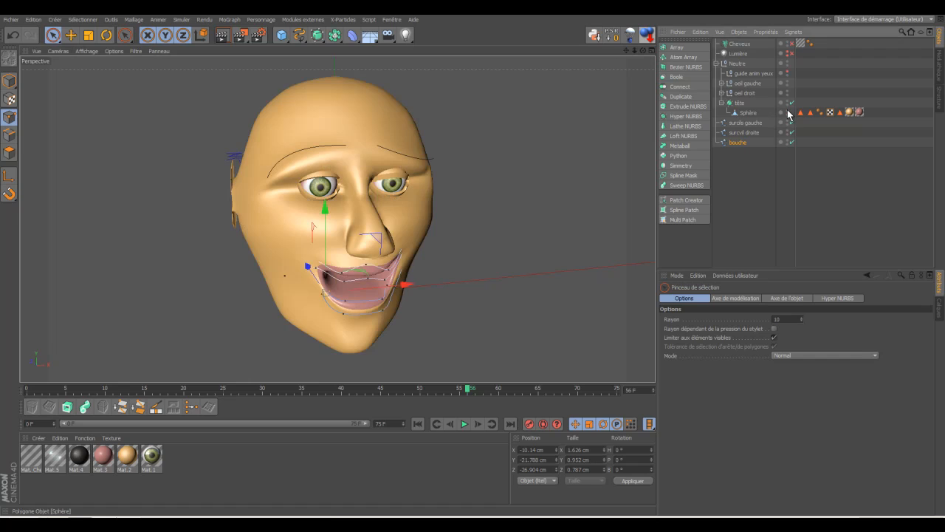
drag(643, 51, 474, 260)
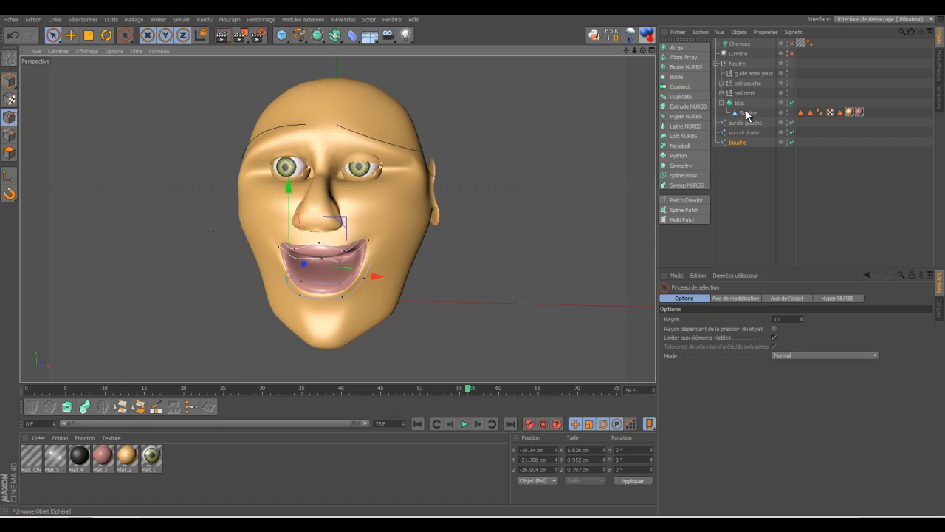
Hide the head mesh and move the bouche spline's outermost corner points further outward on both sides of the mouth
click(787, 110)
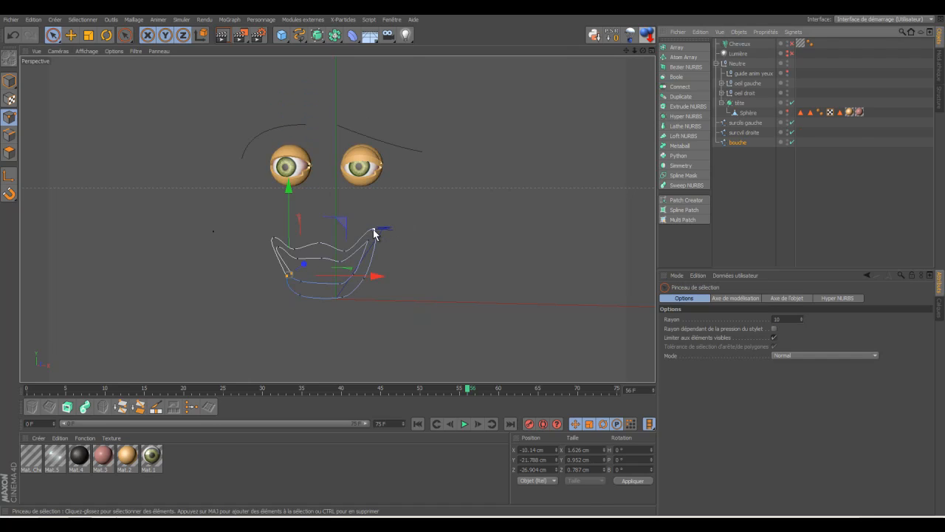
click(375, 229)
drag(462, 231, 466, 230)
click(273, 237)
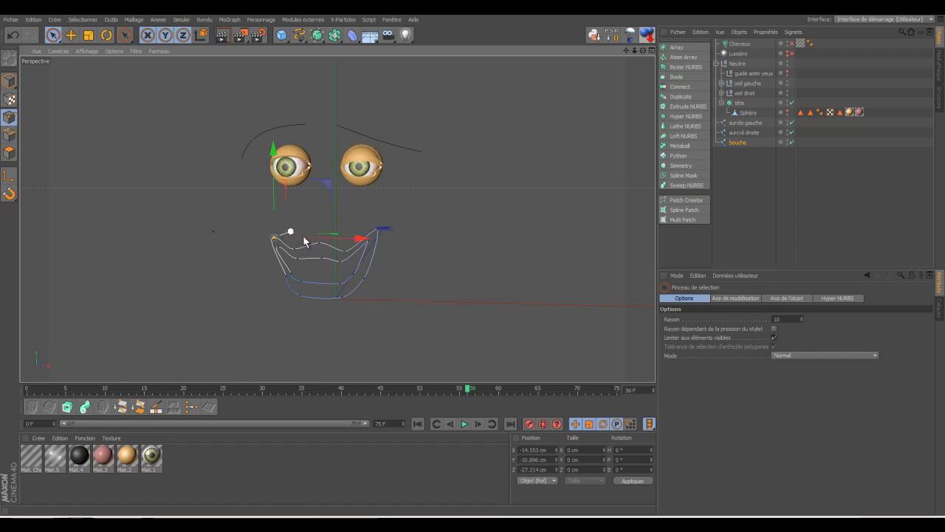
drag(359, 240, 351, 239)
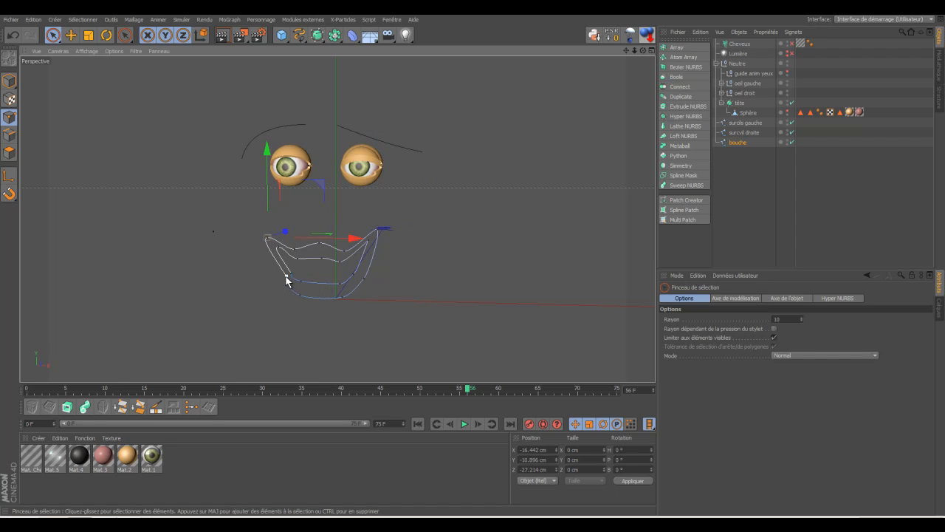
Move the outer and then the inner lower points of the bouche spline outward on the head's right side
click(286, 278)
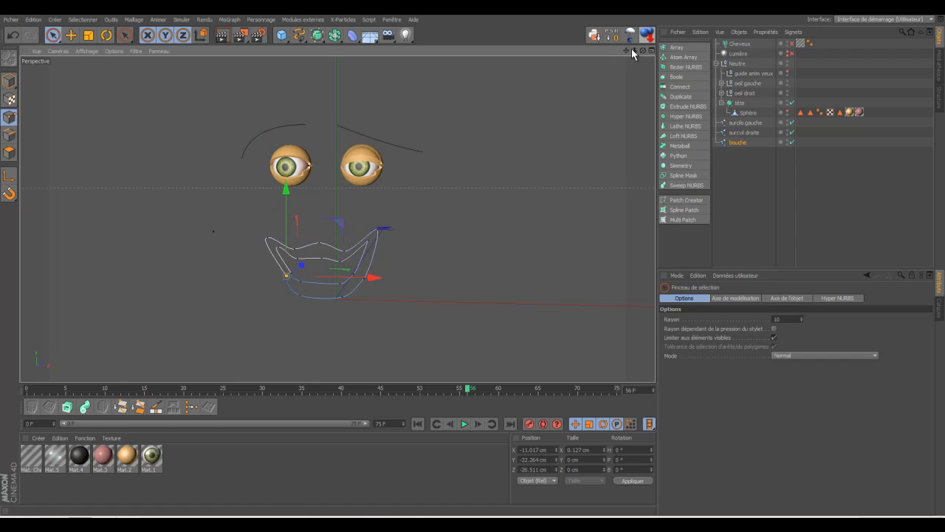
scroll(473, 260, up, 5)
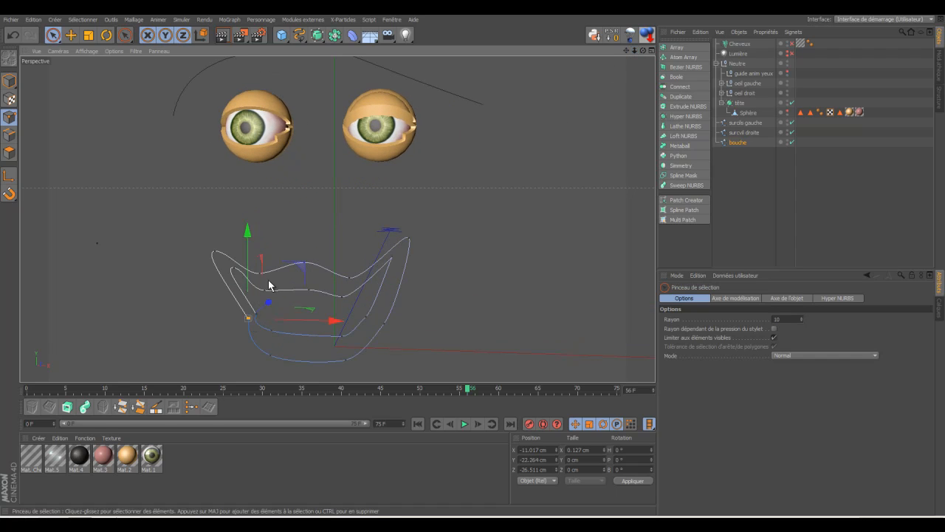
drag(330, 323, 335, 317)
click(257, 314)
drag(332, 319, 336, 318)
Move the bouche spline's inner corner point on the head's left side outward and briefly show the head mesh to check the fit
click(392, 258)
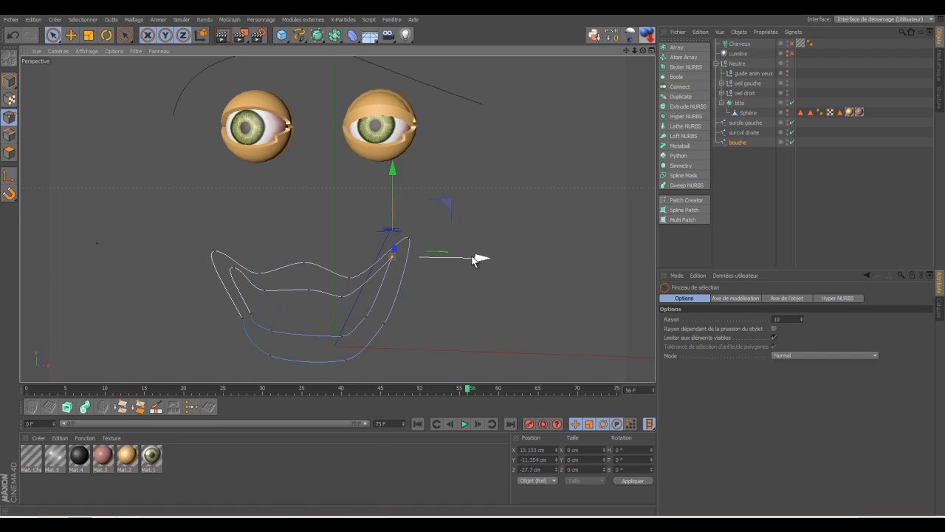
drag(479, 259, 482, 258)
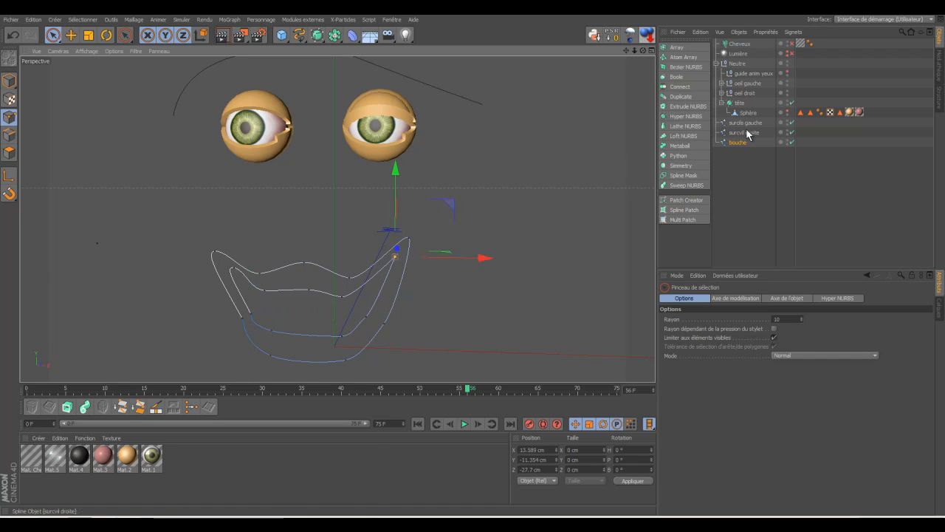
click(788, 109)
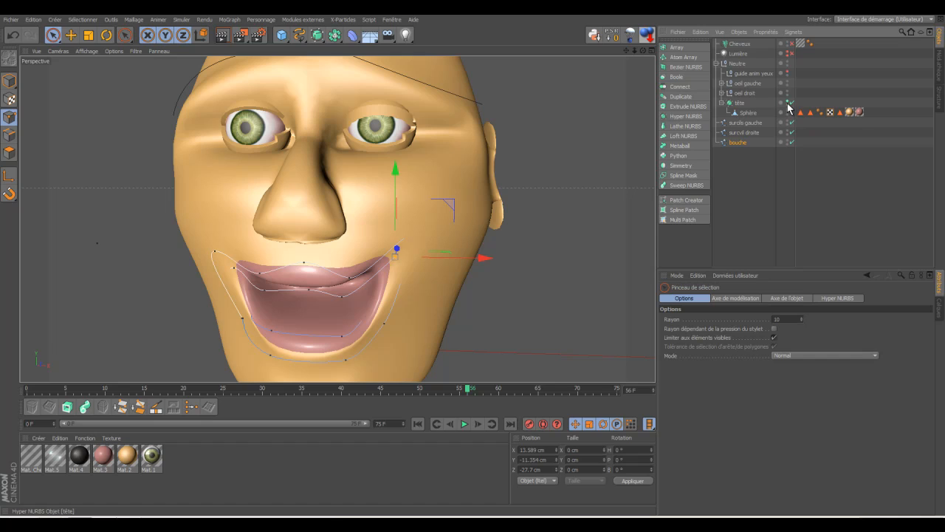
click(787, 102)
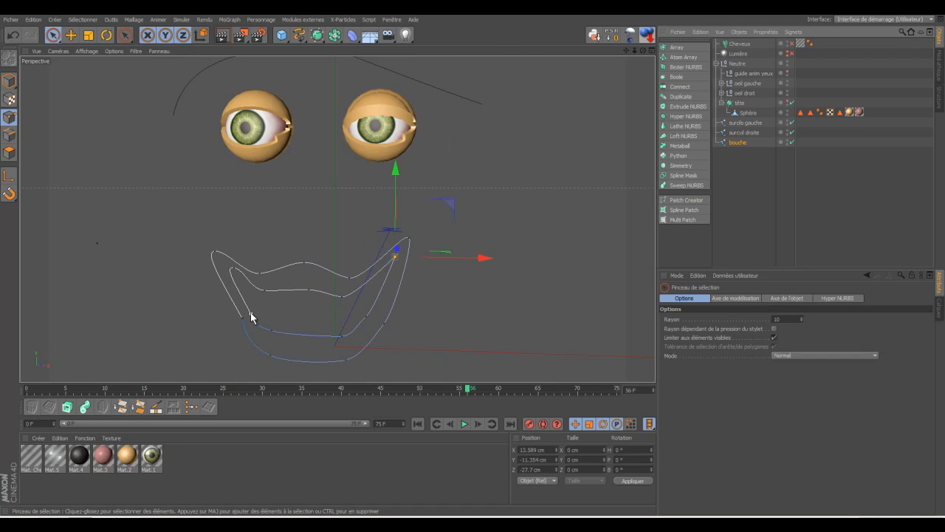
Move the inner lower and inner corner points of the bouche spline further outward on the head's right side
drag(252, 318, 334, 317)
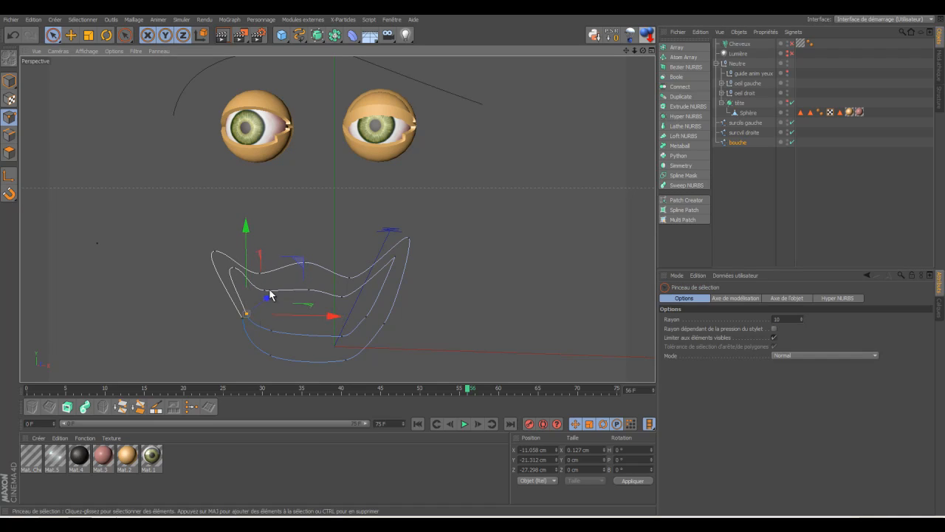
click(234, 270)
drag(311, 270, 309, 270)
Move the bouche spline's inner points outward on the head's left side, show the head mesh again and reselect the bouche spline
drag(367, 319, 468, 293)
shift+click(396, 260)
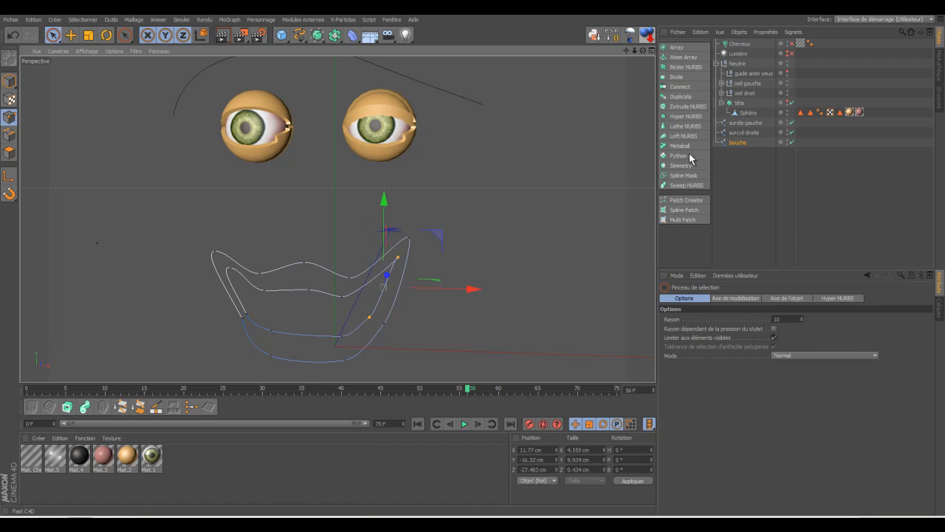
click(788, 102)
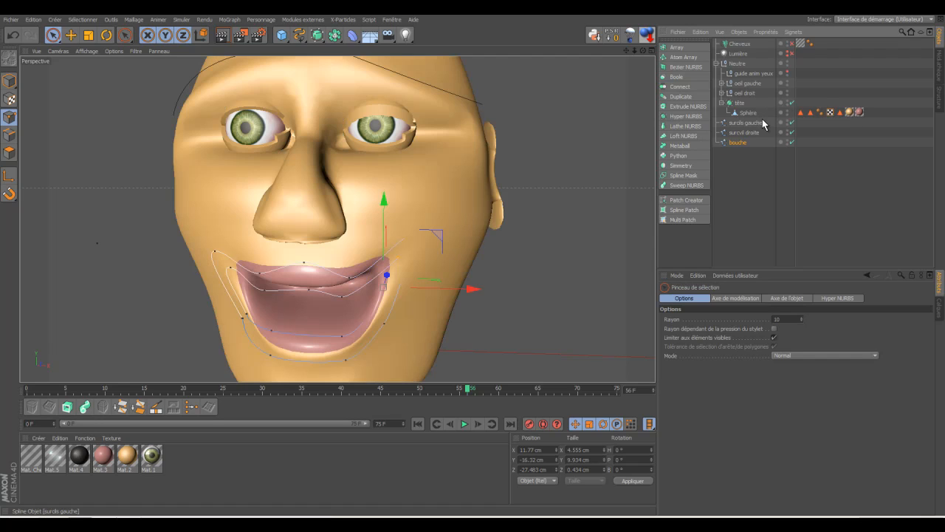
click(739, 147)
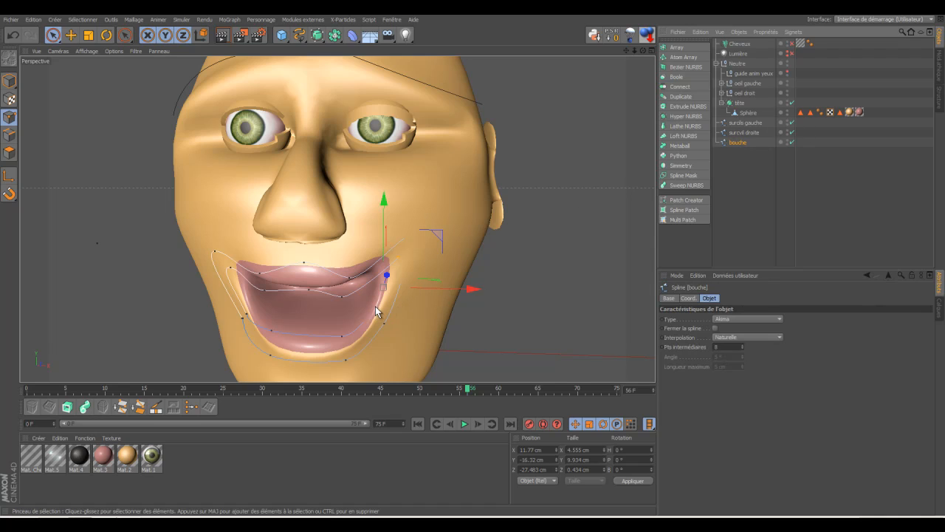
Hide the head mesh, move the bouche spline's inner lower point outward on the head's left side, and show the mesh again
click(787, 110)
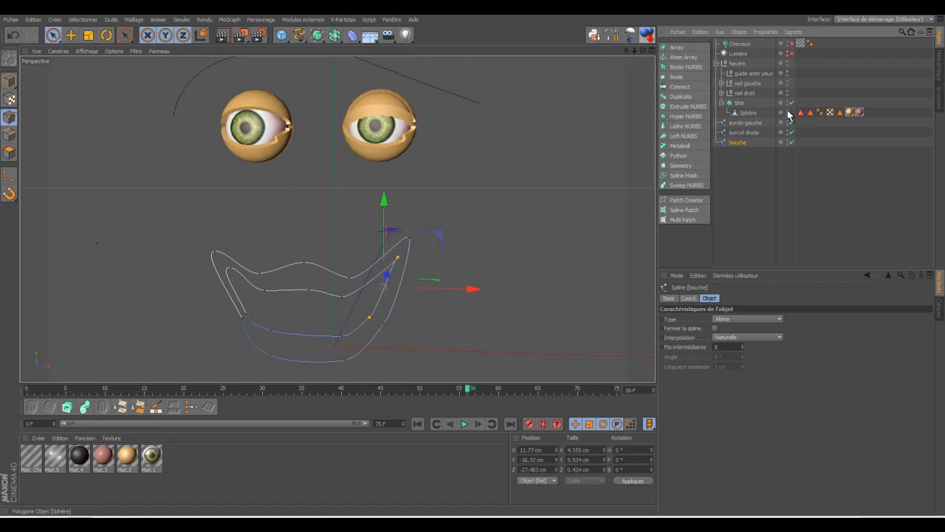
click(369, 317)
drag(453, 318, 463, 321)
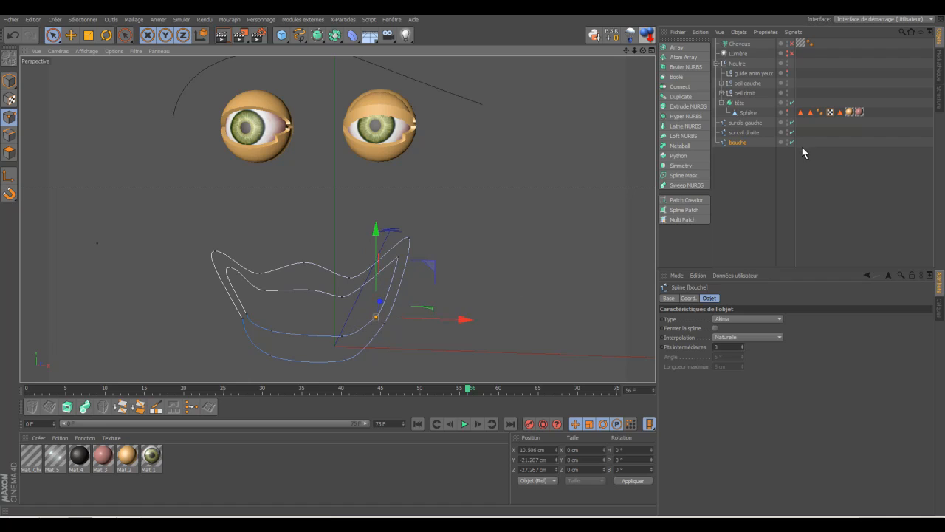
click(788, 111)
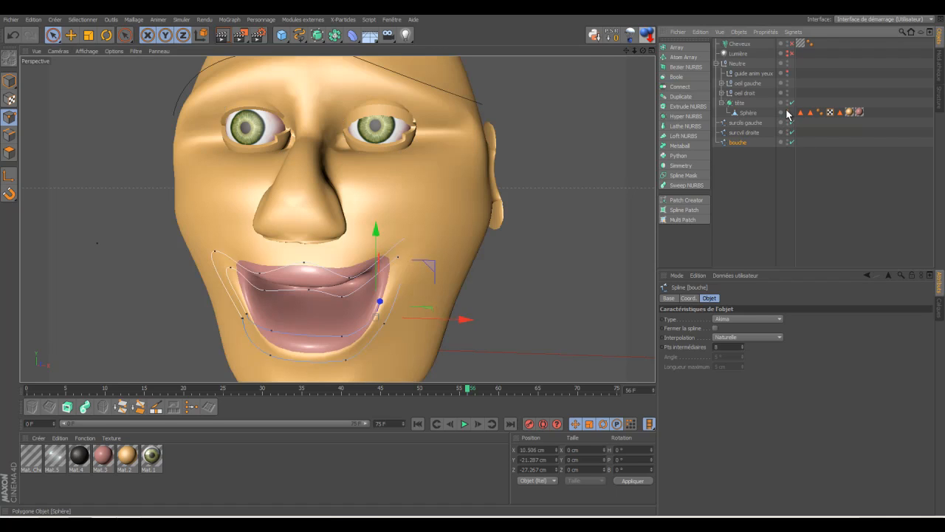
click(571, 209)
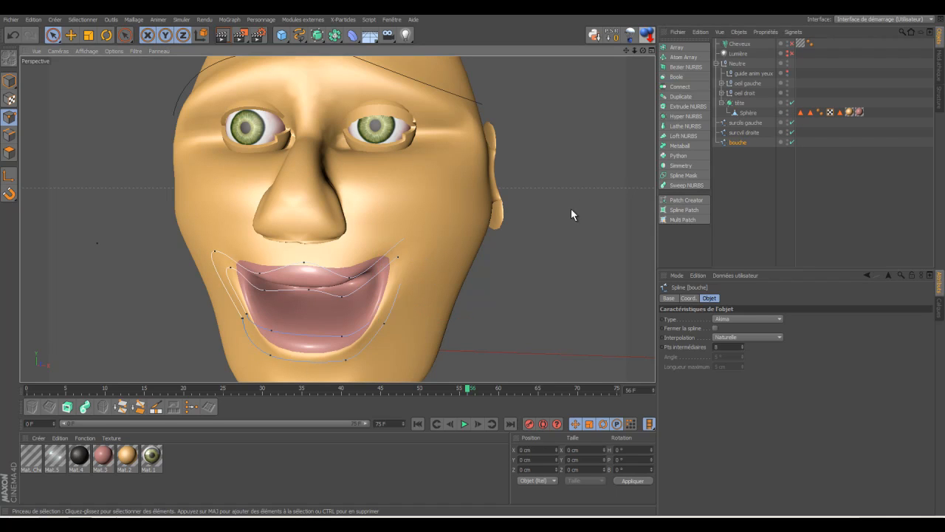
With the head mesh hidden, move that inner lower point of the bouche spline about 2.8 cm forward, and show the mesh again
click(788, 112)
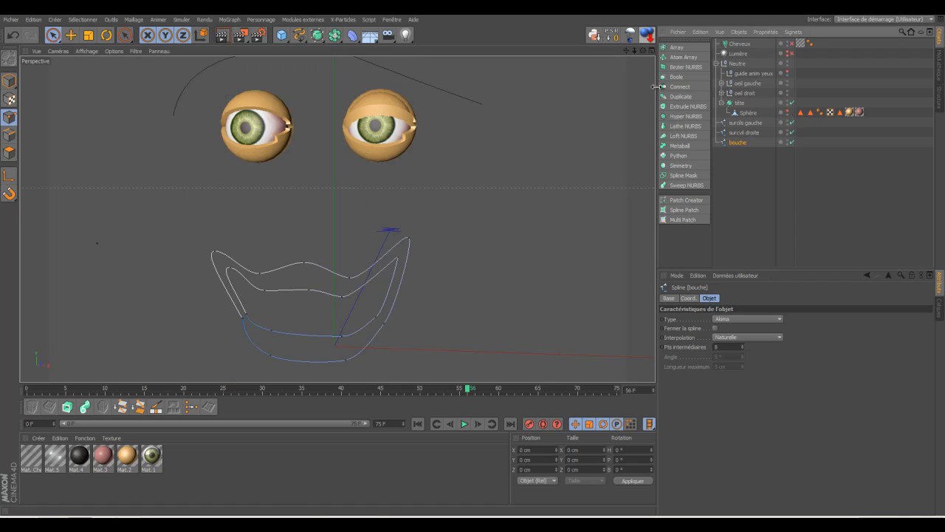
click(375, 318)
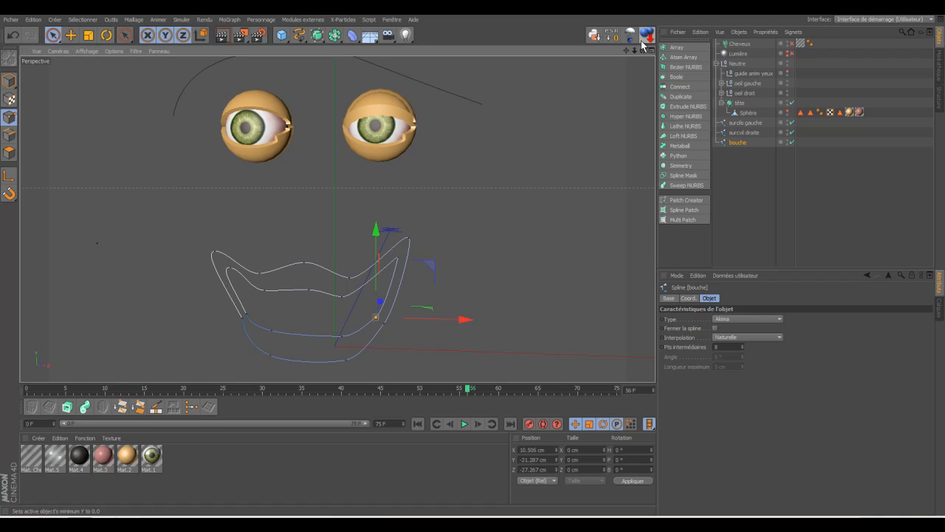
drag(644, 51, 473, 261)
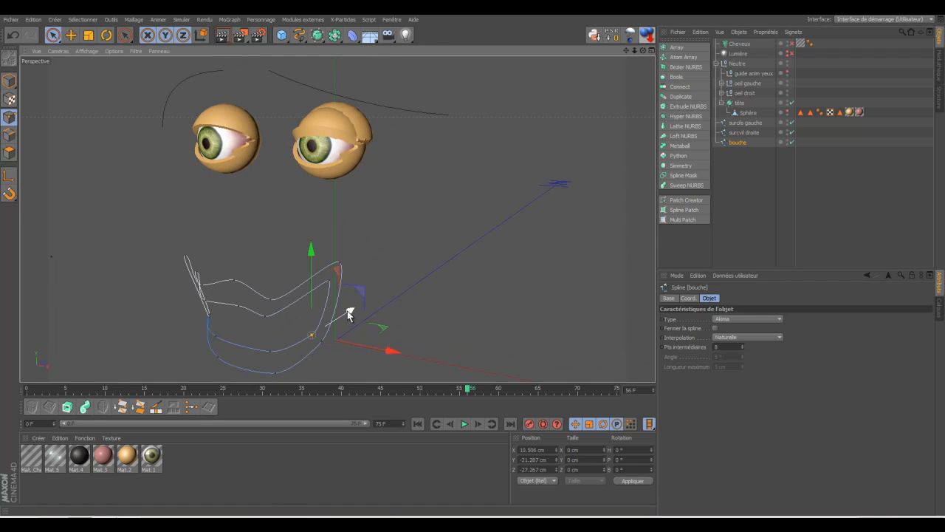
drag(350, 313, 342, 318)
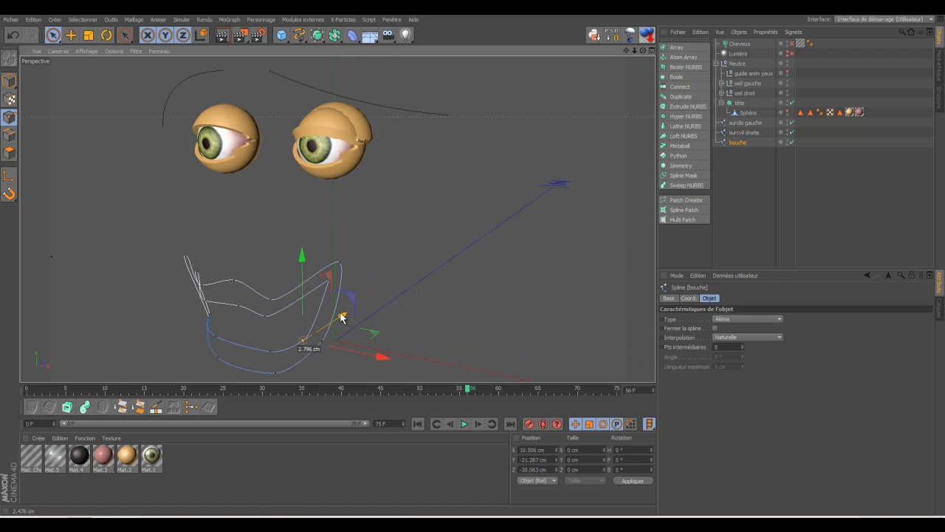
drag(644, 51, 773, 100)
click(788, 110)
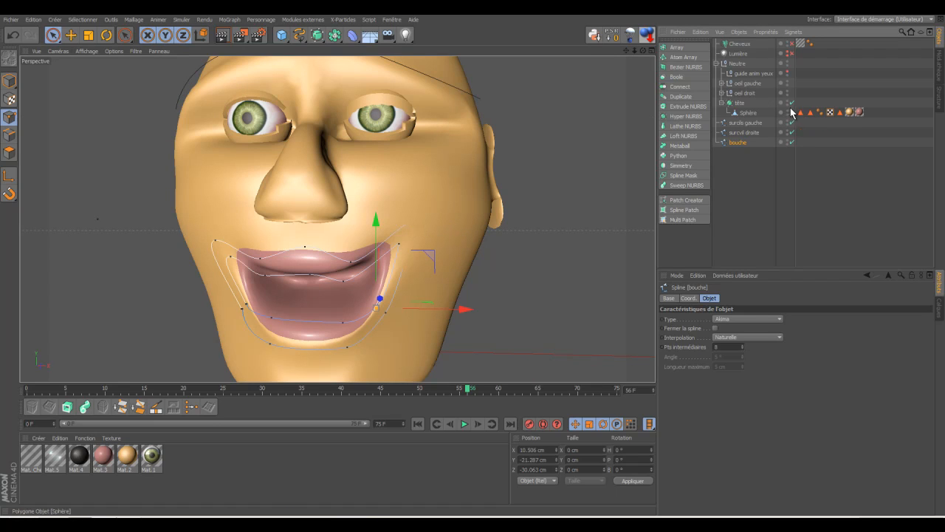
With the head mesh hidden, move the bouche spline's outer corner point on the head's left side about 3 cm forward and slightly outward, and show the mesh again
click(787, 112)
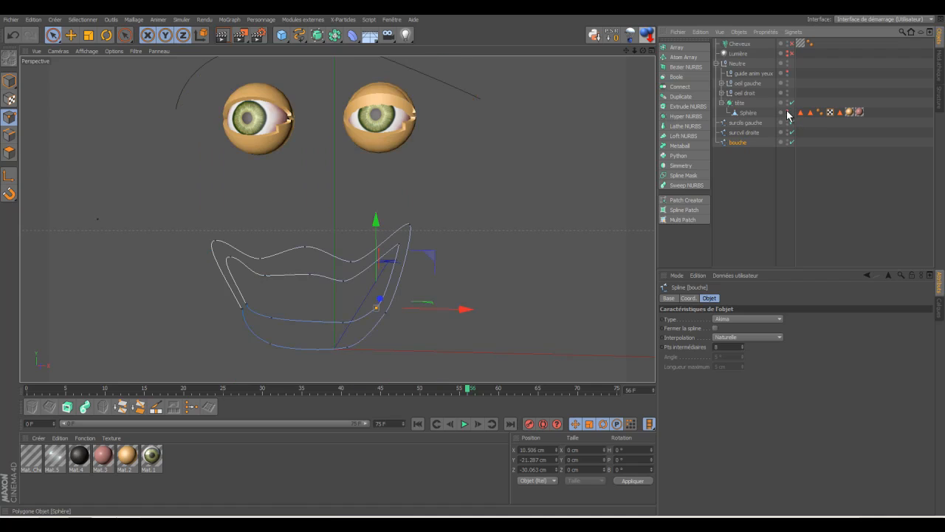
click(410, 225)
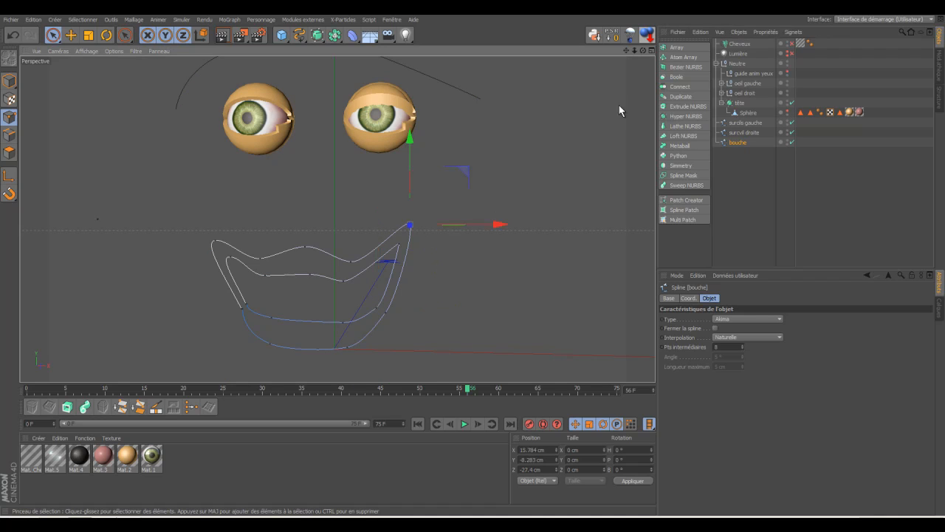
drag(643, 51, 378, 263)
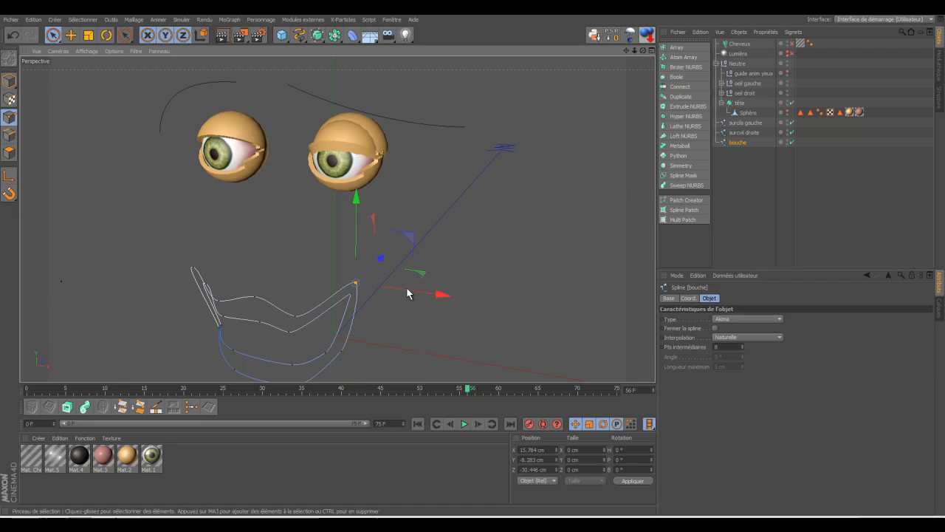
drag(440, 296, 445, 296)
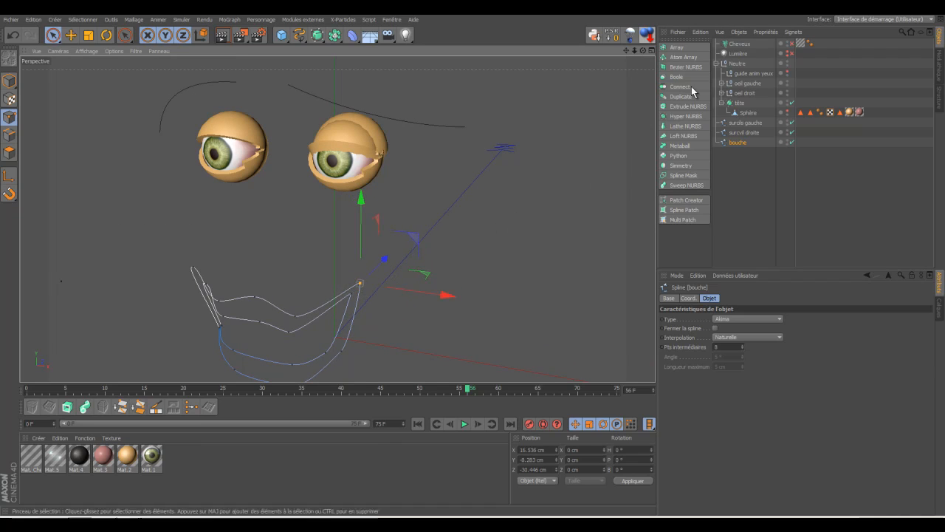
click(788, 111)
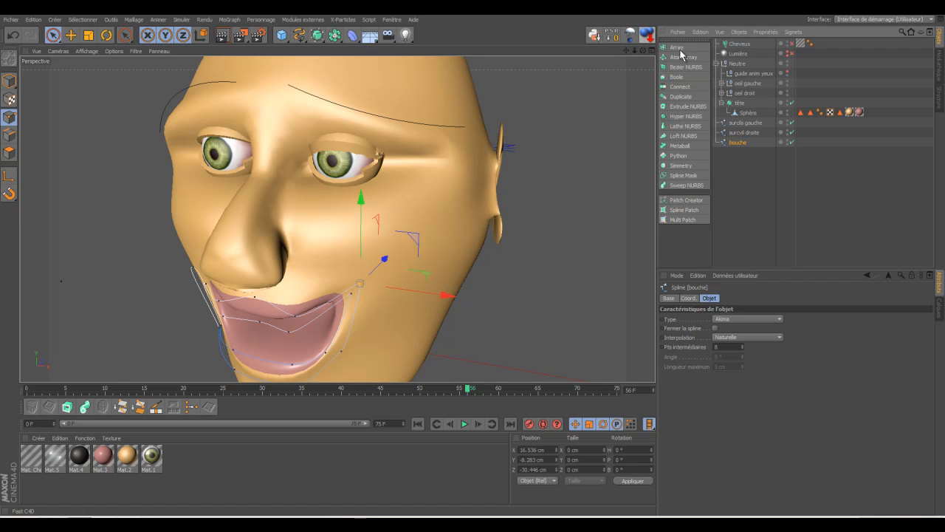
Select the inner and outer corner points of the bouche spline on the head's left side and move them forward and slightly inward
drag(643, 51, 475, 258)
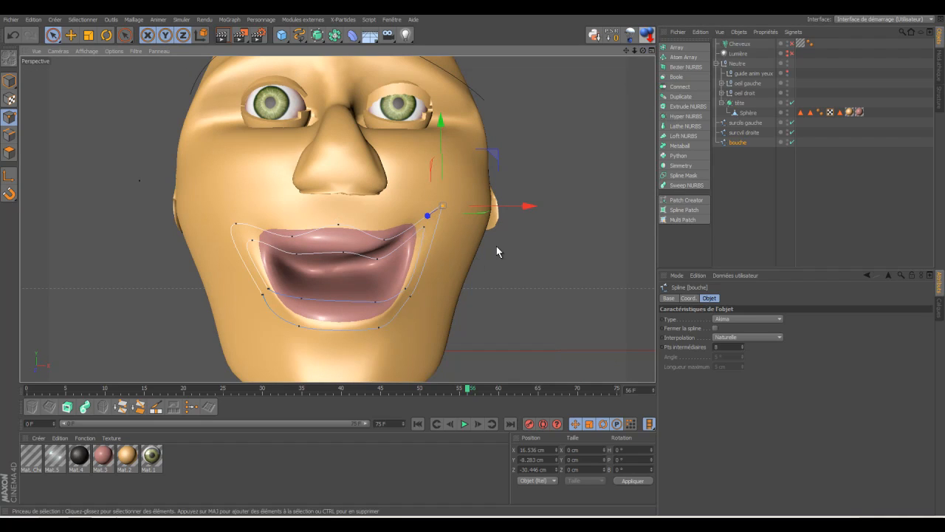
click(425, 226)
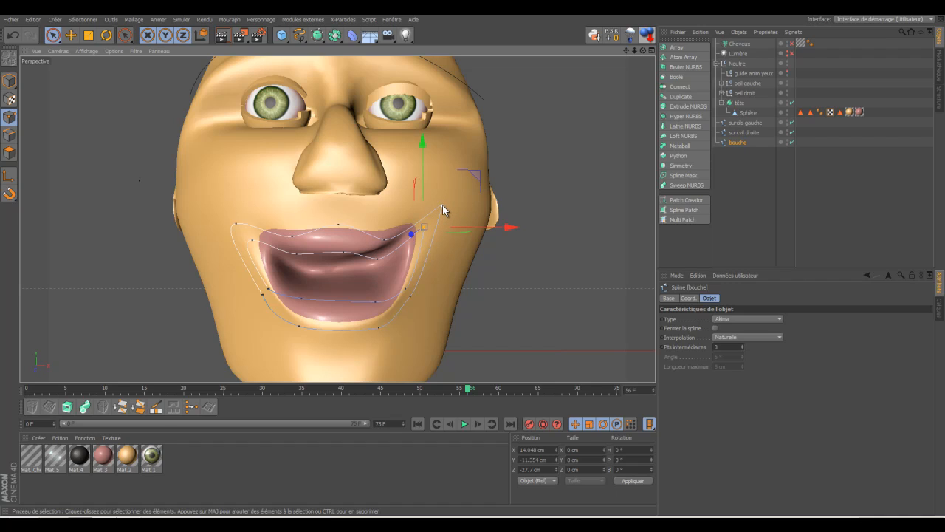
shift+click(442, 206)
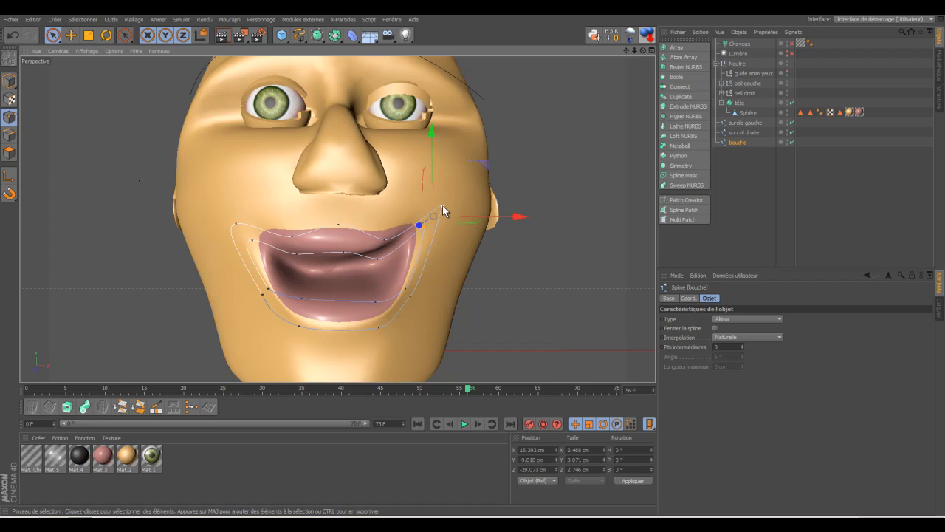
drag(643, 51, 471, 262)
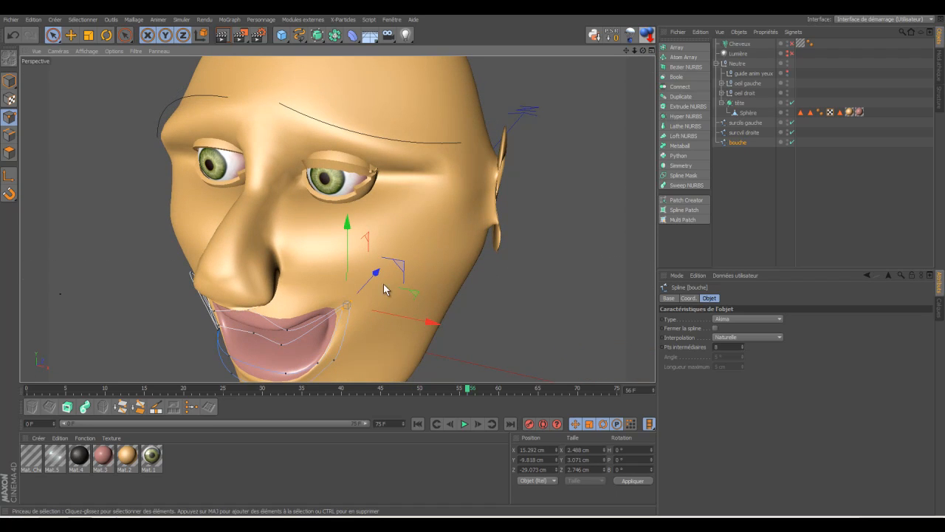
drag(375, 272, 369, 285)
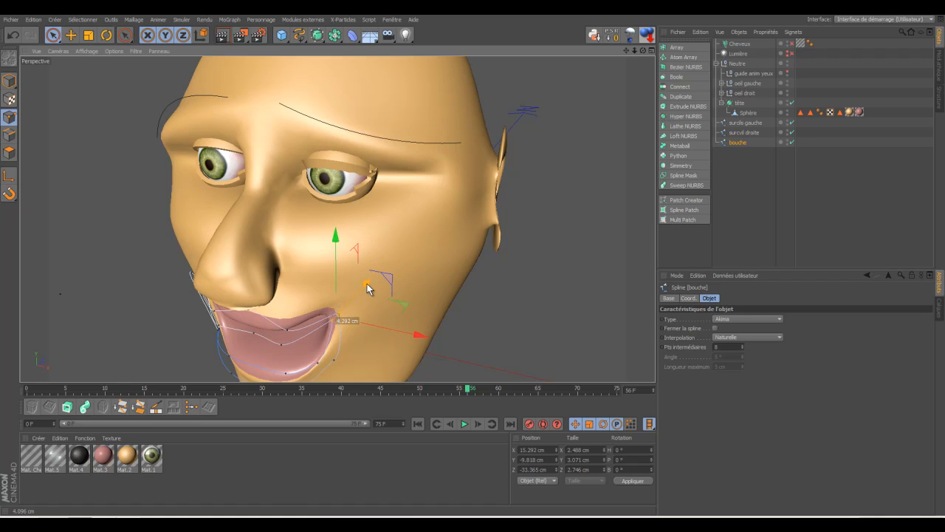
drag(419, 341, 413, 337)
Move the two selected corner points of the bouche spline further inward and about 3.5 cm down to the mouth corner
drag(644, 49, 473, 261)
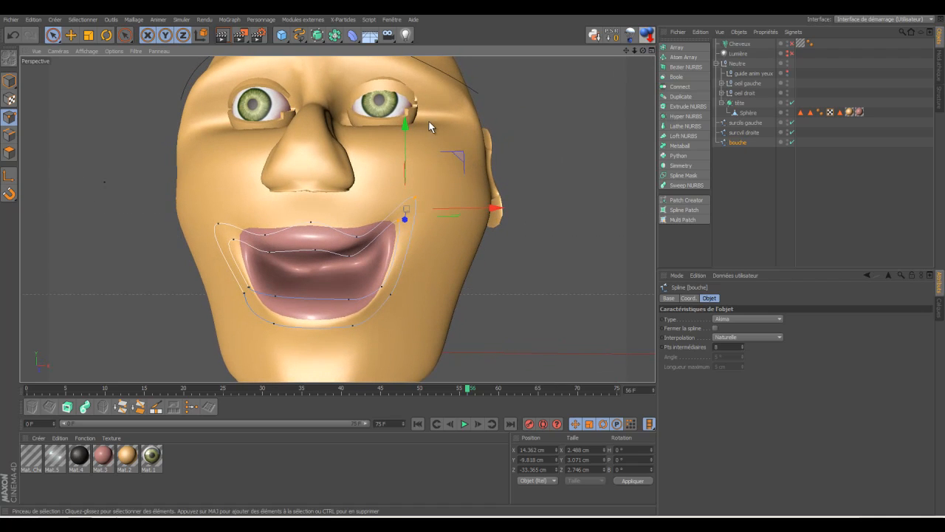
drag(492, 211, 484, 210)
drag(398, 126, 395, 151)
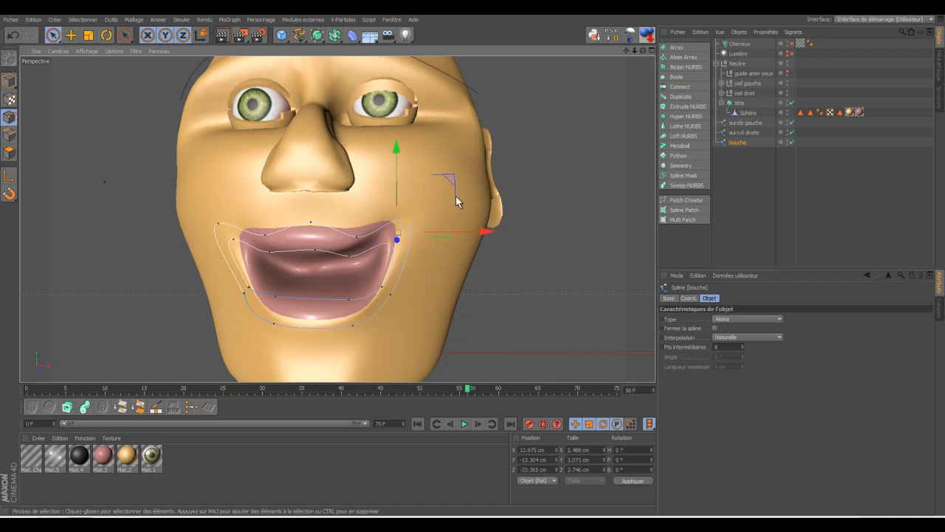
drag(485, 229, 473, 235)
Move the bouche spline's inner lower points inward on both sides of the mouth, about 0.9 cm on the head's left side
click(382, 287)
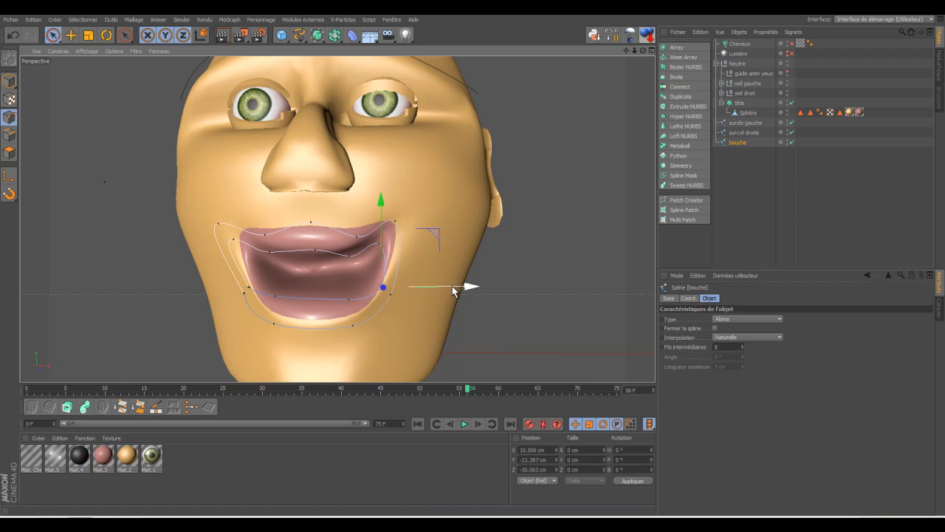
drag(465, 288, 461, 287)
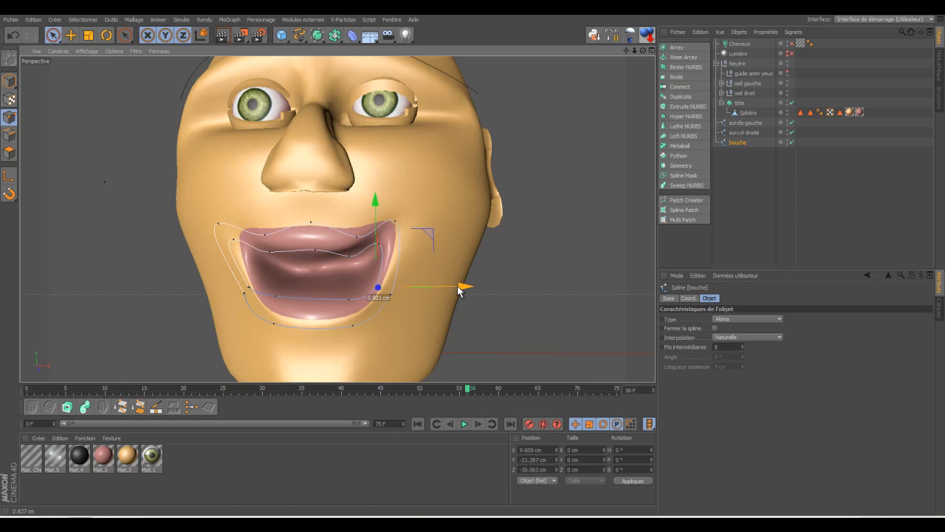
click(251, 290)
mouse_move(344, 288)
mouse_down()
mouse_move(333, 287)
mouse_move(347, 289)
mouse_up()
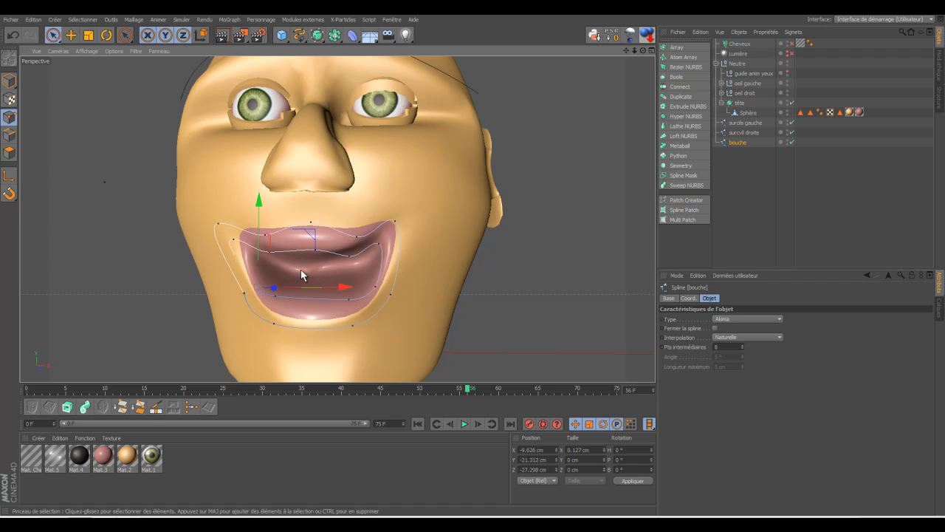
Move the bouche spline's inner and outer corner points on the head's right side about 2 cm forward and 3 cm inward
click(226, 230)
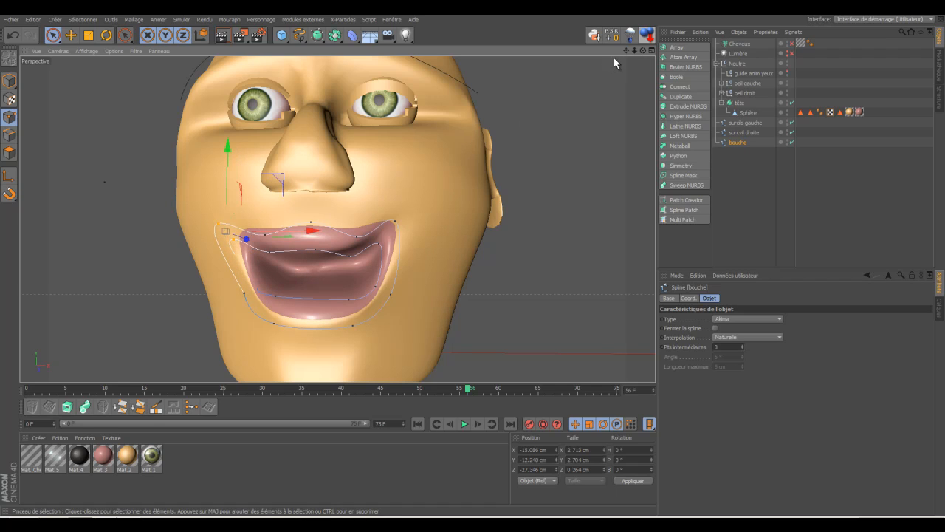
drag(642, 51, 475, 261)
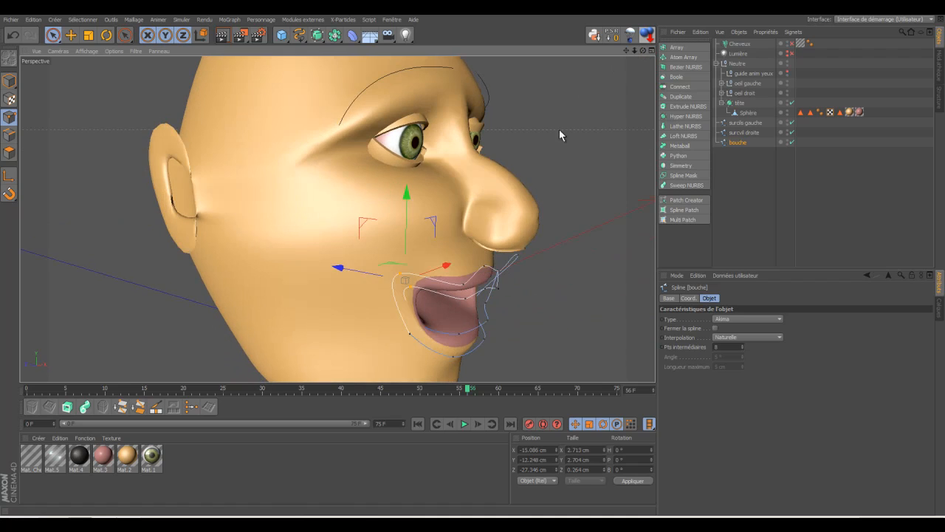
drag(335, 265, 346, 270)
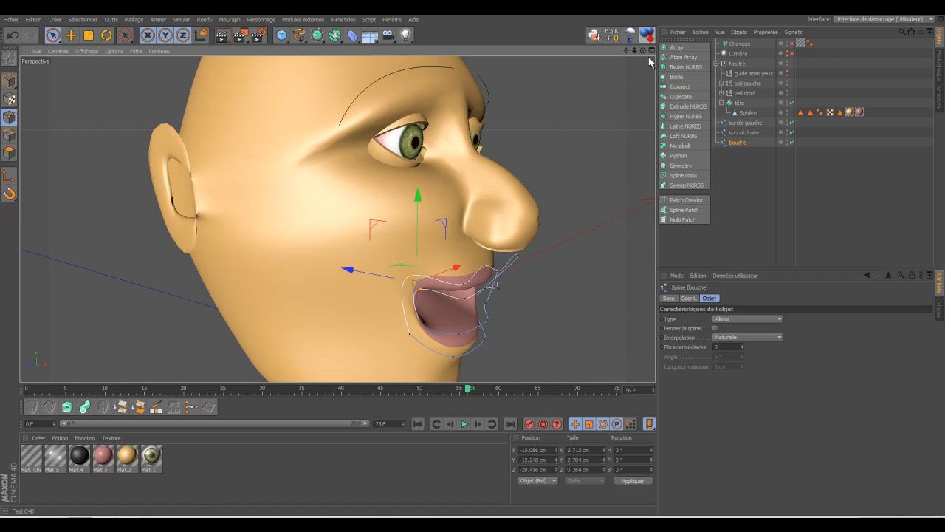
drag(642, 51, 470, 264)
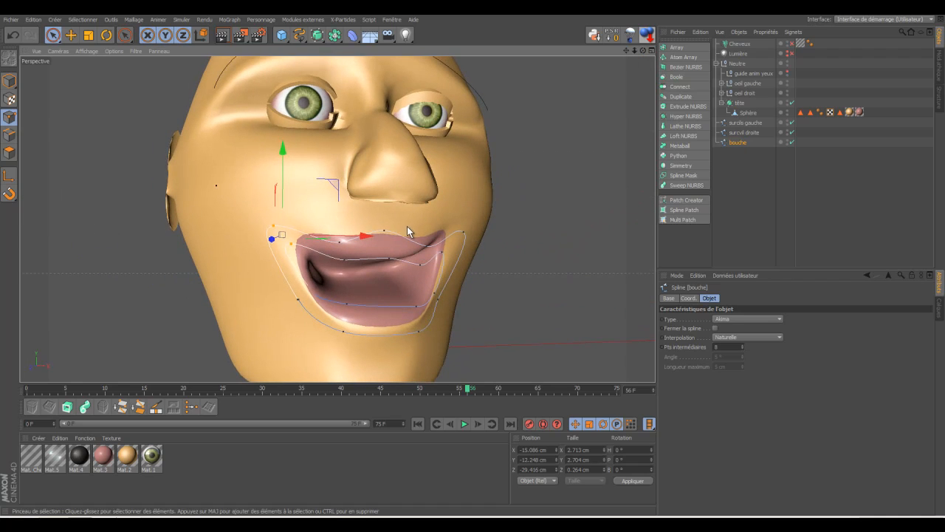
drag(366, 237, 389, 243)
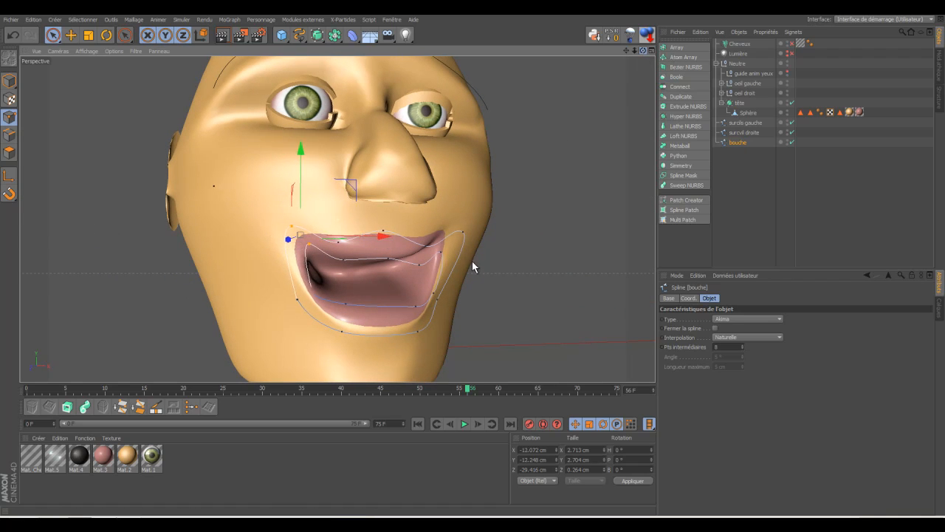
Raise the bouche spline's outer upper-lip points, about 1.1 cm on the head's right side and 1.9 cm on its left
drag(472, 261, 473, 261)
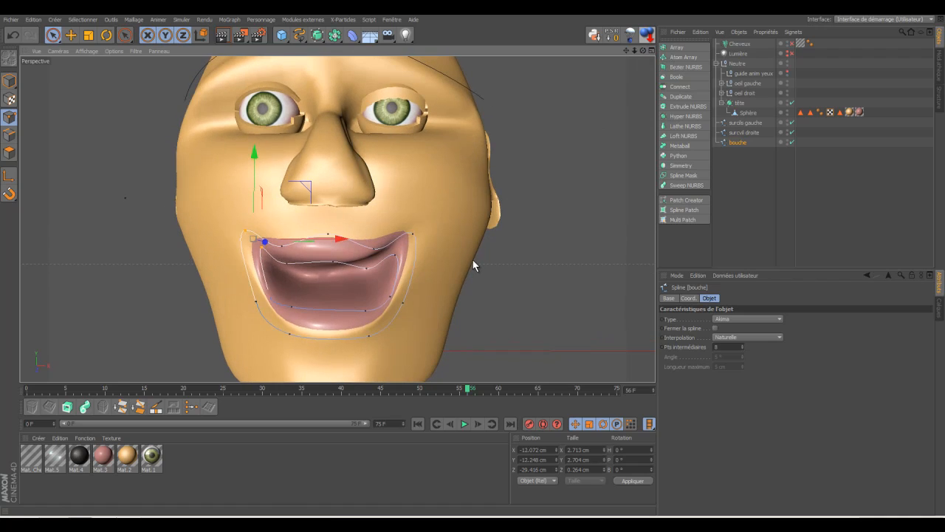
click(285, 247)
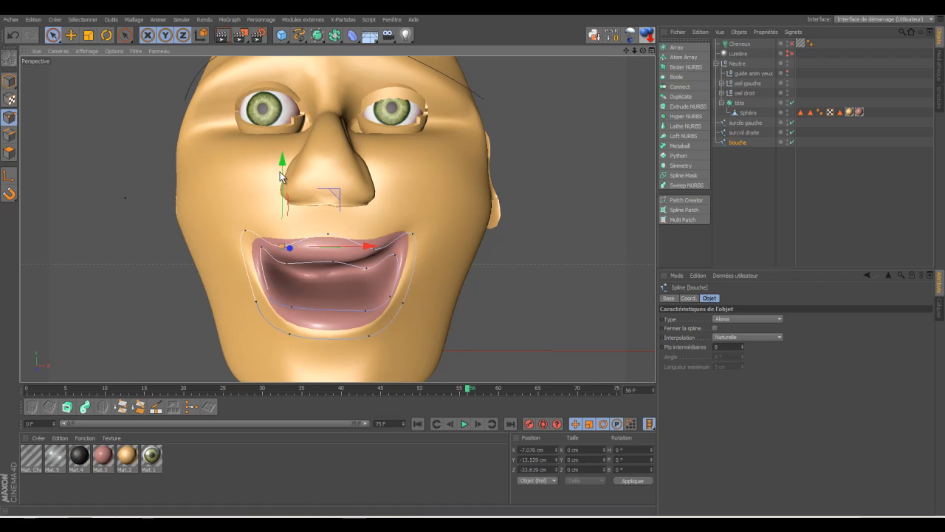
drag(281, 162, 281, 154)
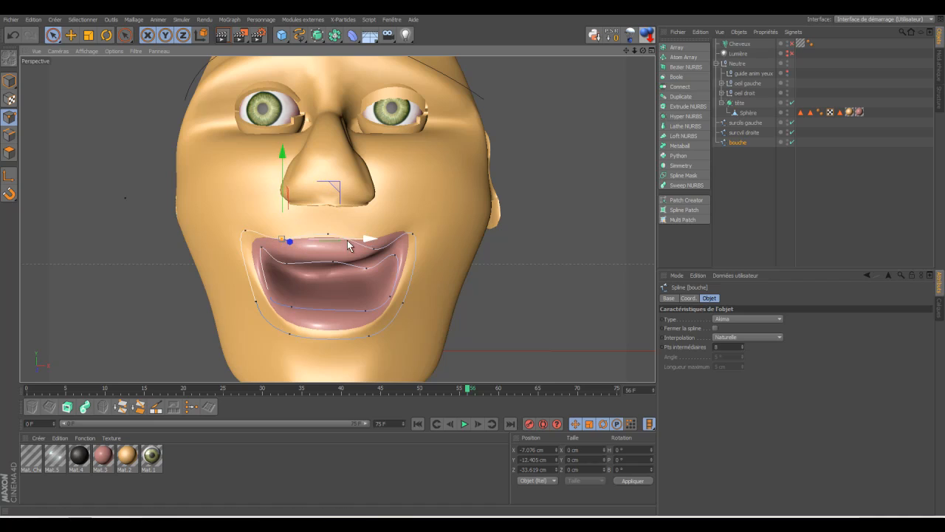
click(371, 241)
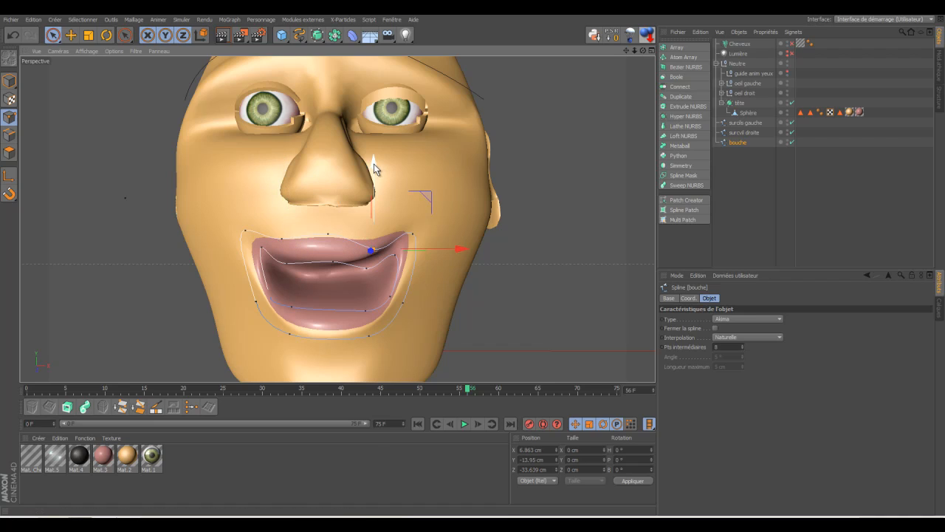
drag(374, 163, 374, 151)
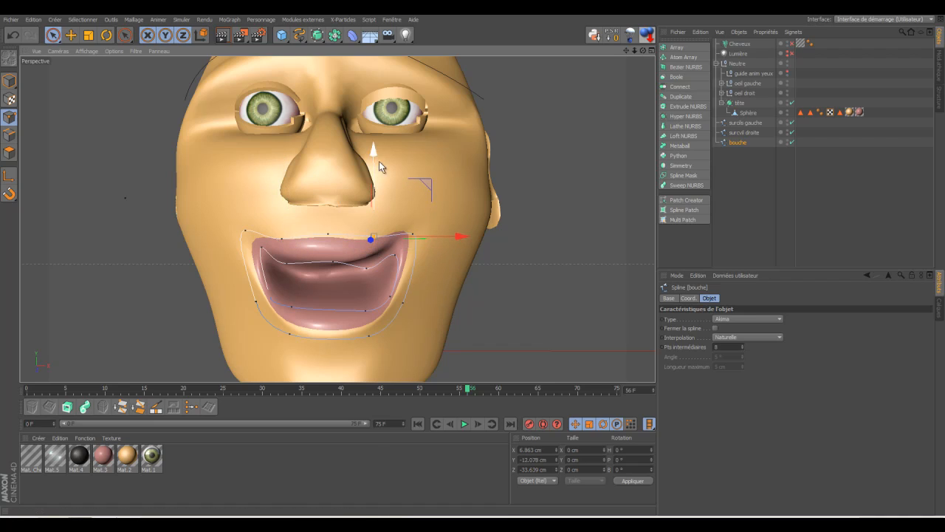
Raise the bouche spline's inner corner point and inner upper-lip point on the head's left side, the upper-lip point about 1.6 cm
click(395, 258)
drag(393, 168, 392, 160)
click(364, 267)
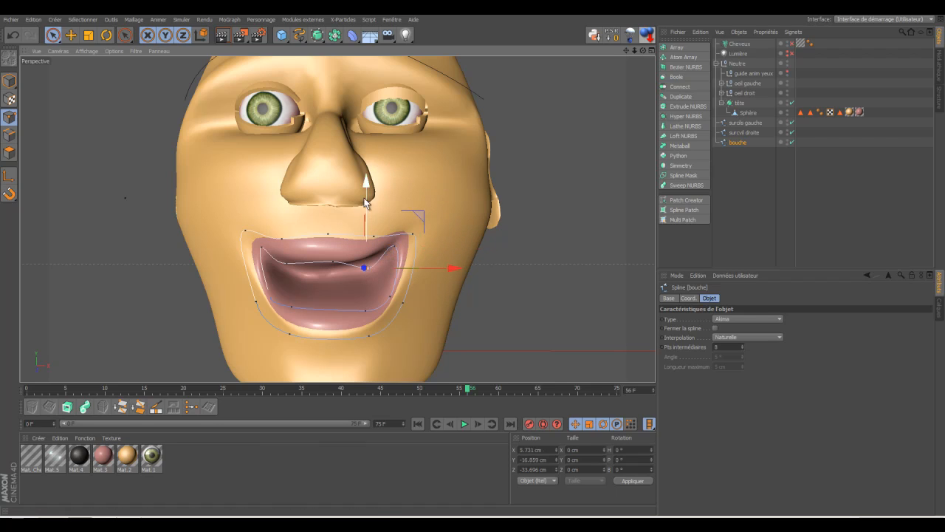
drag(367, 190, 367, 181)
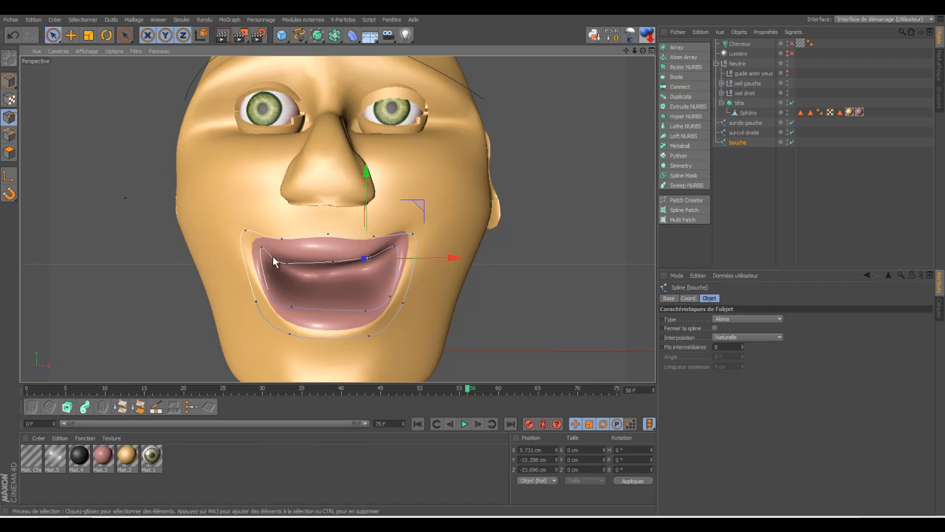
Lower the bouche spline's two inner lower-lip points to follow the lip, about 1 cm on the head's left side
click(292, 307)
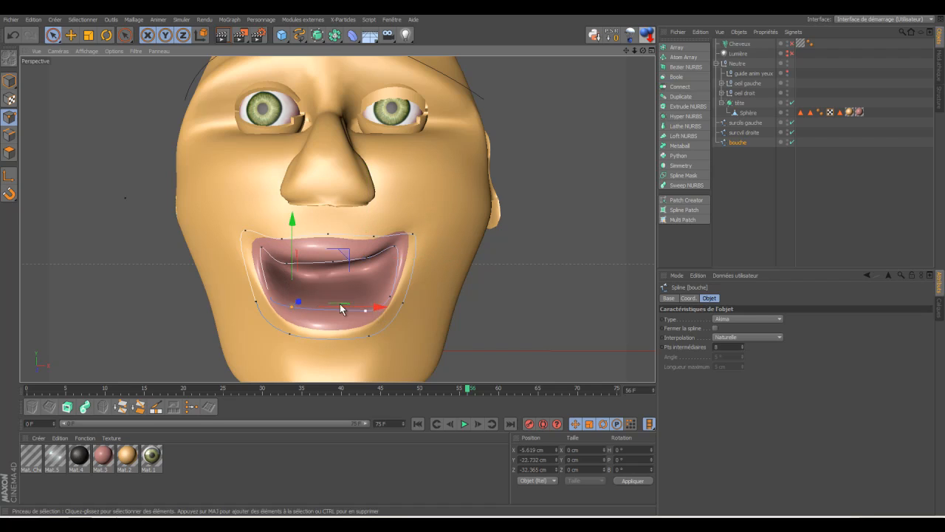
drag(291, 222, 291, 229)
click(366, 312)
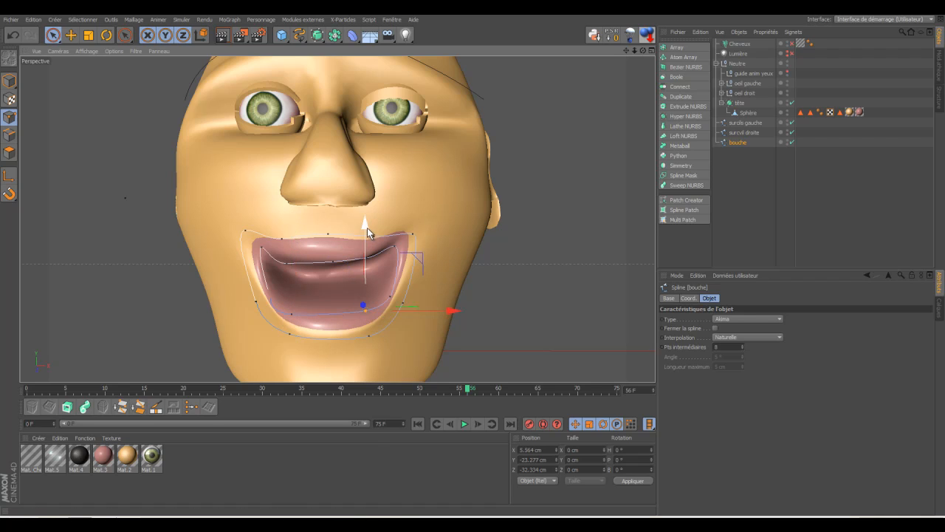
drag(367, 227, 369, 234)
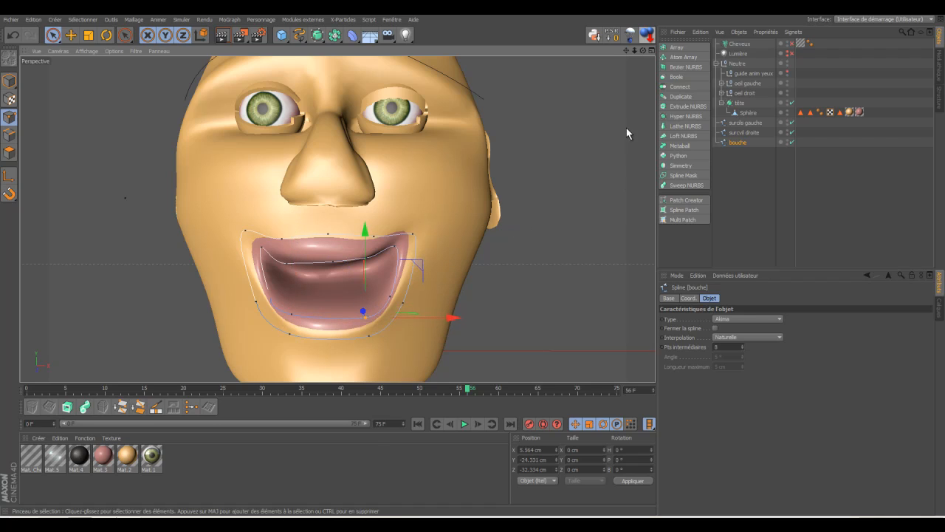
Move the bouche spline's outer corner point on the head's left side up to the mouth corner and deselect the spline
drag(644, 51, 472, 260)
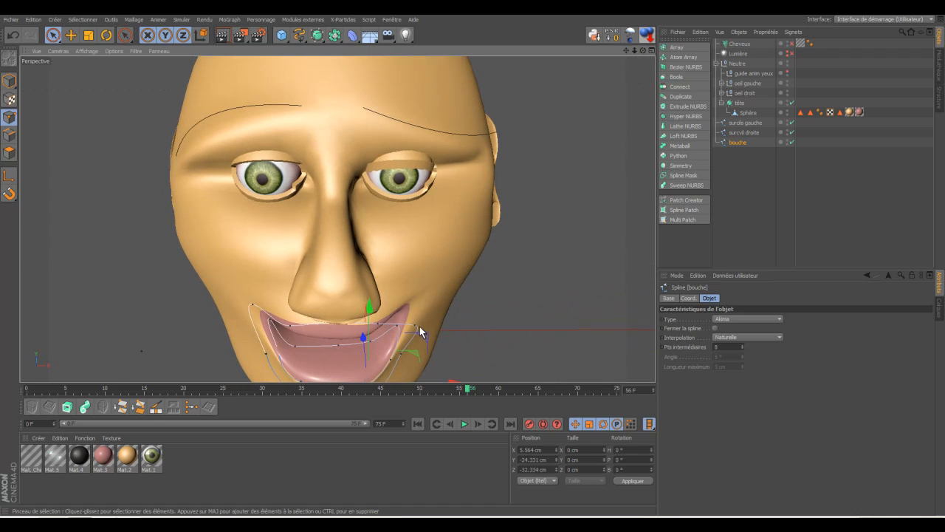
drag(415, 331, 402, 270)
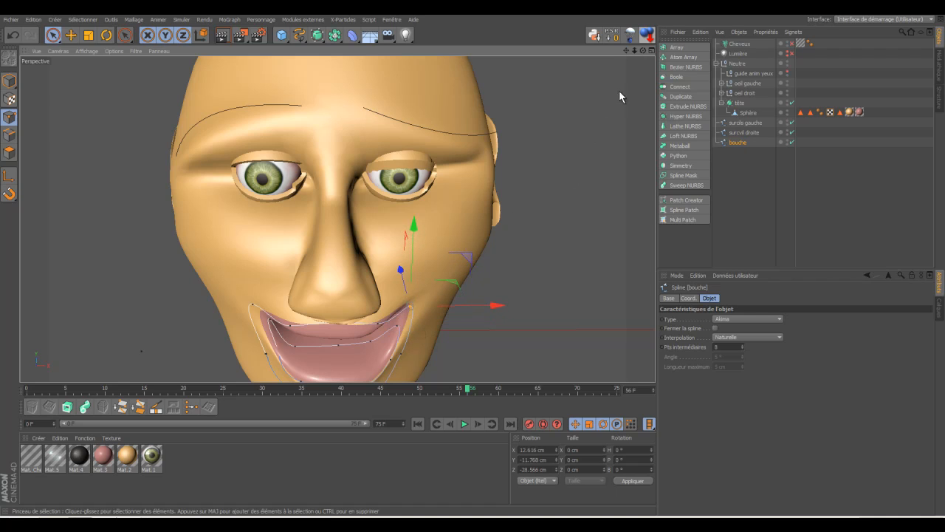
drag(643, 51, 474, 266)
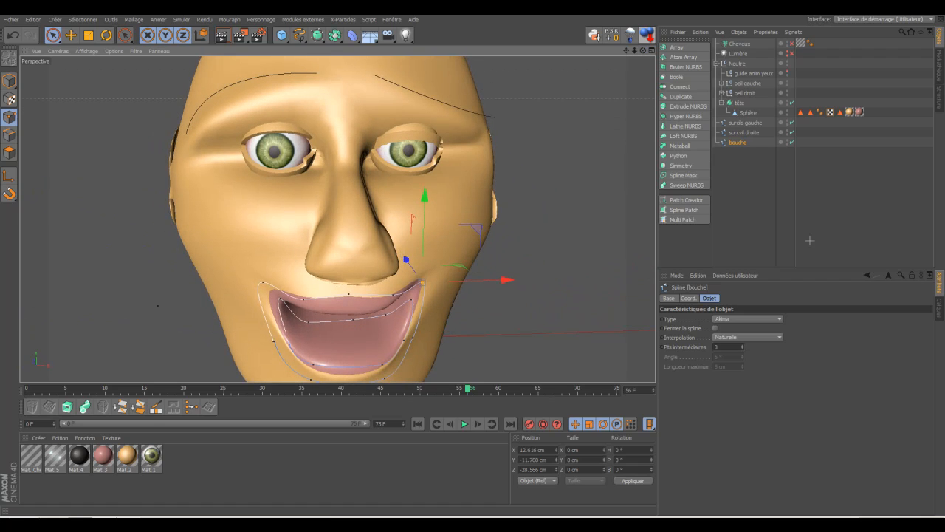
click(838, 222)
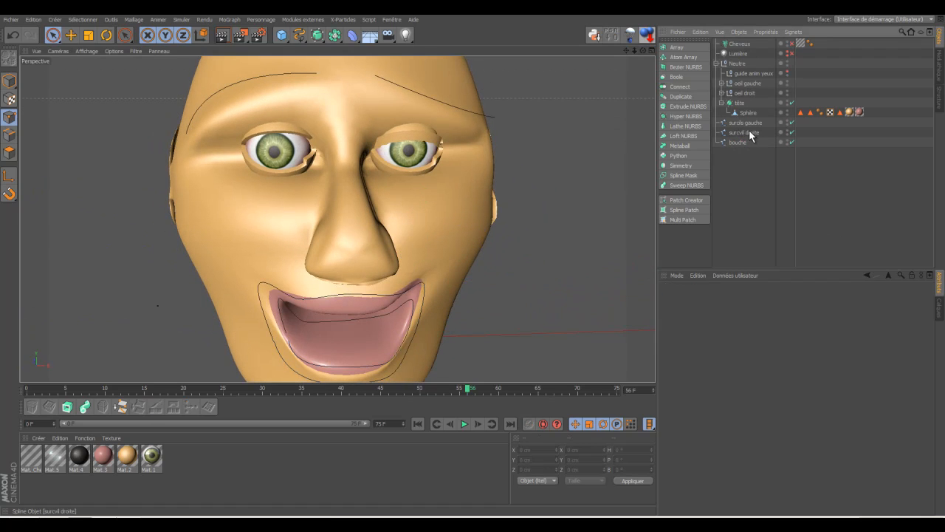
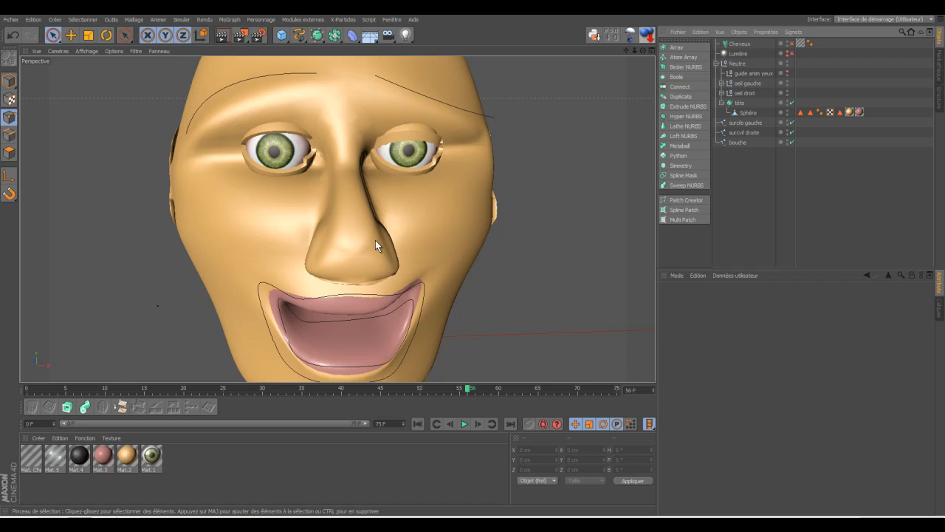
Add a Spline deformer to the scene and make it a child of the Sphère object
click(359, 41)
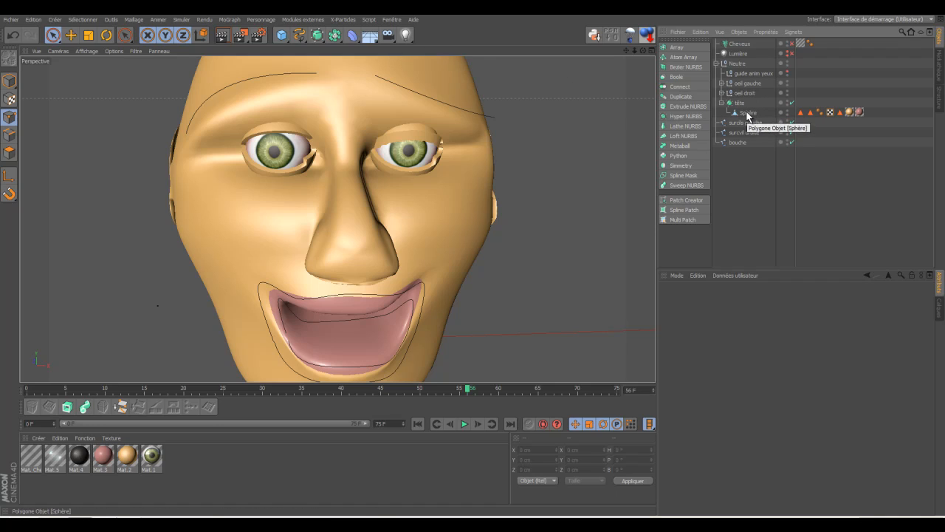
click(359, 40)
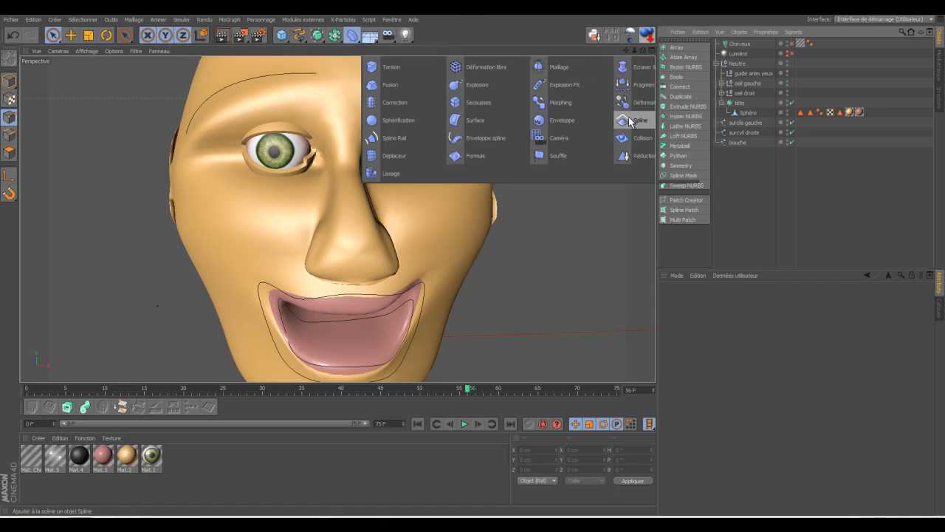
click(630, 122)
drag(735, 46, 757, 127)
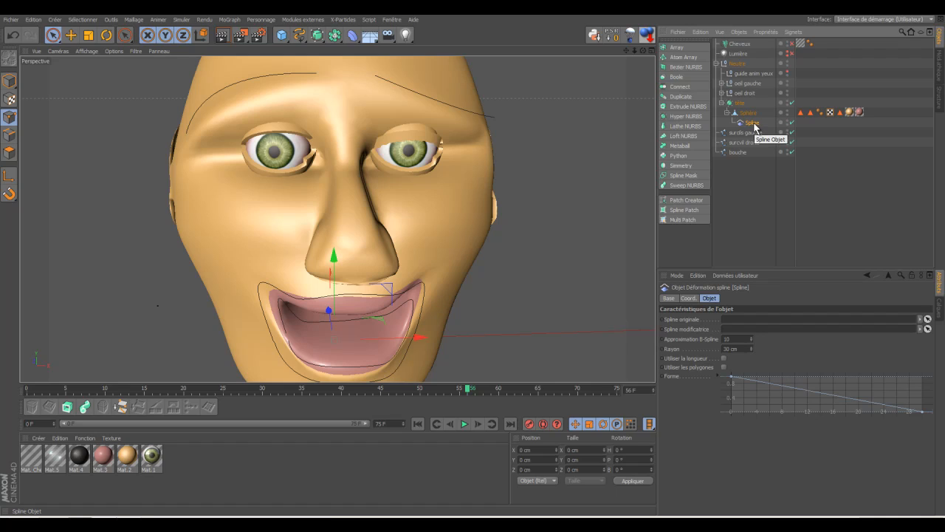
Rename the new Spline deformer as Surcils D
double_click(753, 123)
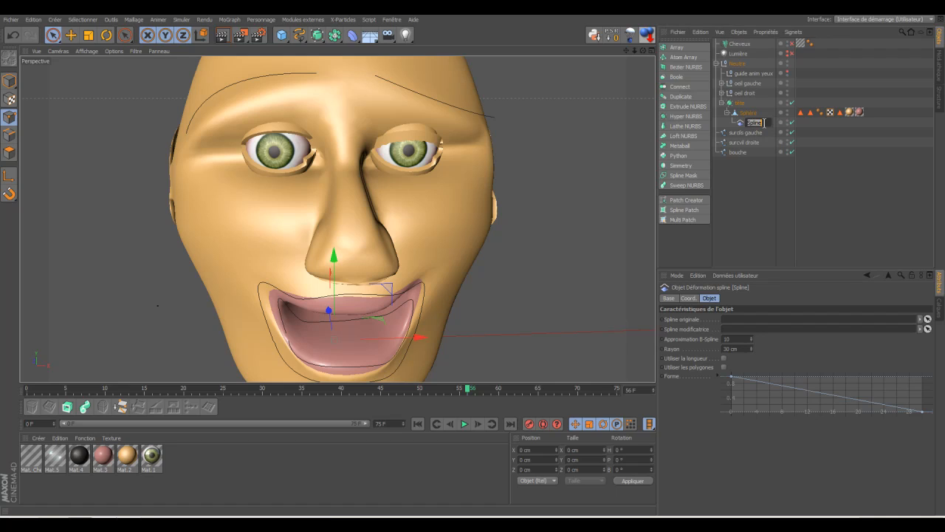
key(BackSpace)
text(Sou)
text(rc)
key(BackSpace)
text(D)
key(Return)
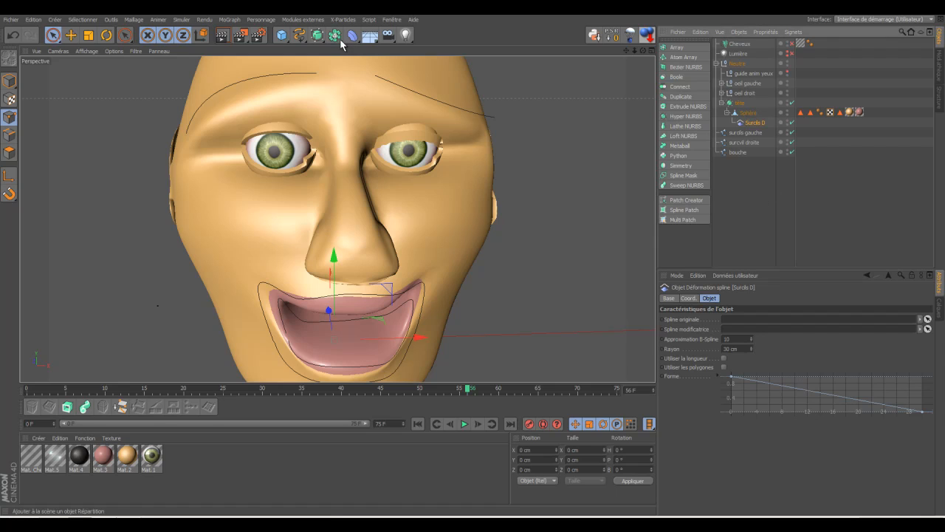
Add a second Spline deformer as a child of Sphère and rename it Surcils G
drag(355, 35, 656, 119)
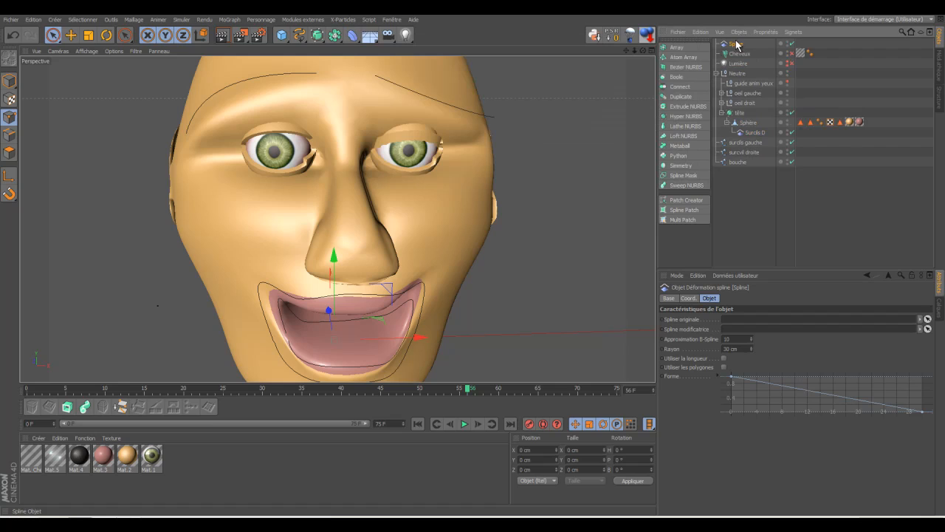
drag(738, 44, 754, 130)
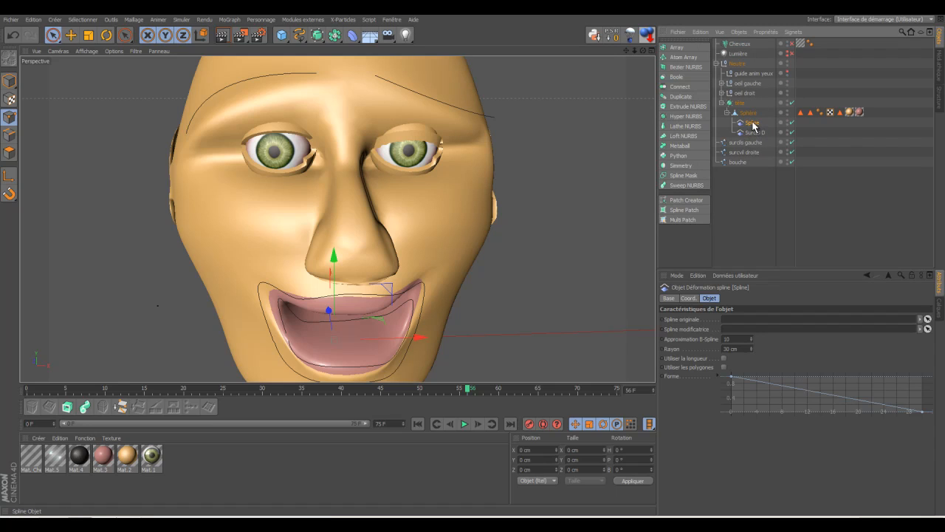
double_click(753, 122)
key(BackSpace)
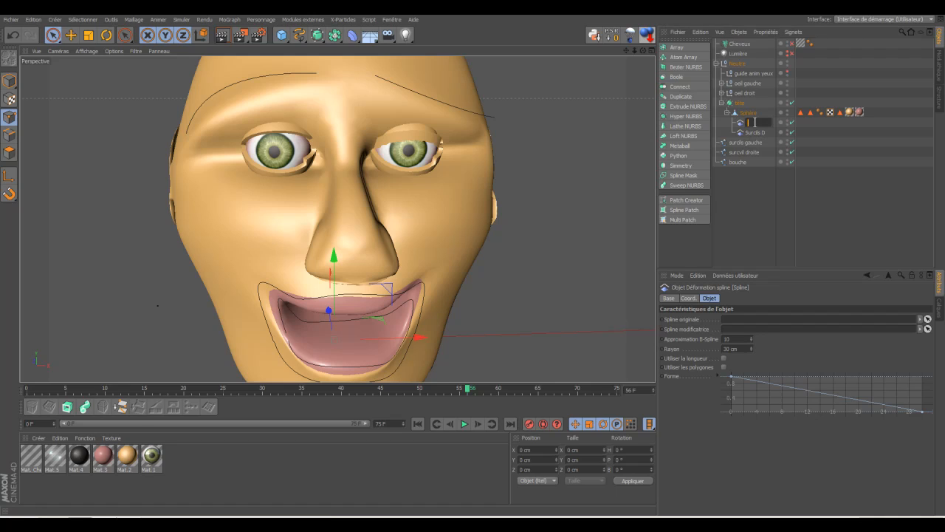
text(Surcils G)
key(Return)
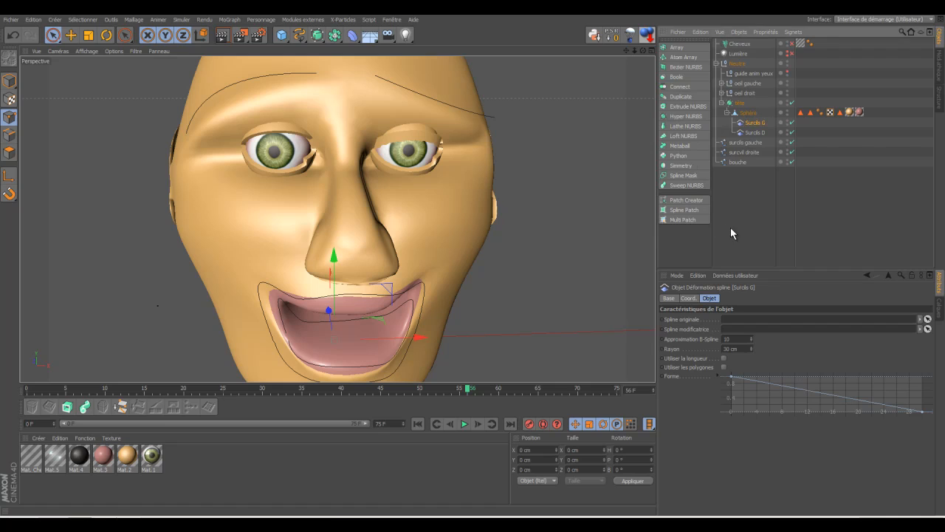
Add a third Spline deformer under Sphère, below Surcils D, and rename it bouche
click(359, 40)
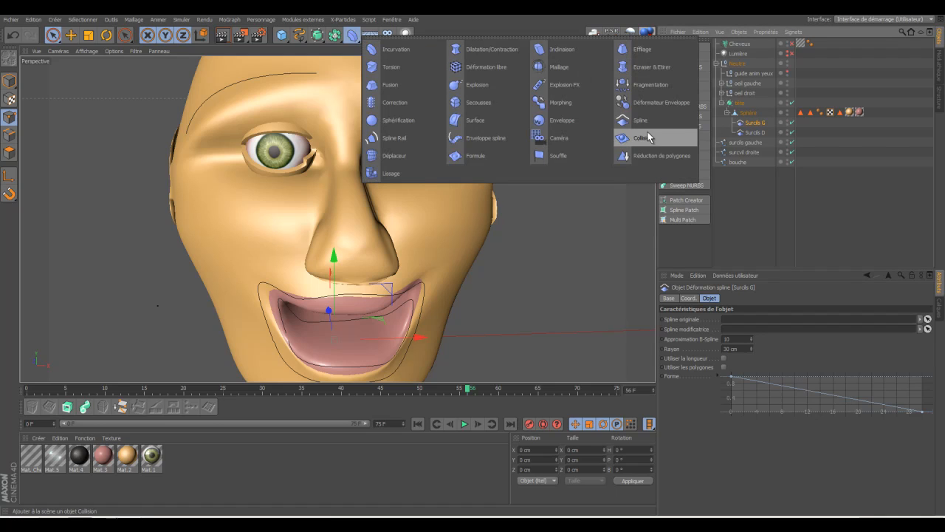
click(638, 120)
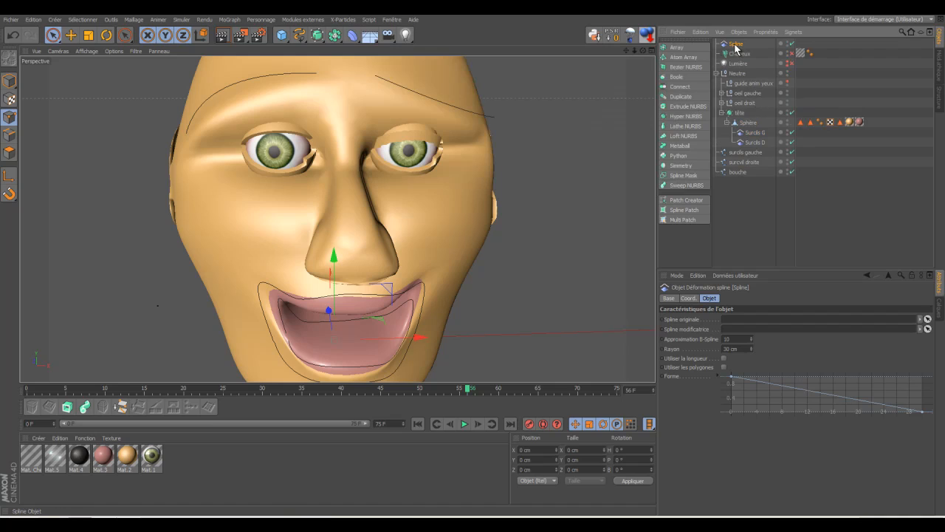
drag(736, 48, 751, 147)
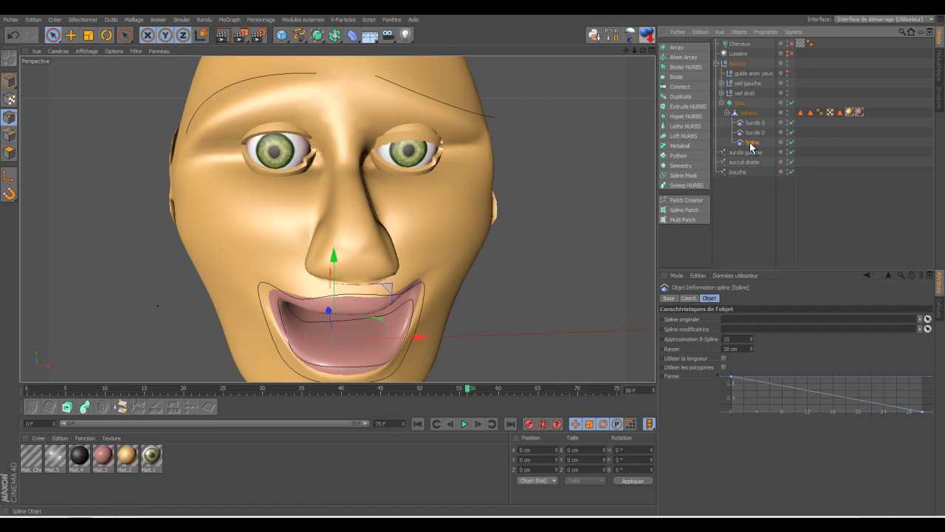
double_click(751, 143)
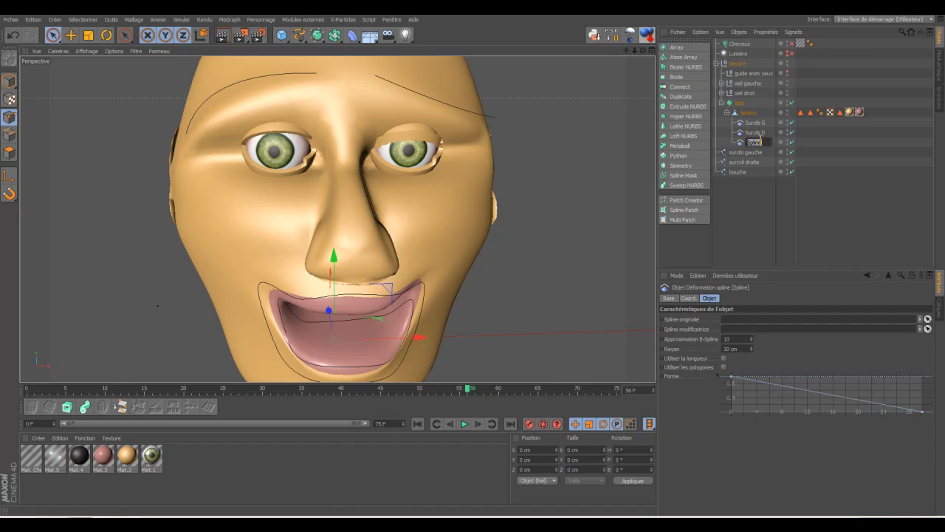
key(BackSpace)
text(bouche)
key(Return)
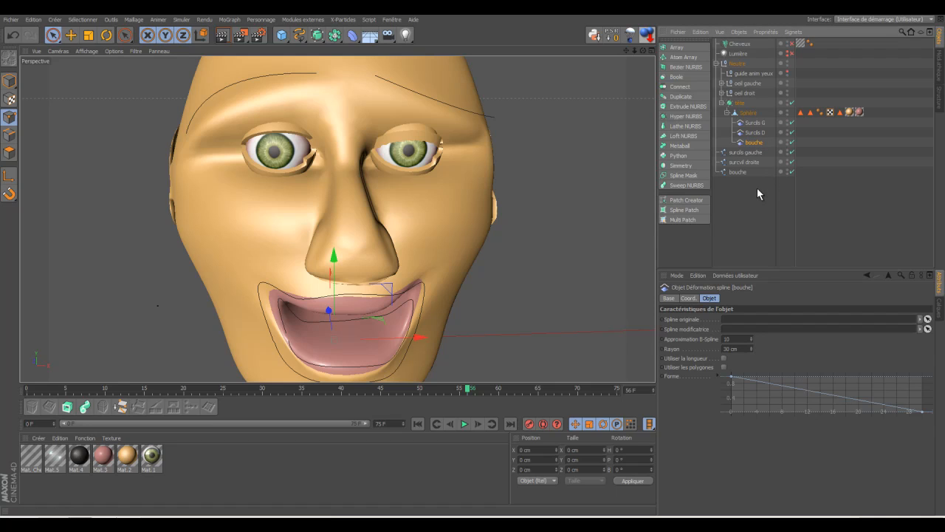
Rename the surcils gauche spline as surcils G origine
click(751, 124)
click(752, 153)
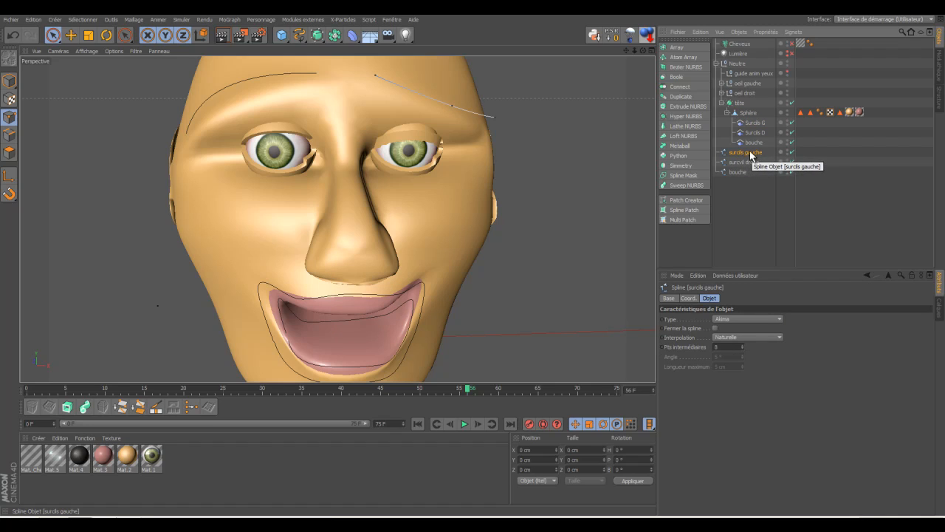
double_click(752, 153)
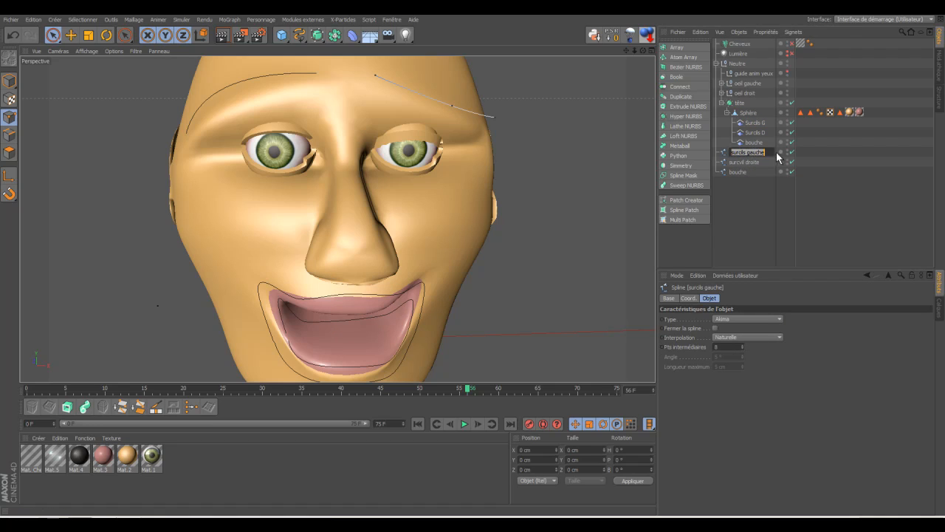
click(763, 152)
drag(763, 152, 748, 152)
key(BackSpace)
text(dr)
text(igine)
key(Return)
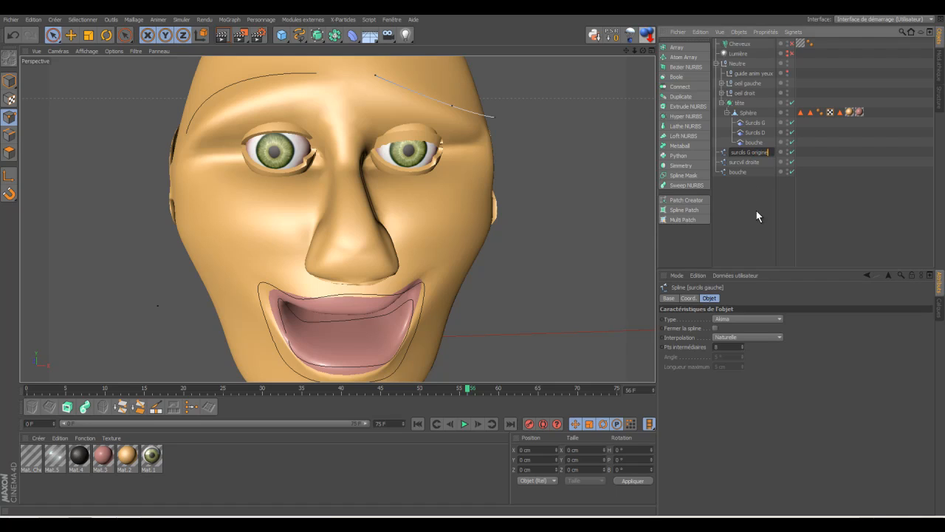
Duplicate the surcils G origine spline just below itself and rename the copy surcils G Deform
ctrl+drag(746, 152, 751, 161)
double_click(767, 160)
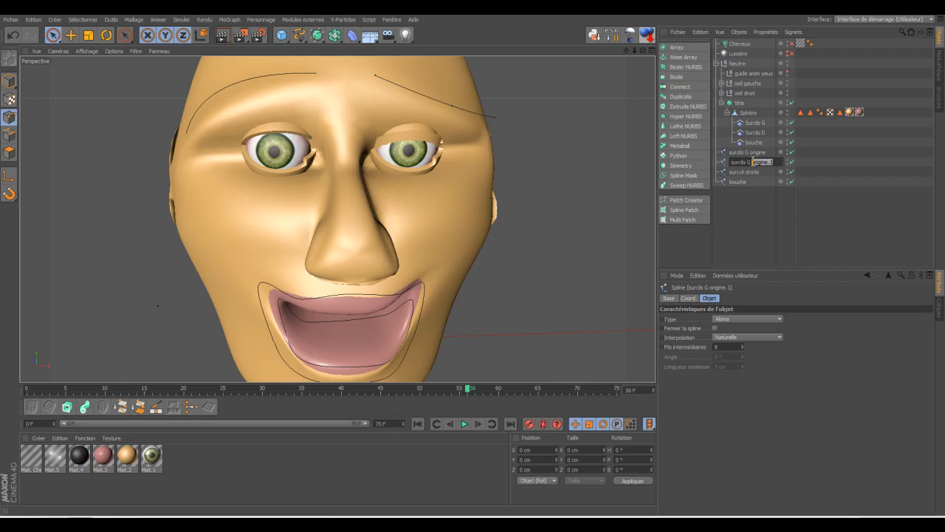
key(BackSpace)
text(Deform)
key(Return)
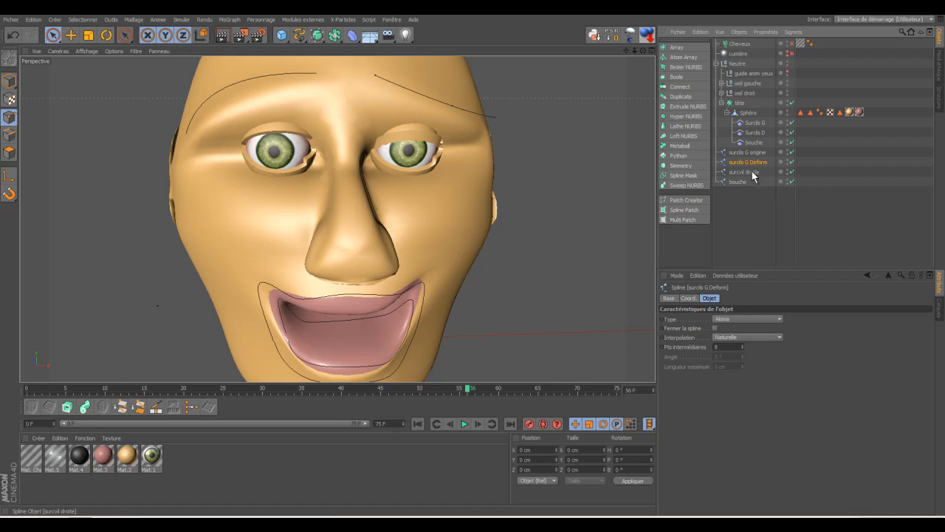
Duplicate only the surcvil droite spline just below the original, undoing the copy that also includes surcils G Deform
ctrl+drag(752, 175, 753, 177)
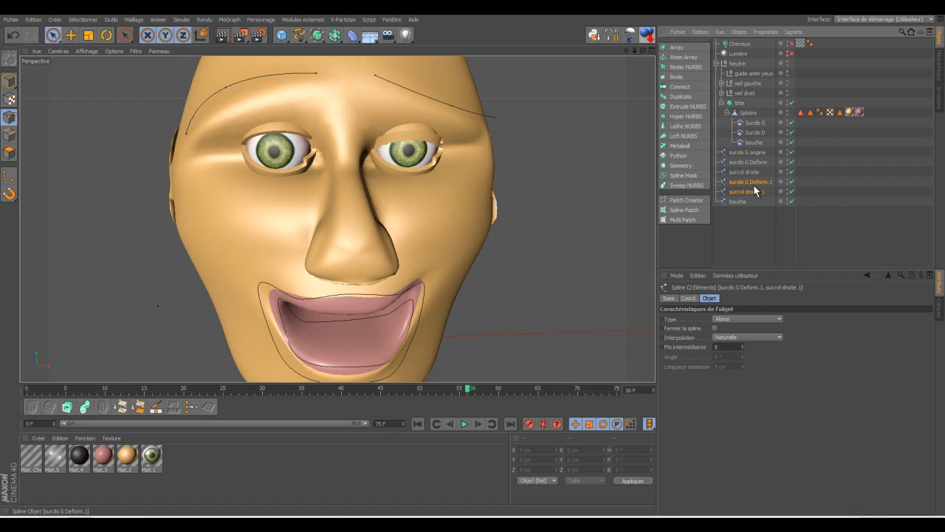
key(ctrl+z)
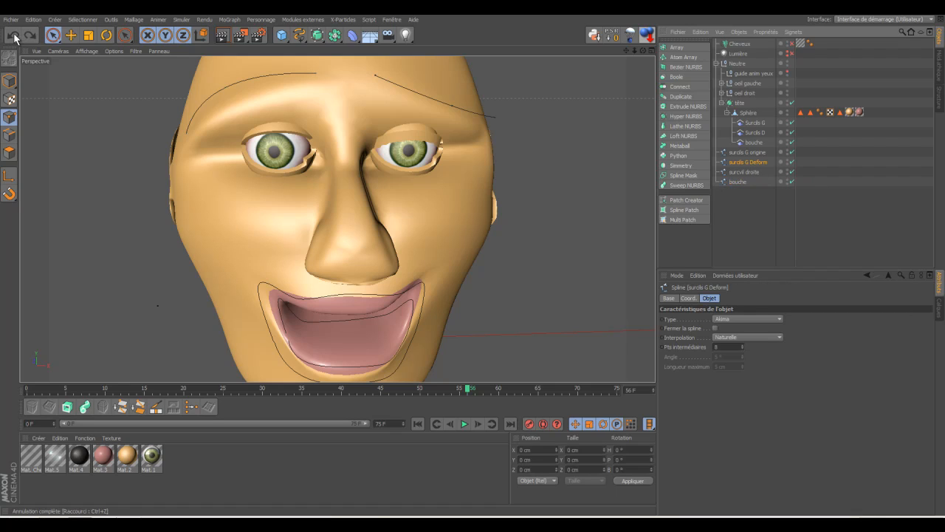
click(751, 191)
ctrl+drag(751, 171, 753, 180)
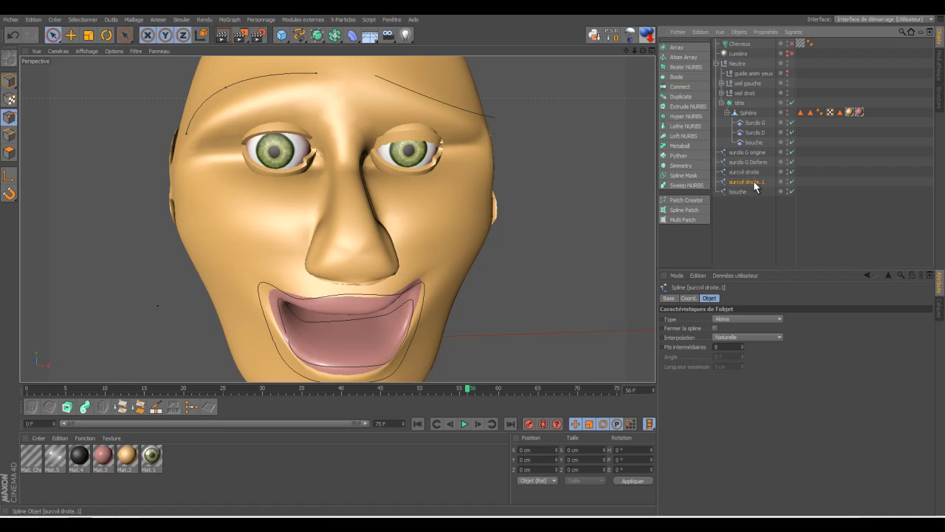
Shorten the name of the duplicated right eyebrow spline to surcvil
double_click(758, 182)
drag(769, 182, 750, 182)
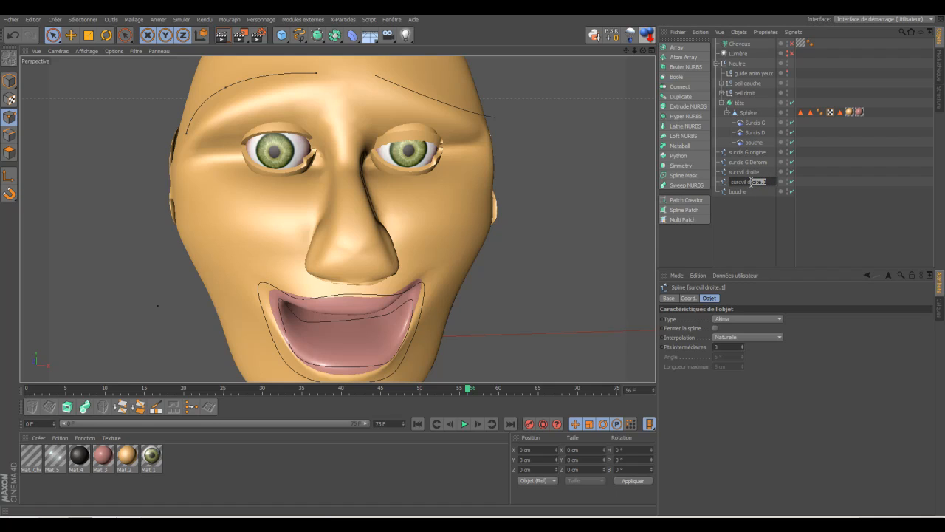
text(d)
key(ctrl+d)
key(space)
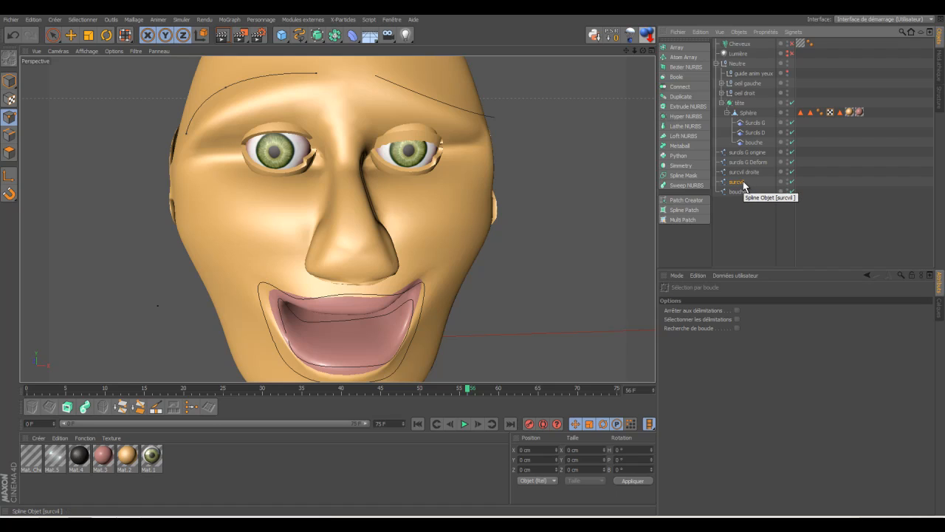
Rename the original right eyebrow spline surcvil Dorigine and its duplicate surcvil D Deform
double_click(759, 171)
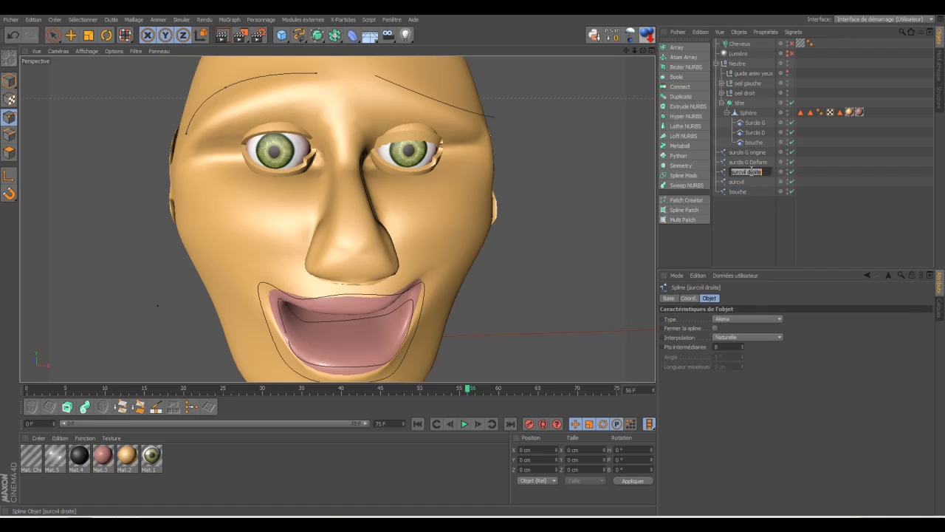
drag(763, 171, 751, 173)
key(BackSpace)
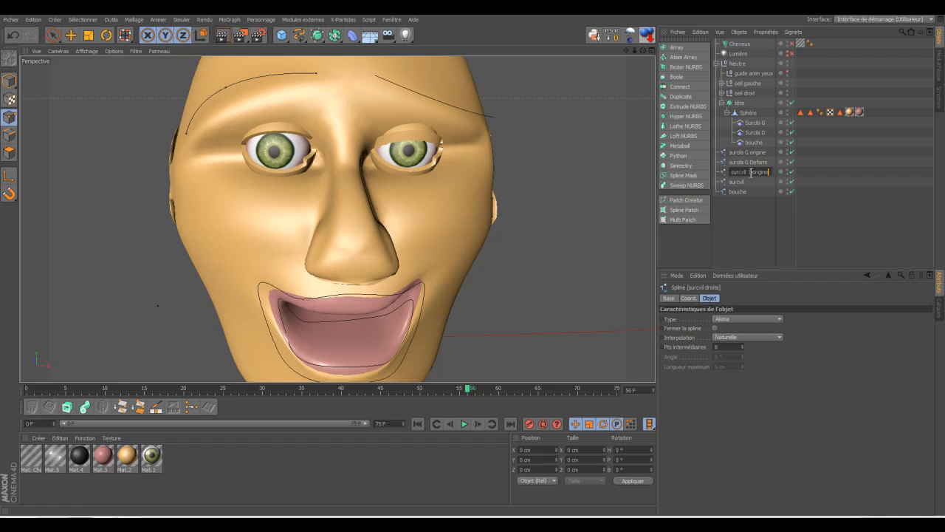
click(757, 206)
double_click(739, 182)
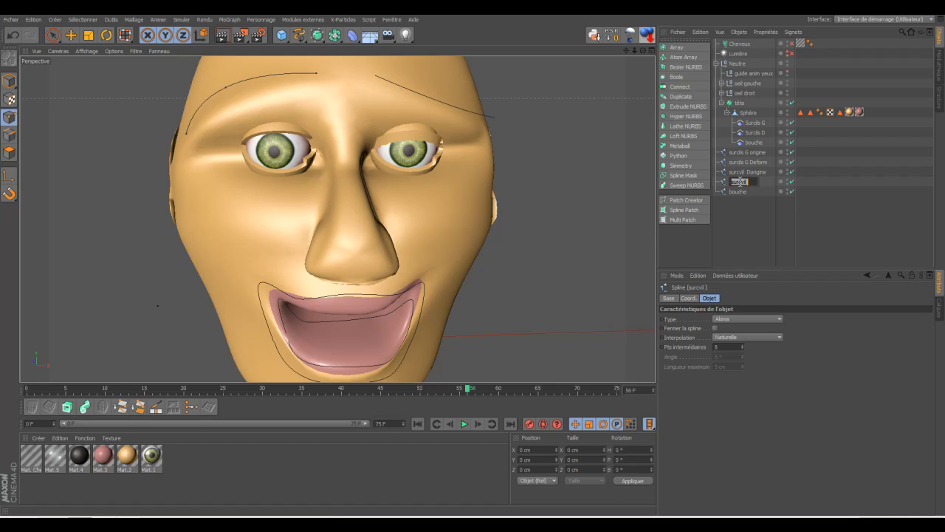
click(749, 182)
text(D Deform)
Duplicate the bouche spline just below itself and rename the original bouche origine
click(742, 191)
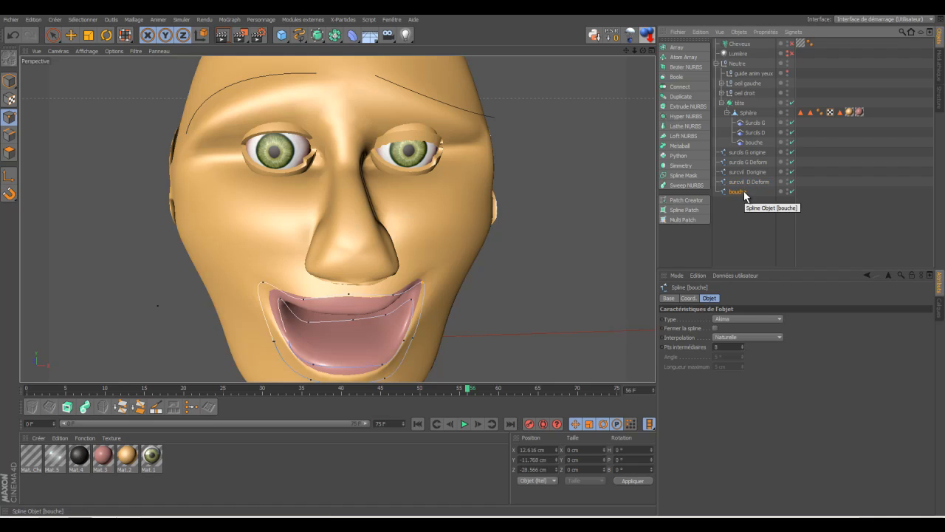
ctrl+drag(743, 192, 743, 200)
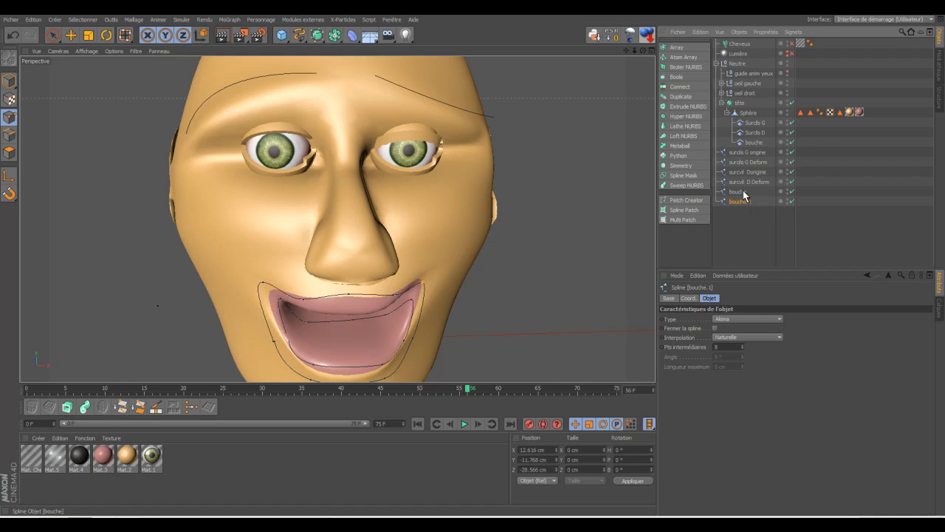
double_click(743, 192)
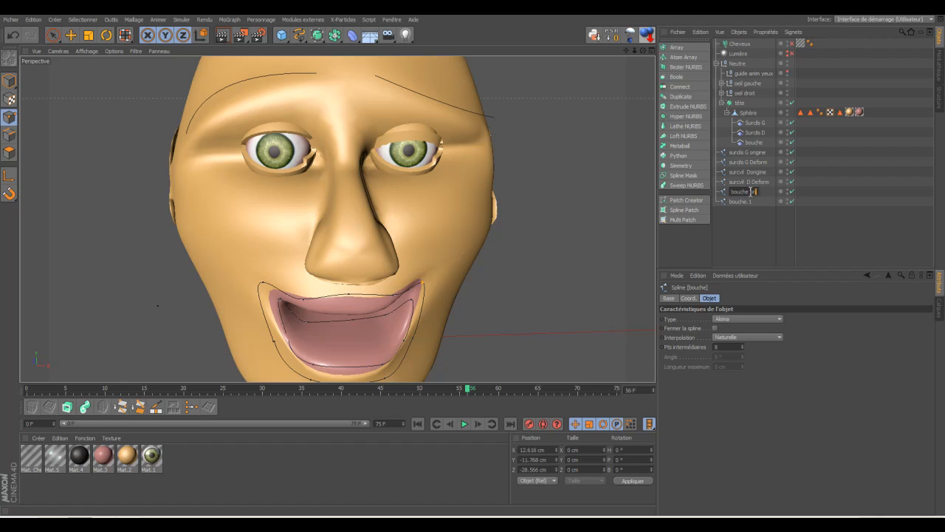
text(origine)
key(Return)
Rename the duplicated mouth spline as bouche.Deform
double_click(743, 201)
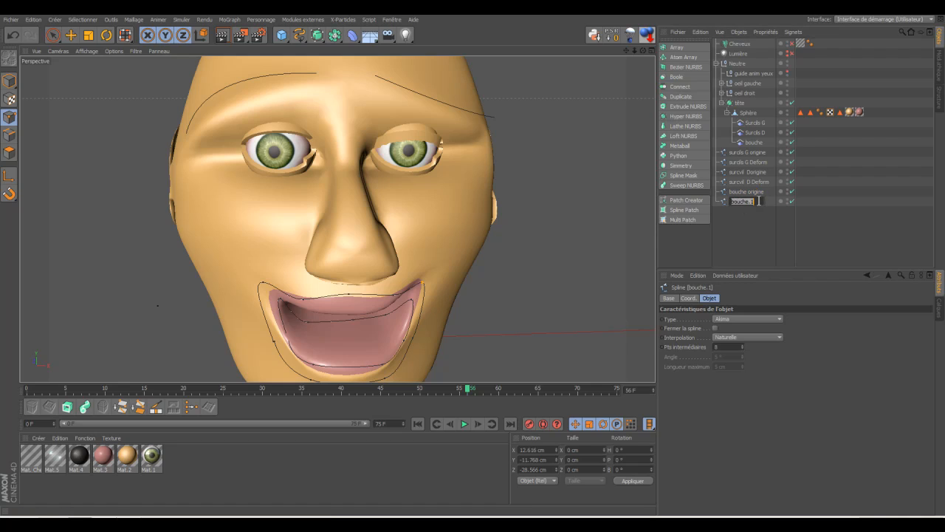
click(752, 202)
text(Deform)
key(Return)
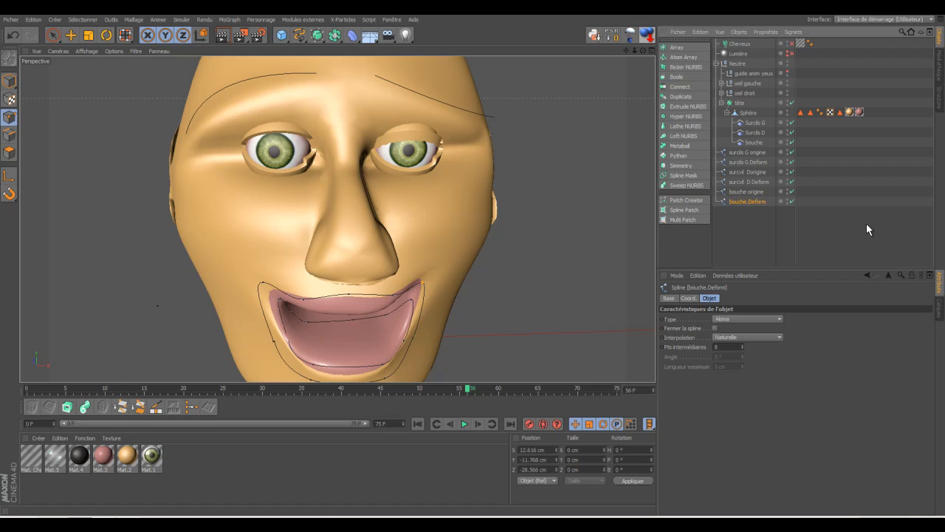
In the Surcils G deformer, assign surcils G origine as the original spline and surcils G Deform as the modifying spline
click(756, 123)
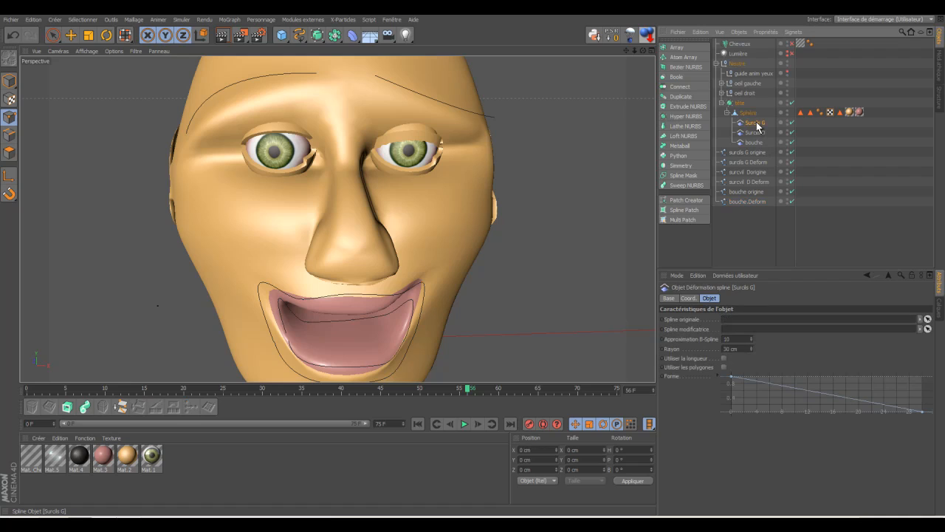
click(745, 152)
drag(743, 152, 741, 322)
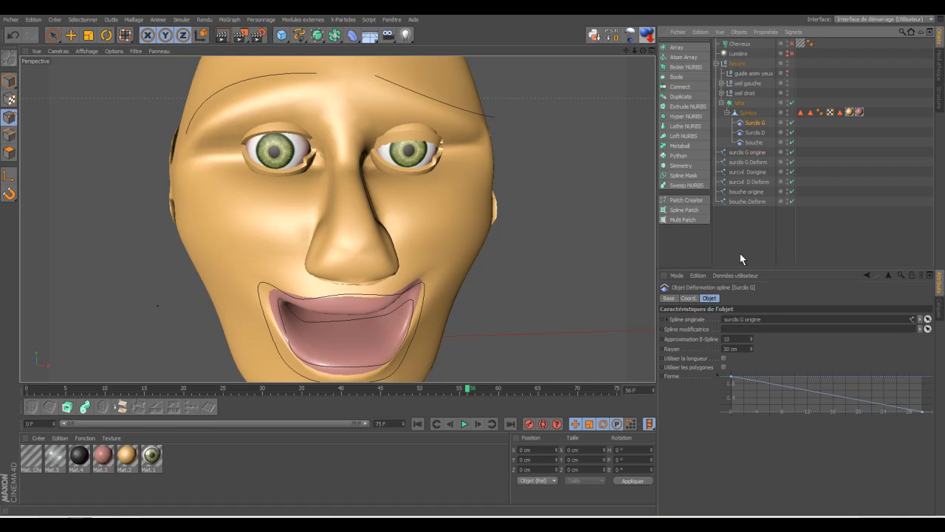
drag(752, 162, 749, 329)
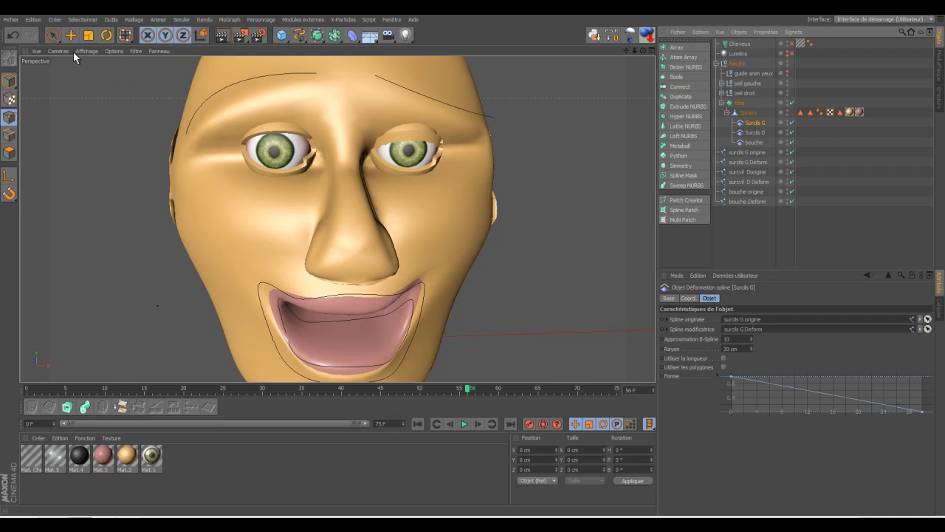
click(746, 152)
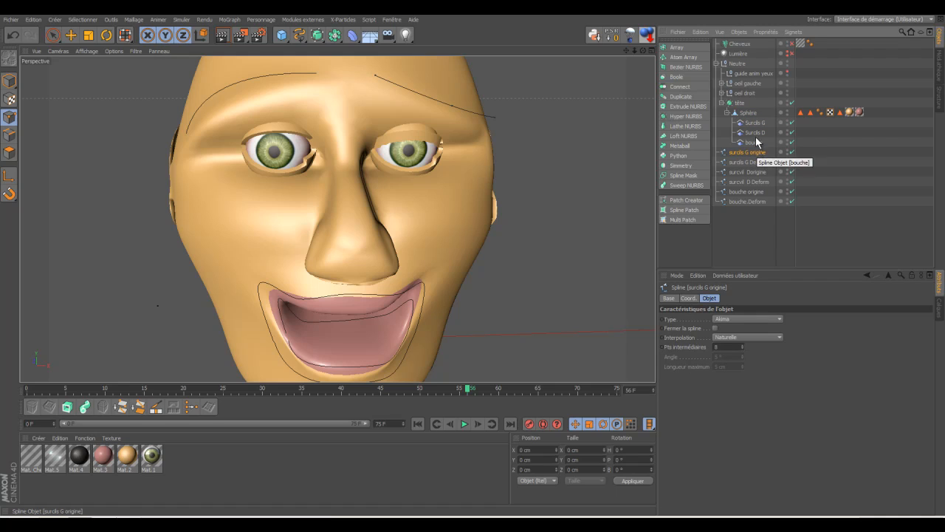
In the Surcils D deformer, assign surcvil Dorigine as the original spline and surcvil D Deform as the modifying spline
click(756, 133)
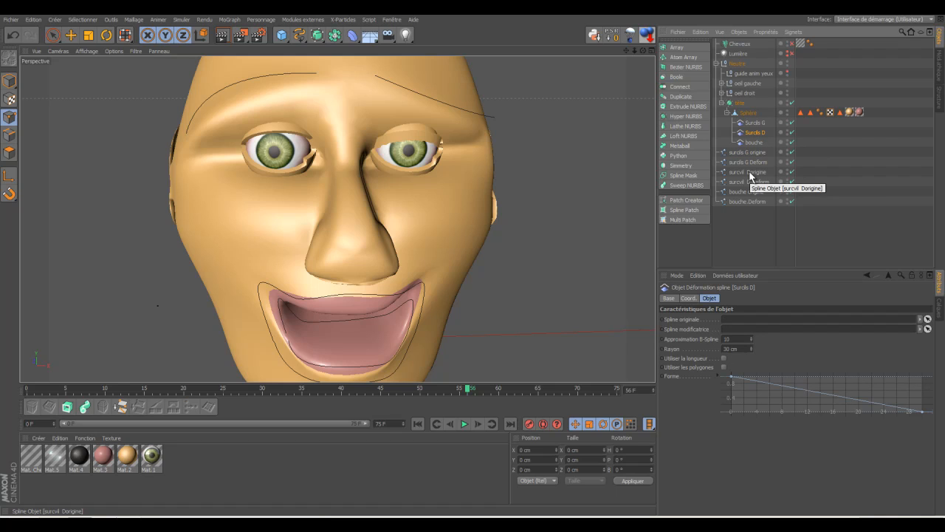
drag(750, 175, 737, 318)
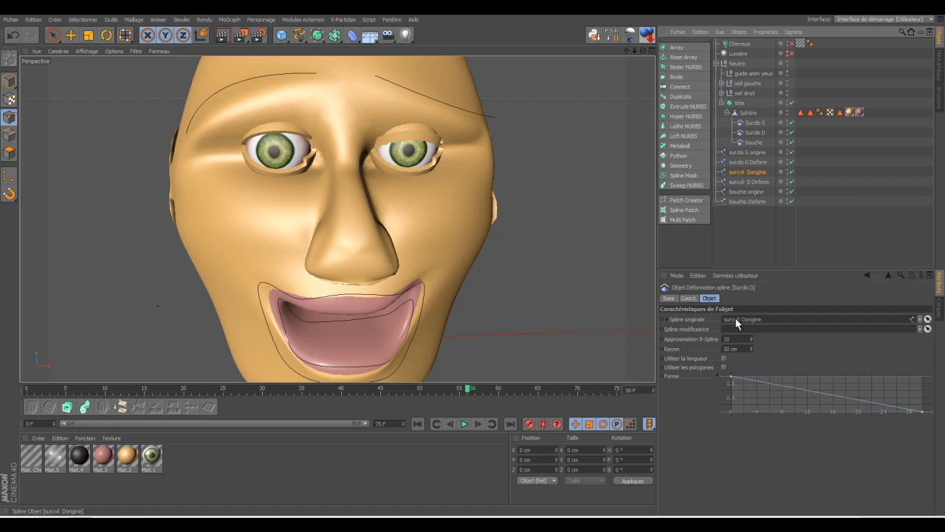
drag(756, 181, 756, 330)
In the bouche deformer, assign bouche origine as the original spline and bouche.Deform as the modifying spline
click(756, 141)
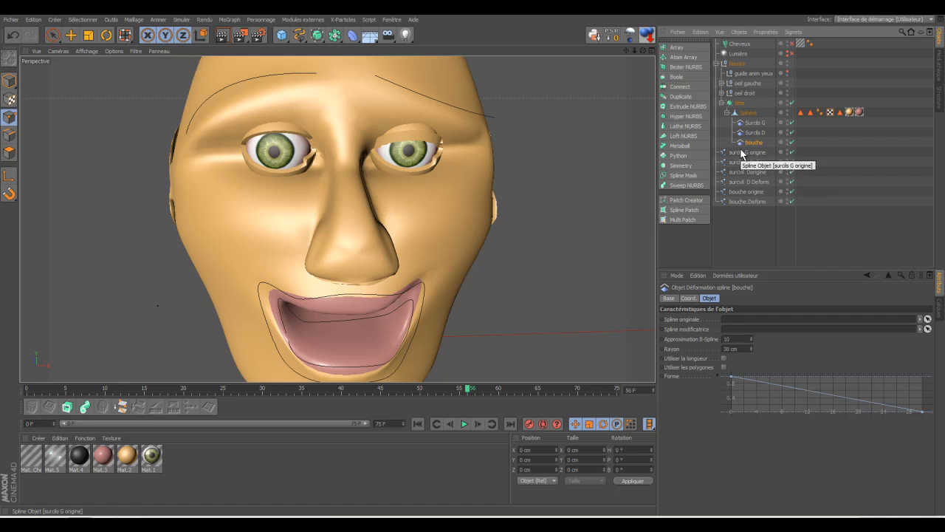
drag(744, 192, 748, 322)
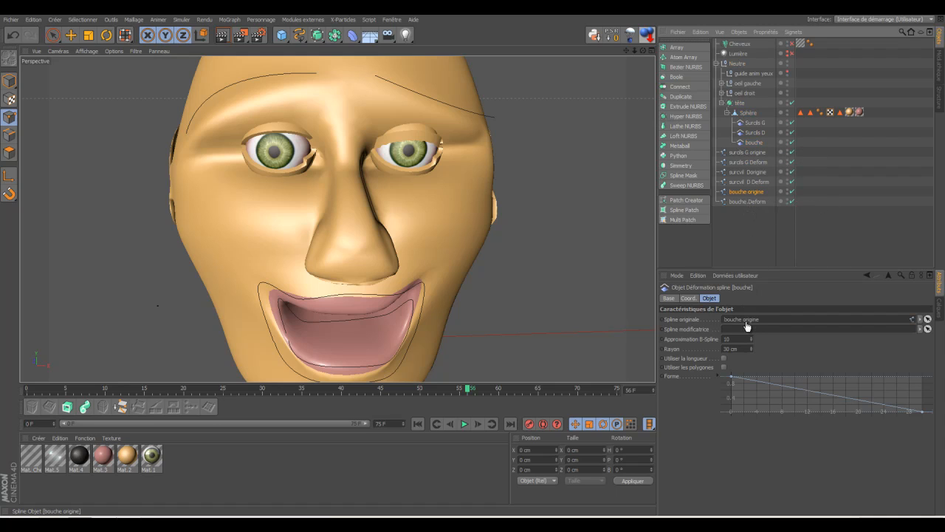
click(753, 143)
drag(753, 200, 755, 330)
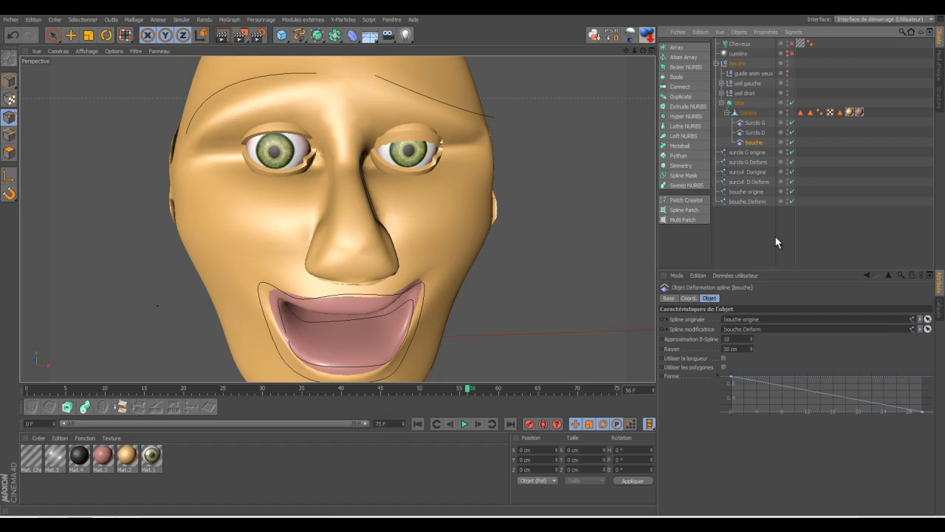
click(857, 223)
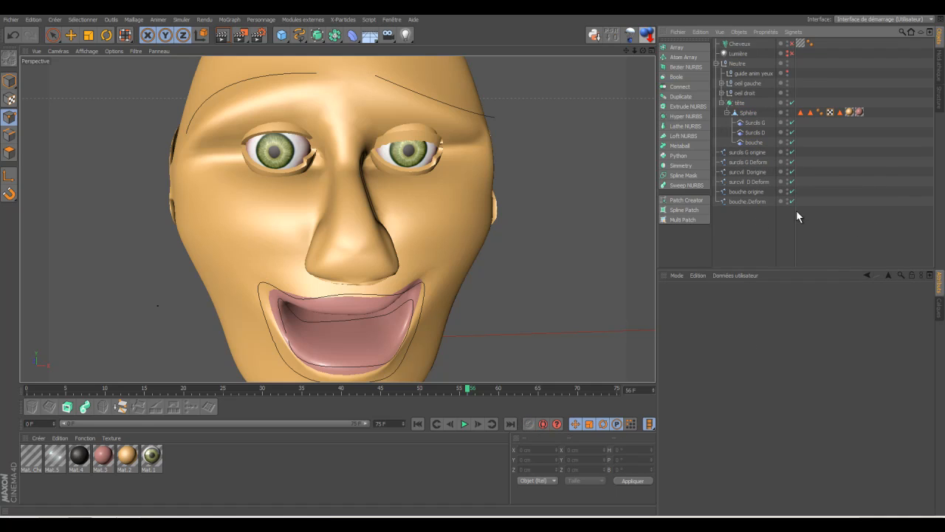
Add a Morphing de pose tag to the surcils G Deform spline
click(750, 161)
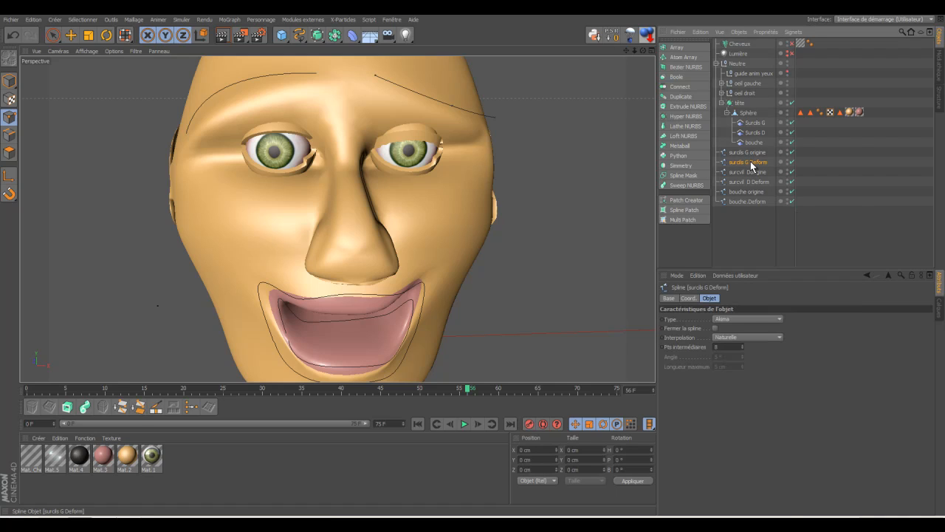
right_click(751, 161)
mouse_move(798, 172)
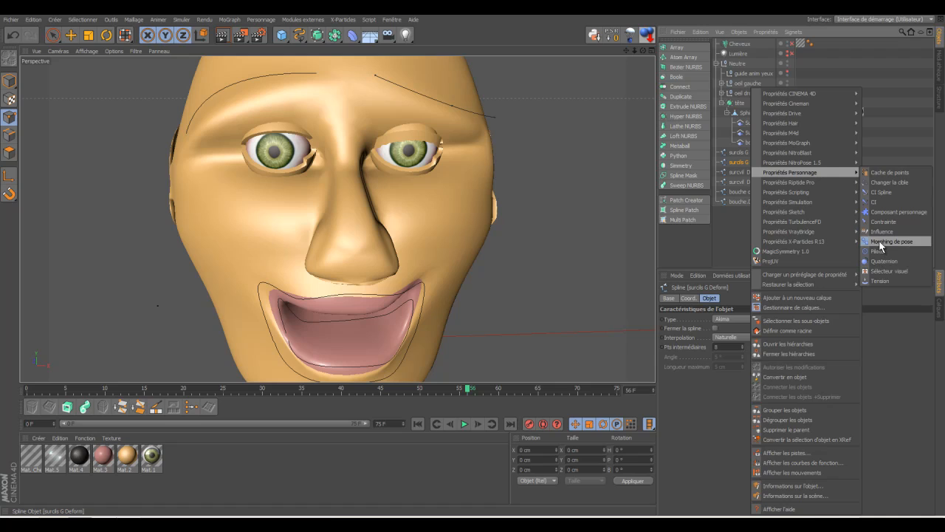
click(879, 240)
Add a Morphing de pose tag to the surcvil D Deform spline
click(761, 182)
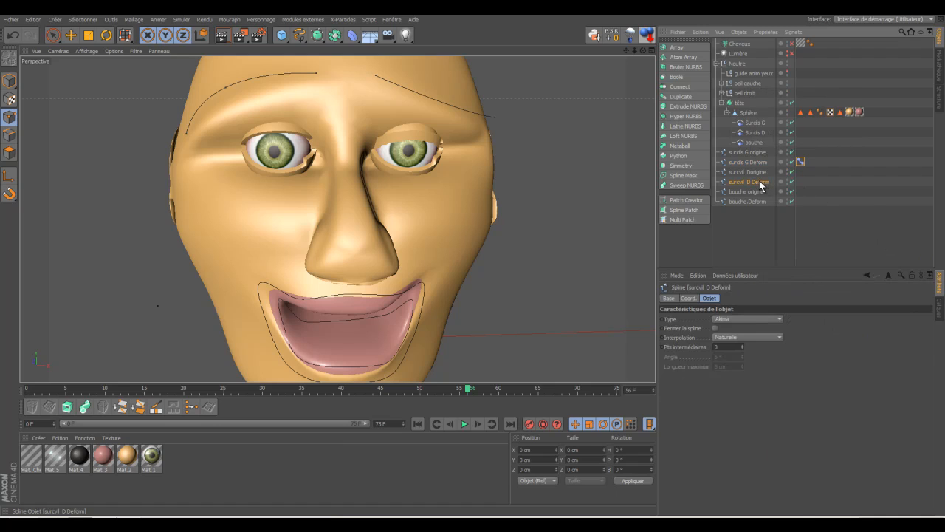
right_click(761, 184)
mouse_move(809, 181)
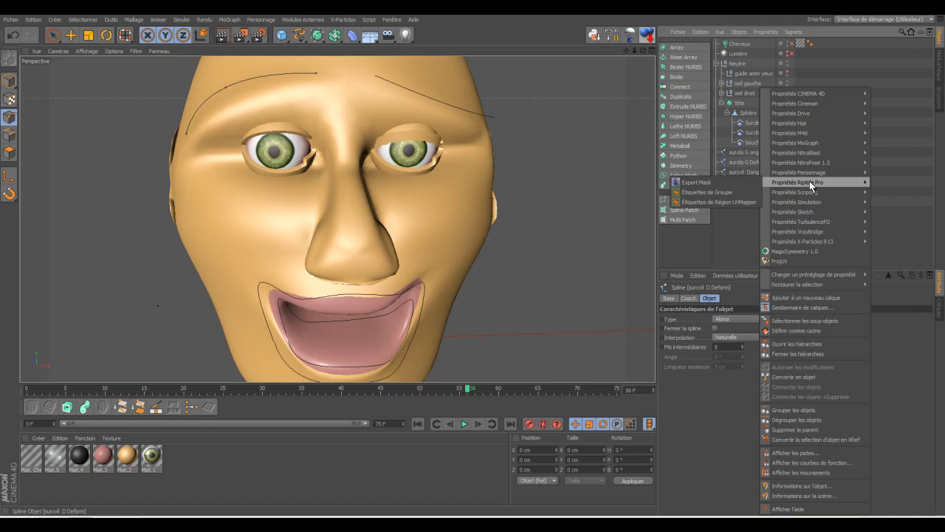
click(885, 238)
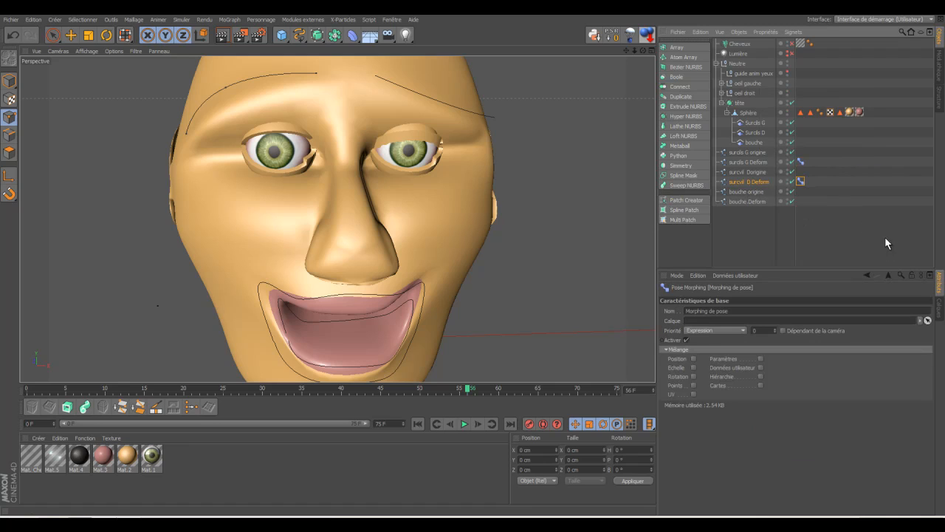
Add a Morphing de pose tag to the bouche.Deform spline and clear the object selection
click(758, 201)
right_click(758, 200)
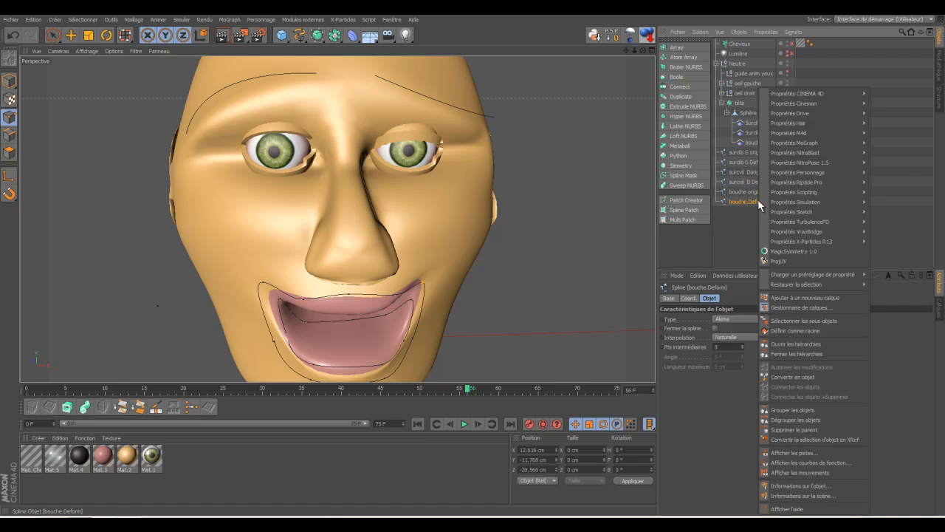
mouse_move(803, 174)
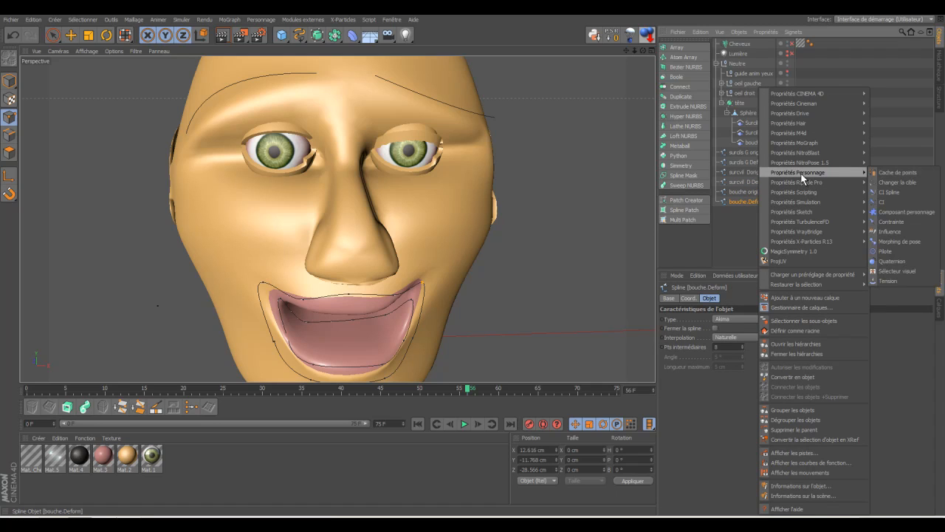
click(888, 240)
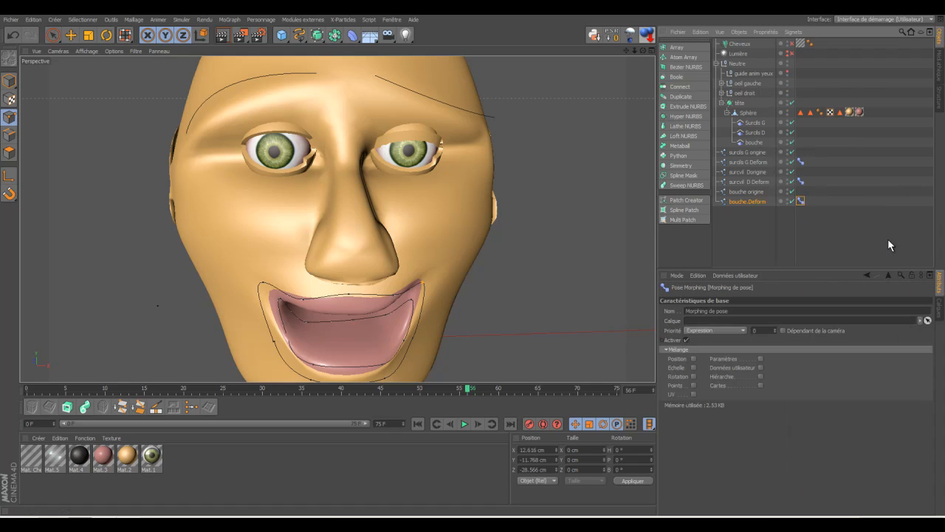
click(843, 237)
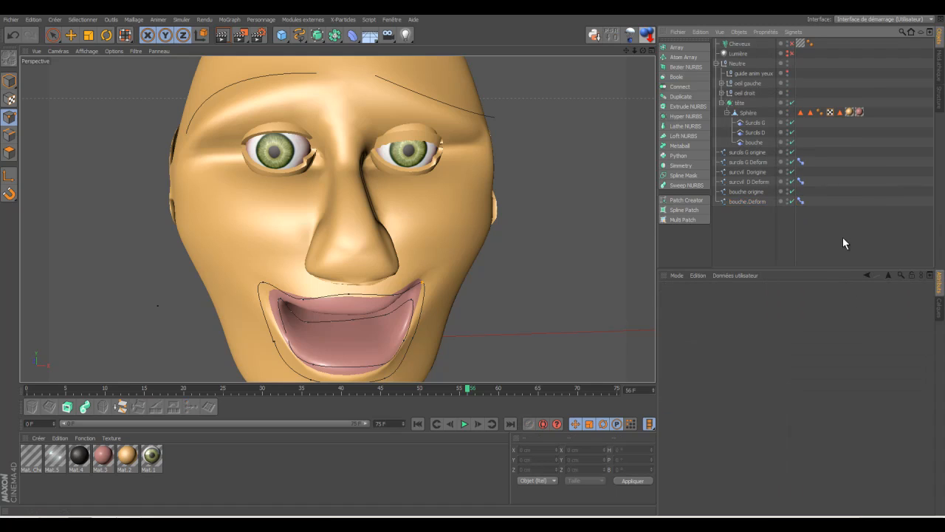
Enable Points mixing in the pose morph tag of the surcils G Deform spline
click(801, 162)
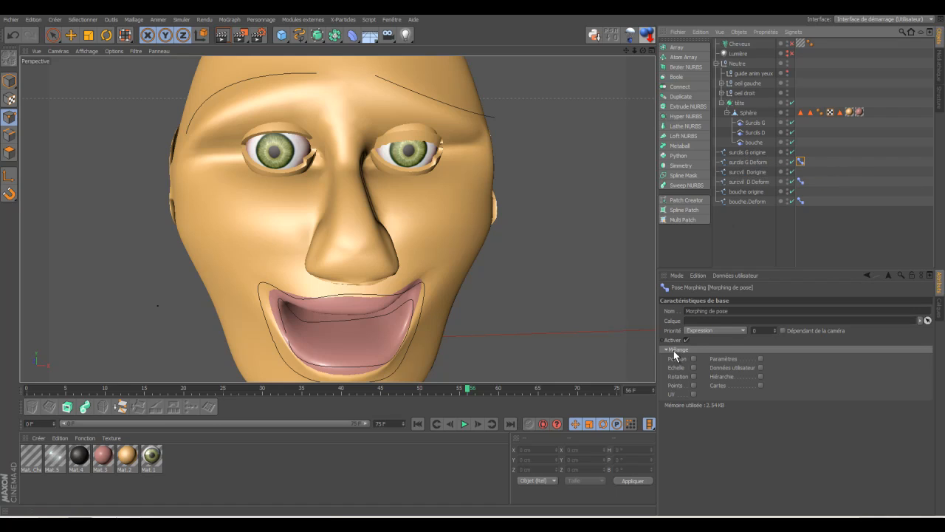
click(693, 384)
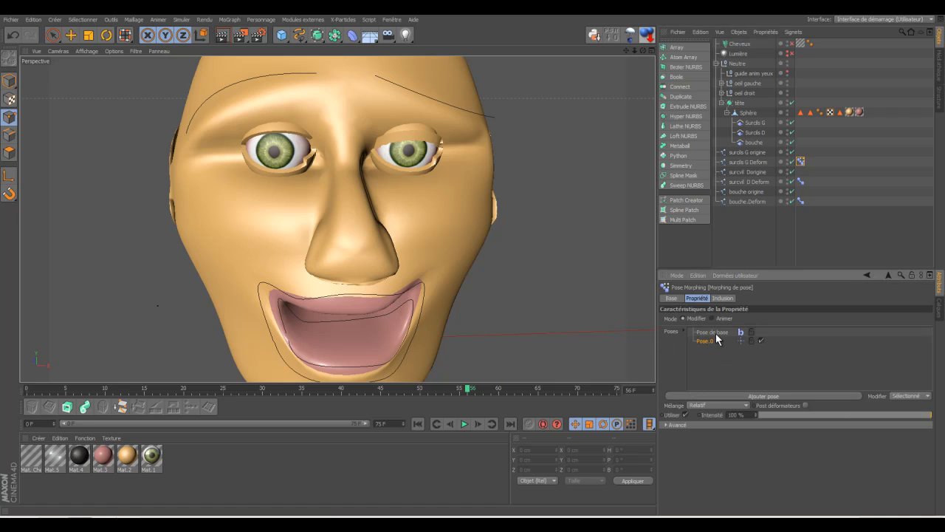
drag(635, 51, 478, 263)
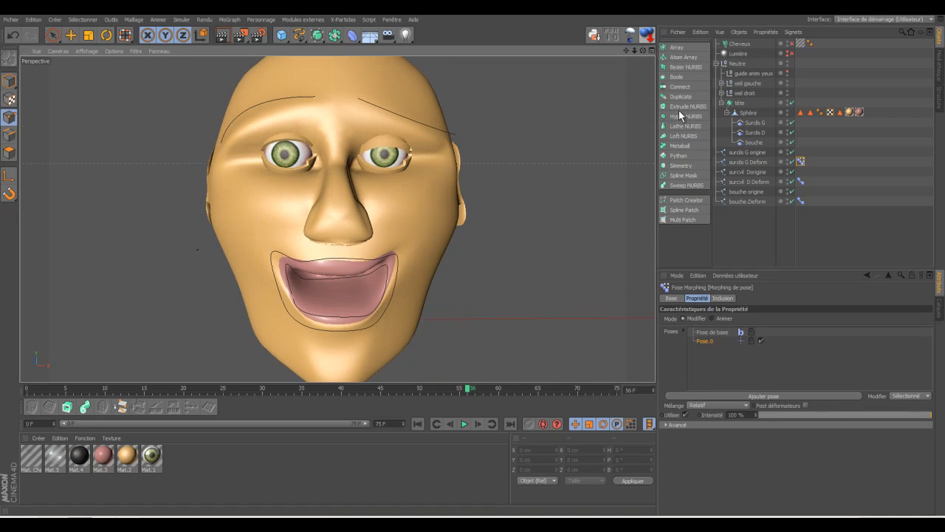
Select the surcils G Deform spline and activate the Pinceau de sélection tool
click(749, 162)
click(750, 153)
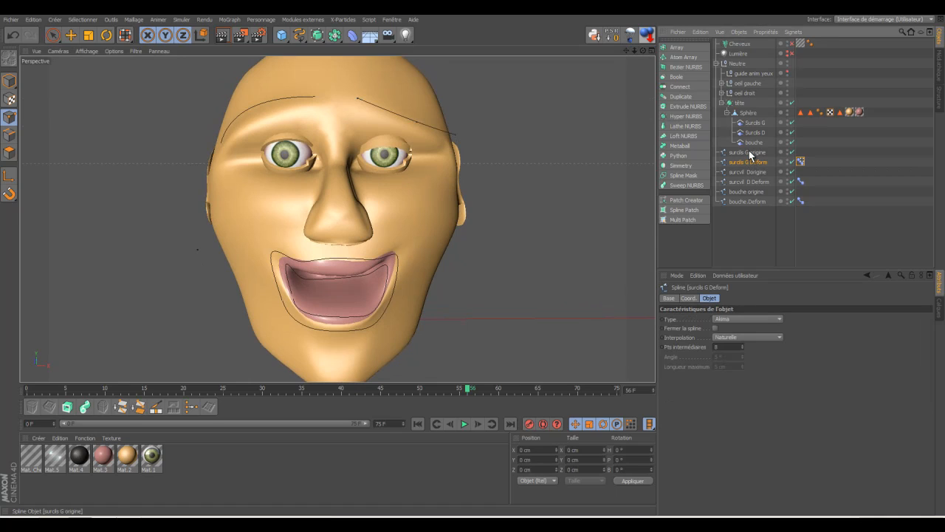
click(746, 161)
click(53, 34)
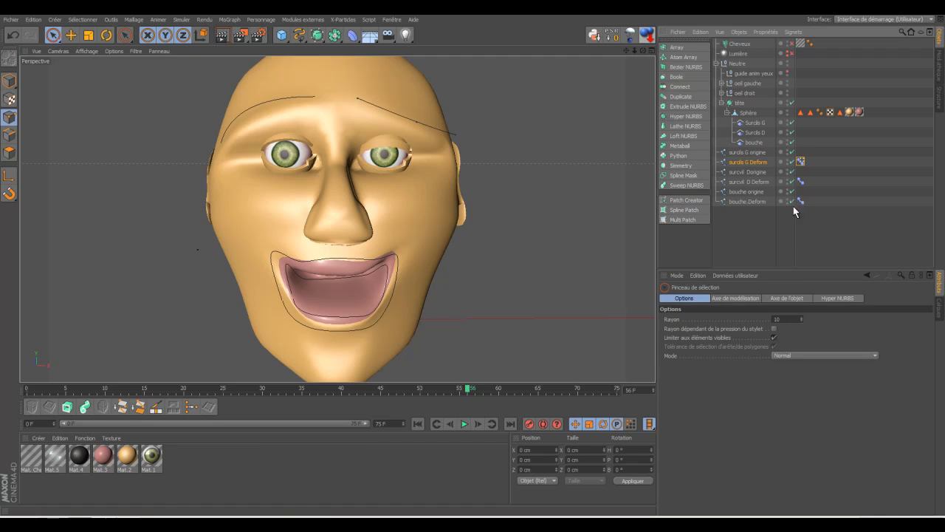
Rename Pose.0 in the pose morph tag of surcils G Deform as surpris
click(801, 162)
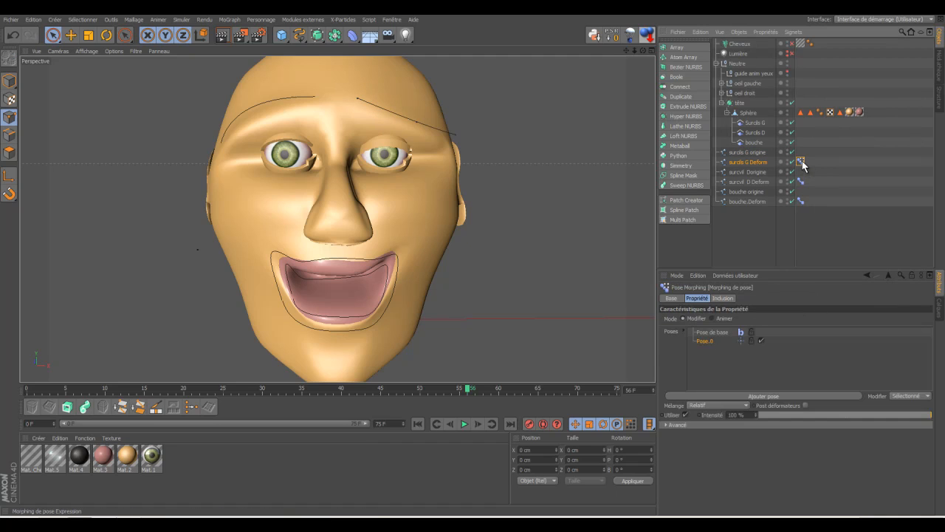
double_click(708, 344)
key(BackSpace)
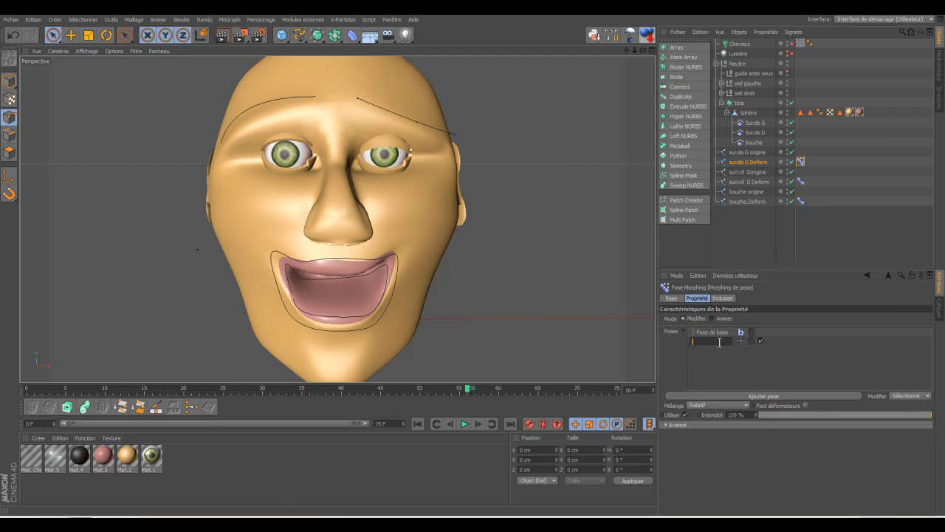
text(surpris)
key(Return)
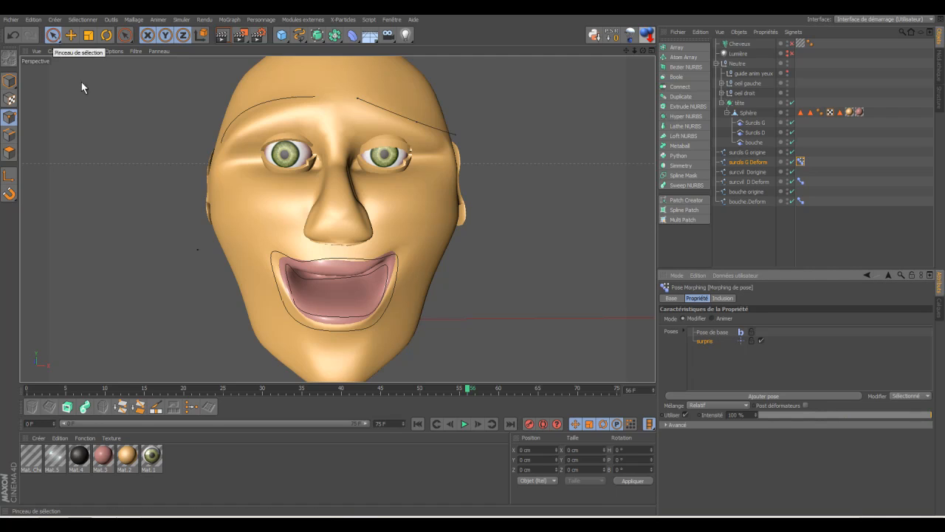
Raise the middle point of the surcils G Deform spline to Y about 17.5 cm in the surpris pose
click(417, 125)
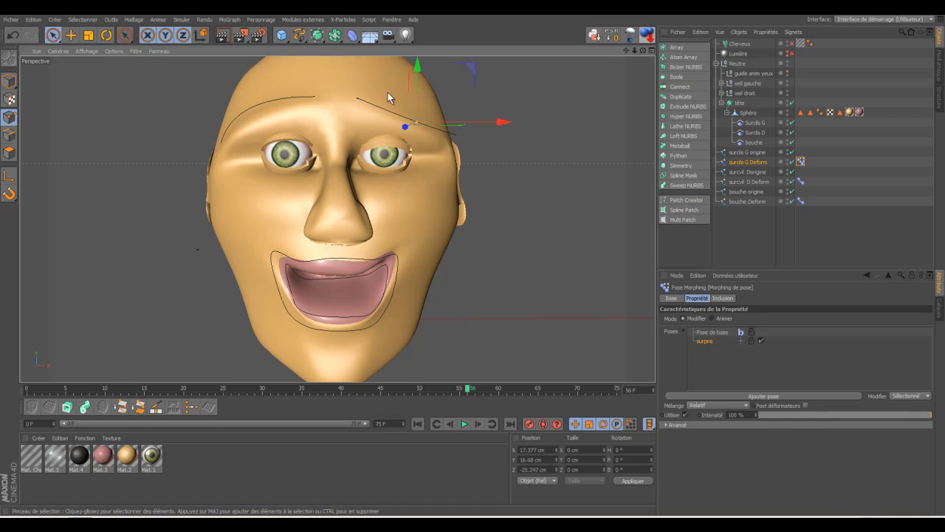
mouse_move(417, 67)
mouse_down()
mouse_move(418, 40)
mouse_move(414, 85)
mouse_up()
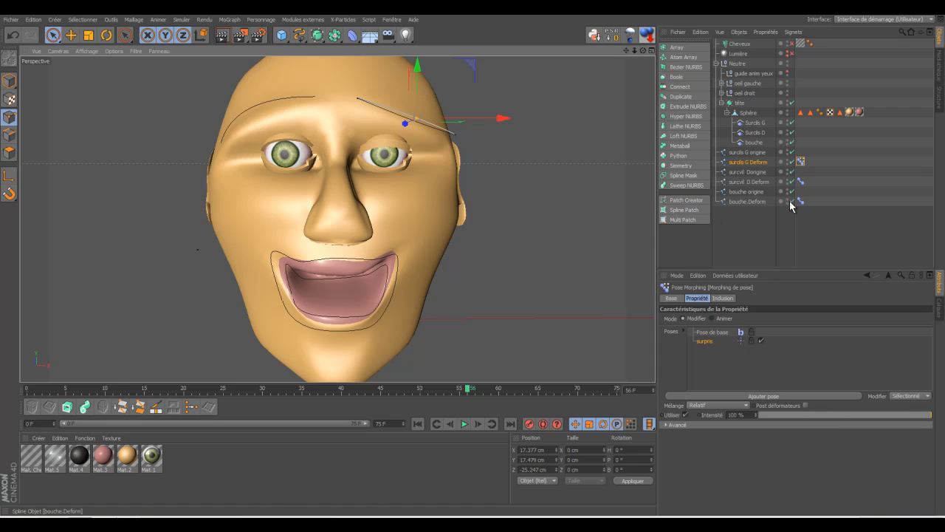
Set the Surcils G deformer's radius to 8 cm and B-Spline approximation to 8, and enable Utiliser les polygones
click(754, 123)
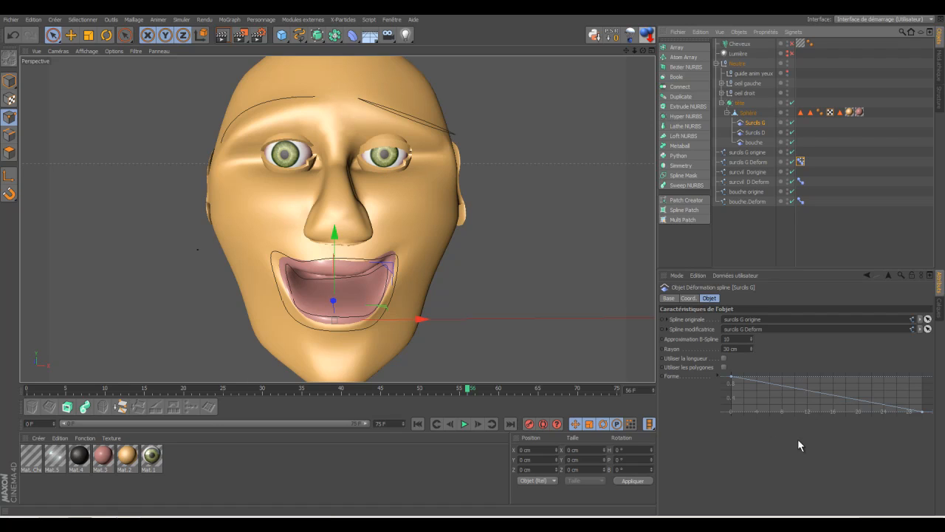
click(751, 350)
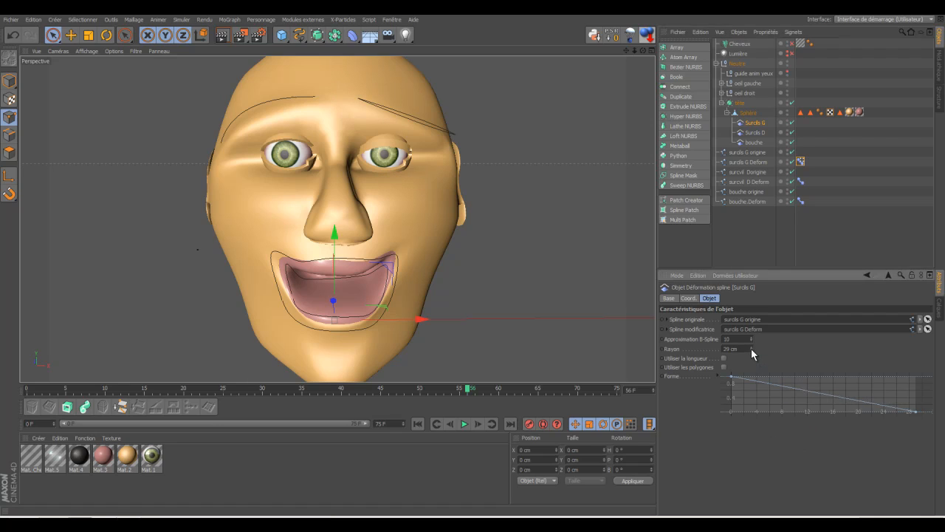
drag(751, 350, 751, 355)
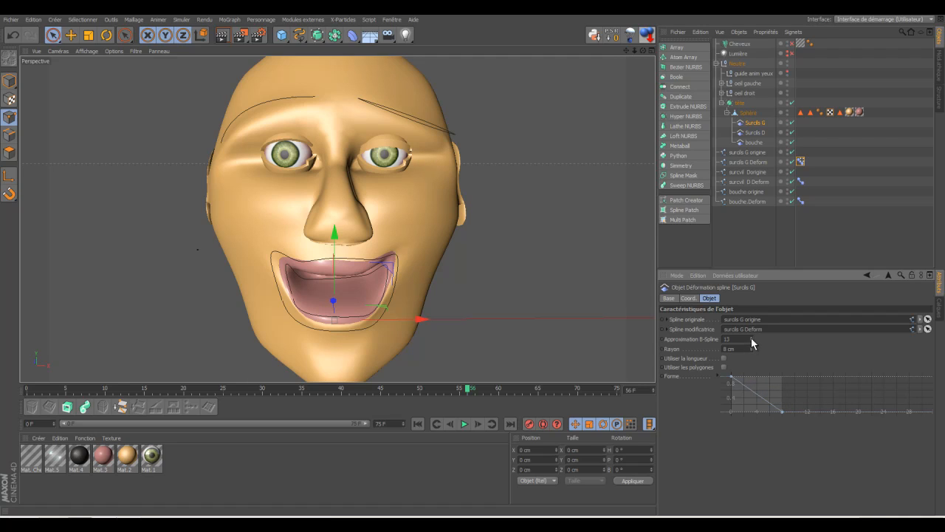
click(752, 342)
click(723, 367)
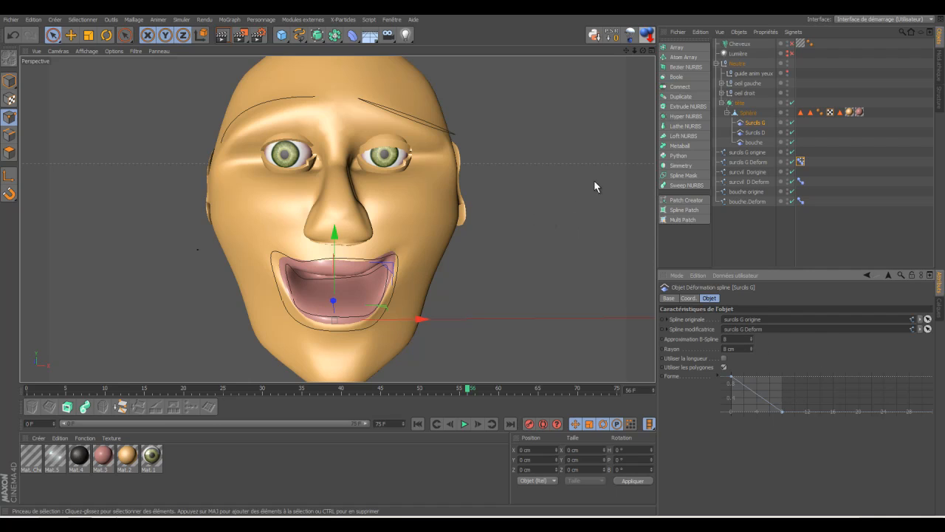
Arch surcils G Deform for the surpris pose: middle point raised to Y about 25 cm, outer point moved inward, inner point lowered
click(753, 162)
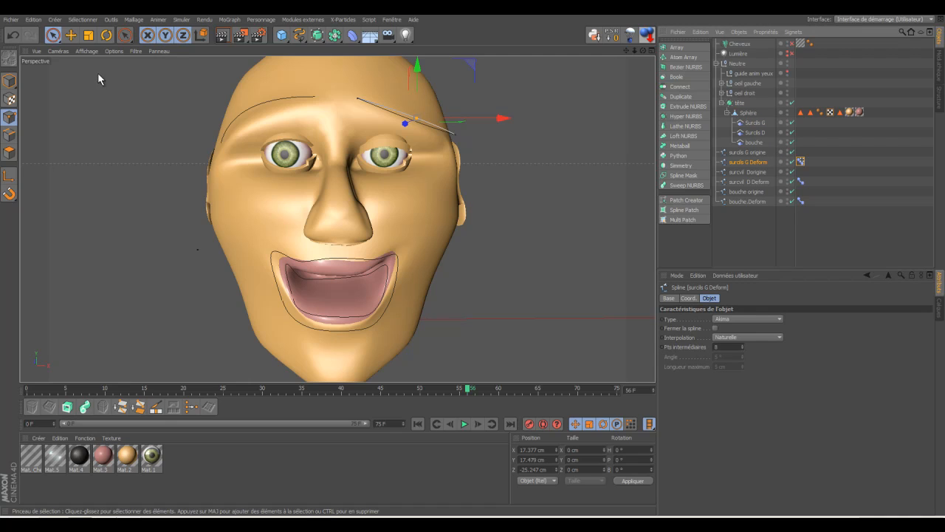
mouse_move(418, 65)
mouse_down()
mouse_move(416, 54)
mouse_move(416, 69)
mouse_up()
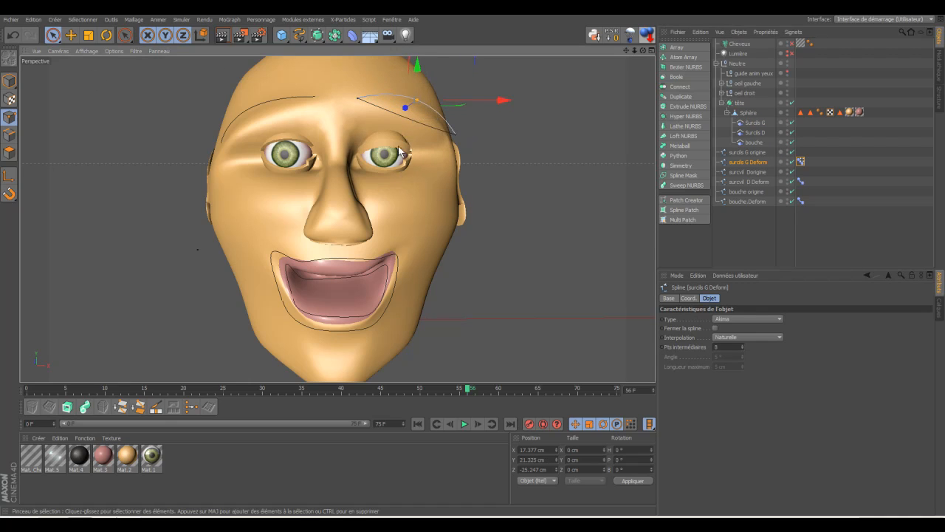
click(456, 134)
drag(536, 136, 523, 140)
click(357, 99)
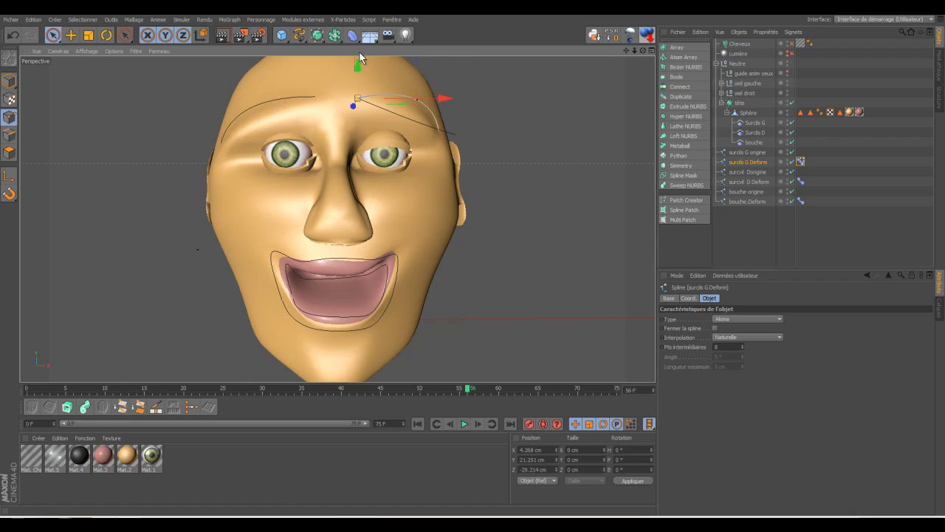
drag(357, 65, 358, 87)
click(417, 99)
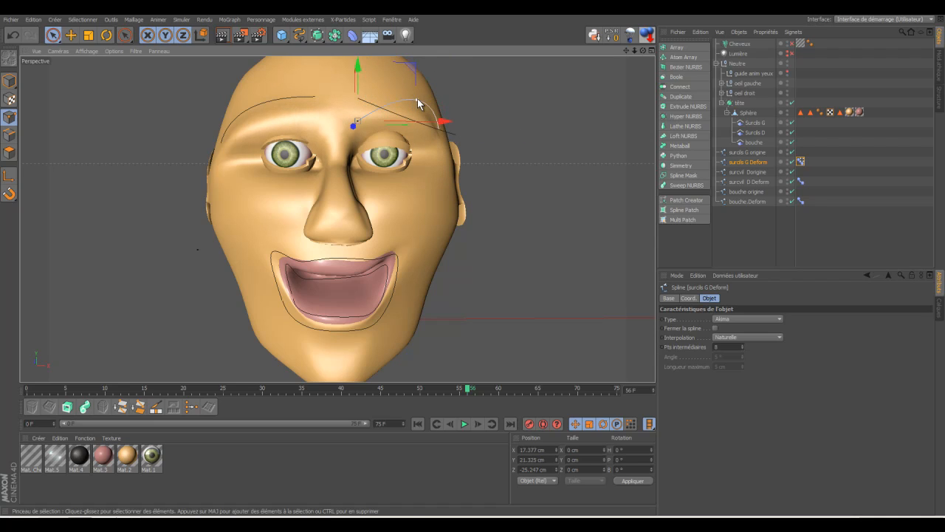
drag(417, 67, 417, 49)
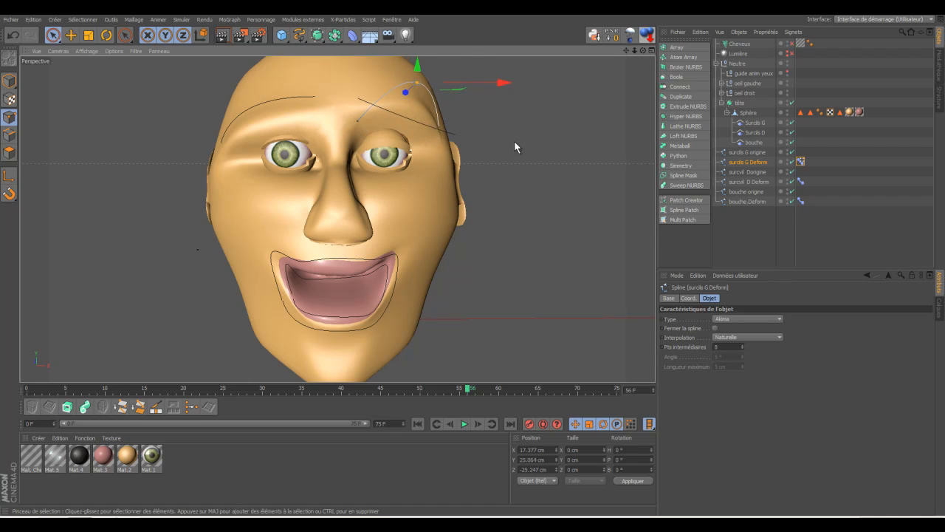
Add a second pose to the surcils G Deform pose morph tag and name it triste
click(801, 161)
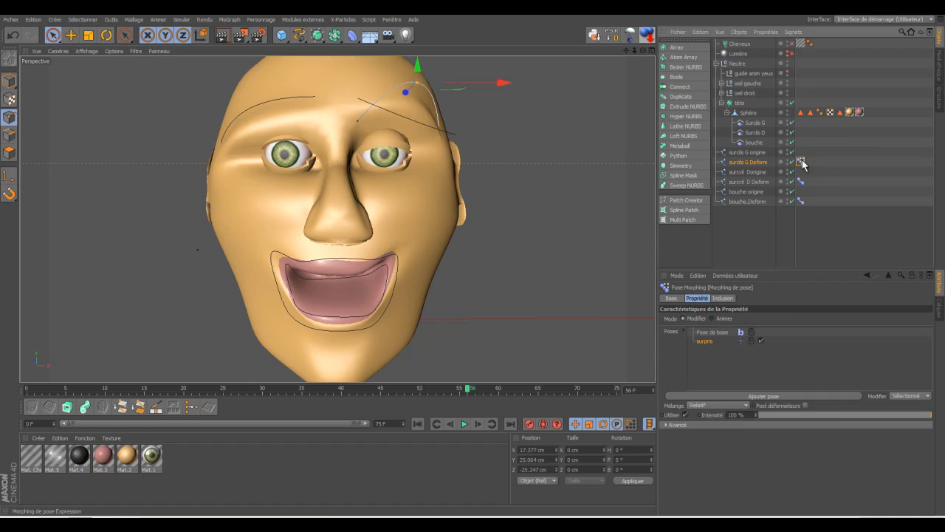
click(766, 396)
double_click(711, 349)
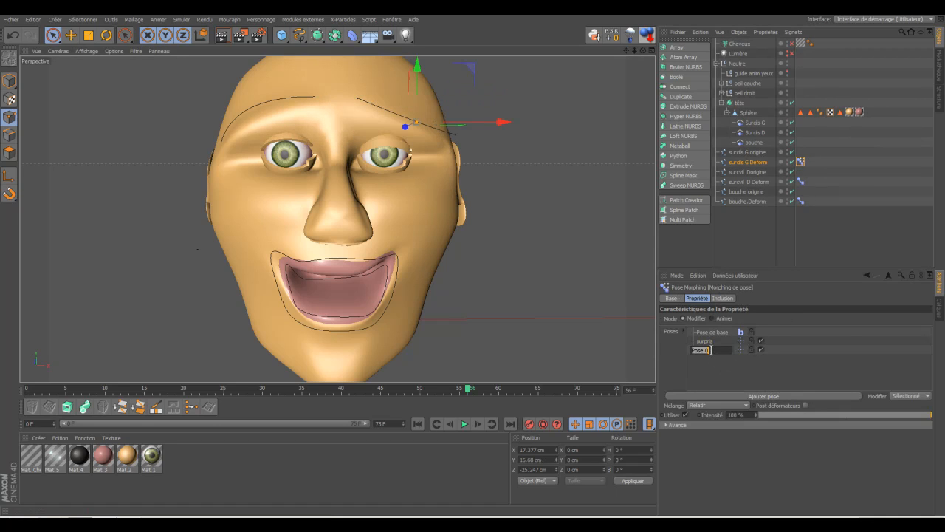
key(BackSpace)
key(Return)
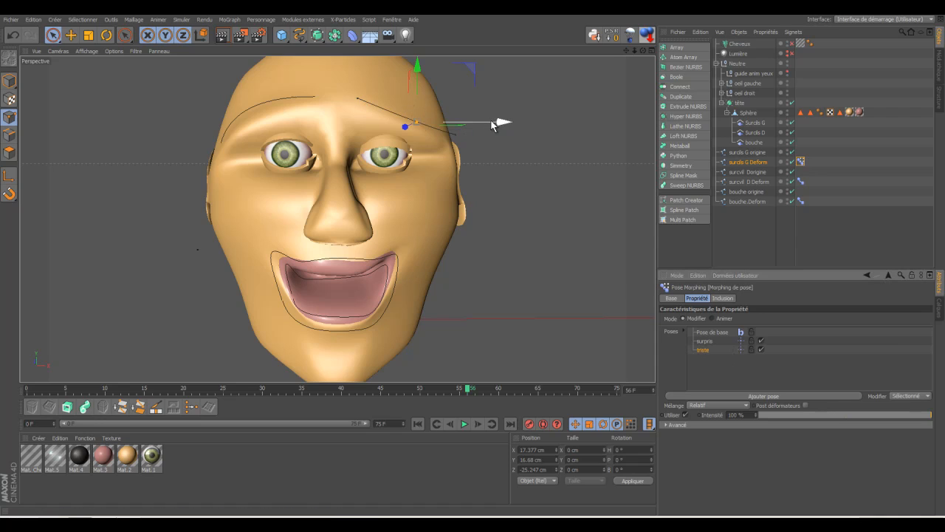
Nudge the middle point of surcils G Deform to X about 17.2 cm and set the Surcils G deformer's radius to 7 cm
mouse_move(502, 121)
mouse_down()
mouse_move(477, 127)
mouse_move(499, 127)
mouse_up()
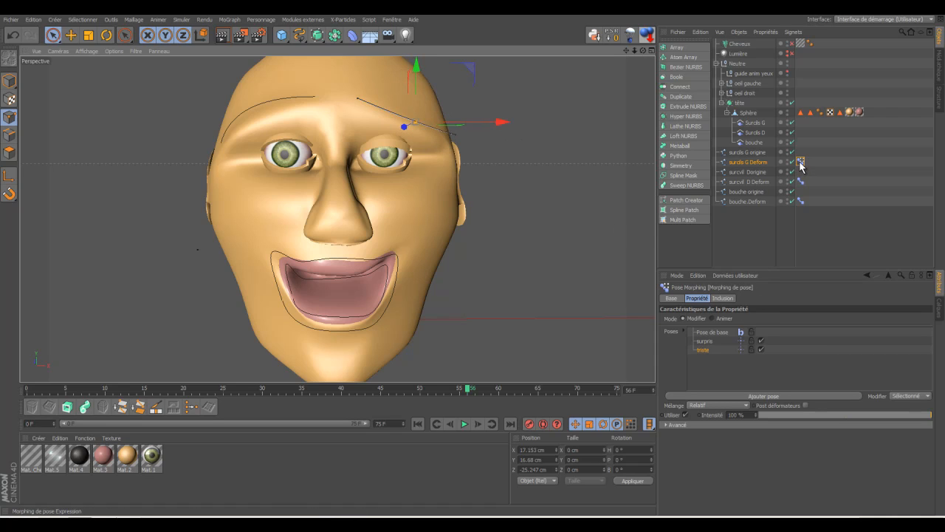
click(755, 123)
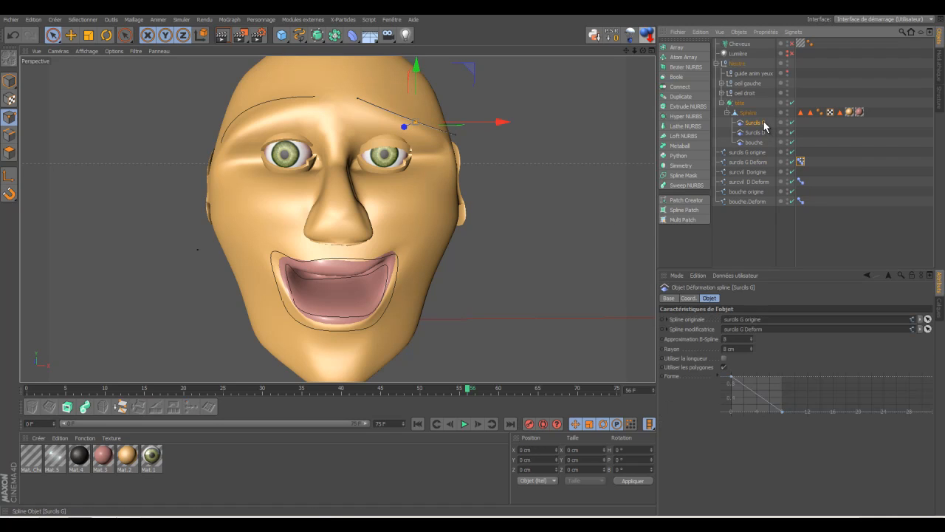
click(752, 351)
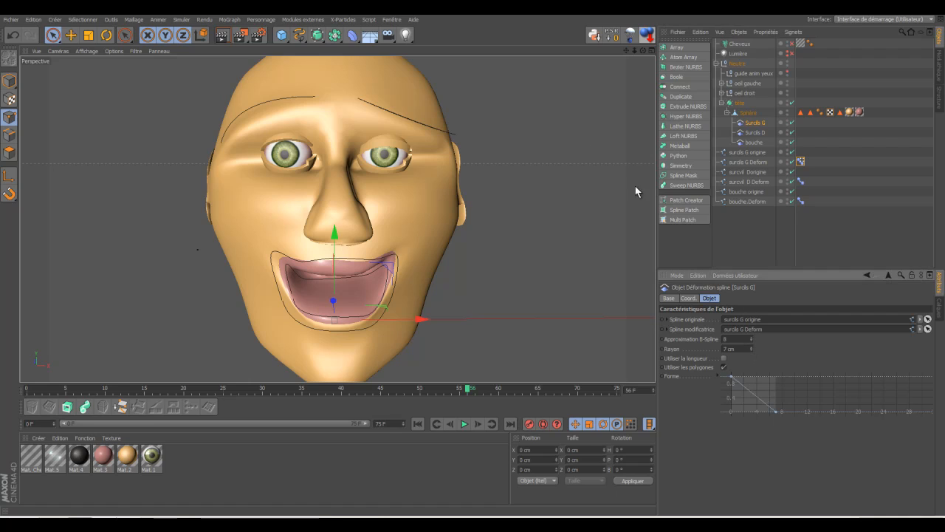
Shape surcils G Deform for the triste pose: inner point raised about 5.2 cm, middle point shifted inward, outer point lowered to Y about 12.2 cm
click(754, 162)
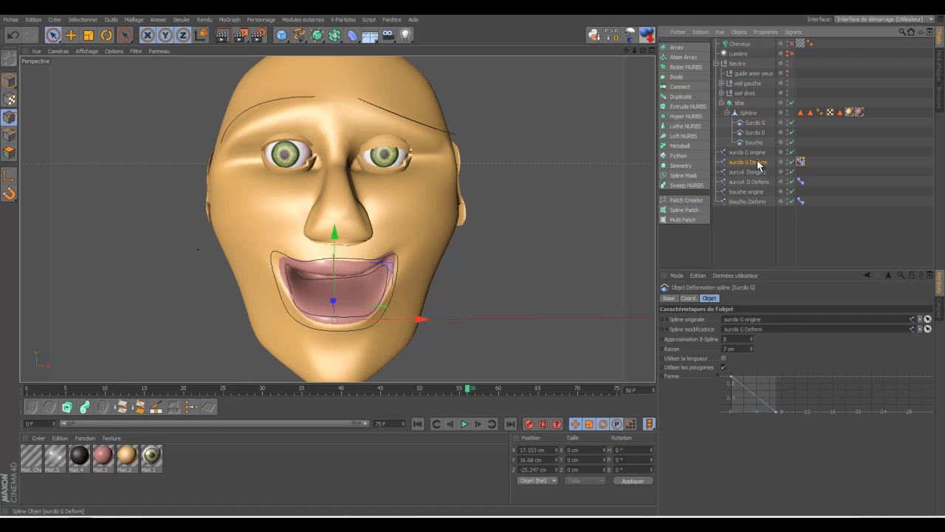
click(358, 97)
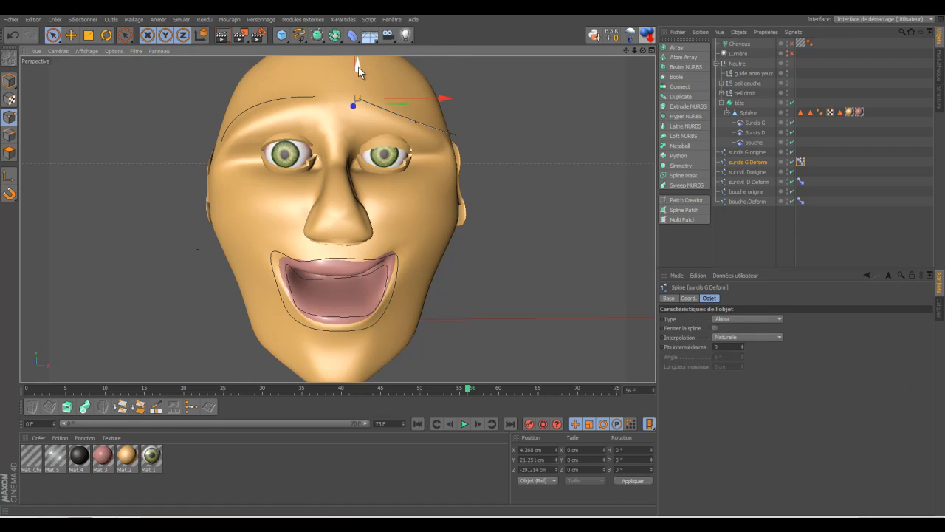
drag(358, 65, 358, 38)
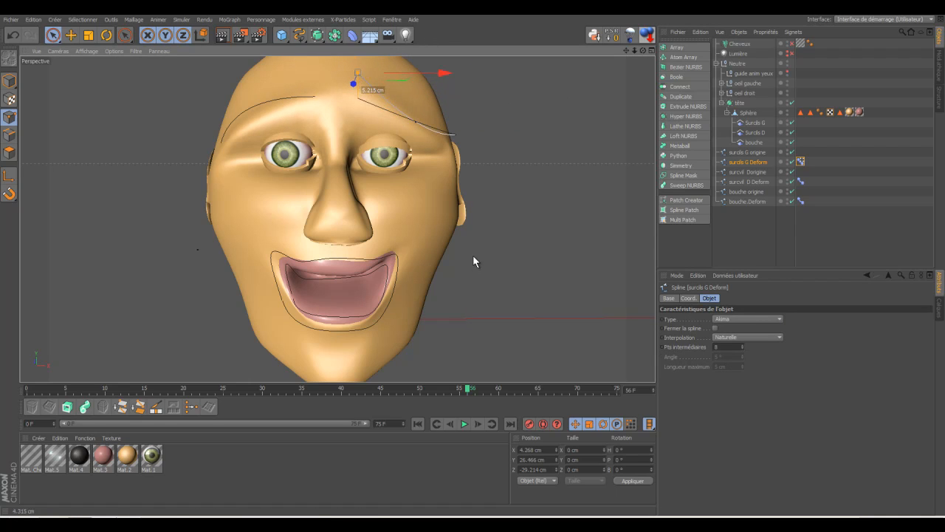
click(419, 124)
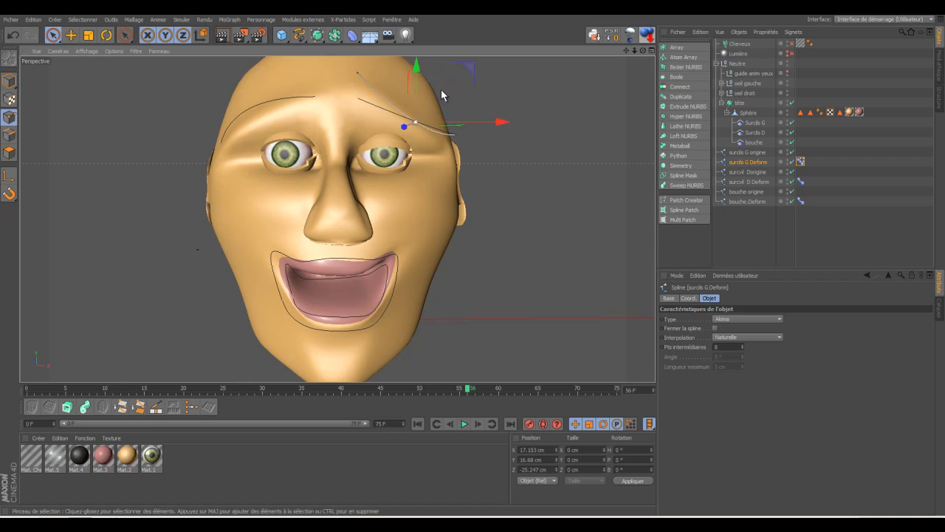
drag(500, 121, 488, 125)
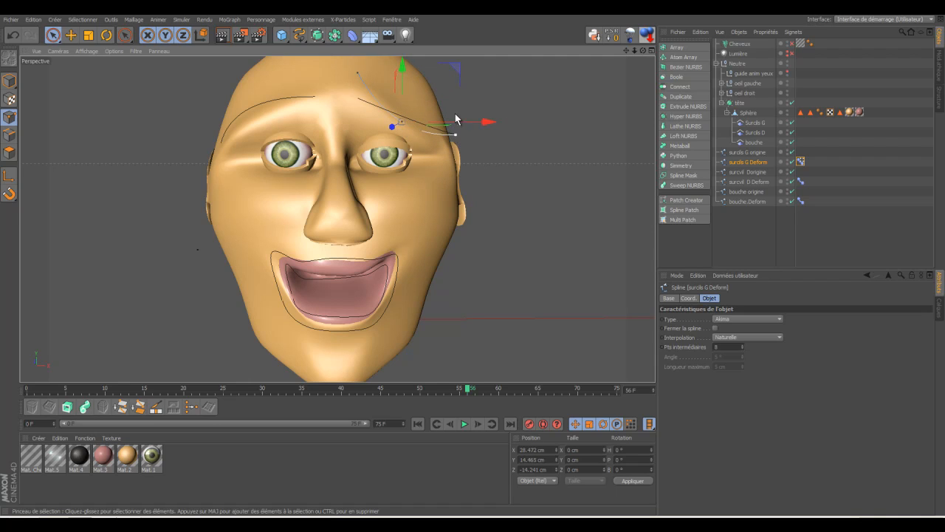
click(454, 135)
mouse_move(455, 66)
mouse_down()
mouse_move(457, 93)
mouse_move(456, 75)
mouse_up()
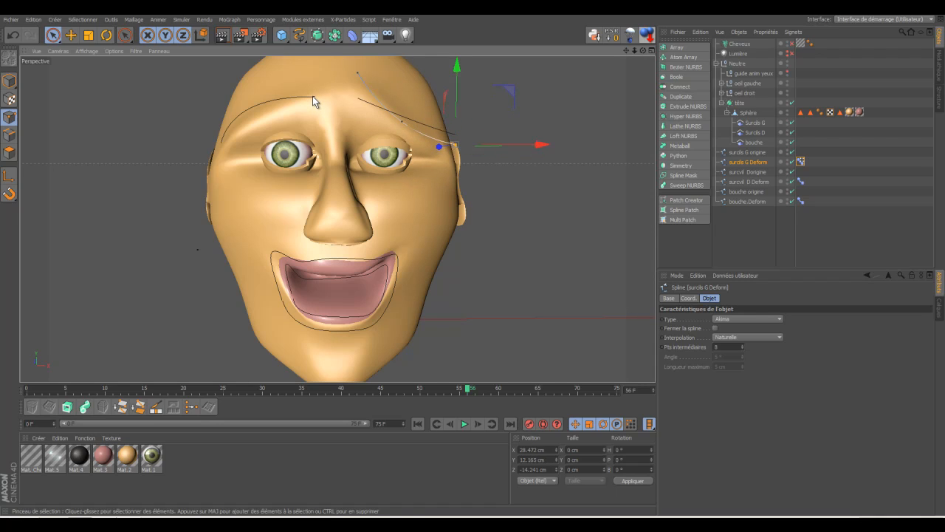
Add a new pose named "colère" to the pose morph tag of the surcils G Deform spline
click(801, 161)
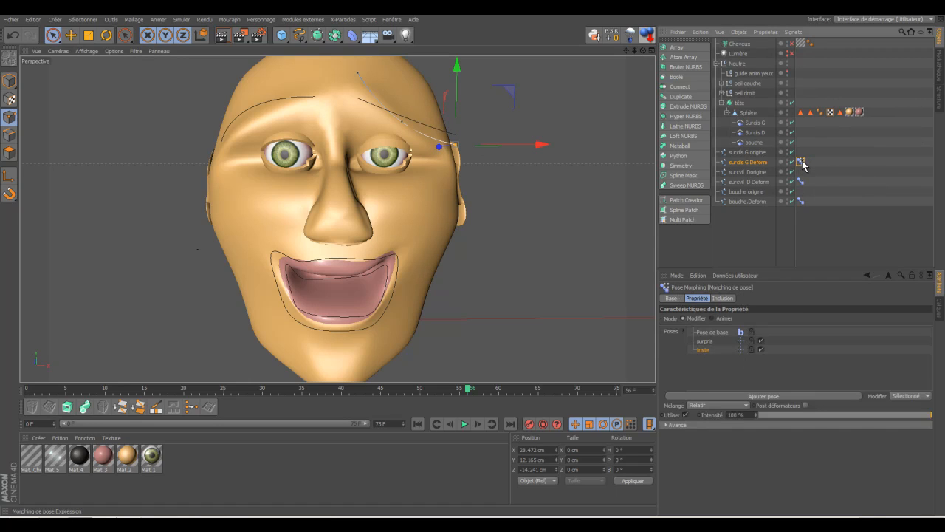
click(755, 123)
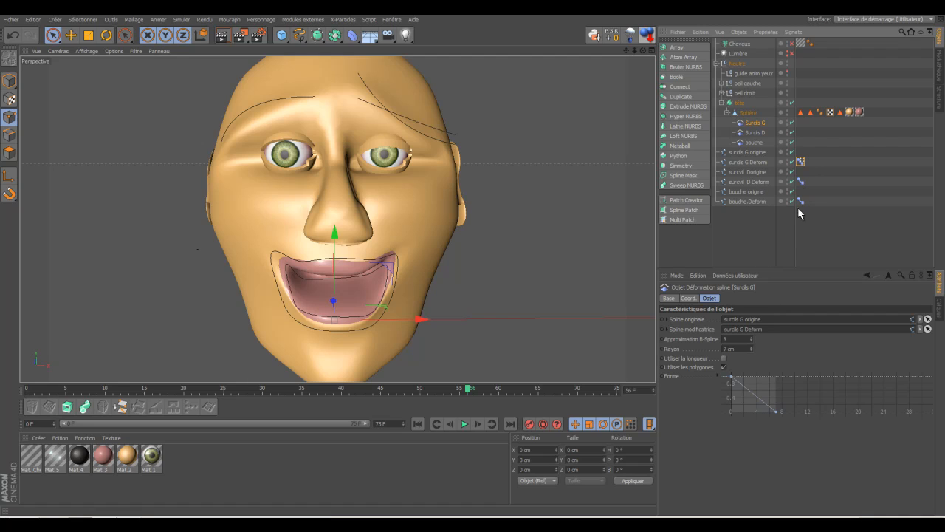
click(801, 162)
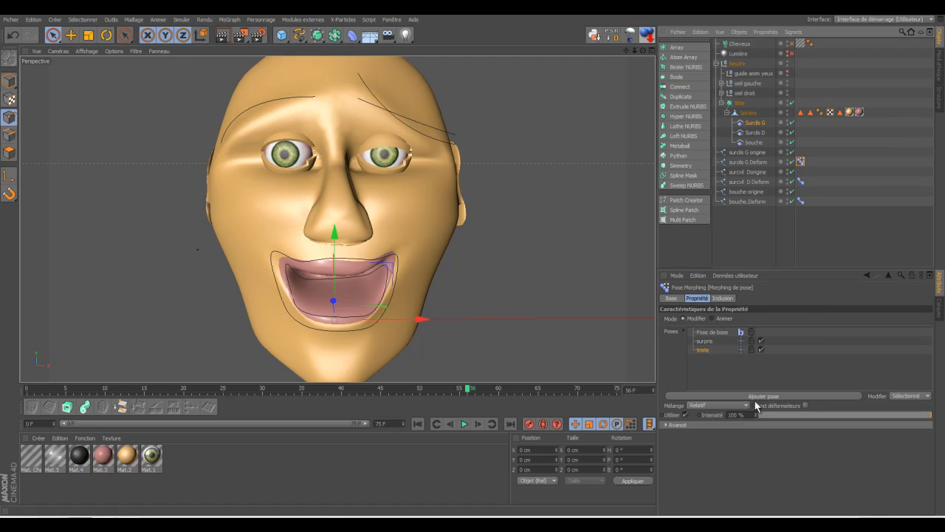
click(766, 397)
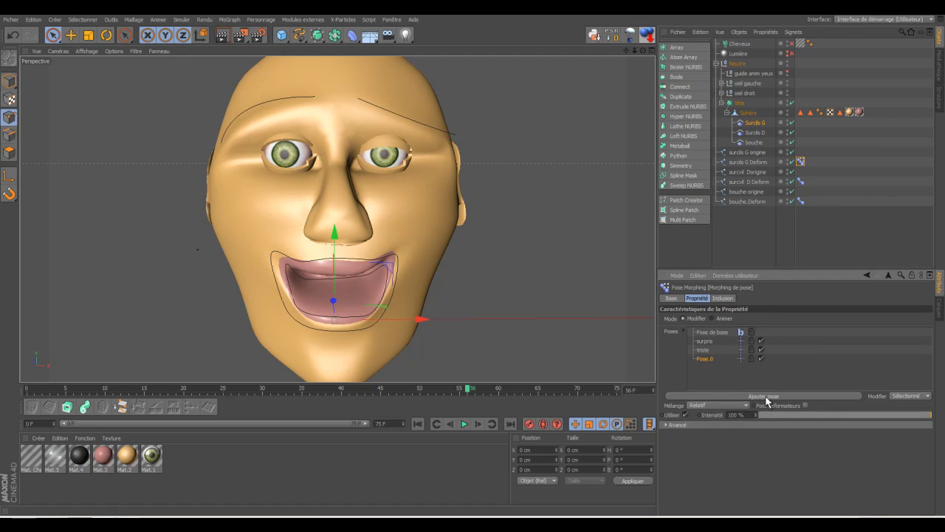
double_click(705, 359)
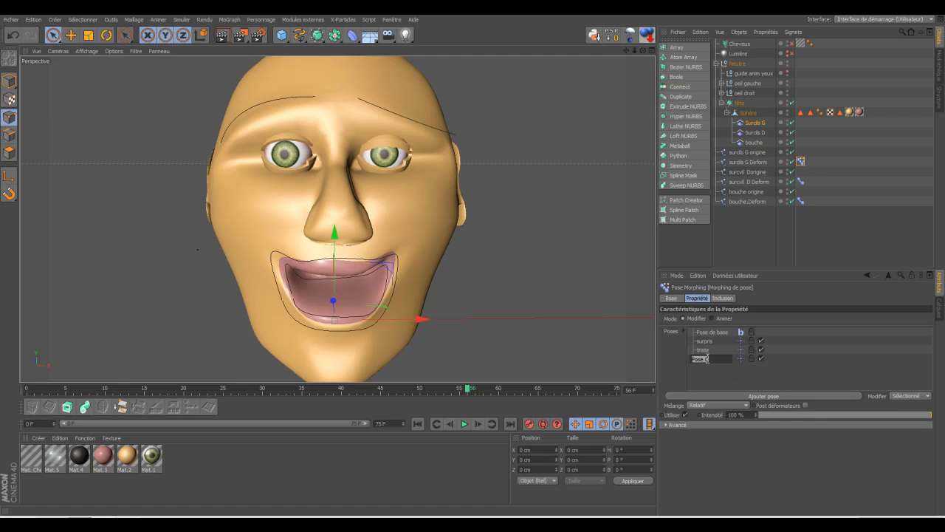
key(BackSpace)
text(colère)
key(Return)
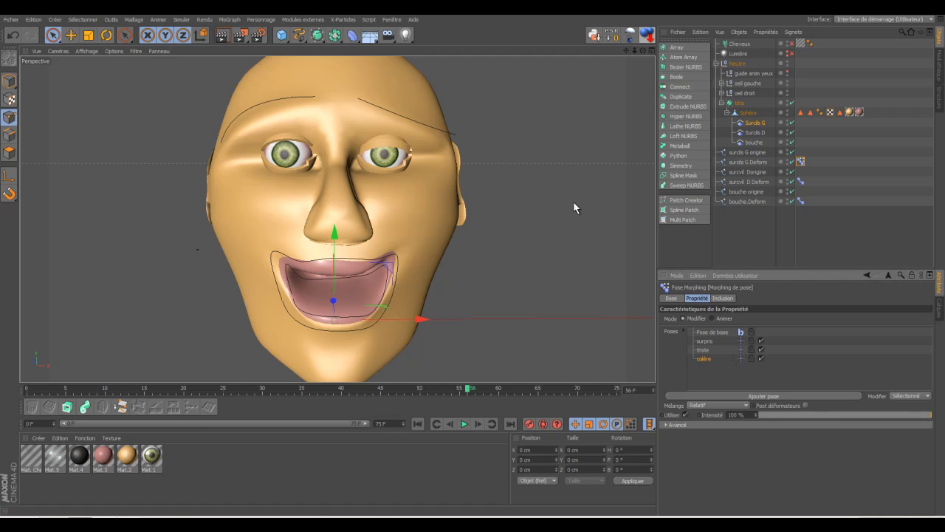
On the surcils G Deform spline, lower the inner eyebrow point to about Y 9.6 cm and raise the middle point to about Y 20 cm
click(755, 163)
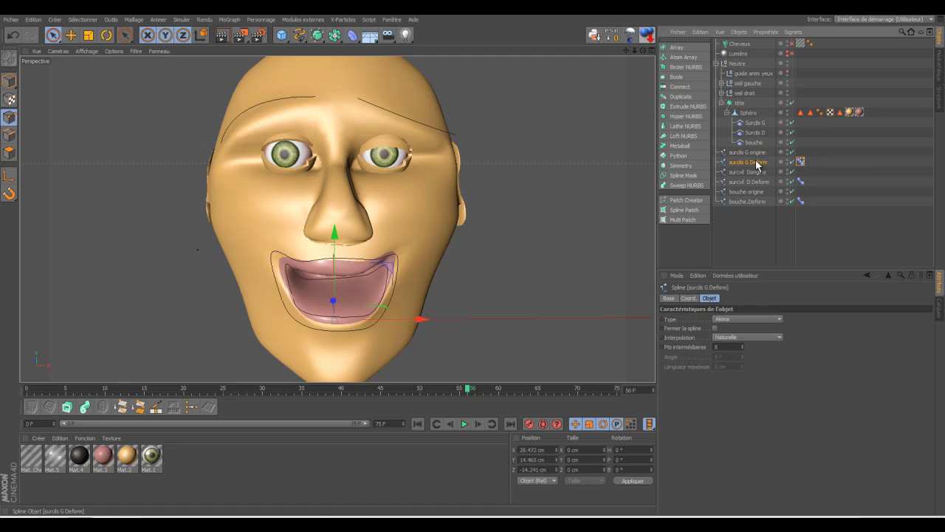
click(358, 98)
drag(358, 64, 361, 110)
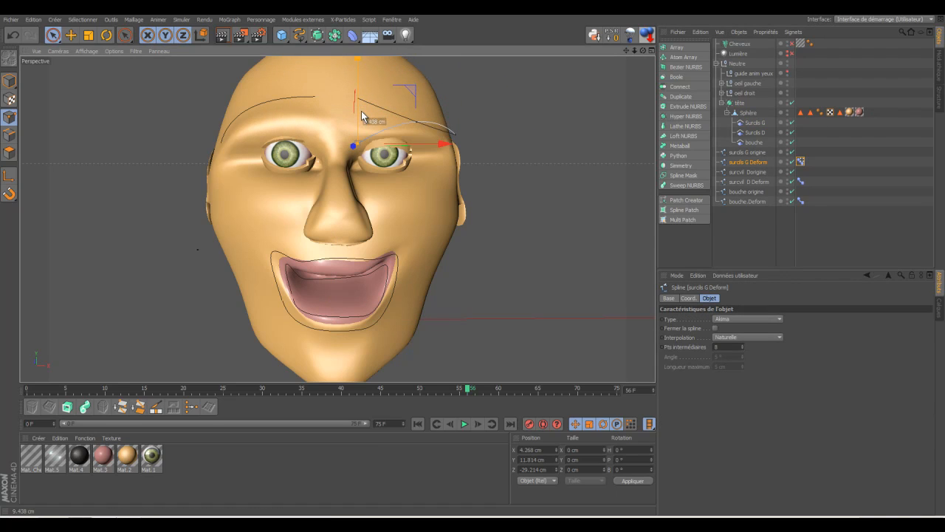
click(416, 122)
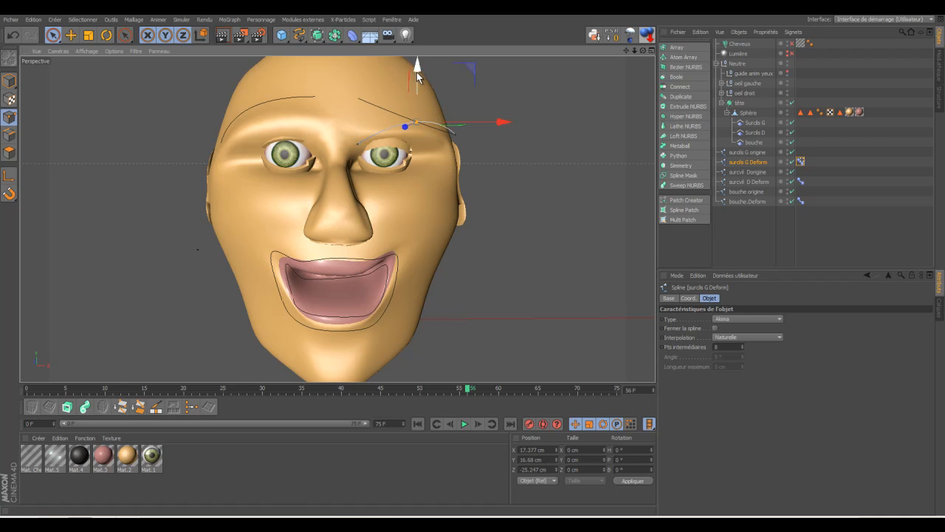
drag(417, 76, 418, 61)
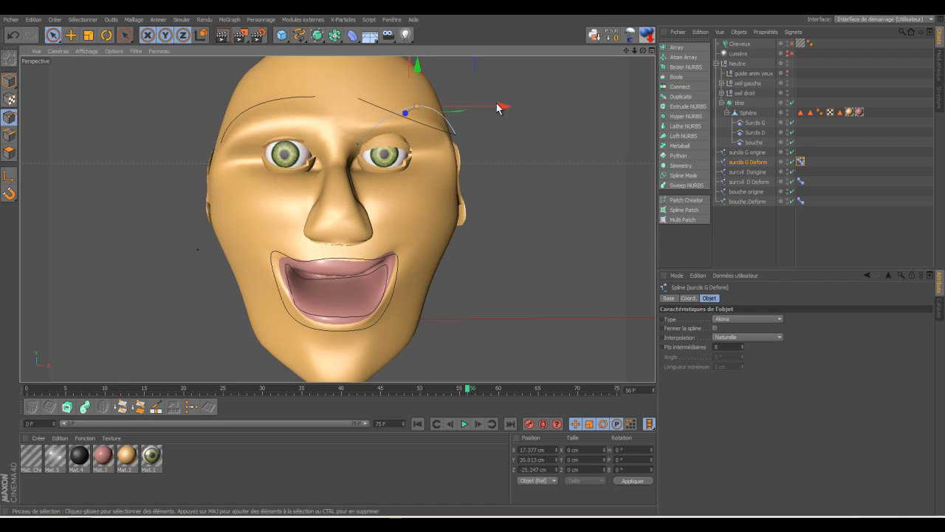
drag(481, 110, 350, 157)
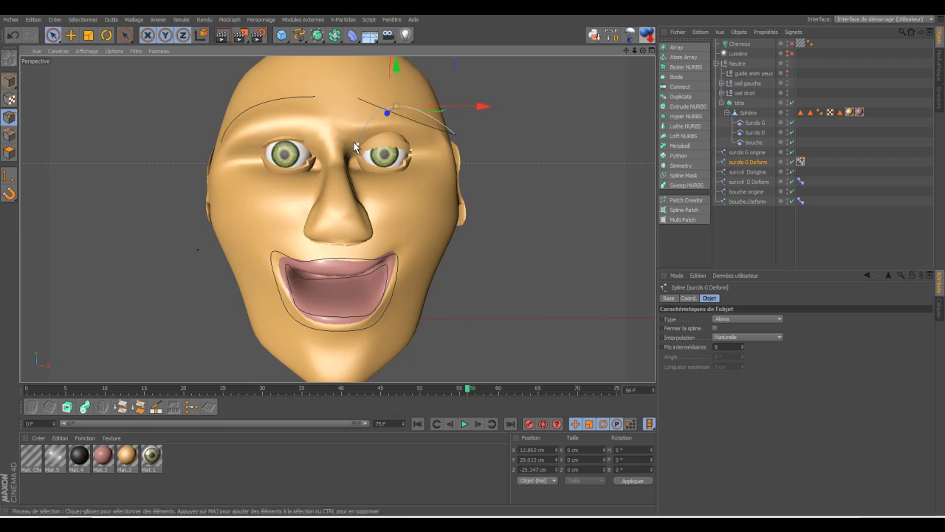
drag(480, 106, 495, 108)
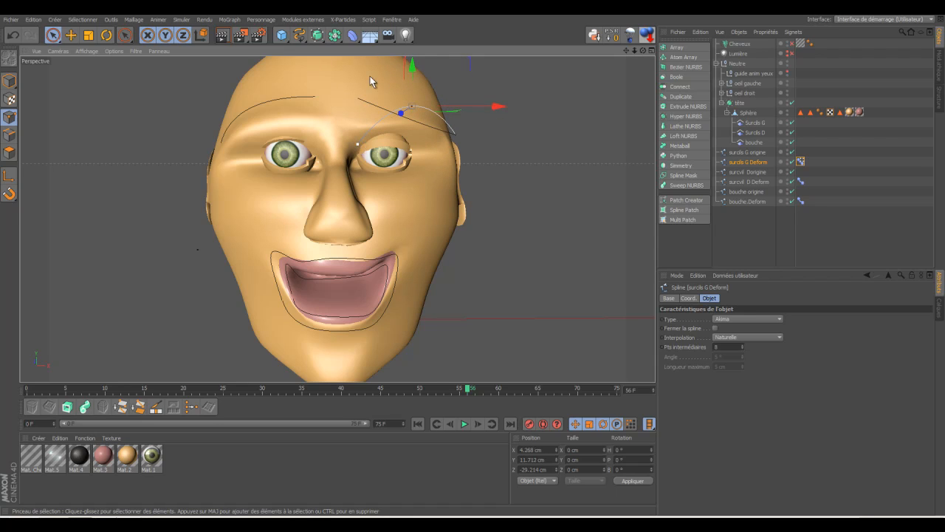
drag(360, 68, 362, 77)
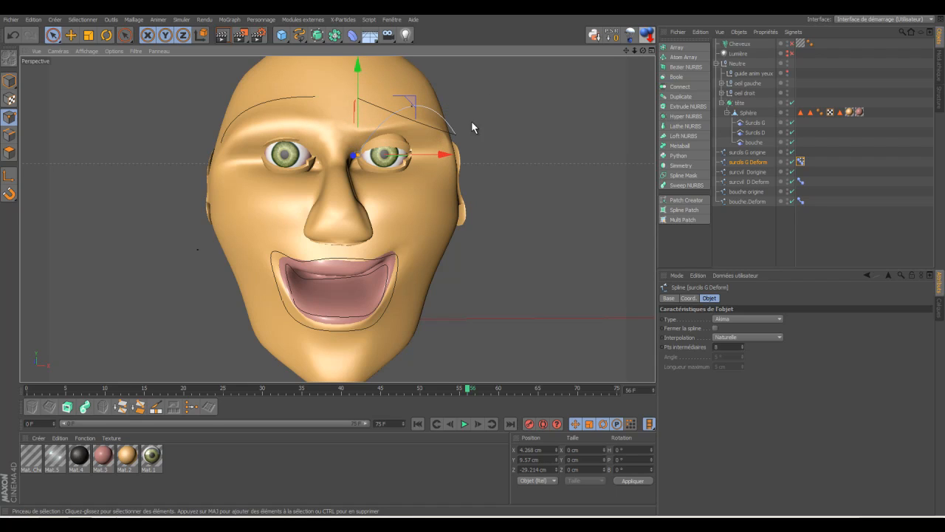
Refine the angry eyebrow curve: outer point to about X 25.9 cm, middle to Y 22.4 cm, inner to X 5.6 cm, Y 7.8 cm
click(455, 134)
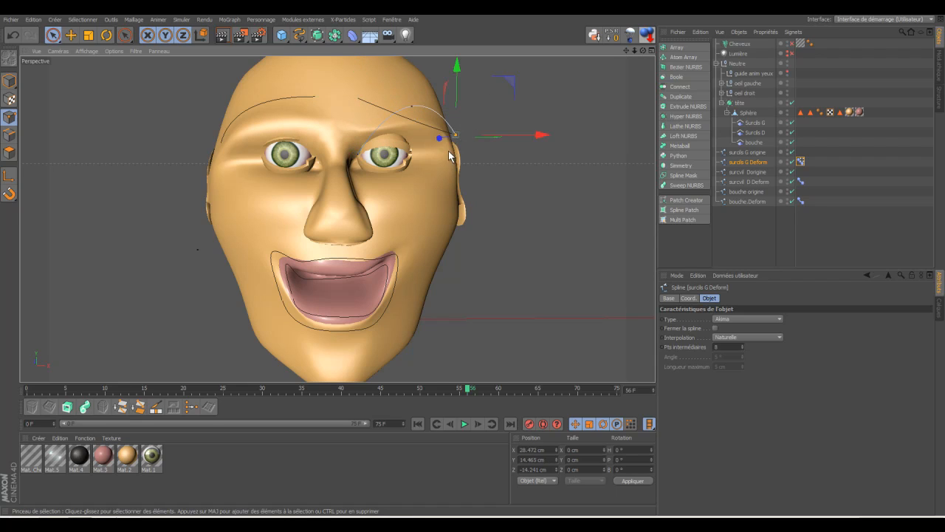
drag(540, 138, 530, 141)
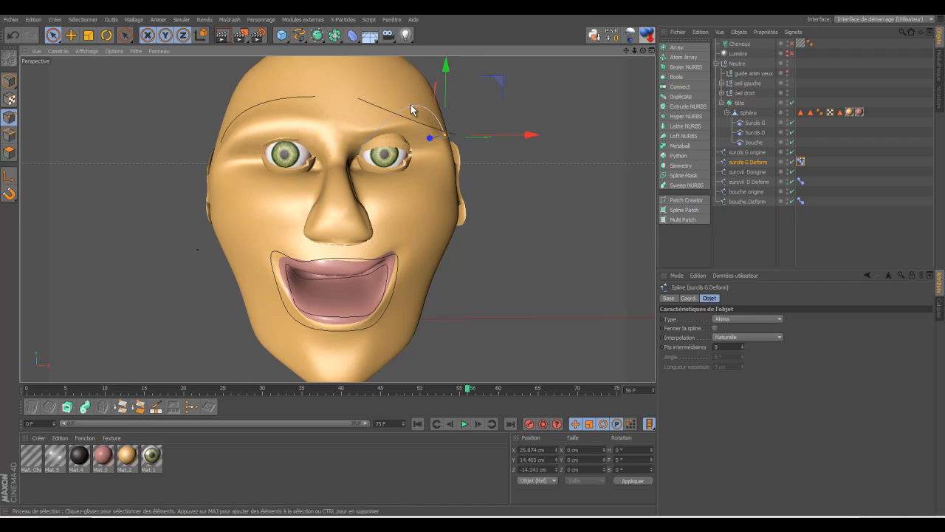
click(401, 112)
drag(412, 65, 413, 54)
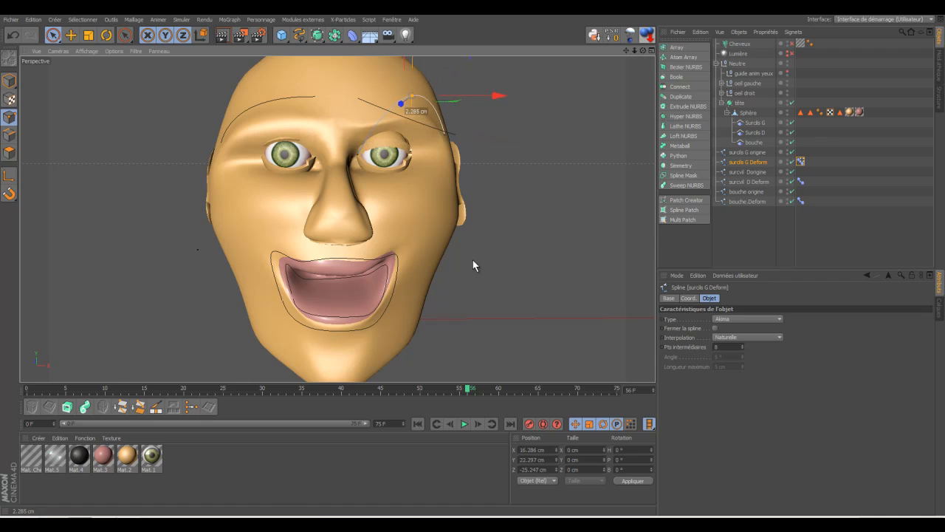
click(357, 155)
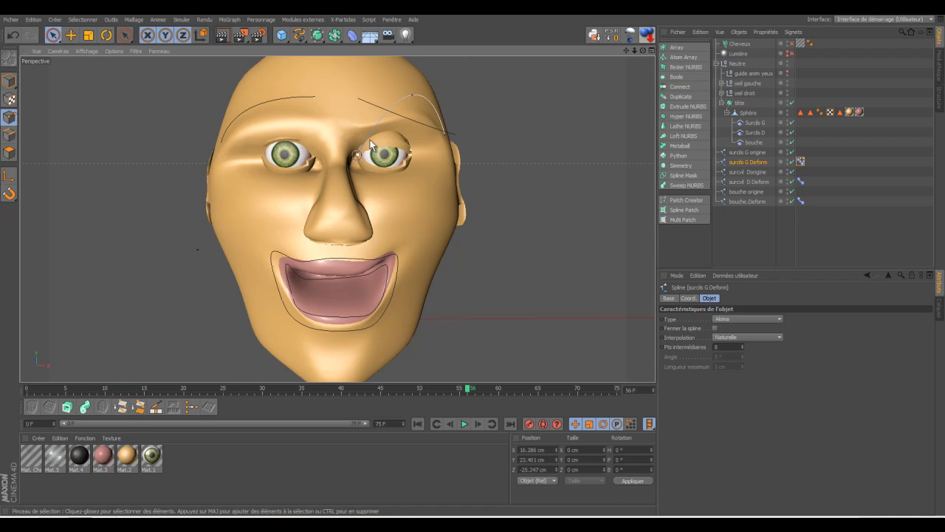
drag(356, 72, 360, 83)
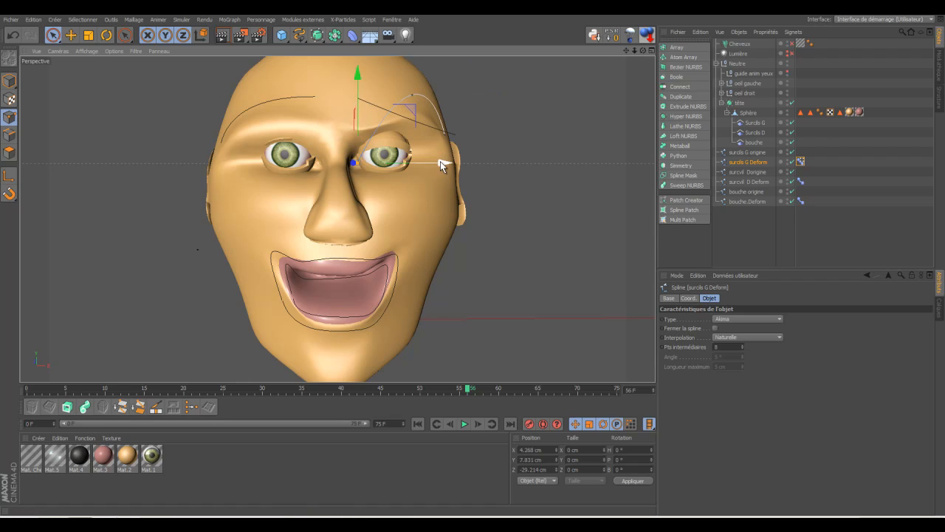
drag(440, 161, 447, 162)
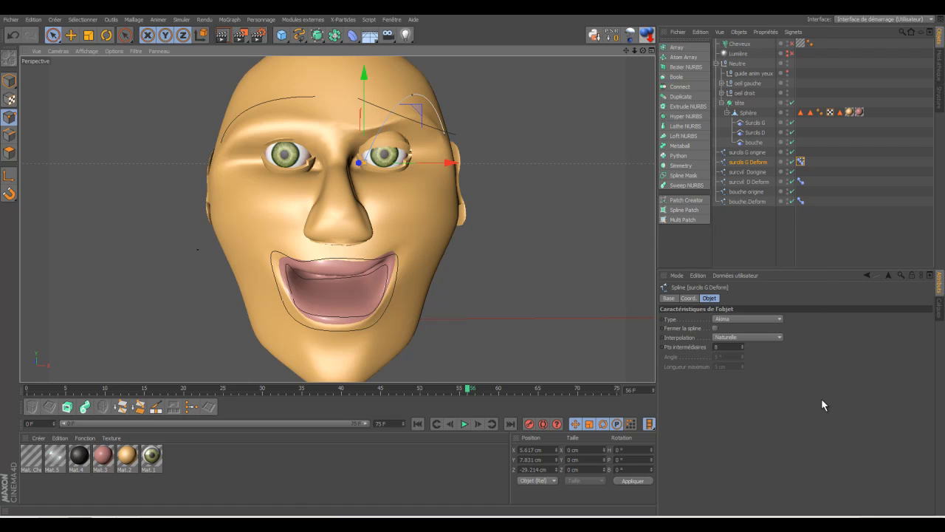
Switch the surcils G Deform morph tag to Animer mode and test the overall intensity at 0% and about 71%
click(801, 162)
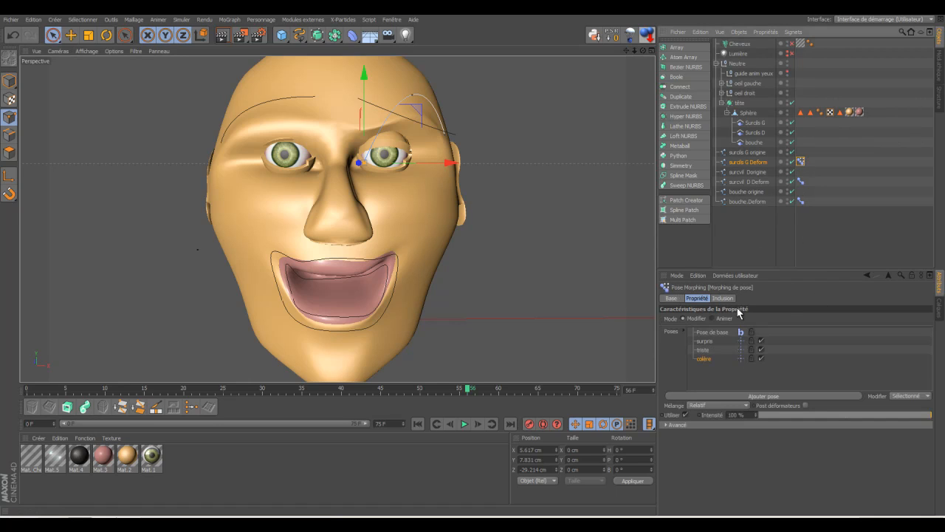
click(712, 317)
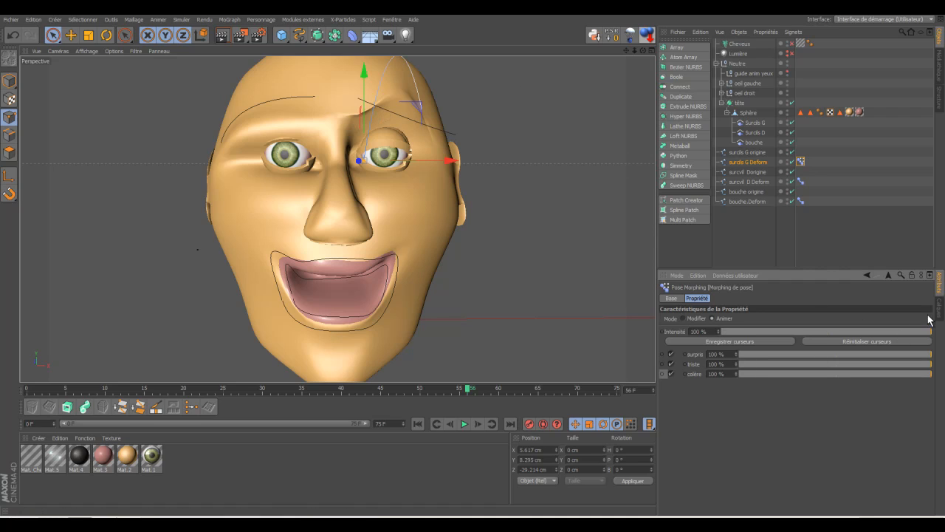
drag(930, 334, 706, 336)
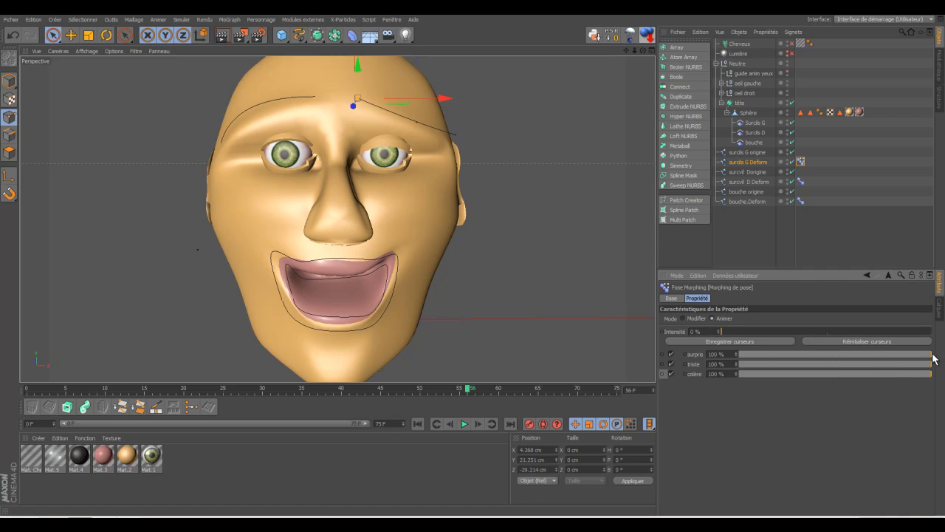
mouse_move(932, 357)
mouse_down()
mouse_move(791, 356)
mouse_move(932, 352)
mouse_up()
drag(724, 332, 873, 335)
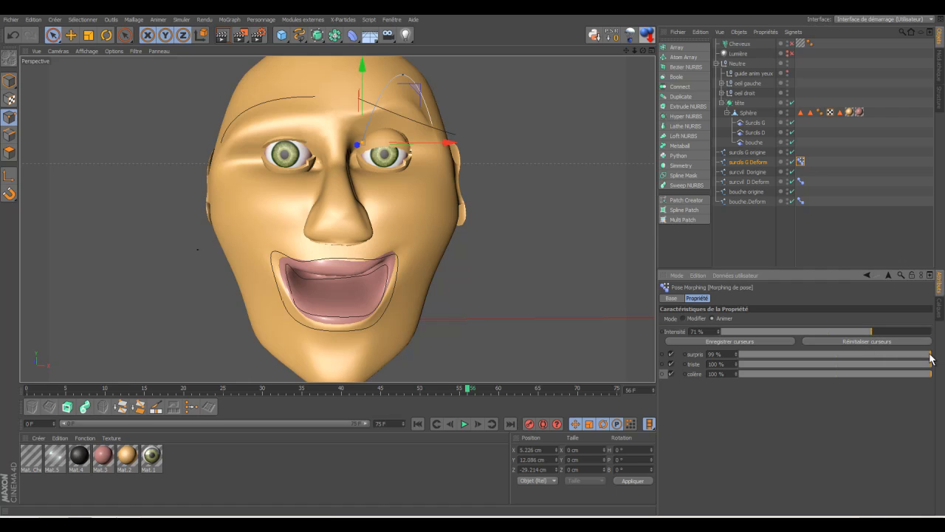
Reduce the triste and colère strengths to 0% and surpris to about 1%, with overall intensity at about 99%
drag(930, 354, 709, 361)
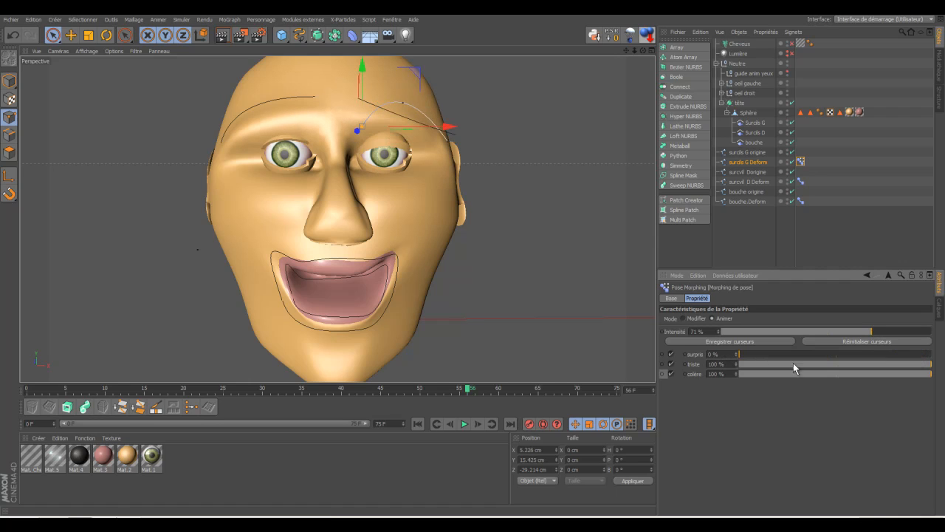
drag(935, 367, 736, 368)
drag(933, 375, 819, 374)
drag(761, 371, 717, 371)
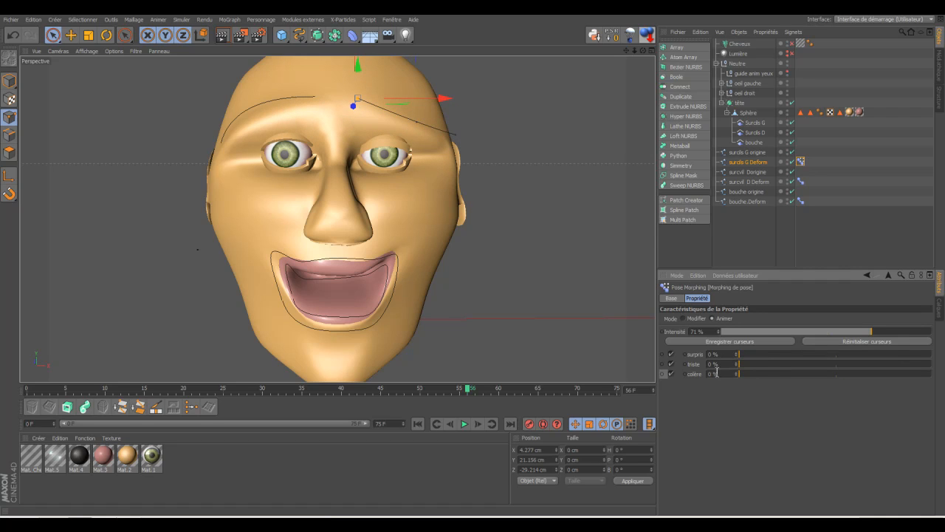
click(739, 355)
drag(872, 333, 935, 332)
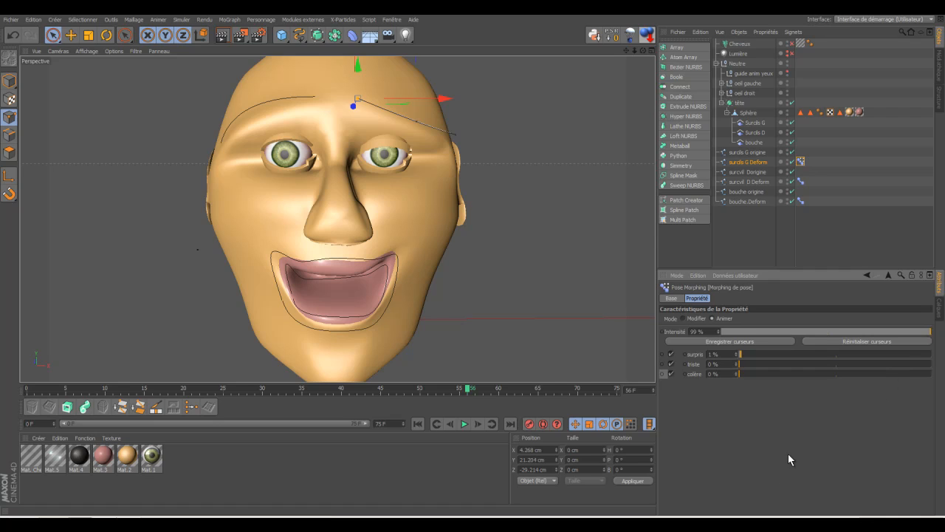
Enable Points mixing in the pose morph tags of the surcvil D Deform and bouche.Deform splines
click(766, 186)
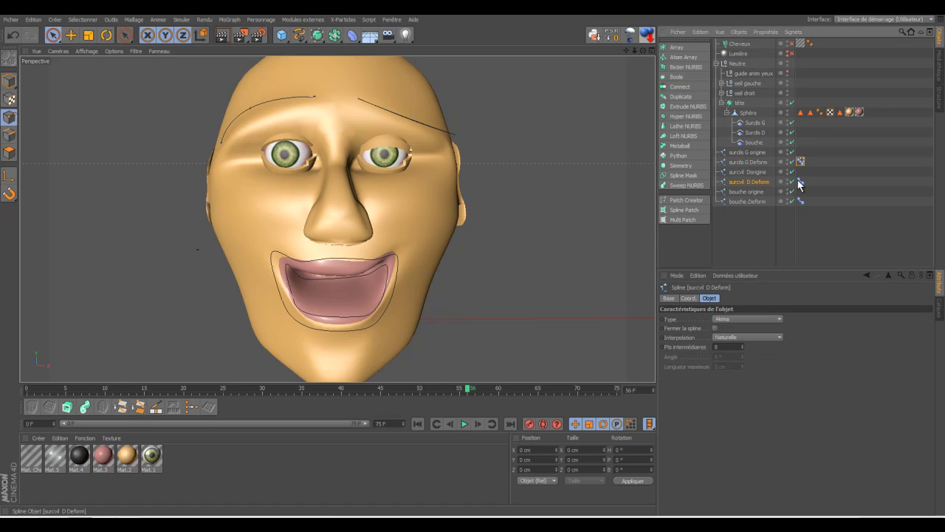
click(800, 182)
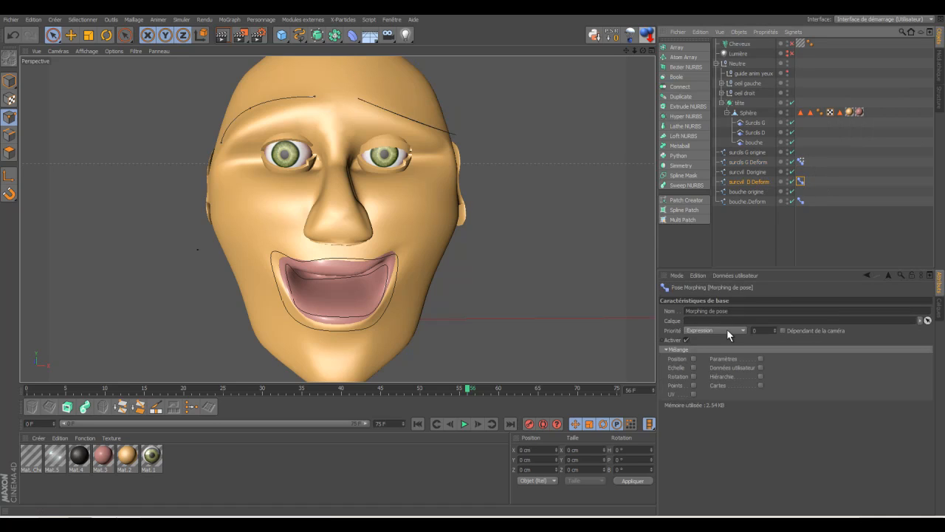
click(693, 385)
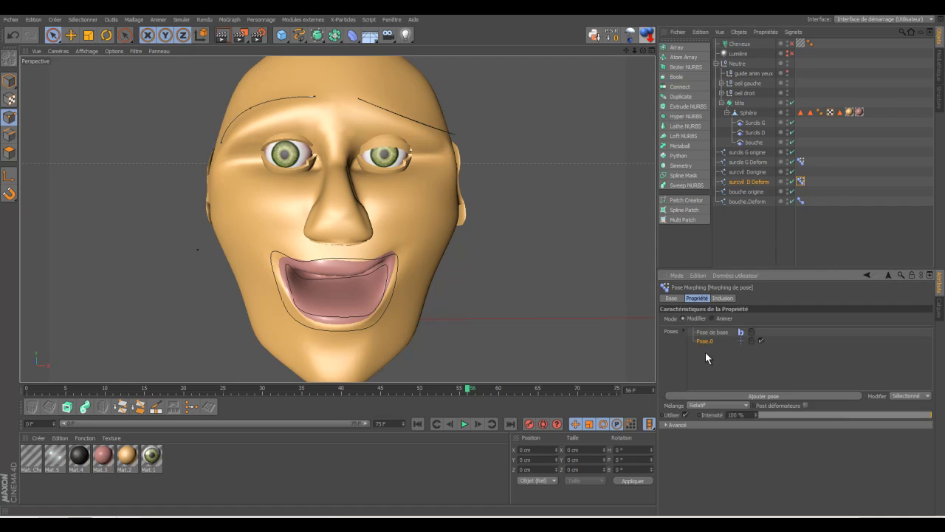
click(801, 201)
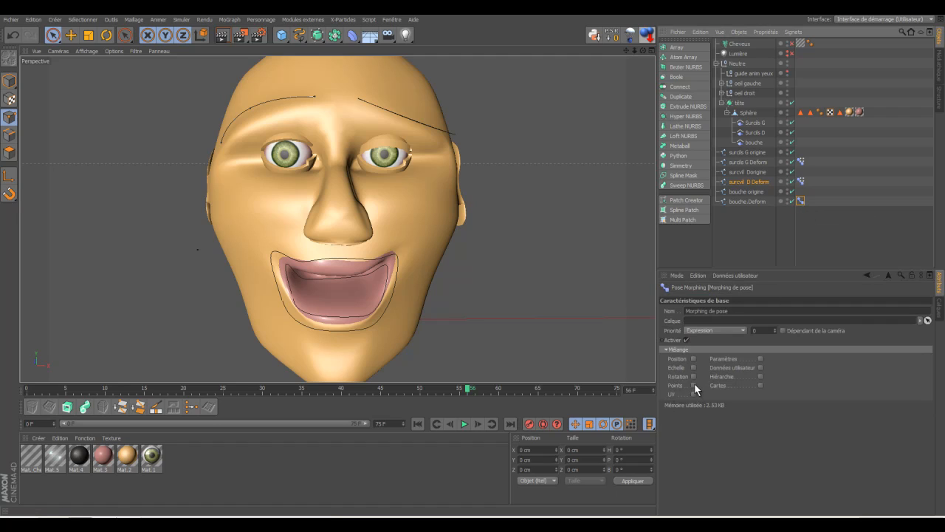
click(694, 385)
Return the surcils G Deform pose morph tag to Modifier mode to show its pose list
click(802, 183)
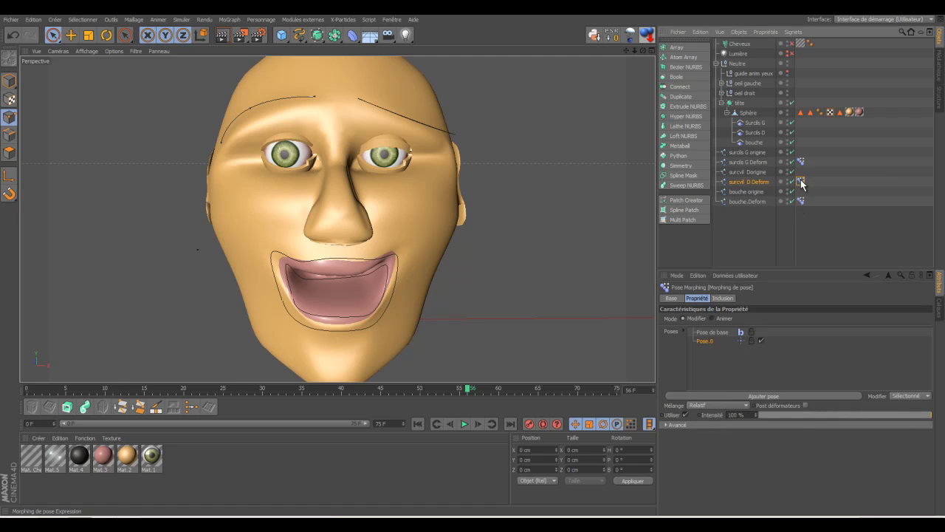
click(801, 163)
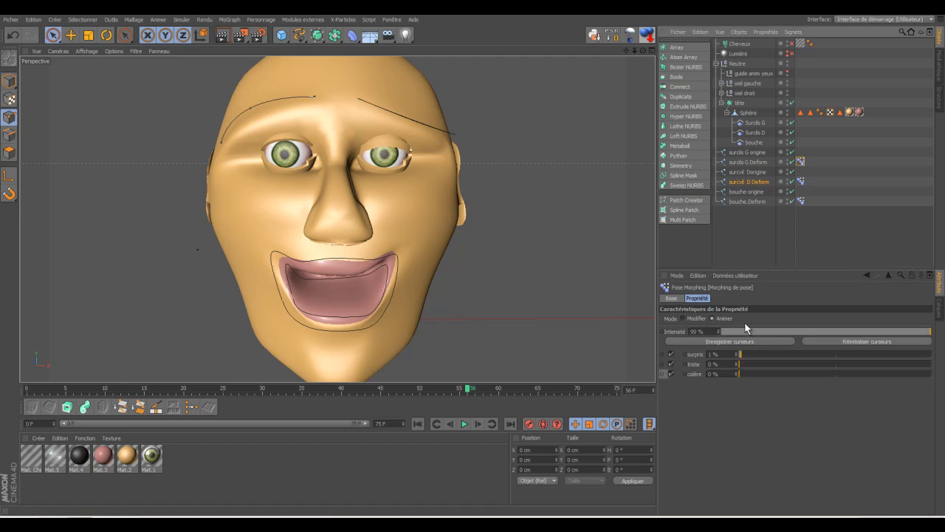
click(685, 318)
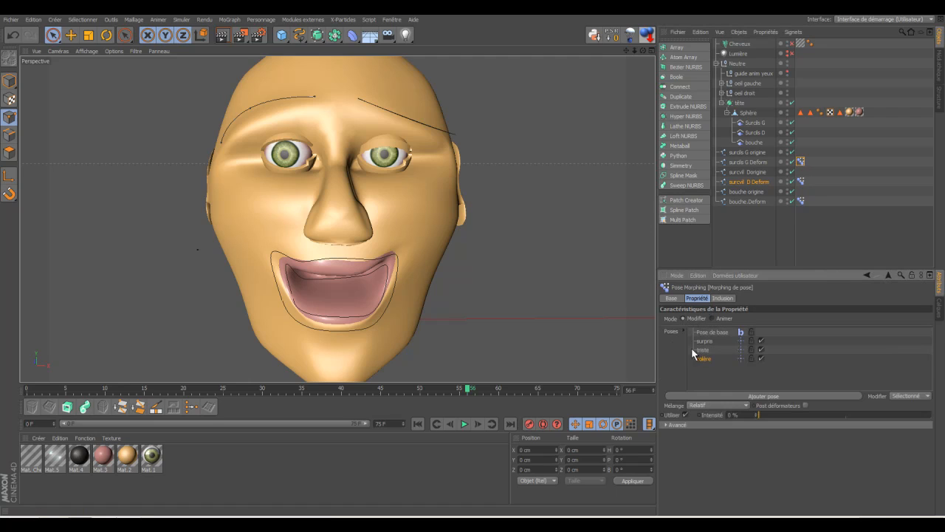
Rename the existing pose in the surcvil D Deform pose morph tag to surpris
click(801, 181)
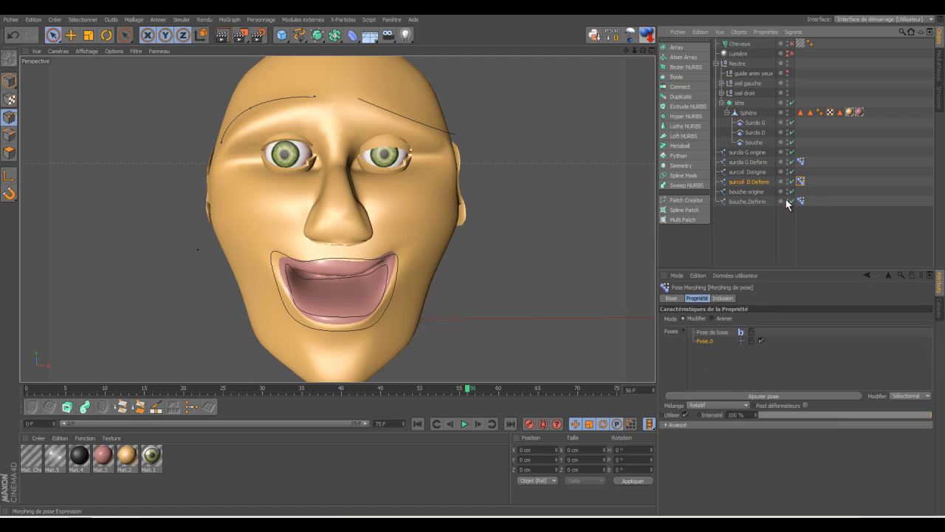
double_click(704, 341)
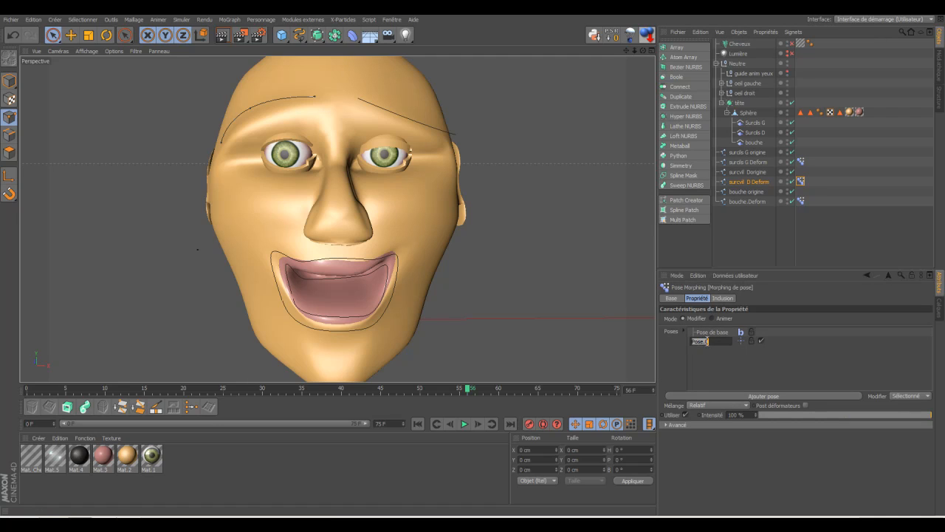
key(BackSpace)
text(surpris)
click(709, 354)
Add a pose named triste to the surcvil D Deform pose morph tag
click(734, 395)
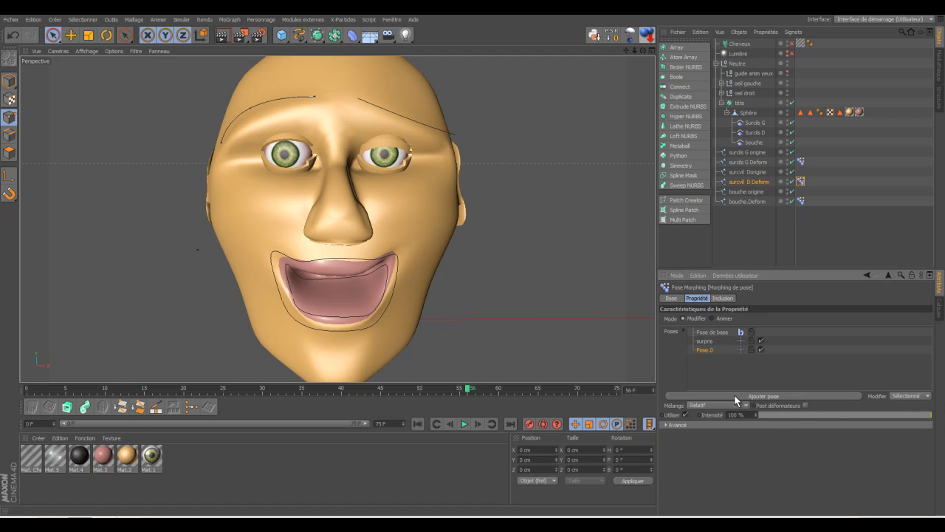
double_click(714, 349)
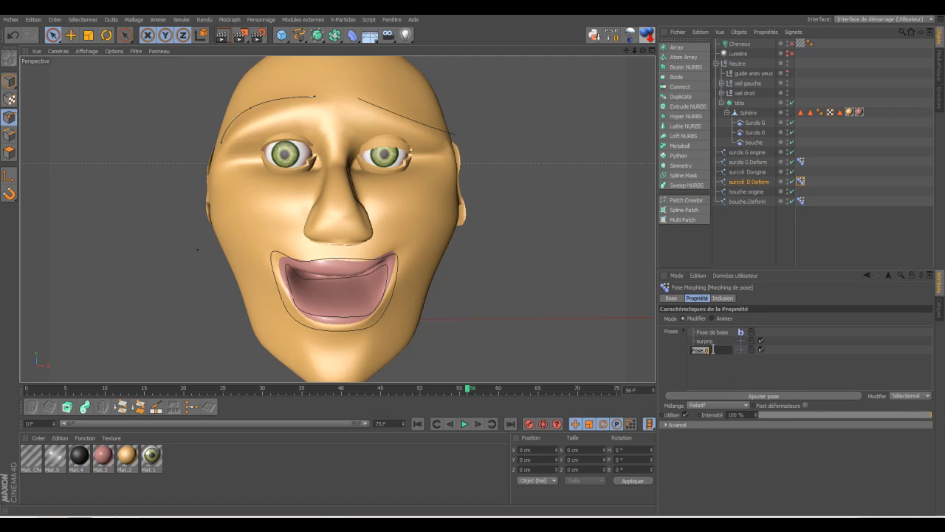
key(BackSpace)
text(triste)
click(717, 364)
Add a pose named colère to the surcvil D Deform pose morph tag
click(771, 396)
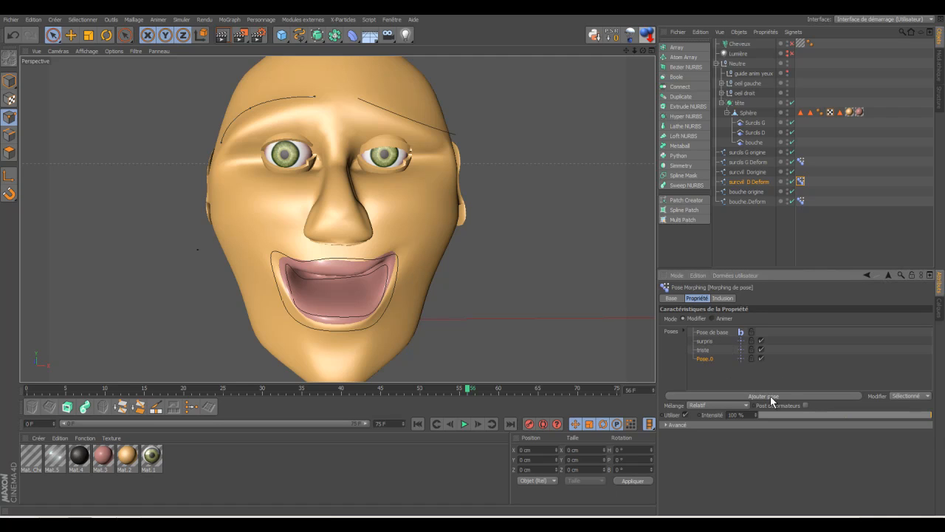
double_click(706, 358)
text(co)
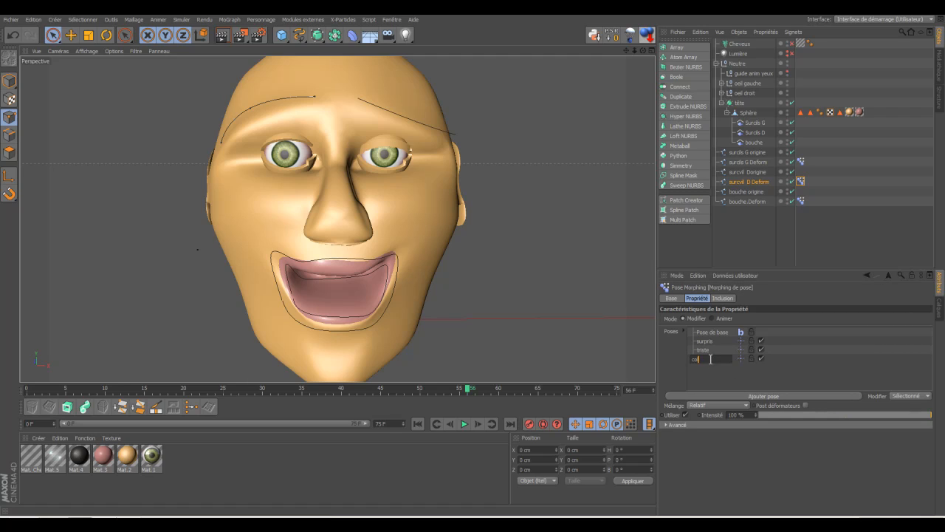
text(lère)
key(Return)
Rename the existing pose in the bouche.Deform pose morph tag to surpris
click(801, 201)
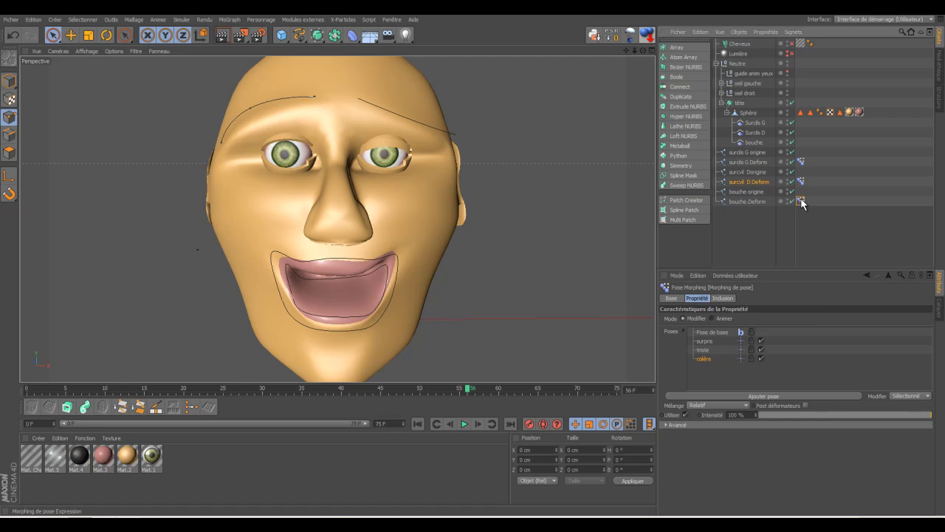
double_click(708, 340)
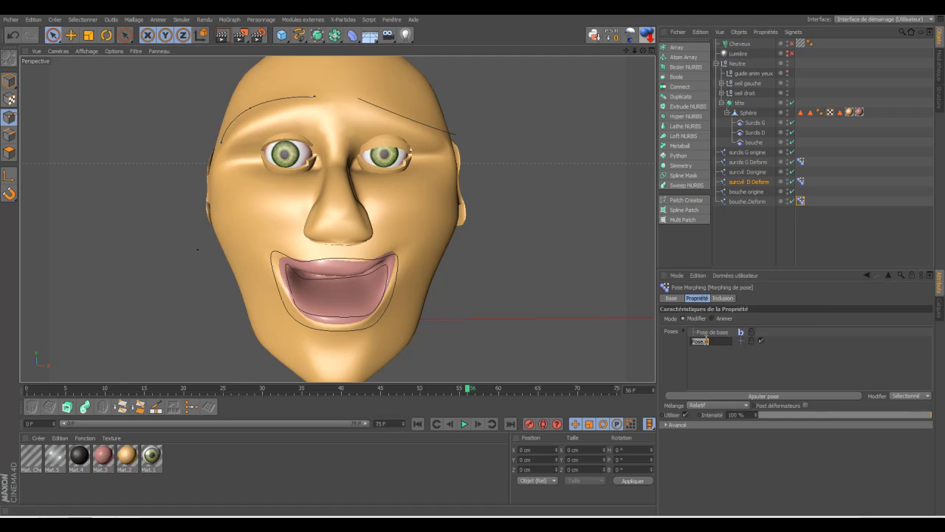
key(BackSpace)
text(surpris)
key(Return)
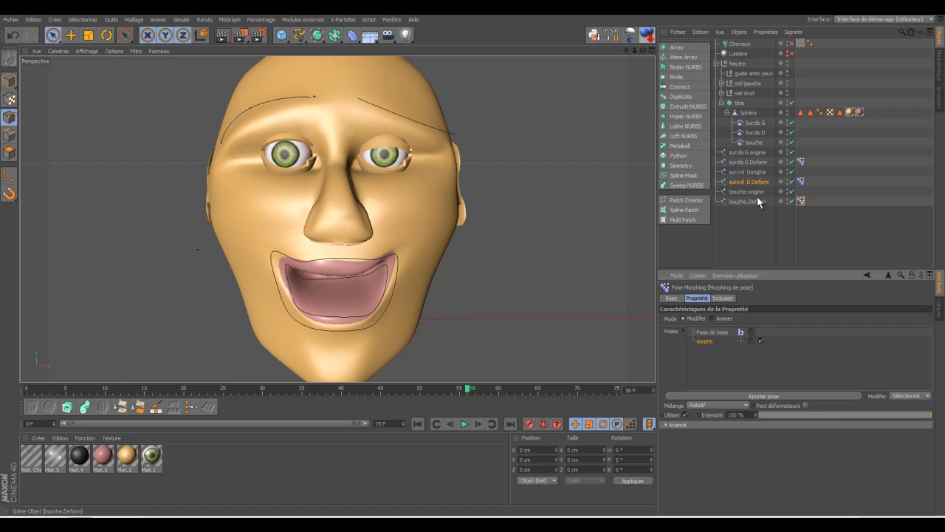
Add a pose named triste to the bouche.Deform pose morph tag
click(740, 398)
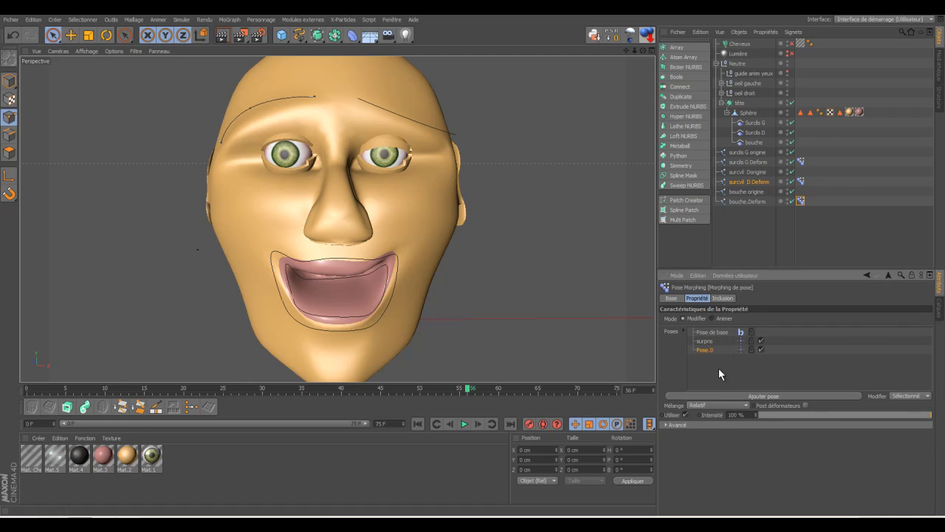
double_click(705, 350)
key(BackSpace)
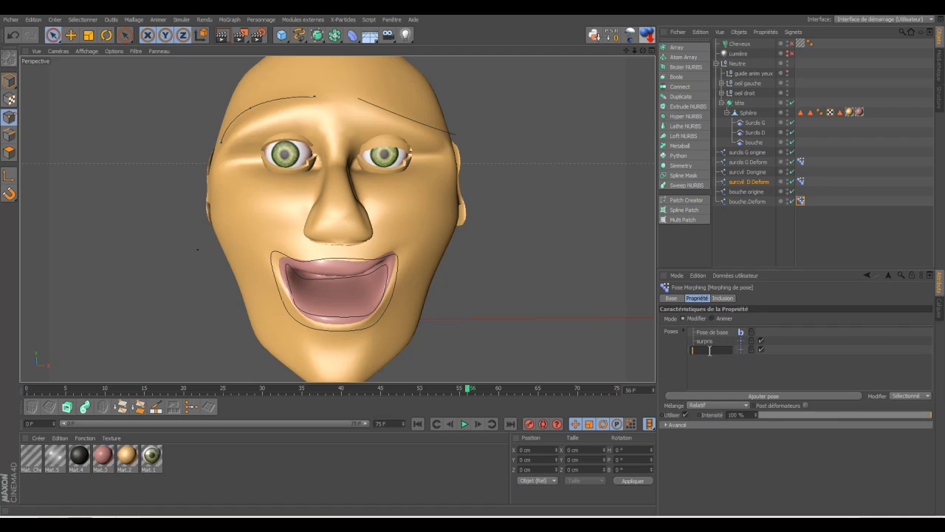
text(triste)
key(Return)
Add a pose named colère to the bouche.Deform pose morph tag
click(760, 395)
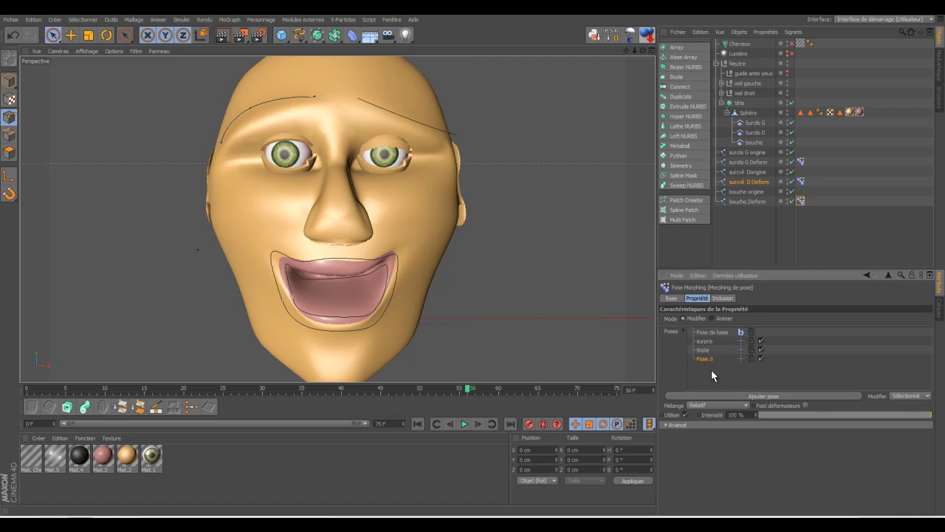
double_click(705, 358)
key(BackSpace)
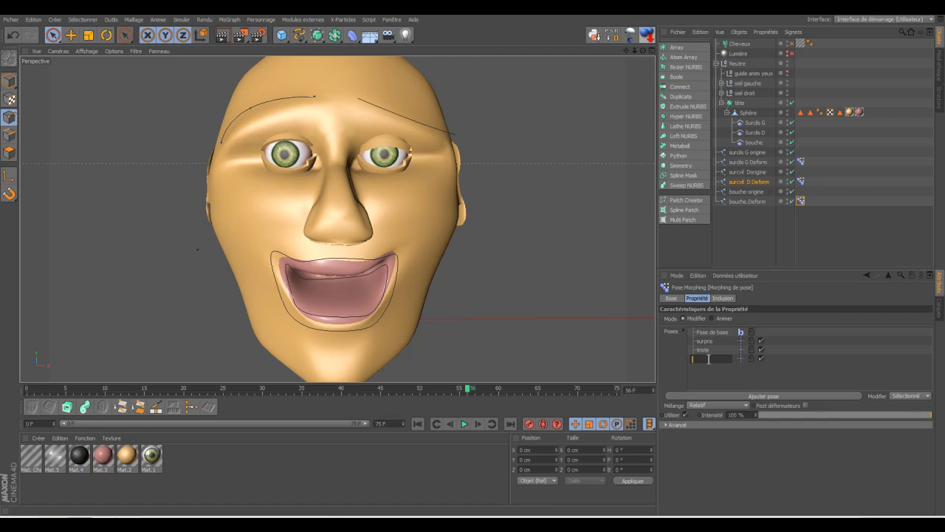
text(colère)
key(Return)
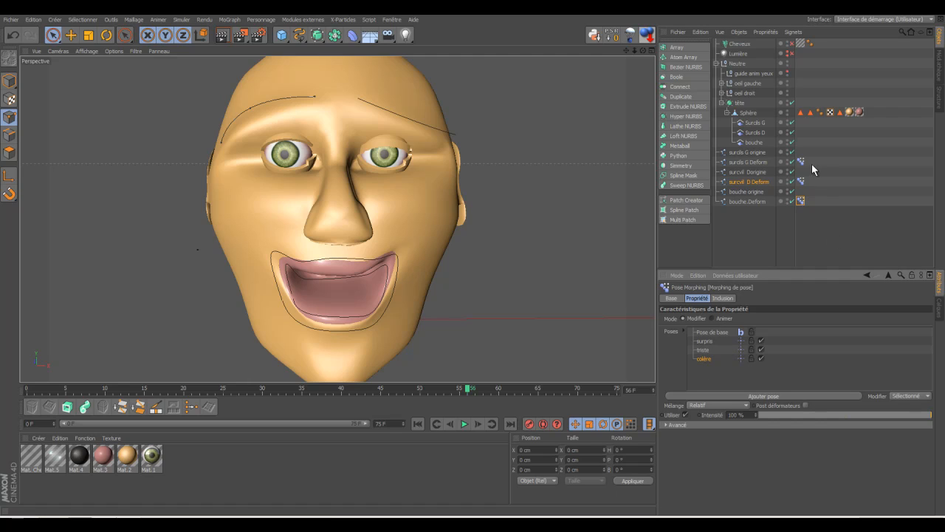
In the surpris pose of surcvil D Deform, lower the eyebrow spline's inner end point to Y about 20.1 cm
click(802, 182)
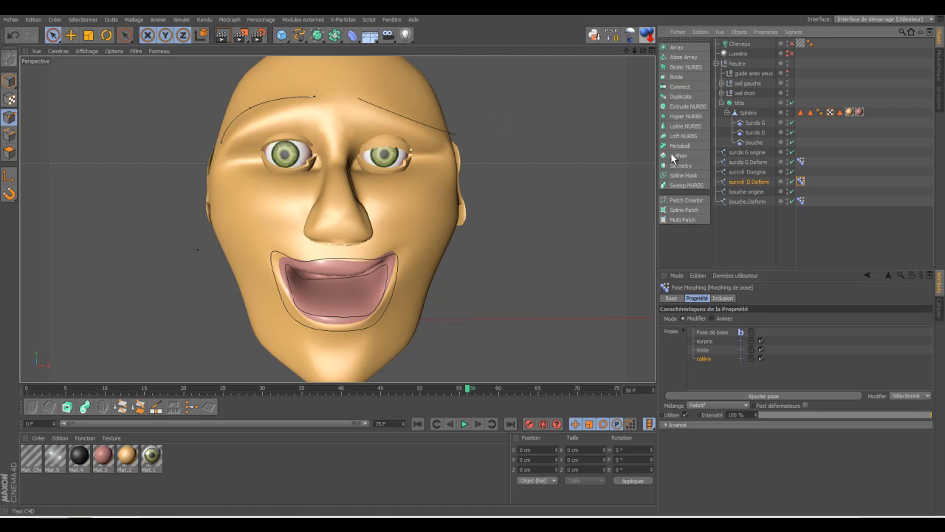
click(52, 36)
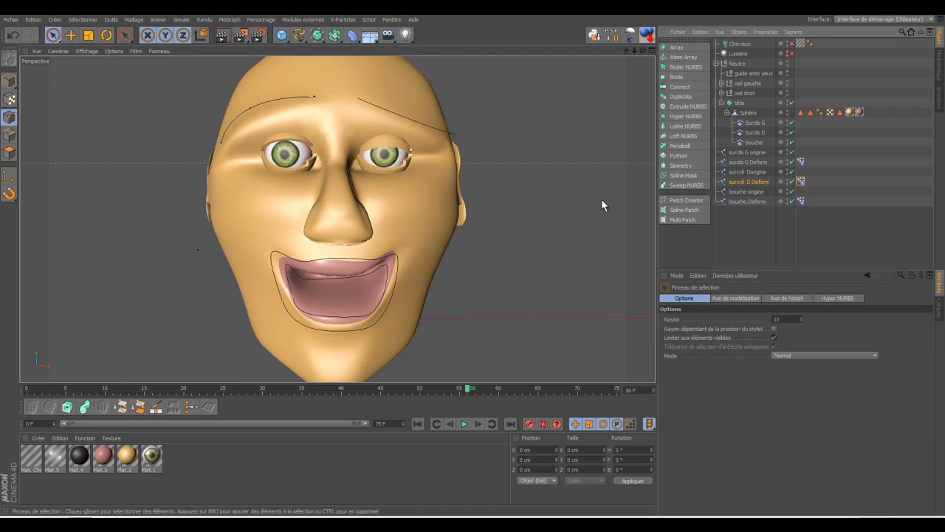
click(801, 181)
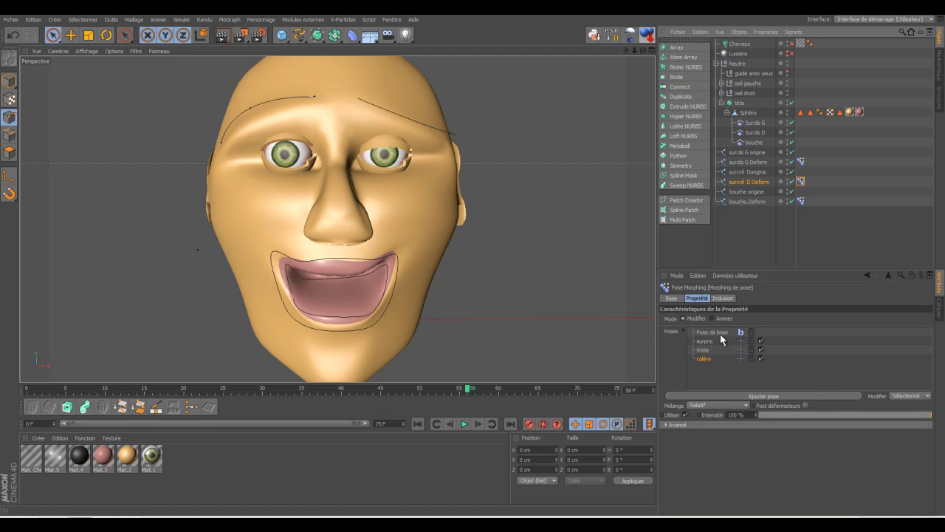
click(704, 341)
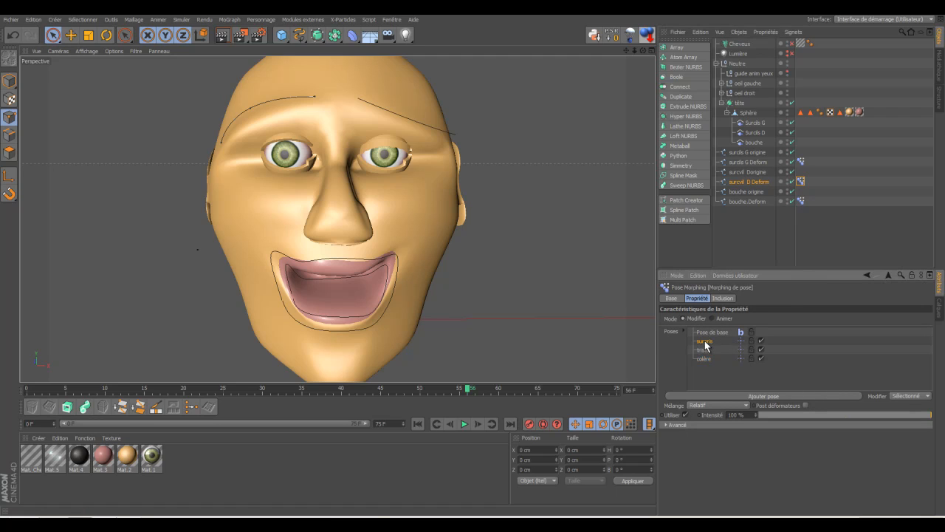
click(313, 97)
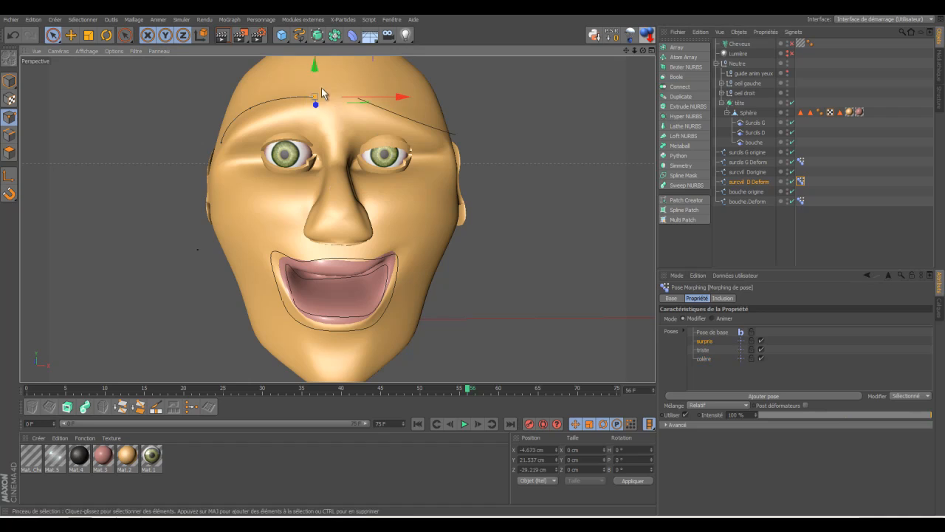
mouse_move(314, 64)
mouse_down()
mouse_move(314, 84)
mouse_move(316, 74)
mouse_up()
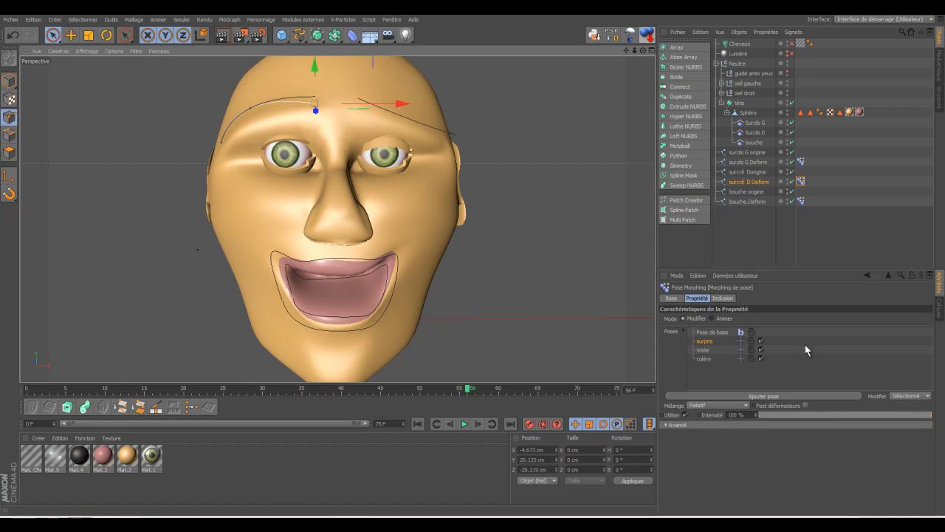
Reduce the Rayon of the Surcils D spline deformer to 8 cm
click(762, 134)
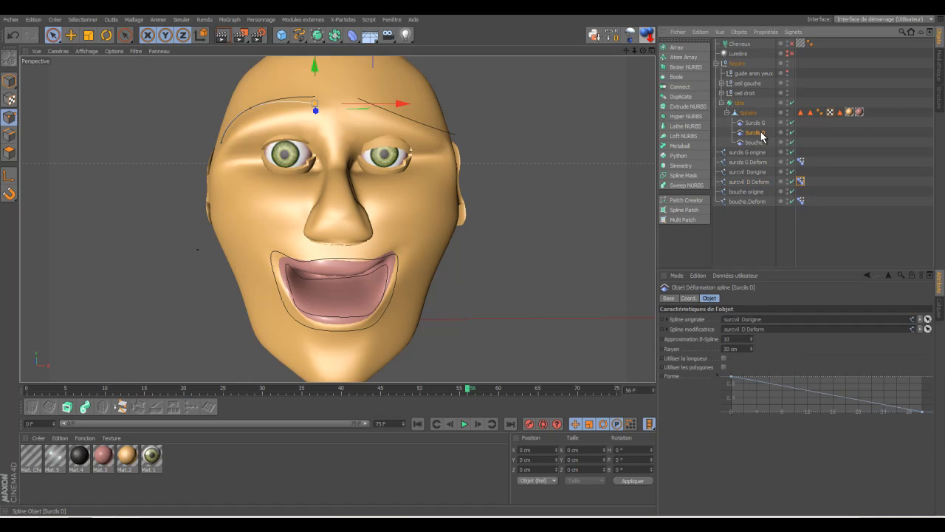
click(750, 348)
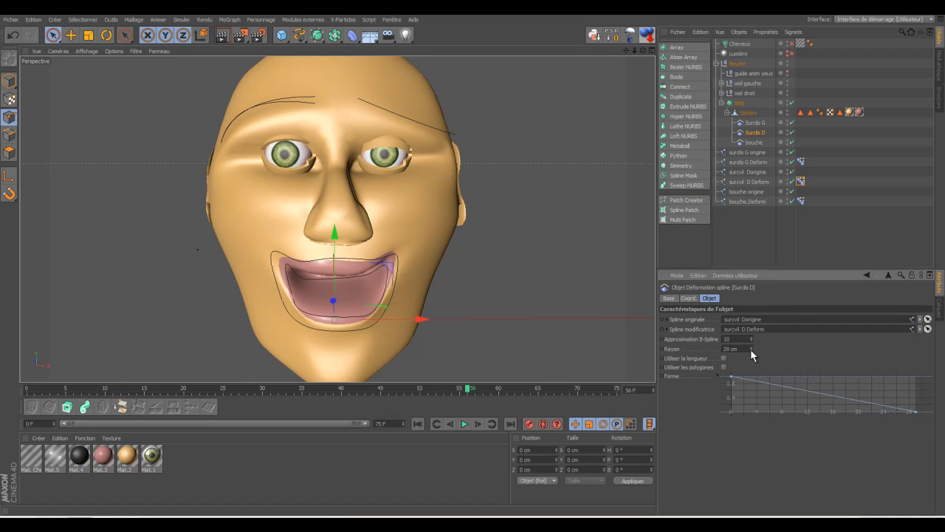
click(752, 349)
click(751, 350)
click(751, 350)
click(751, 349)
click(751, 349)
click(751, 350)
click(752, 350)
click(751, 349)
click(751, 349)
click(751, 349)
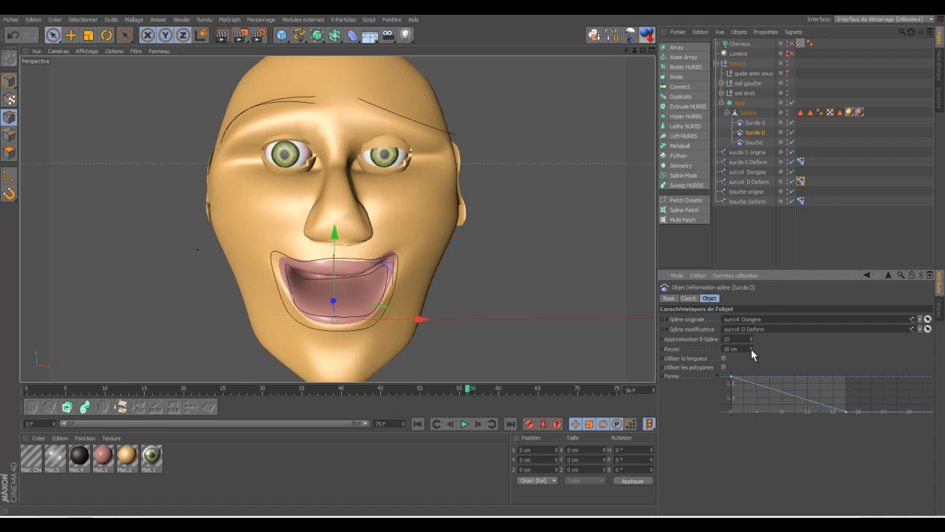
click(752, 350)
click(752, 349)
click(751, 349)
click(752, 349)
click(751, 349)
click(751, 349)
click(751, 349)
click(751, 349)
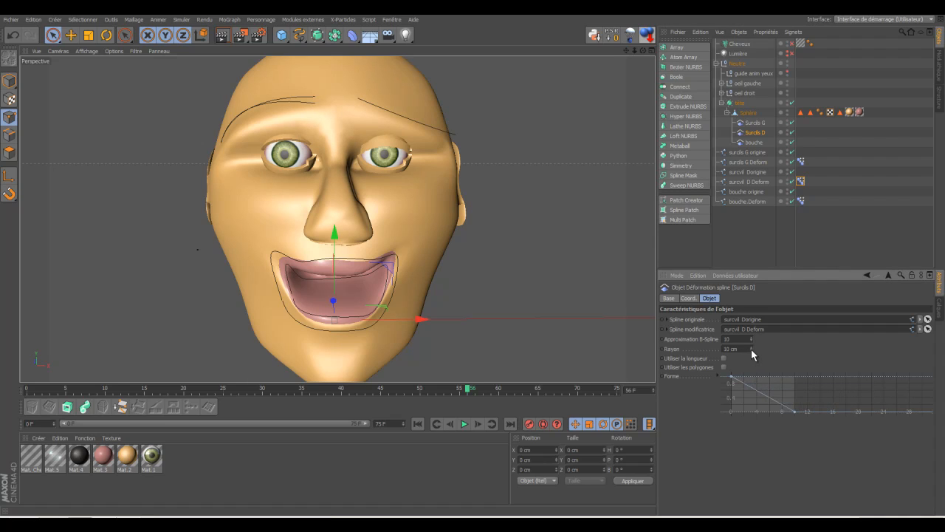
click(752, 350)
click(751, 349)
click(752, 349)
click(751, 346)
Adjust the B-Spline approximation of the Surcils D deformer, trying 14
click(751, 337)
click(751, 336)
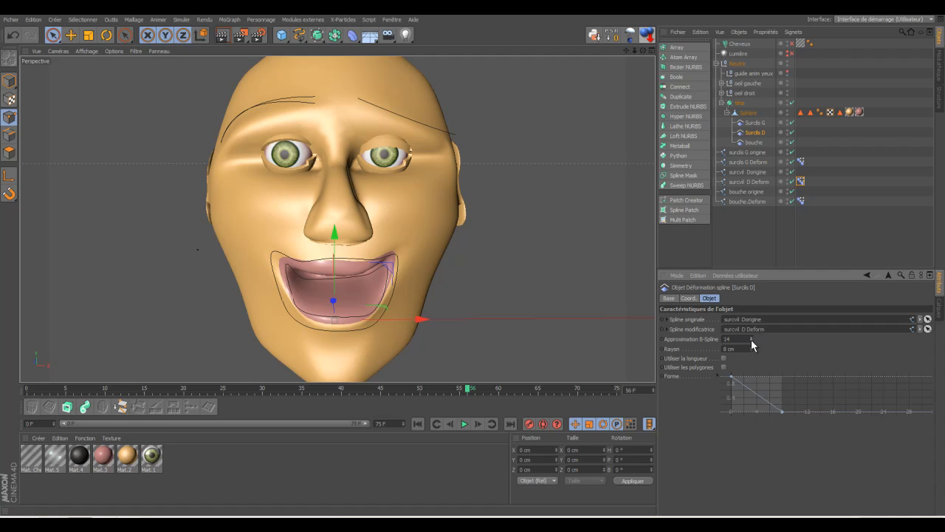
click(750, 341)
click(751, 341)
Reduce the Rayon of the bouche spline deformer to about 9 cm
click(760, 201)
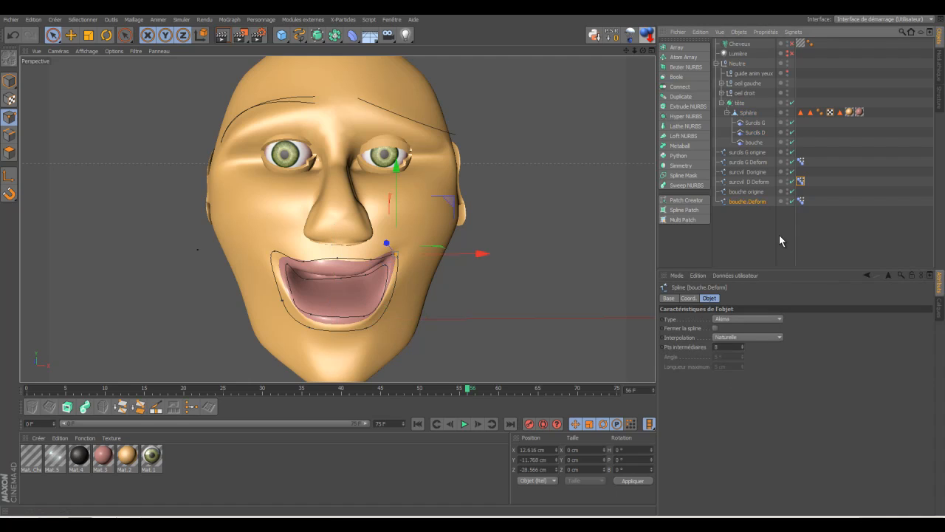
click(759, 142)
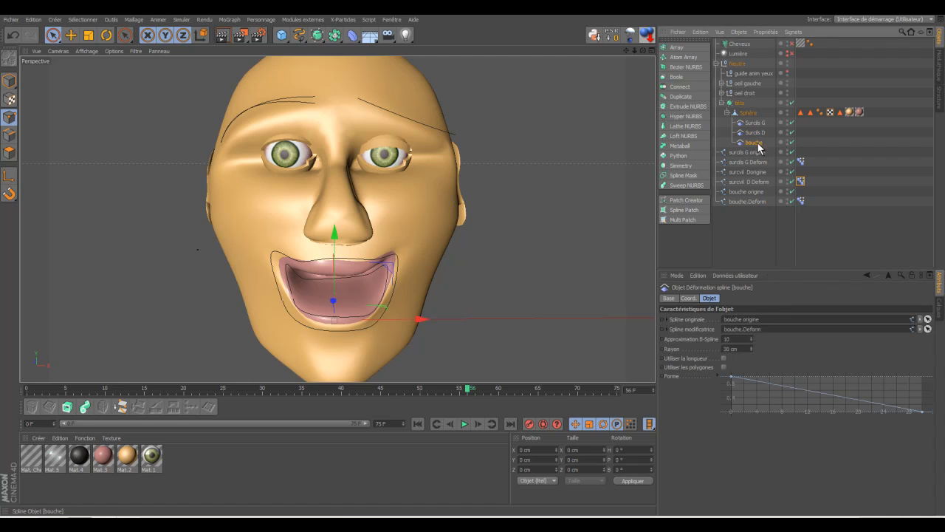
click(751, 351)
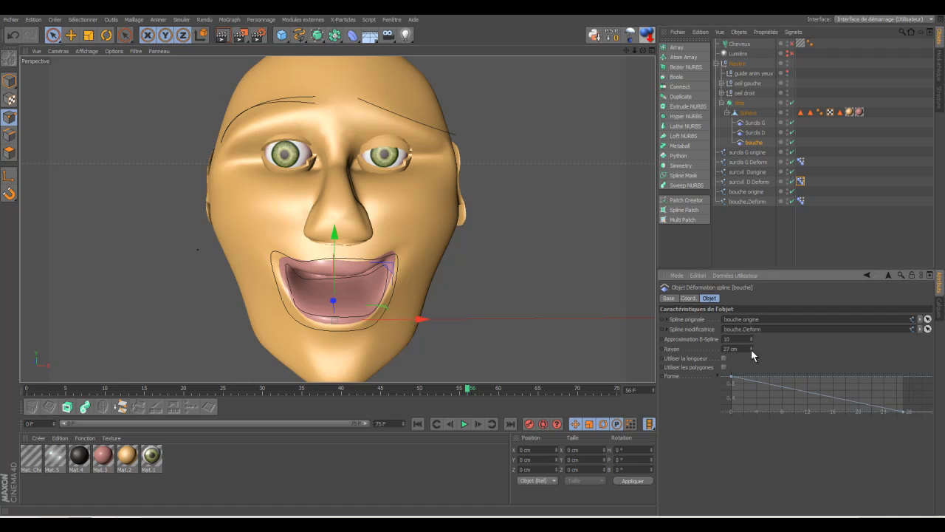
click(751, 350)
click(751, 350)
click(751, 350)
click(751, 350)
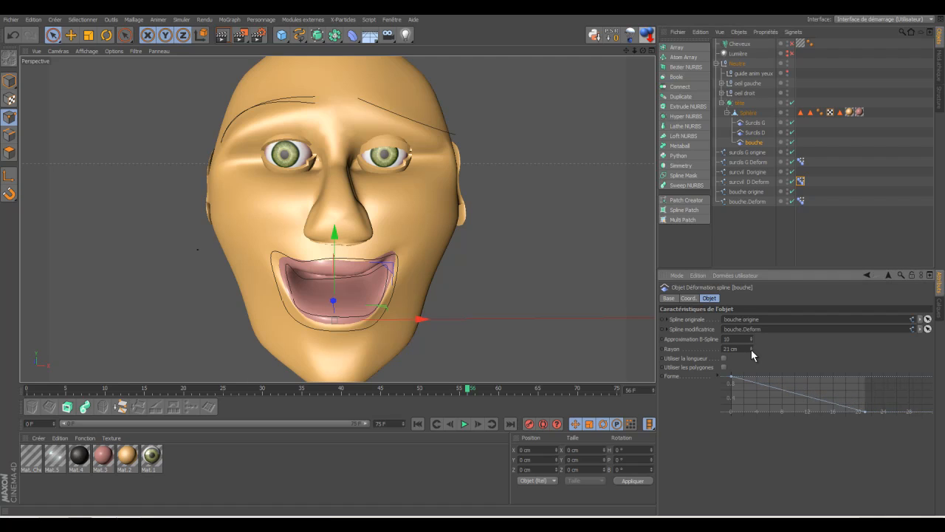
click(751, 350)
click(751, 351)
click(751, 350)
click(751, 350)
click(751, 350)
click(751, 350)
click(751, 351)
click(751, 350)
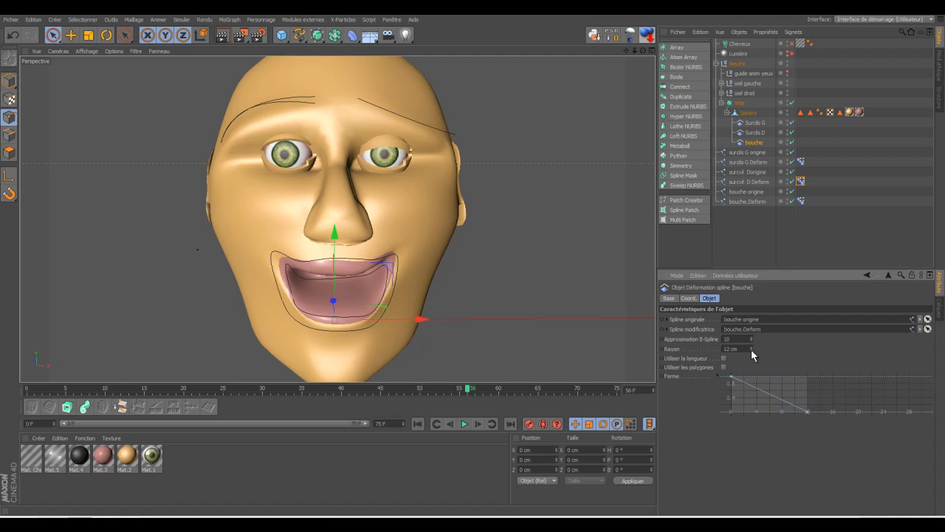
click(751, 350)
click(751, 350)
click(751, 350)
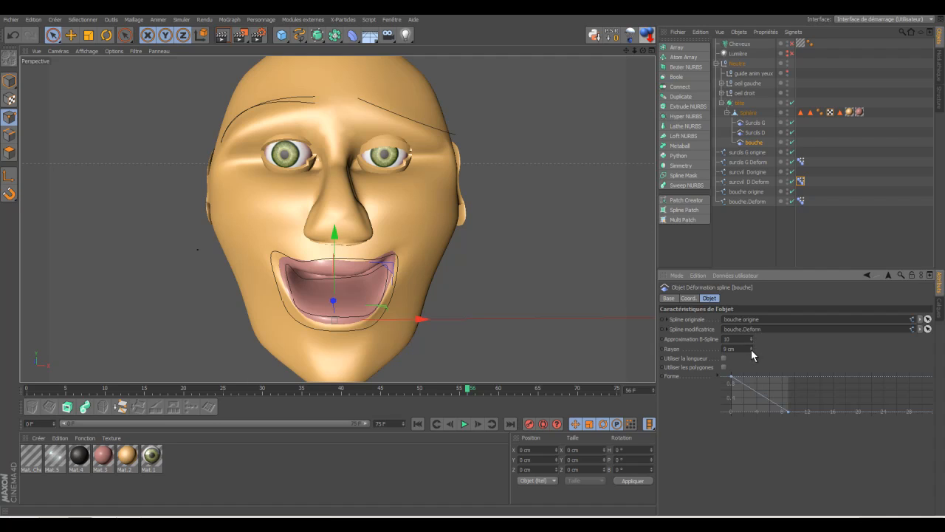
click(751, 348)
In the surpris pose of surcvil D Deform, move the eyebrow spline's middle point inward to X about -13.9 cm
click(752, 182)
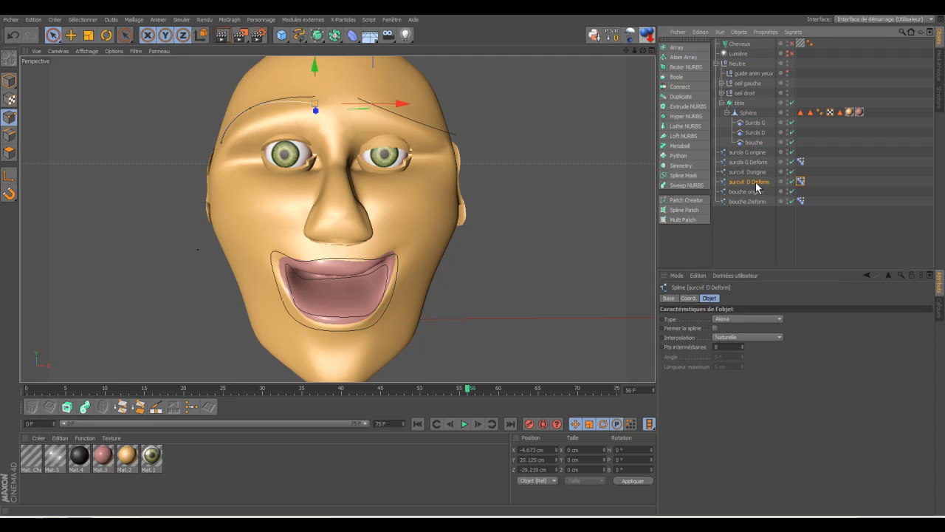
click(801, 182)
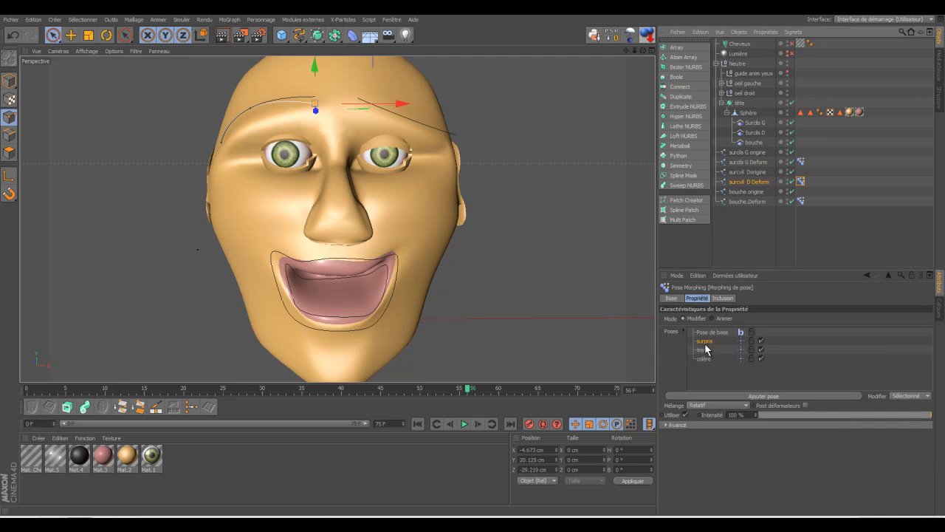
click(249, 107)
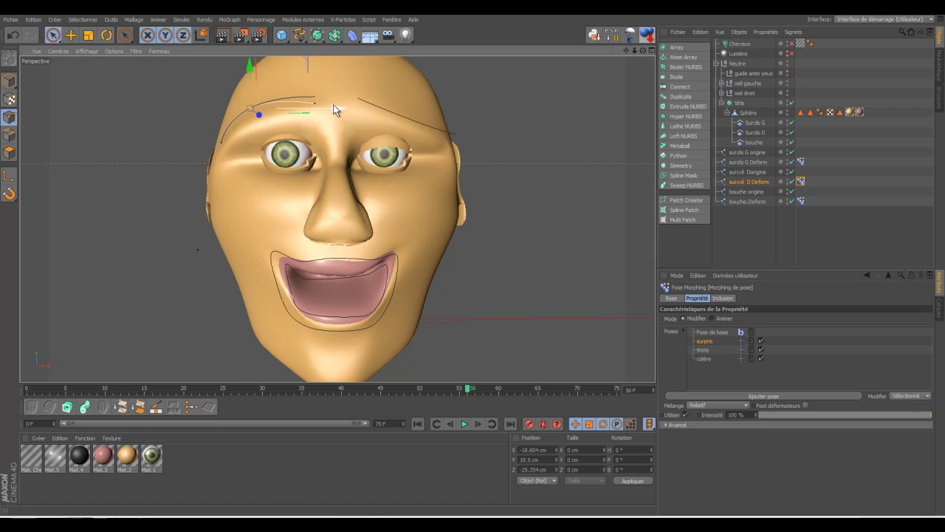
drag(333, 105, 355, 104)
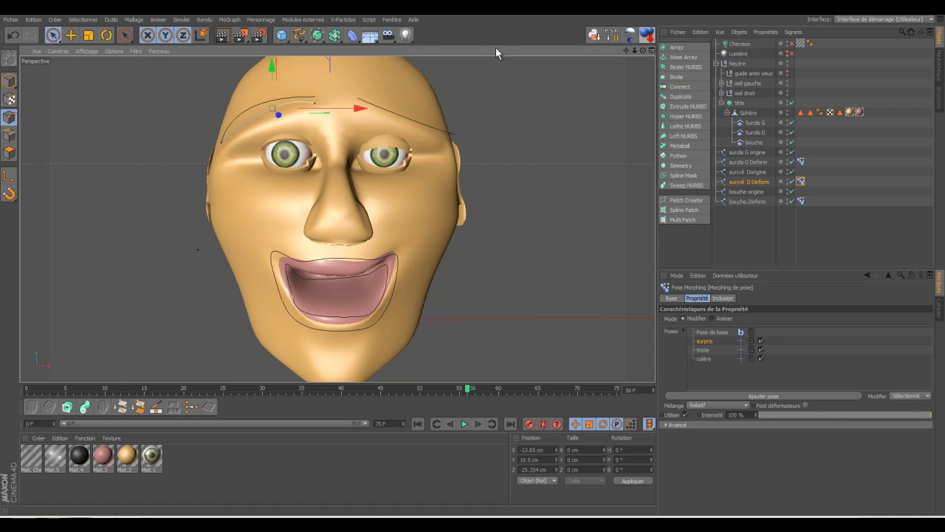
In the surpris pose, raise the eyebrow's middle point to Y about 27.5 cm and shift its inner end to X about -1.9, Y 18.4 cm
scroll(472, 263, down, 3)
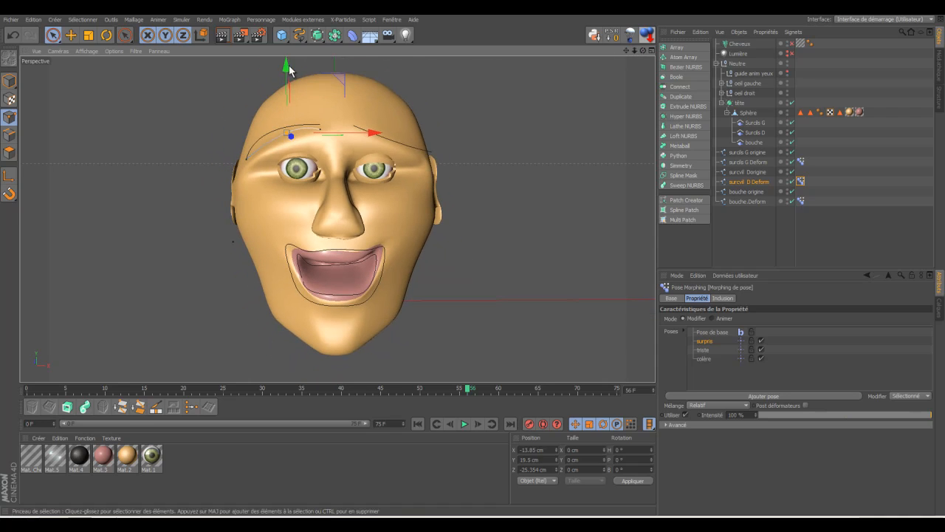
drag(290, 70, 473, 261)
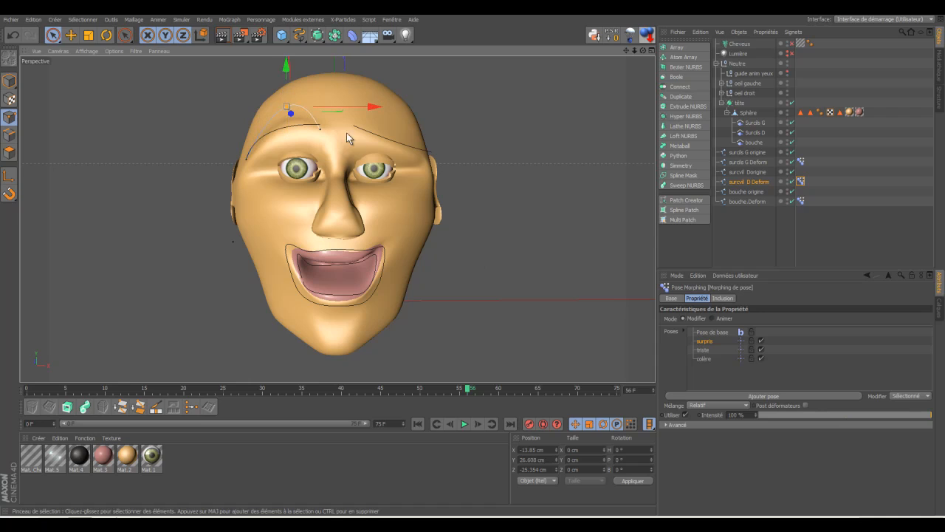
click(320, 132)
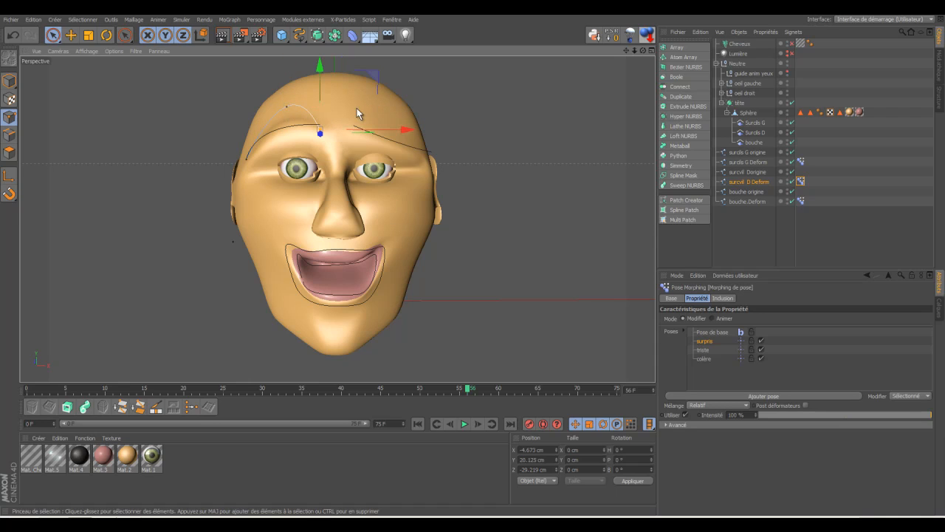
drag(406, 133, 416, 133)
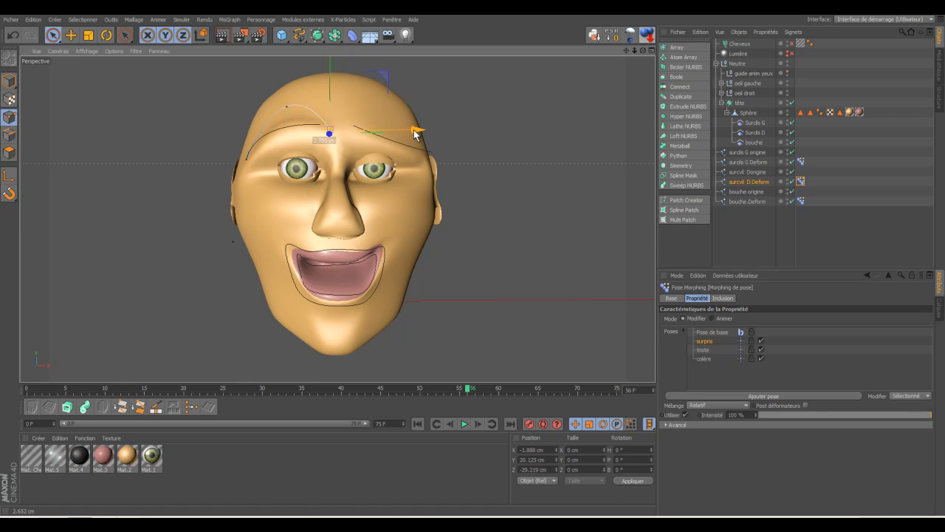
drag(330, 68, 330, 75)
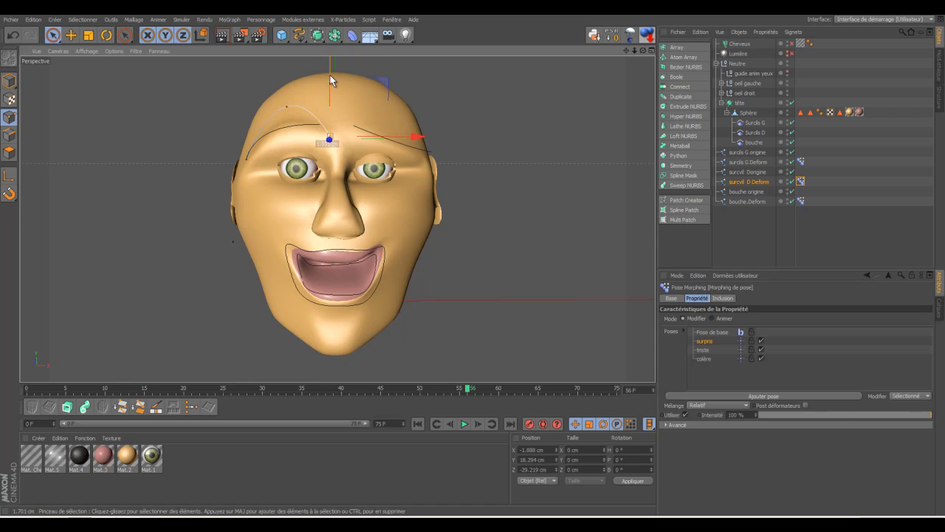
click(287, 105)
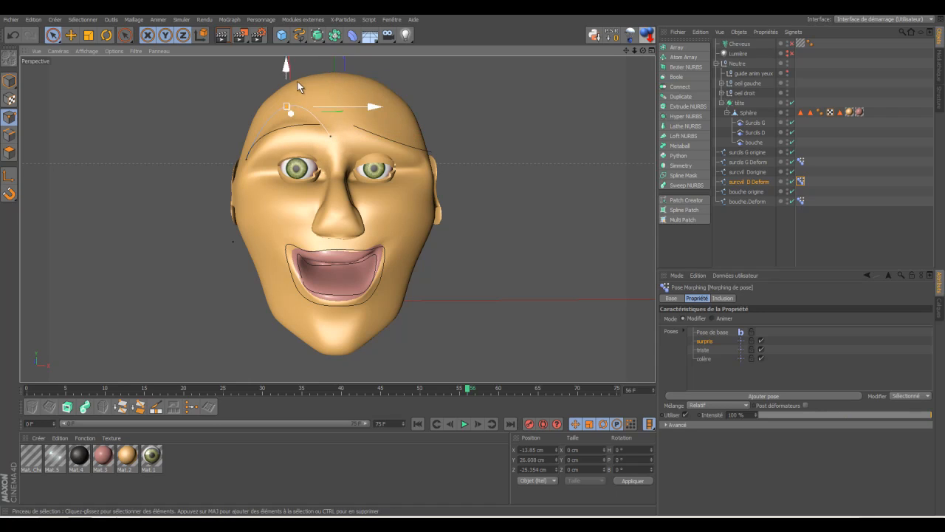
drag(289, 66, 291, 82)
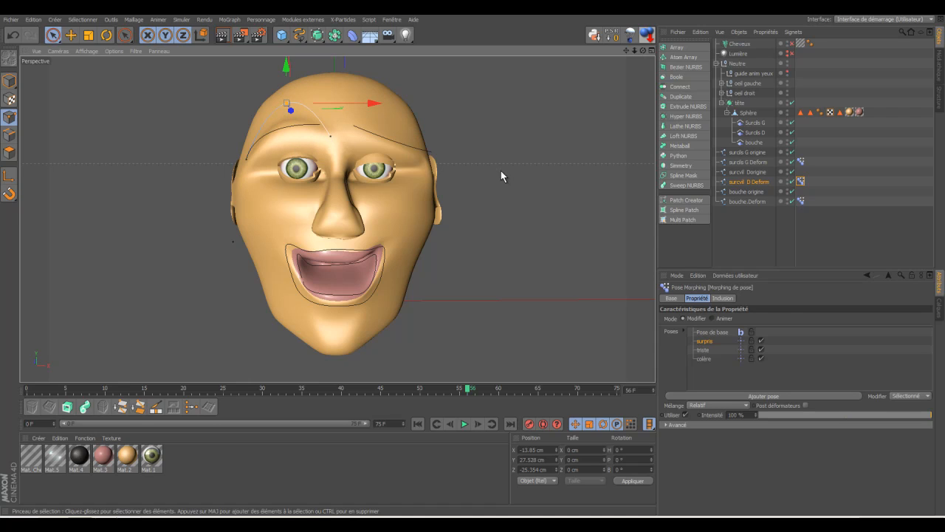
In the triste pose, move the eyebrow's middle point to X about -12.9 cm and raise its inner end to Y about 25.9 cm
click(702, 350)
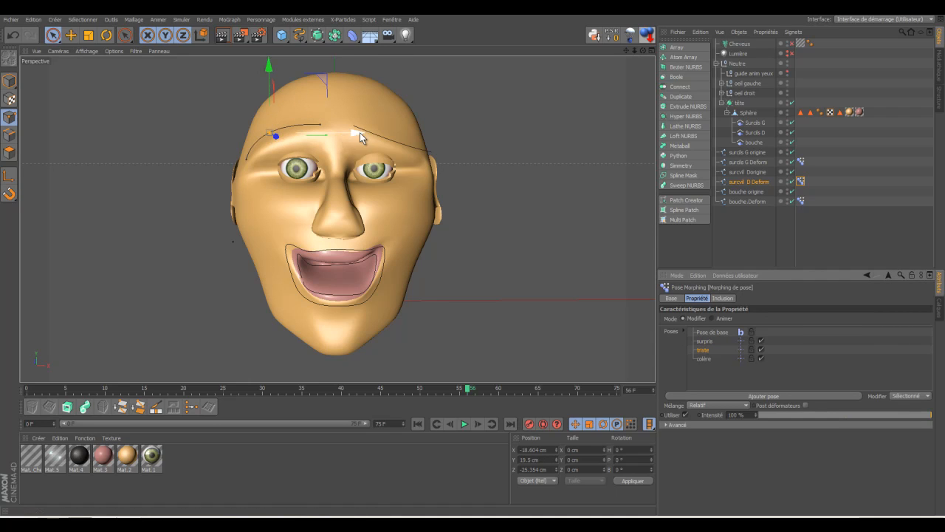
drag(359, 133, 379, 133)
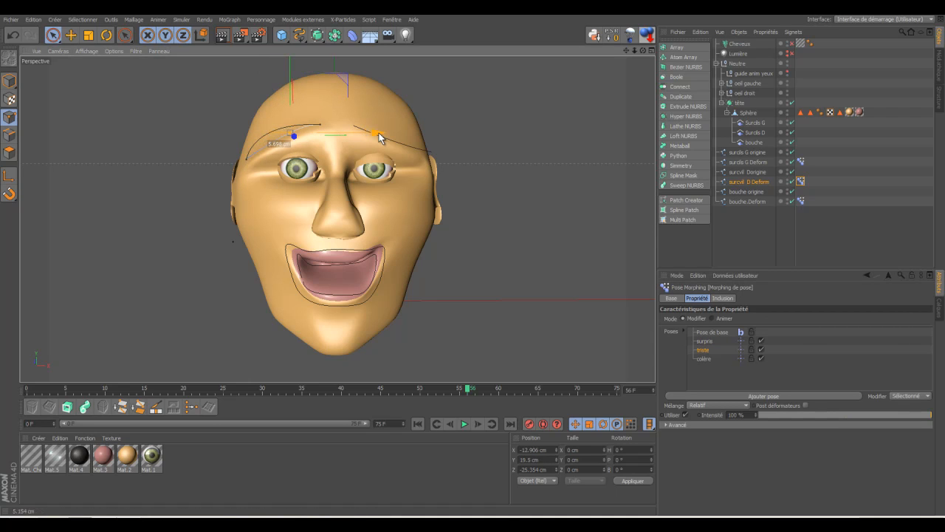
click(322, 126)
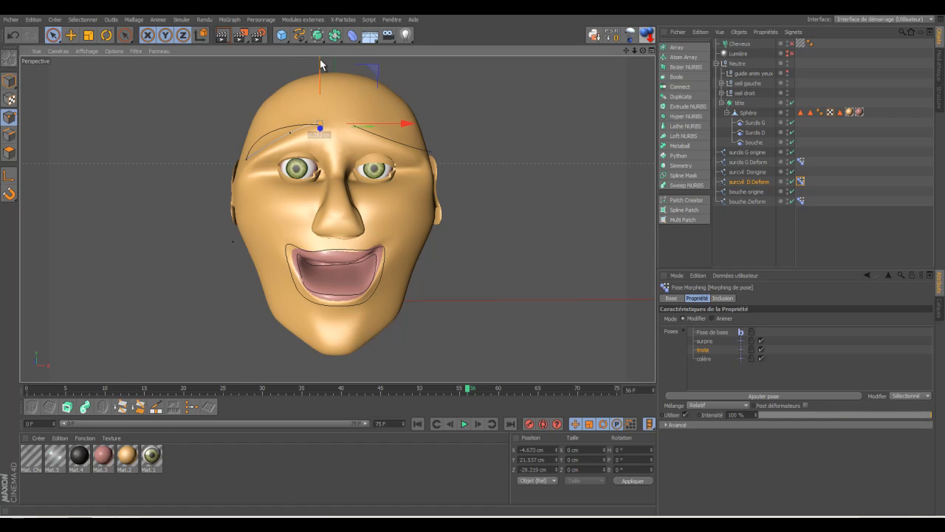
drag(320, 64, 321, 48)
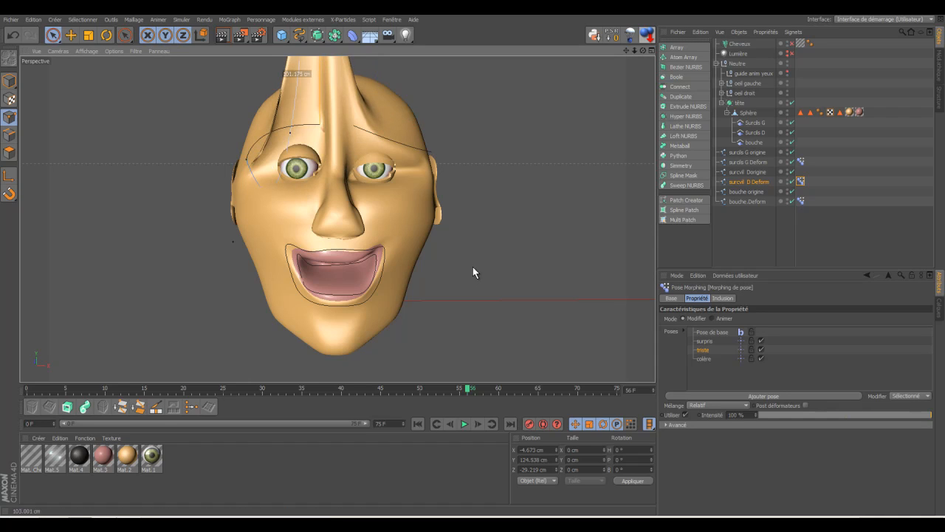
mouse_move(472, 272)
mouse_down()
mouse_move(471, 297)
mouse_move(473, 258)
mouse_up()
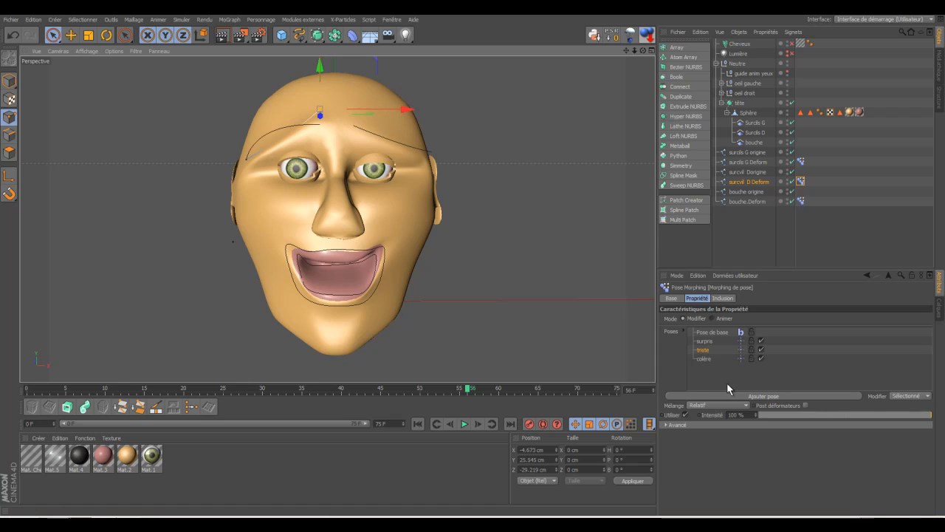
In the colère pose, move the eyebrow's middle point to X about -13.6, Y 27.4 cm and lower its inner end to Y about 11.2 cm
click(705, 360)
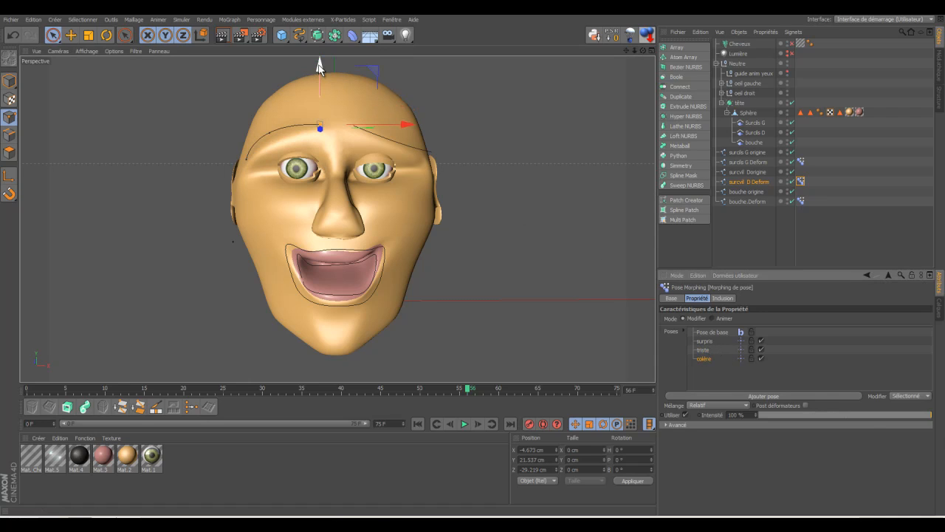
drag(319, 67, 319, 85)
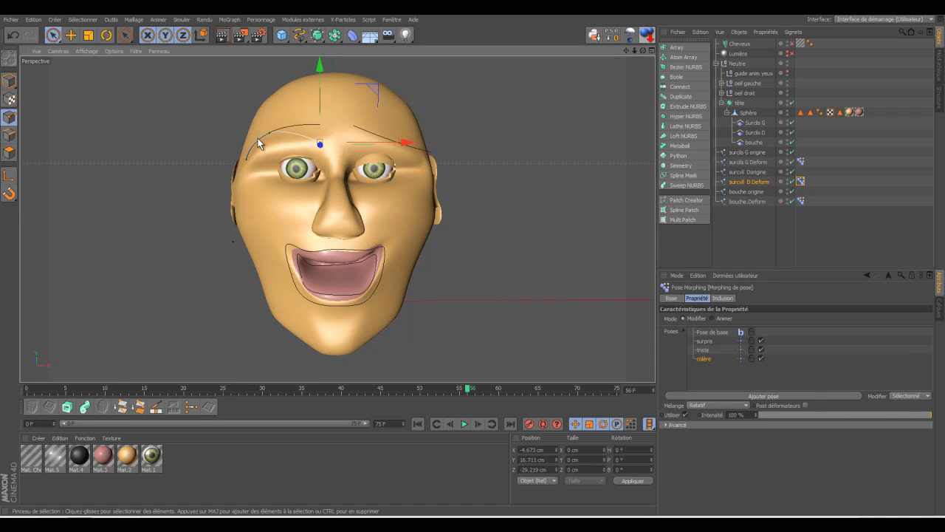
click(270, 133)
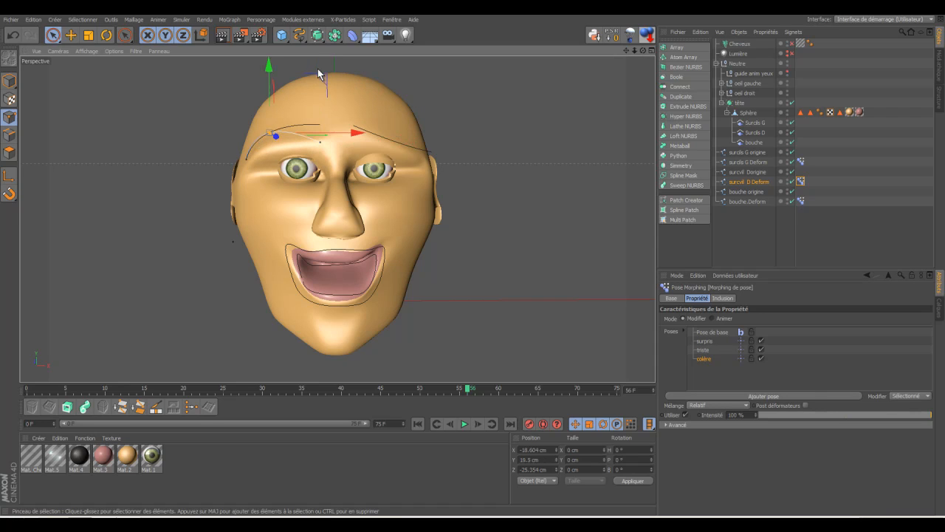
drag(357, 131, 374, 131)
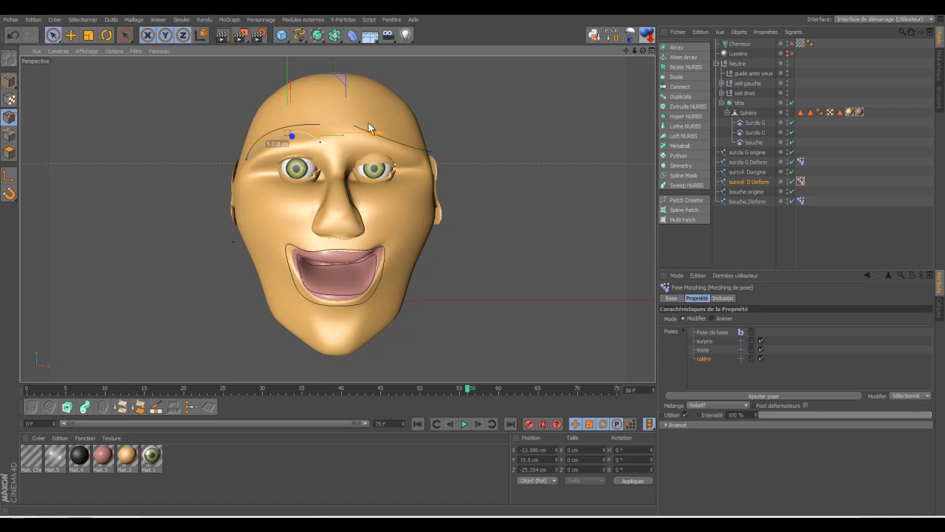
drag(289, 87, 473, 260)
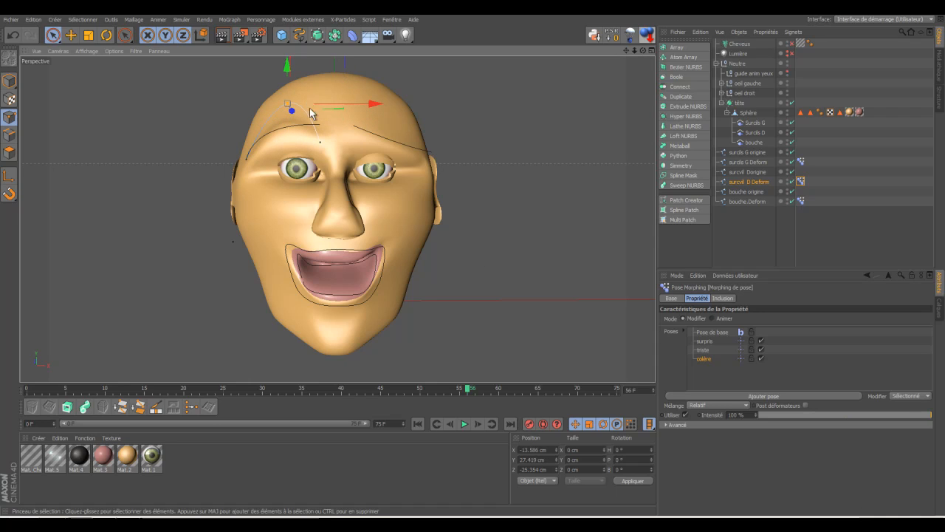
click(318, 142)
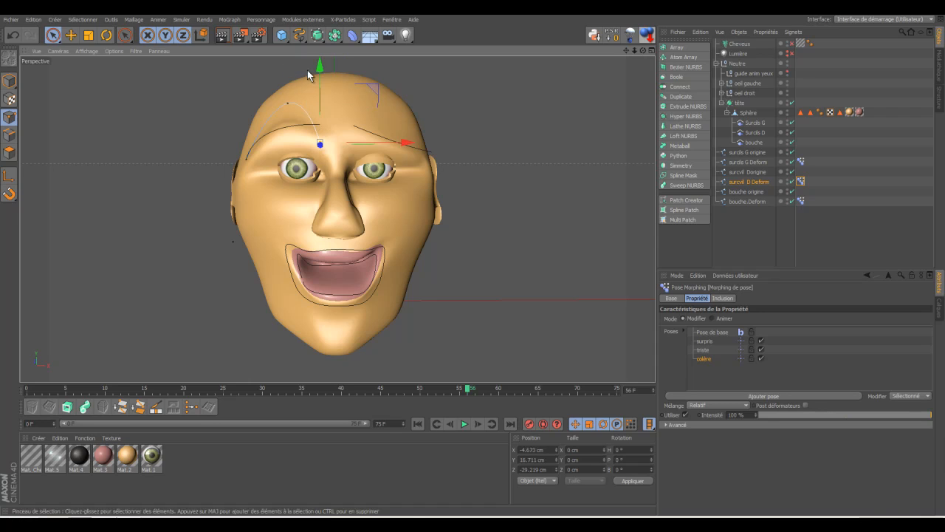
drag(320, 63, 320, 88)
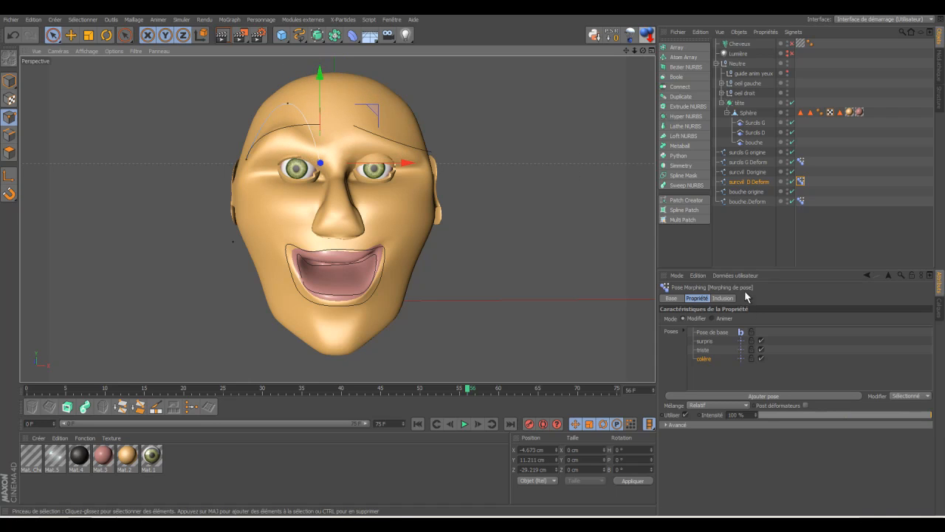
In the surpris pose of bouche.Deform, narrow the mouth by moving its side points inward to X about 6 cm and -7.3 cm
click(758, 202)
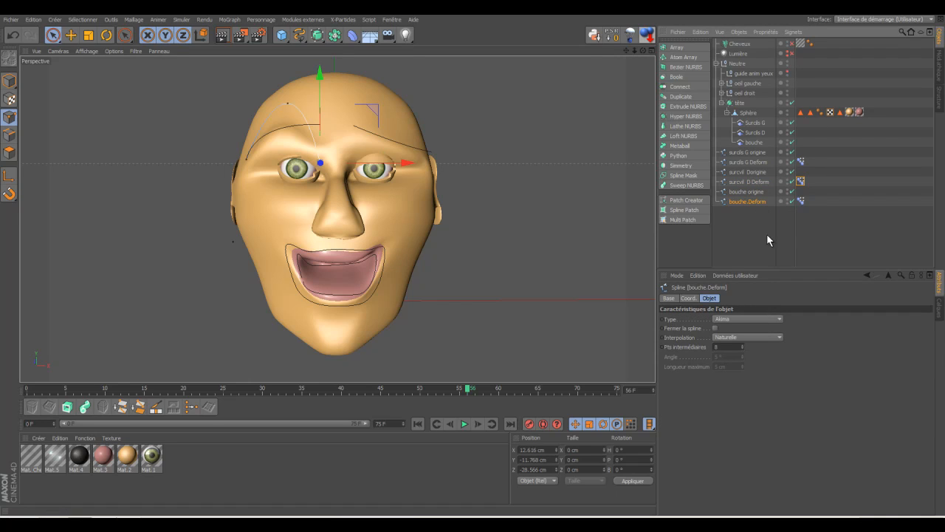
click(801, 203)
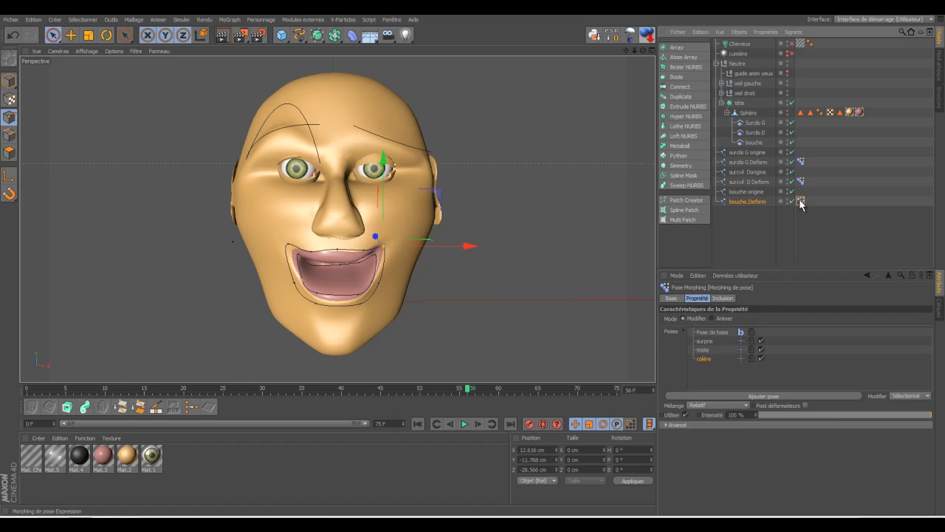
click(707, 342)
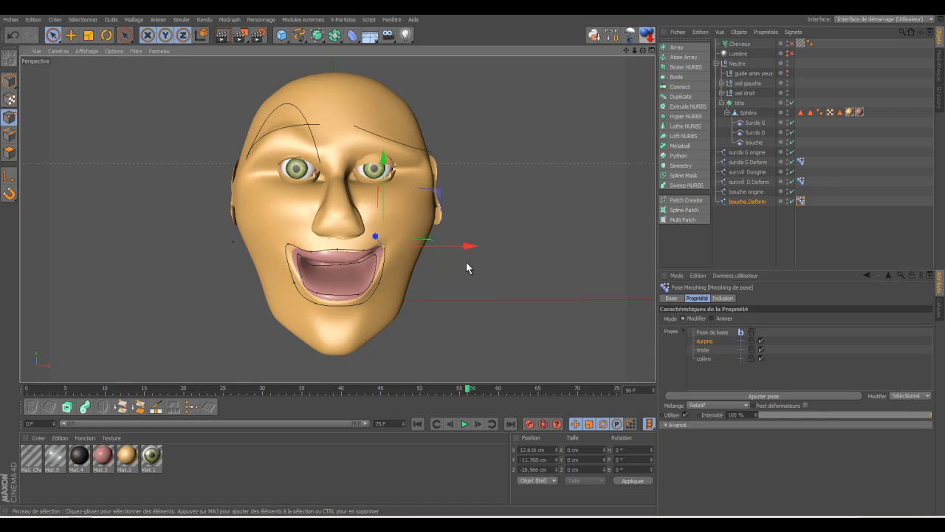
click(78, 109)
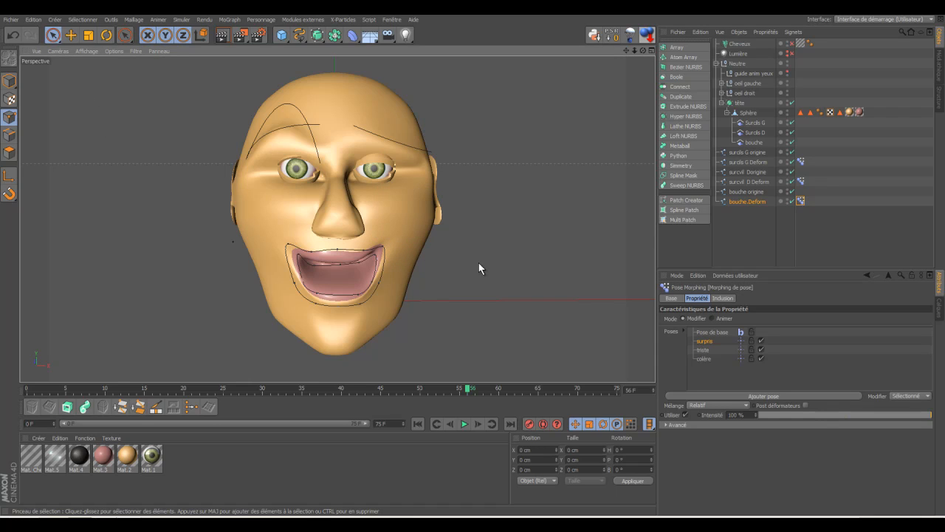
click(376, 255)
drag(376, 256, 378, 285)
drag(370, 250, 367, 260)
drag(449, 266, 444, 270)
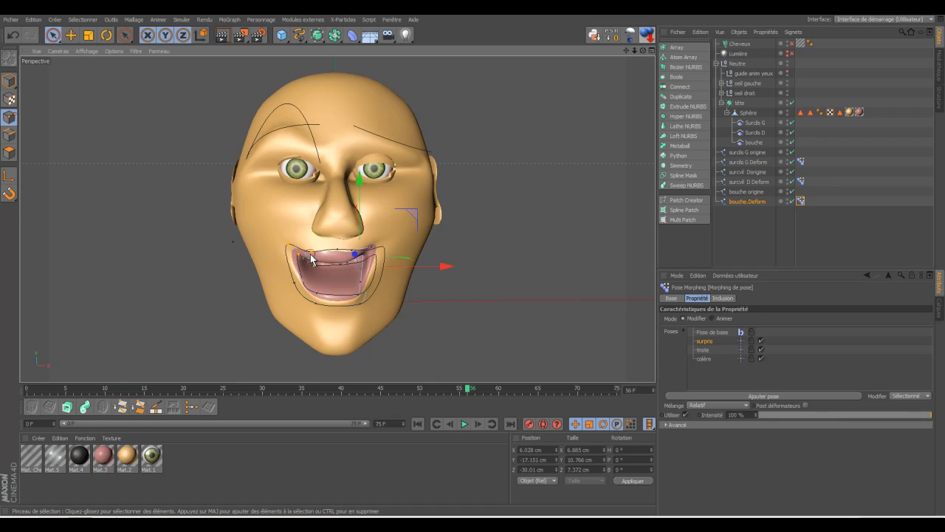
mouse_move(311, 257)
mouse_down()
mouse_move(296, 287)
mouse_move(334, 289)
mouse_up()
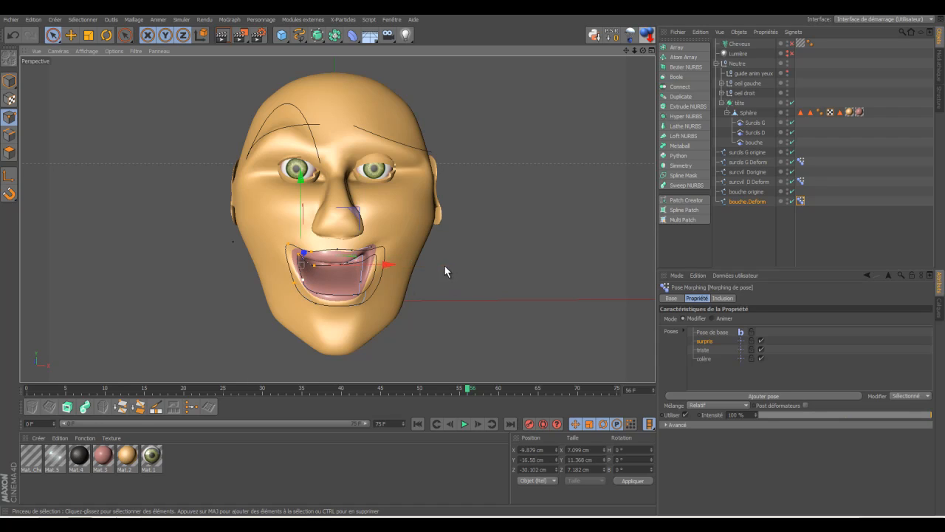
drag(388, 268, 396, 268)
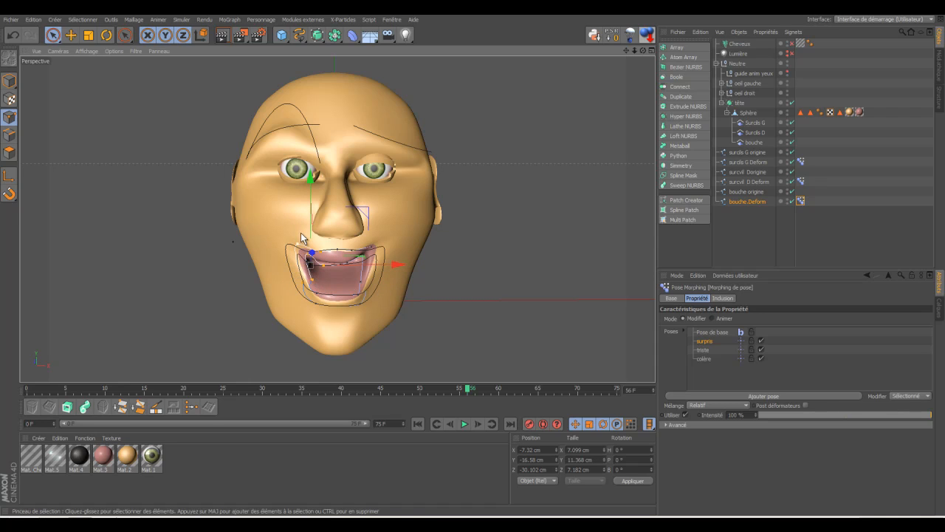
Lower the mouth corner points on both sides together to Y about -22.7 cm in the surpris pose, leaving no points selected
drag(295, 236, 311, 257)
shift+click(369, 261)
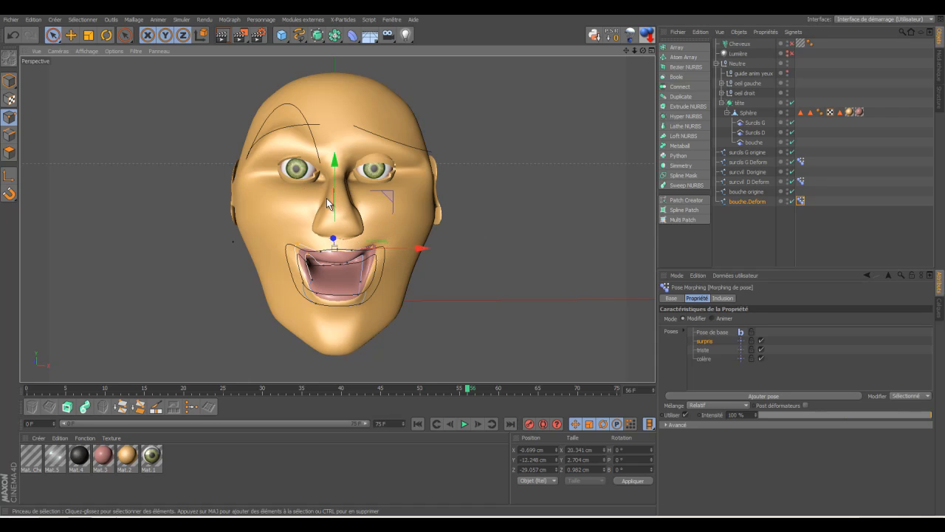
drag(334, 163, 335, 201)
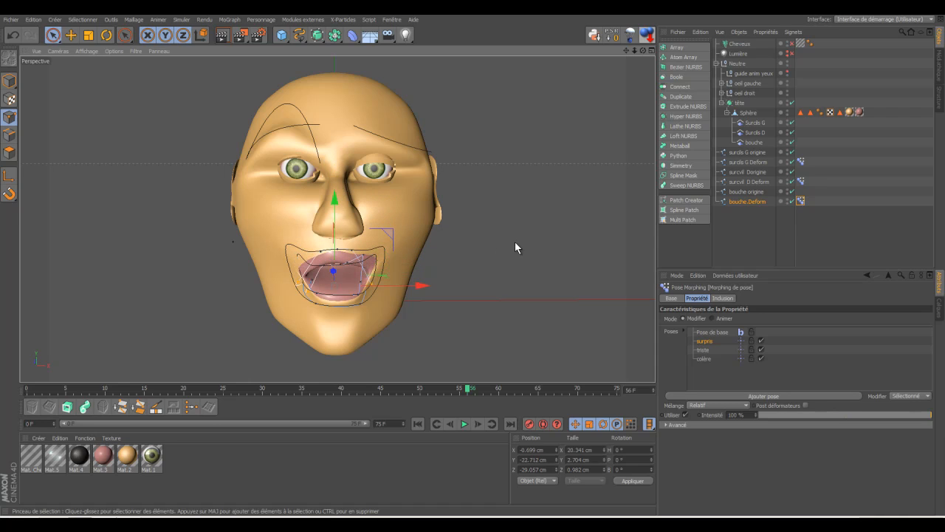
click(449, 250)
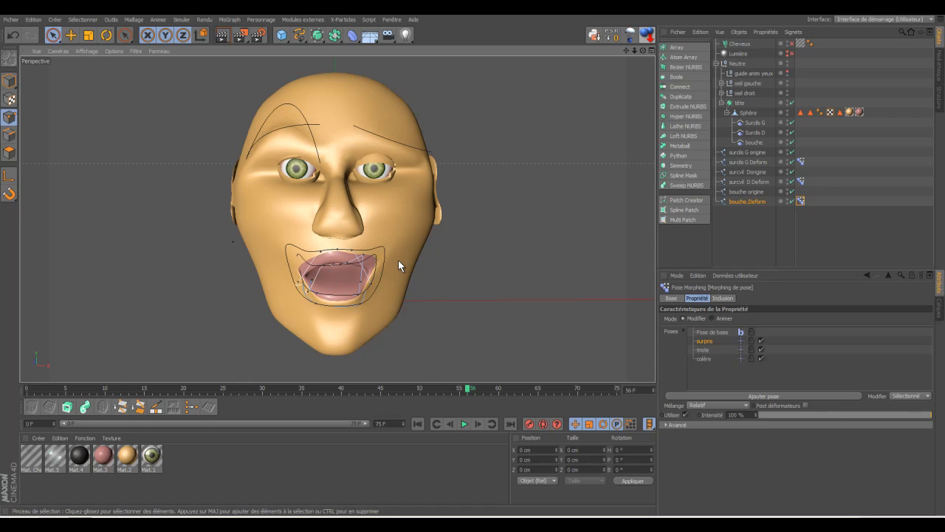
In the triste pose of bouche.Deform, raise the lower-lip points, then shift them together with the mouth corners to Y about -16.4 cm
click(703, 351)
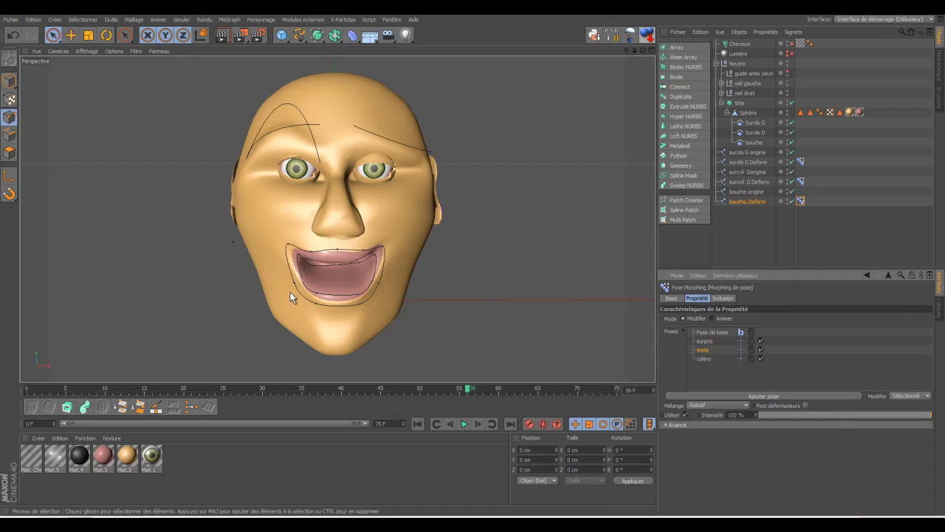
click(315, 295)
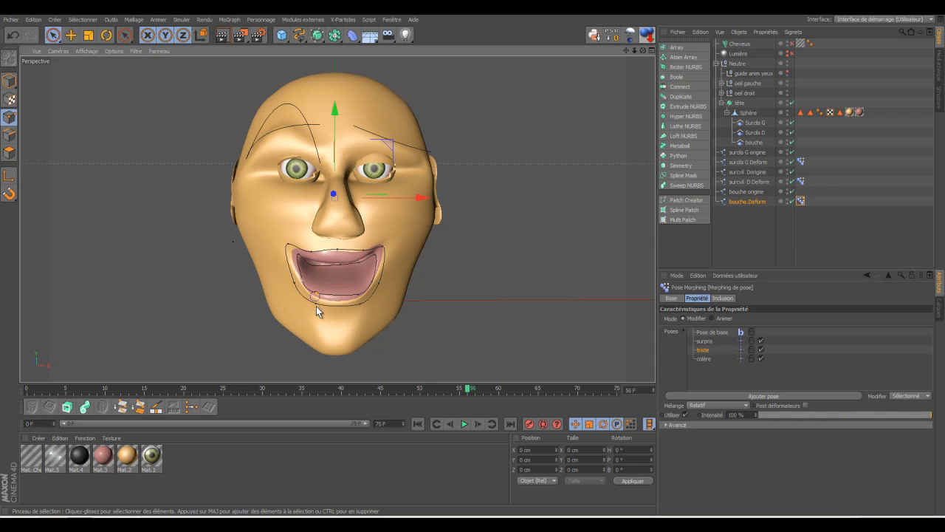
shift+click(359, 302)
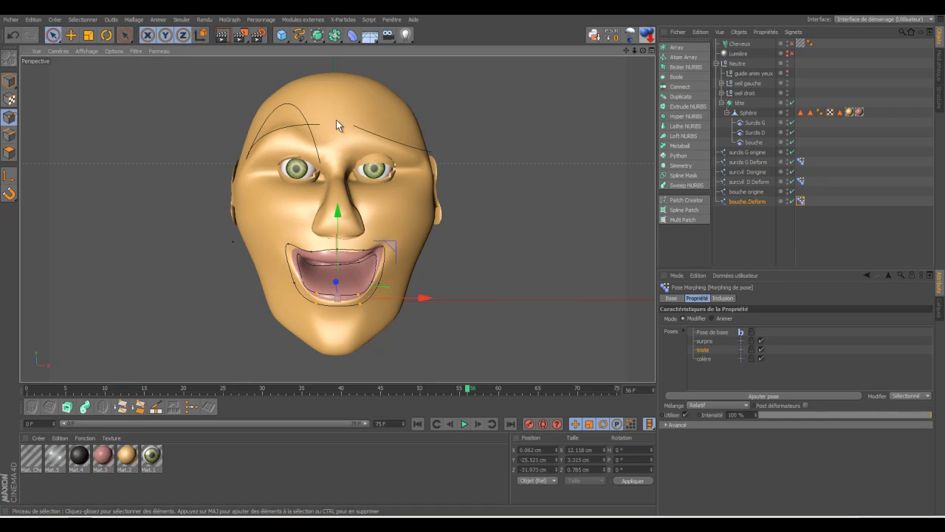
drag(337, 211, 340, 189)
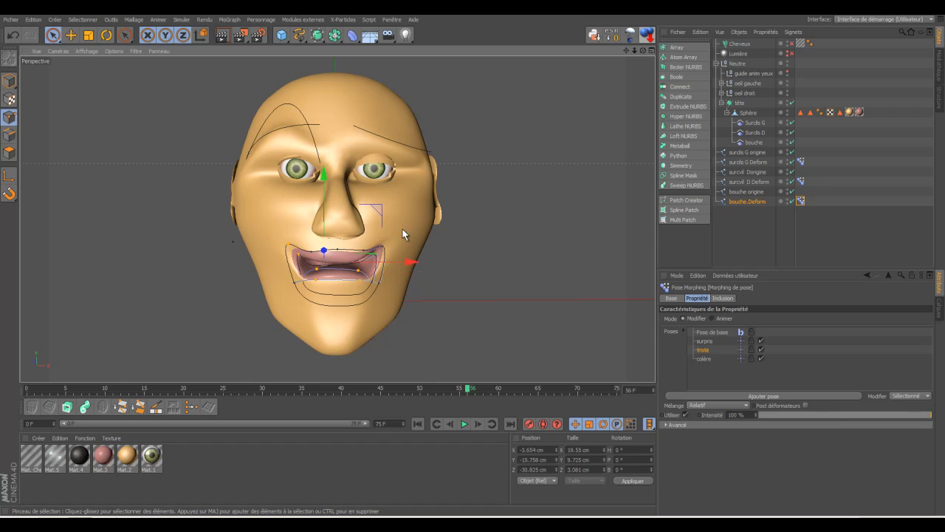
shift+click(383, 246)
shift+click(373, 256)
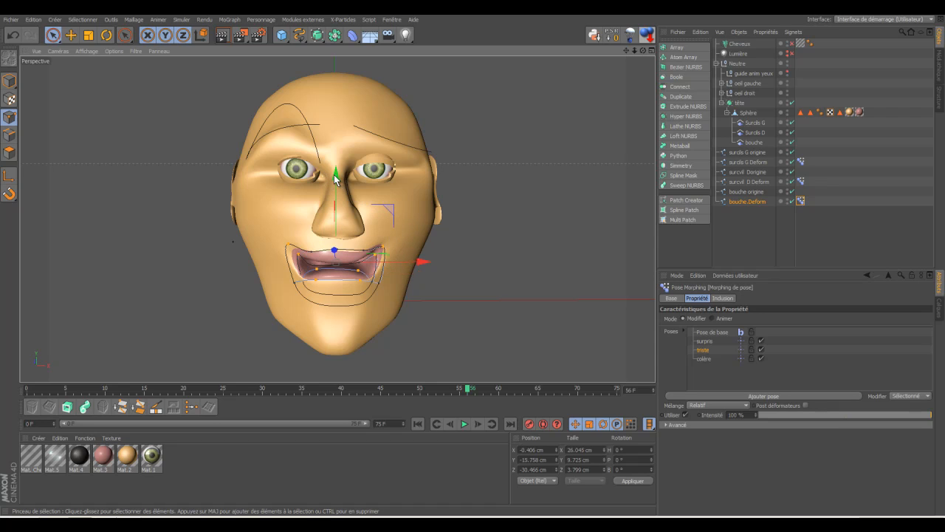
mouse_move(339, 185)
mouse_down()
mouse_move(336, 204)
mouse_move(339, 176)
mouse_up()
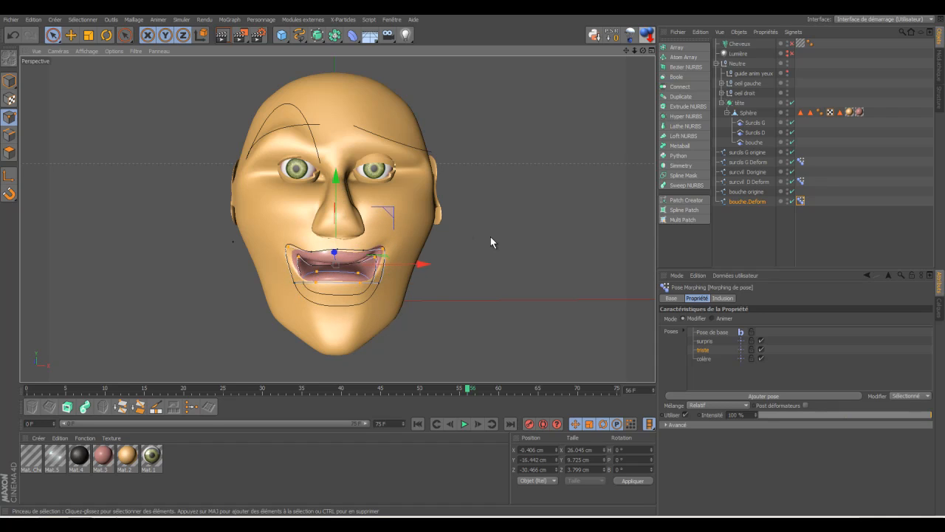
In the triste pose, lower both mouth corners to Y about -22.1 cm, then the positive-X corner point alone to Y about -26.2 cm
click(528, 238)
drag(384, 250, 376, 258)
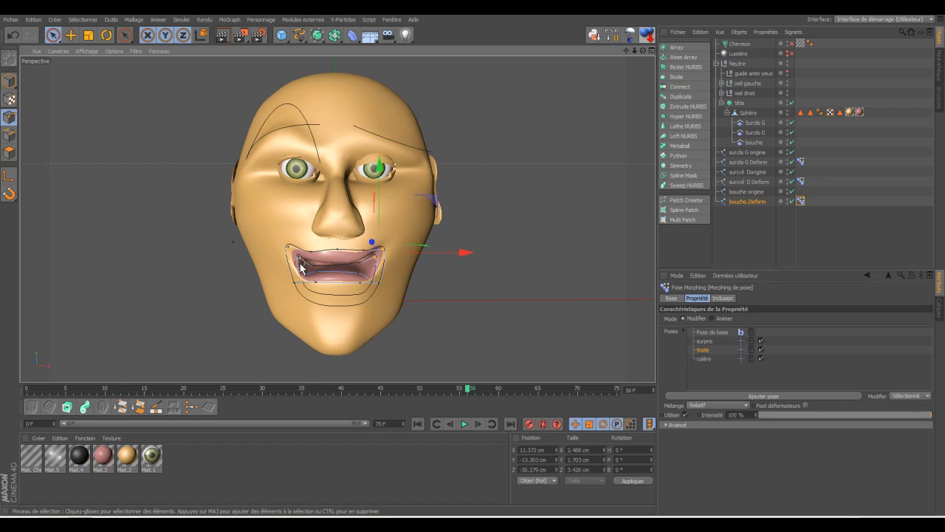
shift+drag(289, 246, 285, 249)
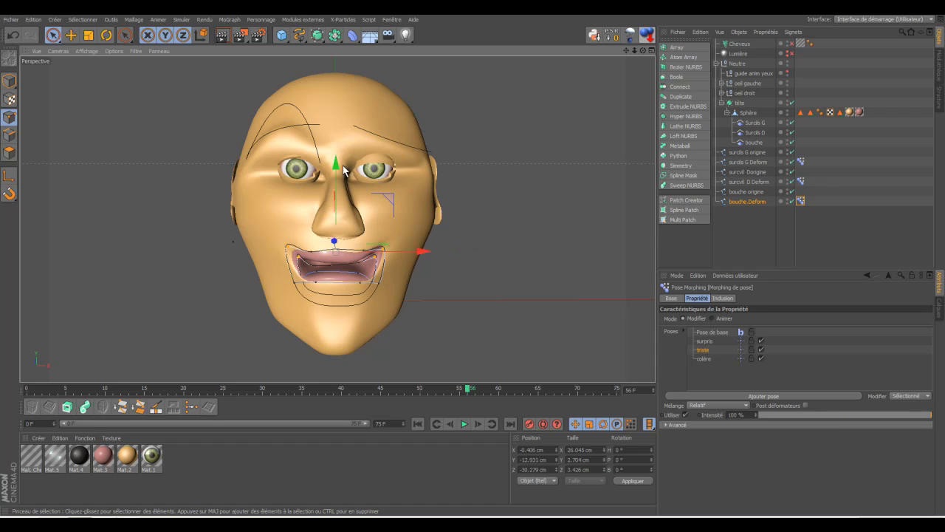
drag(336, 175, 338, 202)
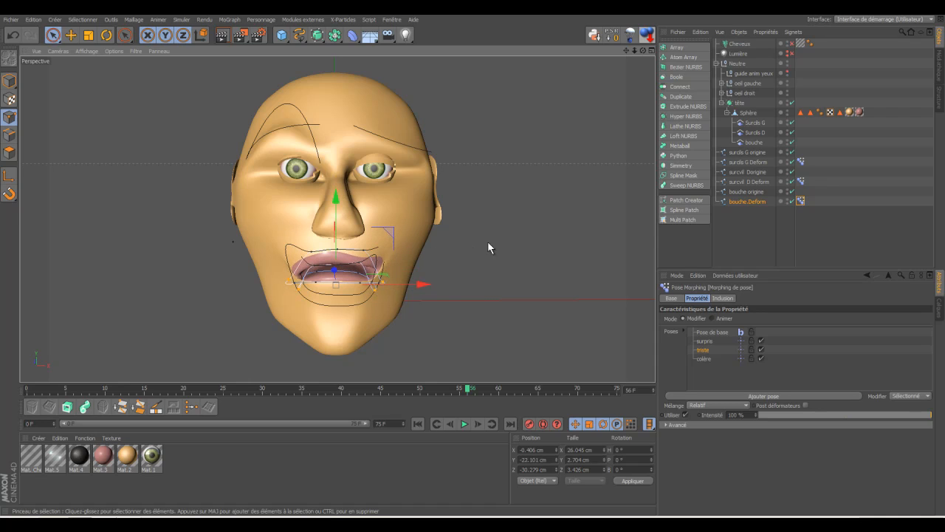
click(381, 272)
drag(385, 196, 383, 209)
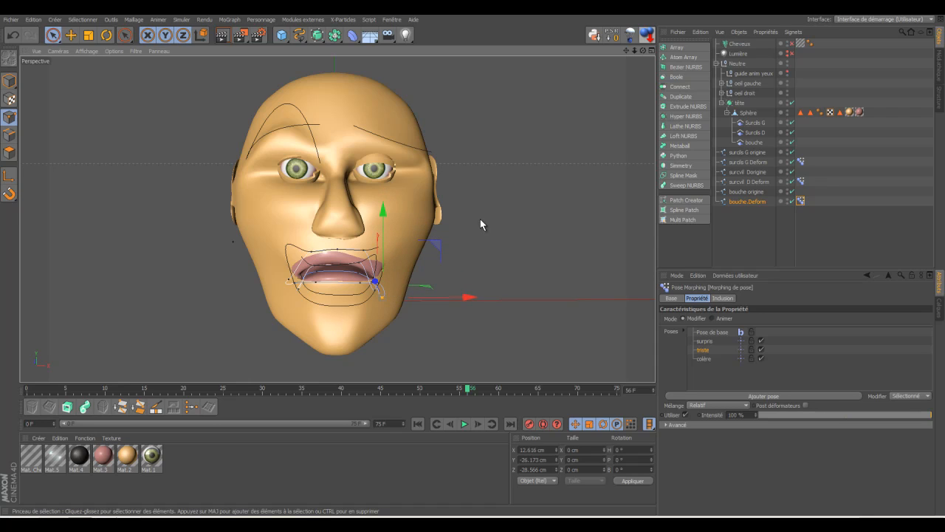
In the colère pose of bouche.Deform, scale the positive-X side's mouth points vertically to a height of about 5.9 cm
click(706, 361)
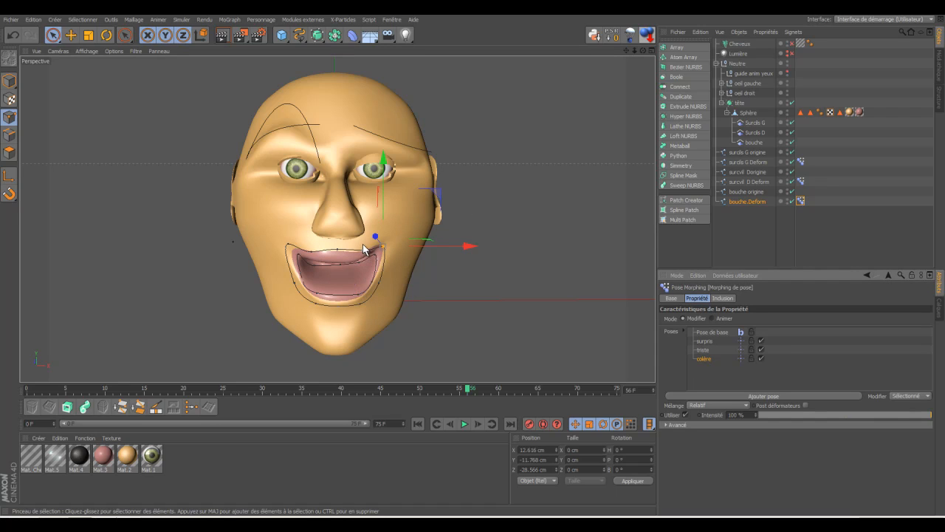
mouse_move(363, 246)
mouse_down()
mouse_move(371, 265)
mouse_move(383, 248)
mouse_move(363, 306)
mouse_move(381, 294)
mouse_up()
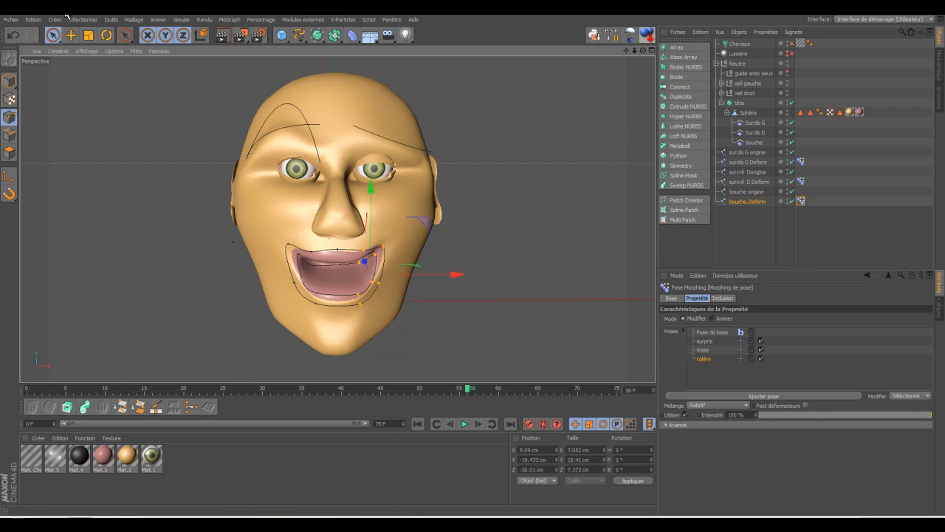
click(92, 37)
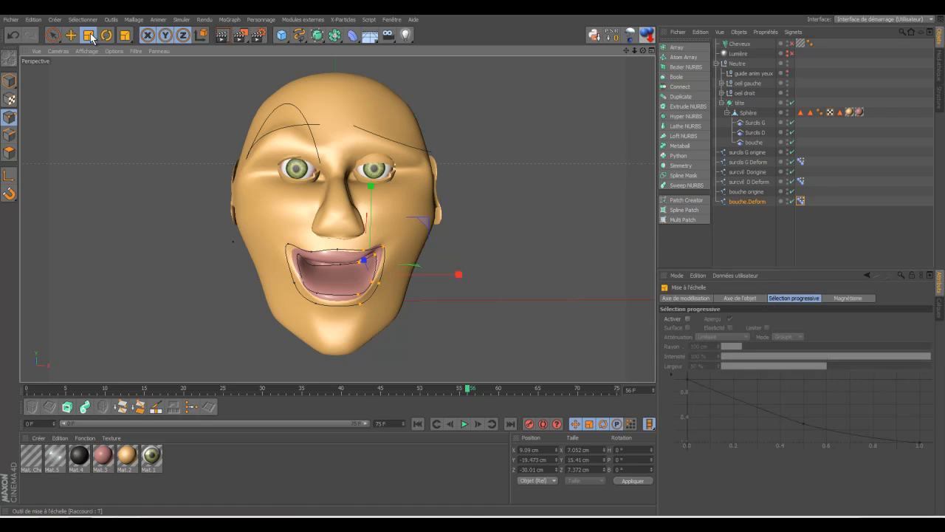
drag(366, 185, 364, 245)
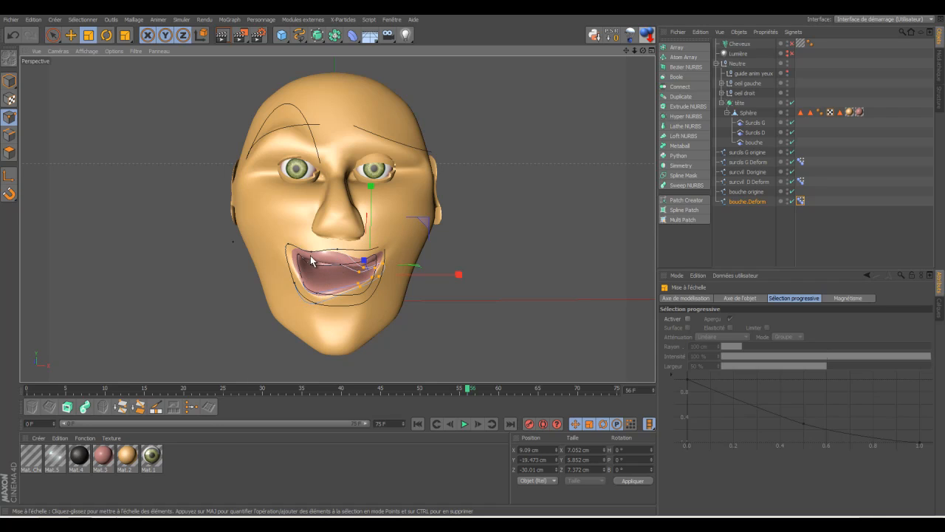
Move the upper-lip points on the mouth's negative-X side to X about -7.3 cm, Y about -14.9 cm in the colère pose
drag(288, 245, 293, 251)
click(52, 34)
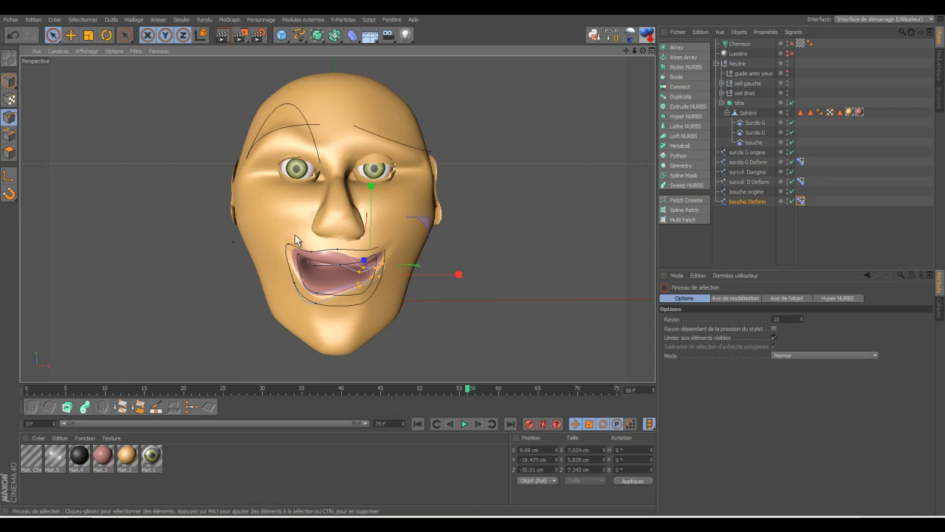
mouse_move(283, 237)
mouse_down()
mouse_move(331, 285)
mouse_move(325, 275)
mouse_up()
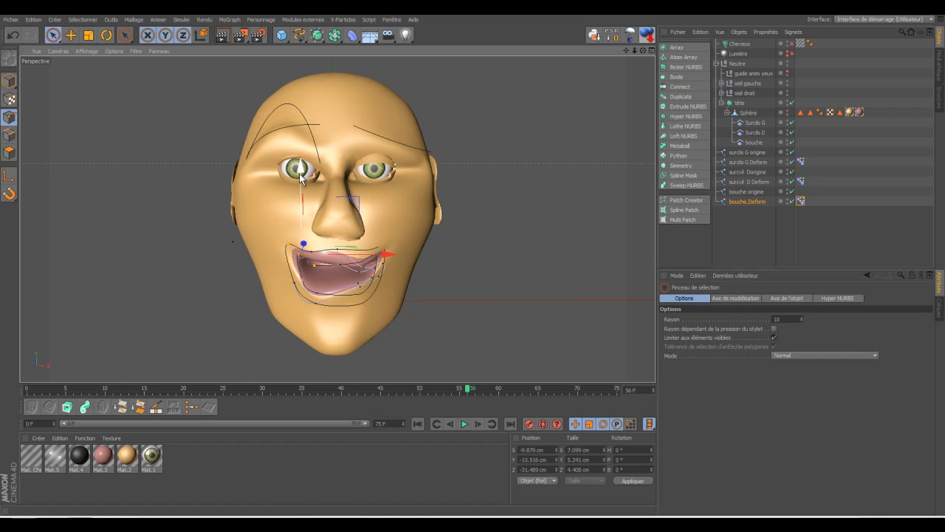
drag(301, 167, 307, 172)
drag(388, 260, 396, 261)
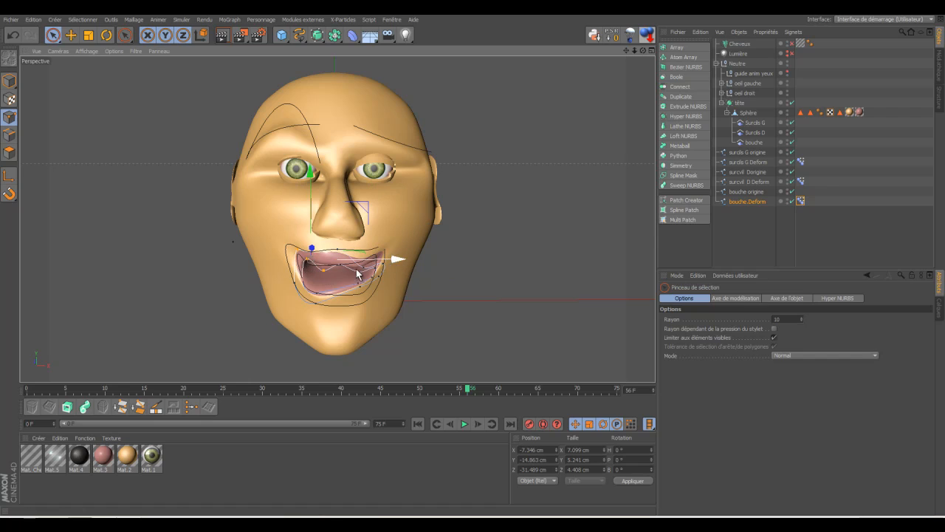
Move the negative-X lower-lip points to X about -6.3, Y about -30.7 and Z about -26.8 cm in the colère pose
drag(316, 305, 316, 300)
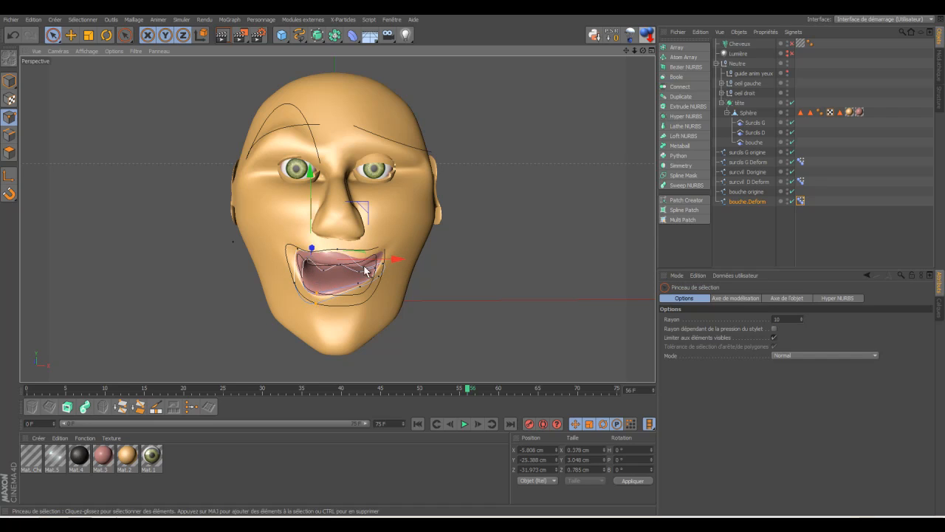
drag(315, 211, 316, 229)
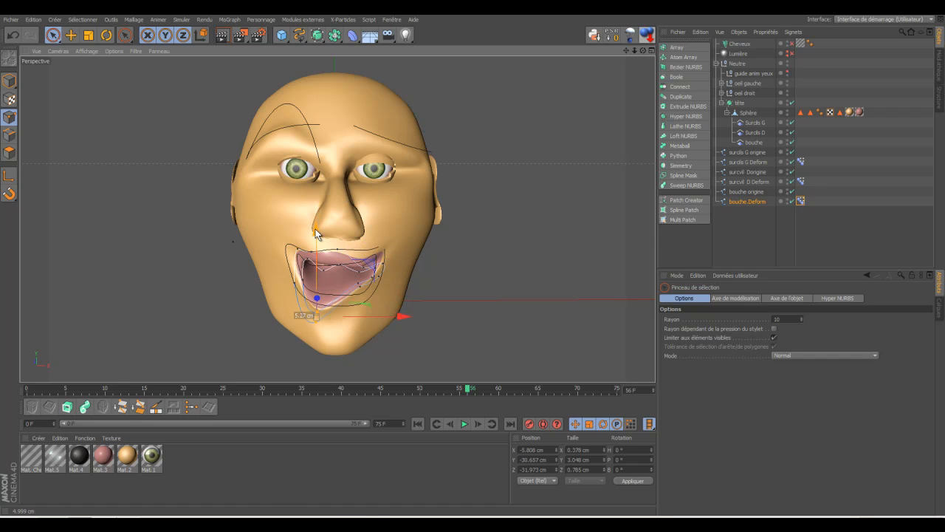
drag(401, 315, 316, 273)
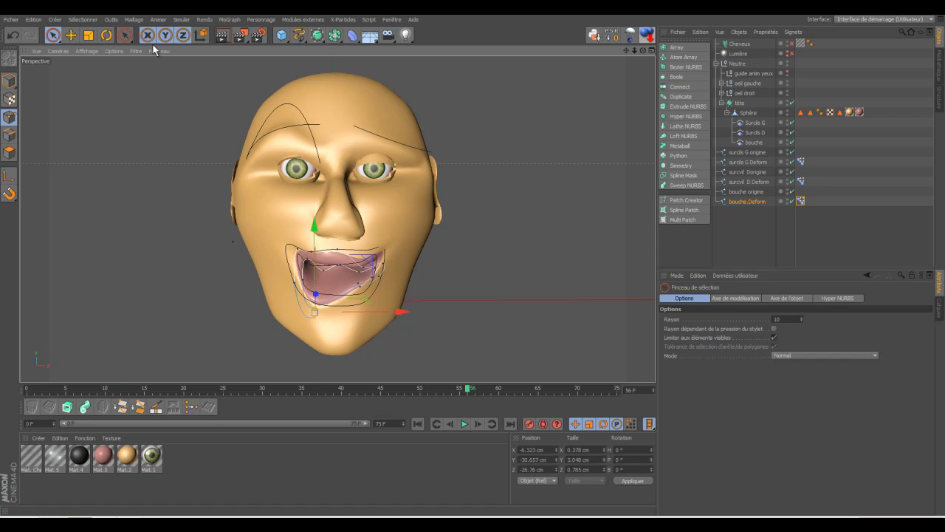
Add the mouth's side points to the lower-lip selection and shift them together to X about -10.8 cm, Y about -25.5 cm
shift+click(295, 283)
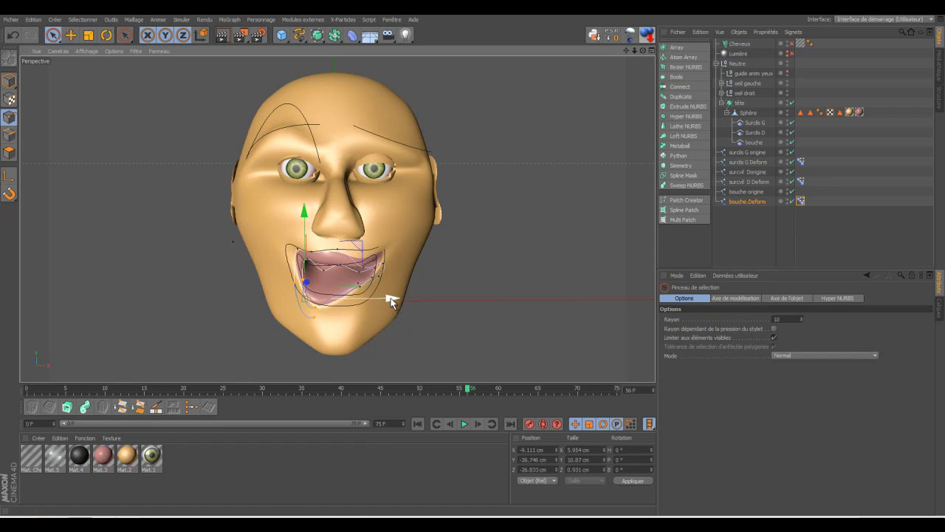
drag(387, 296, 381, 295)
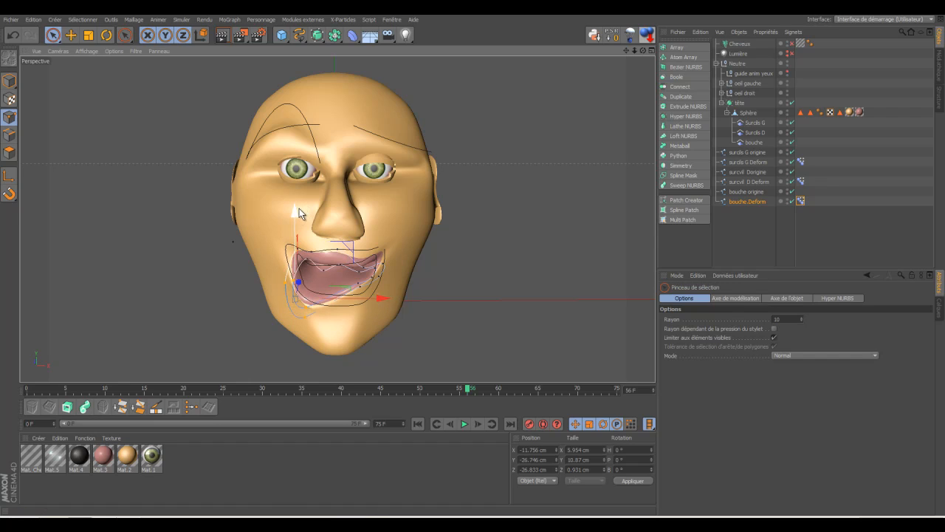
drag(299, 208, 299, 204)
drag(381, 293, 386, 293)
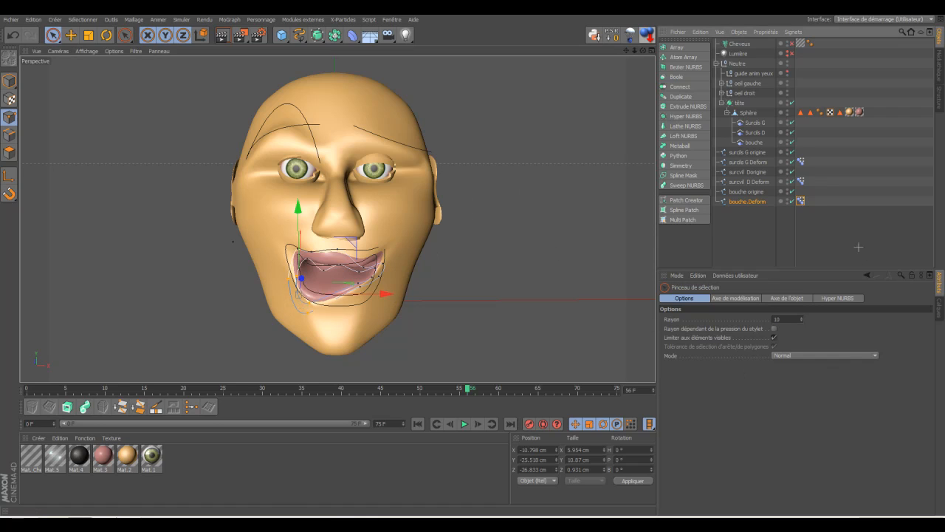
Deselect bouche.Deform and hide the mouth and eyebrow origin and deform splines in the viewport
click(845, 190)
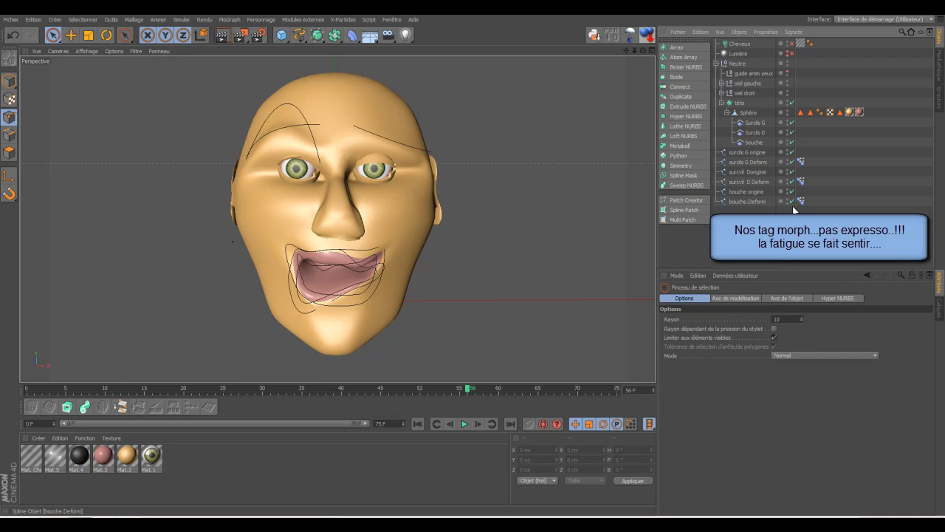
click(791, 202)
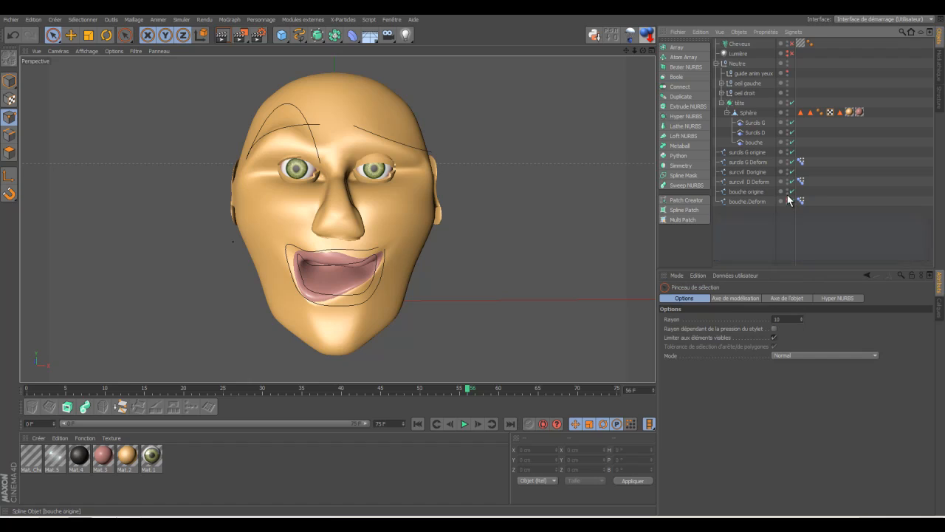
click(787, 191)
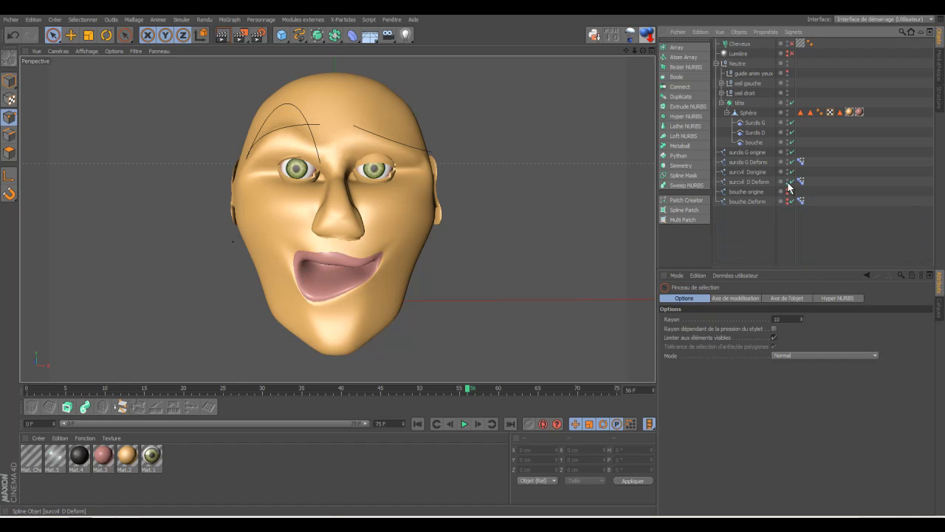
click(788, 172)
click(789, 152)
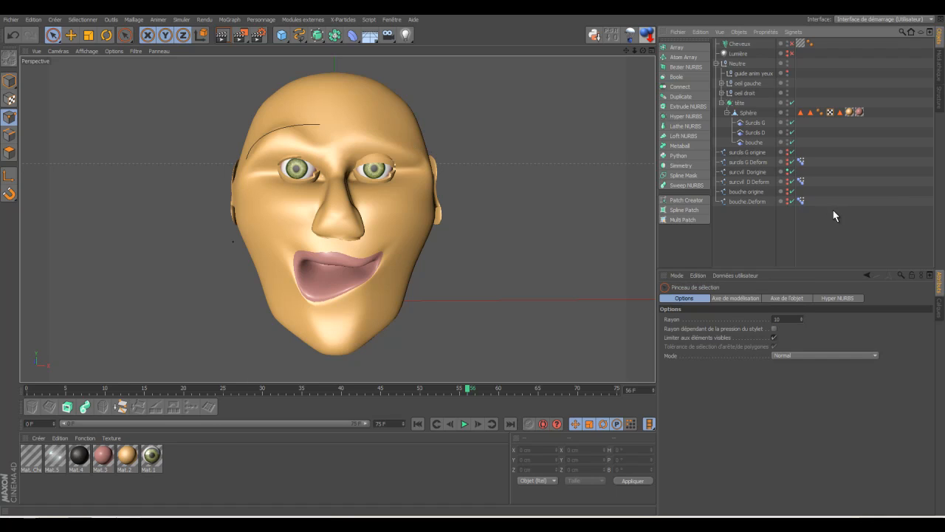
click(788, 170)
Switch the bouche.Deform pose morph to Animer mode and set surpris, triste and colère to 0 %
click(800, 201)
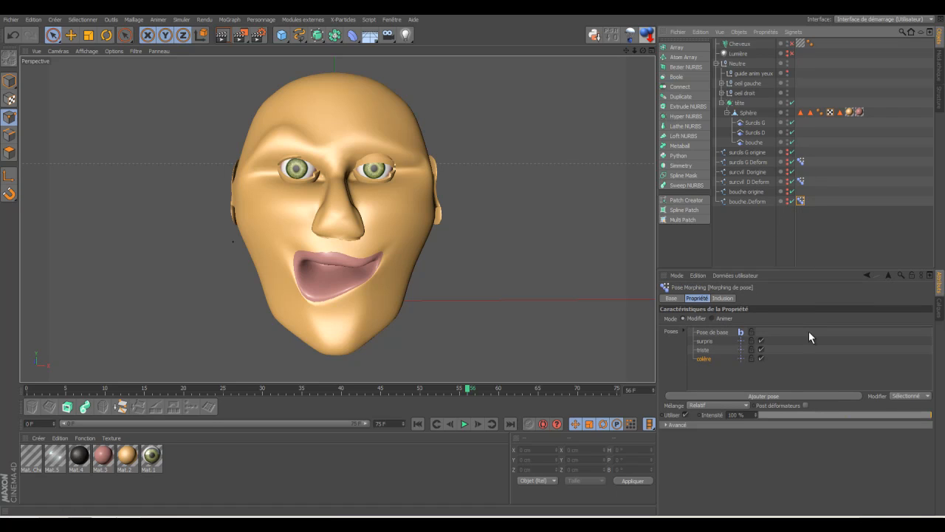
click(712, 317)
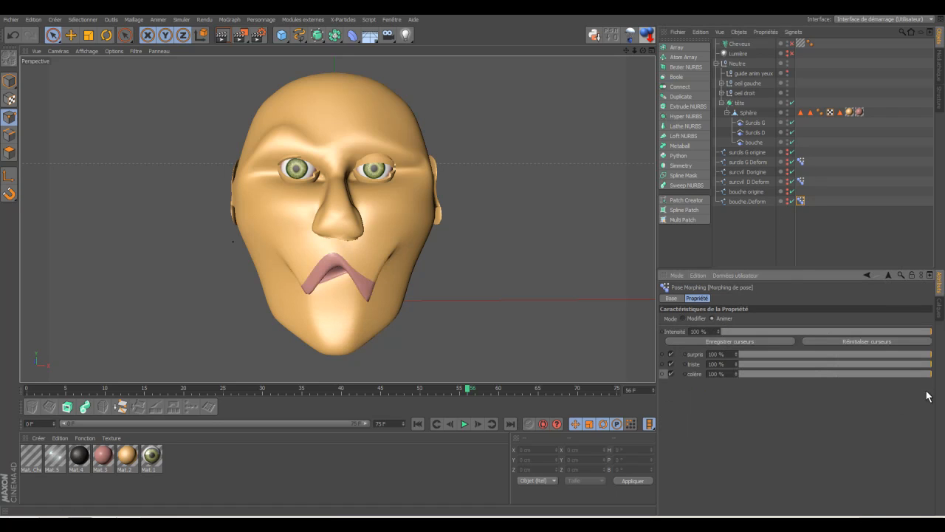
drag(932, 356, 723, 356)
drag(930, 364, 722, 365)
drag(932, 376, 695, 374)
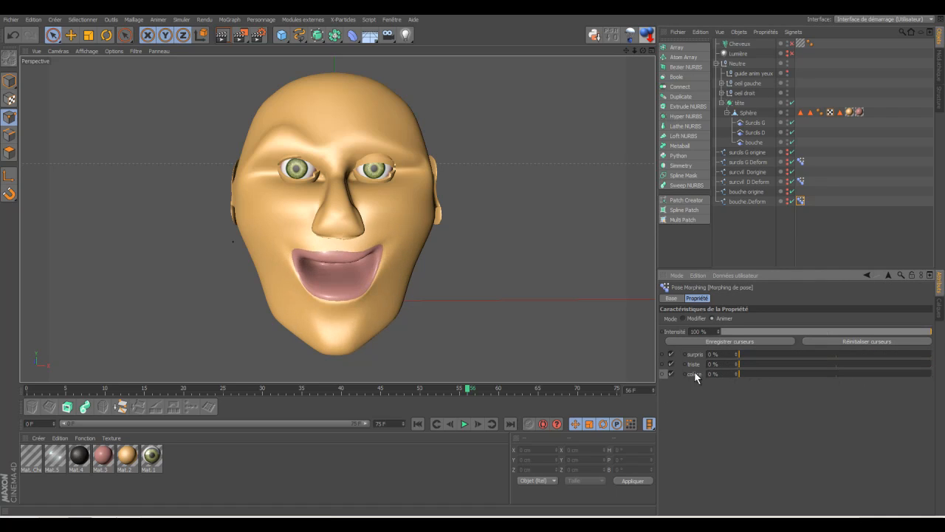
Switch the surcil D Deform pose morph to Animer mode and set surpris, triste and colère to 0 %
click(801, 181)
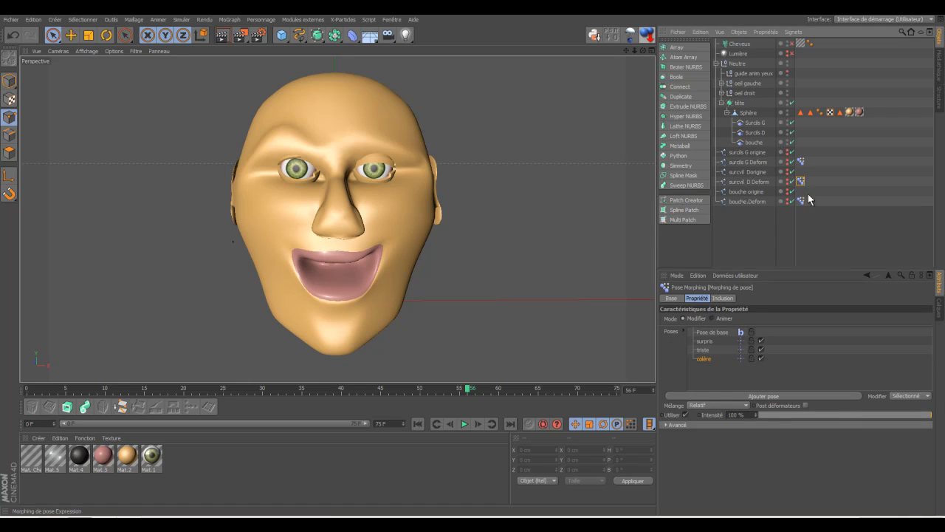
click(712, 318)
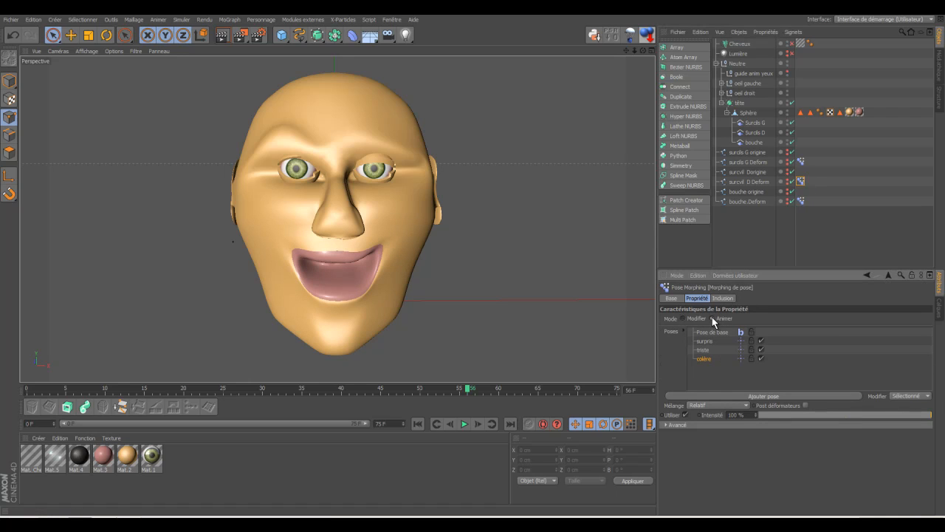
drag(932, 355, 925, 355)
drag(836, 354, 723, 355)
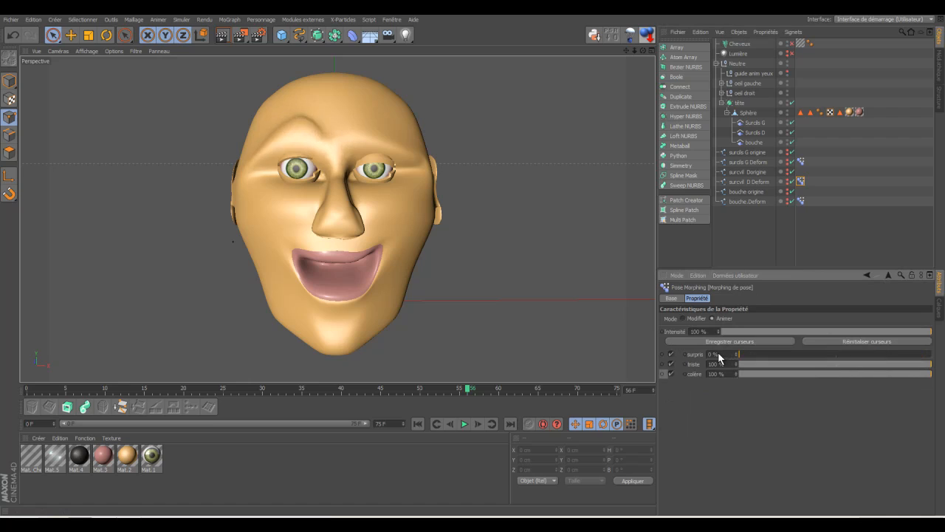
drag(932, 364, 724, 363)
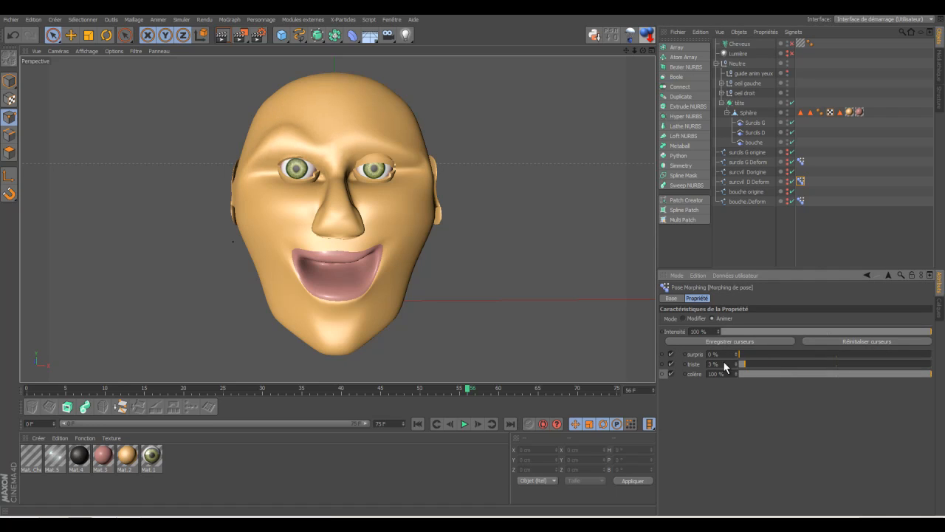
drag(930, 374, 717, 373)
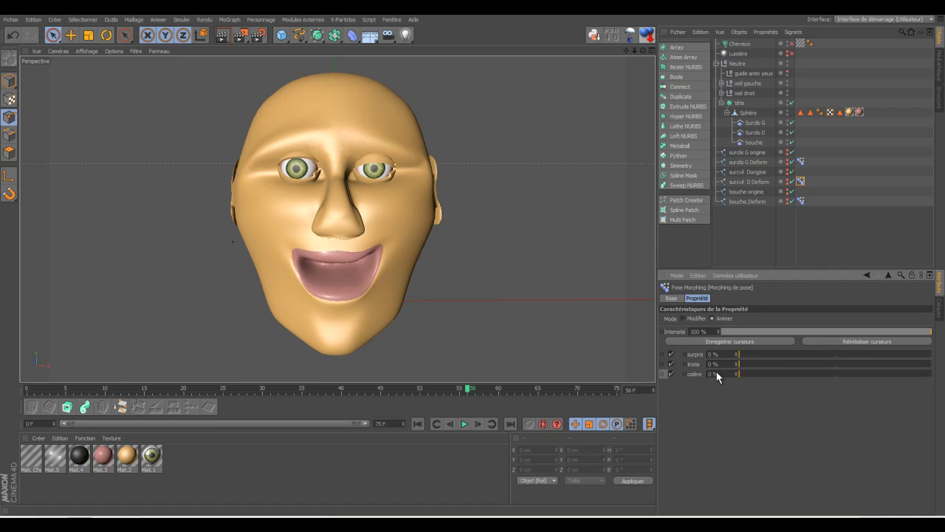
Switch the surcils G Deform pose morph to Animer mode and review the sliders of the other two pose morphs
click(801, 162)
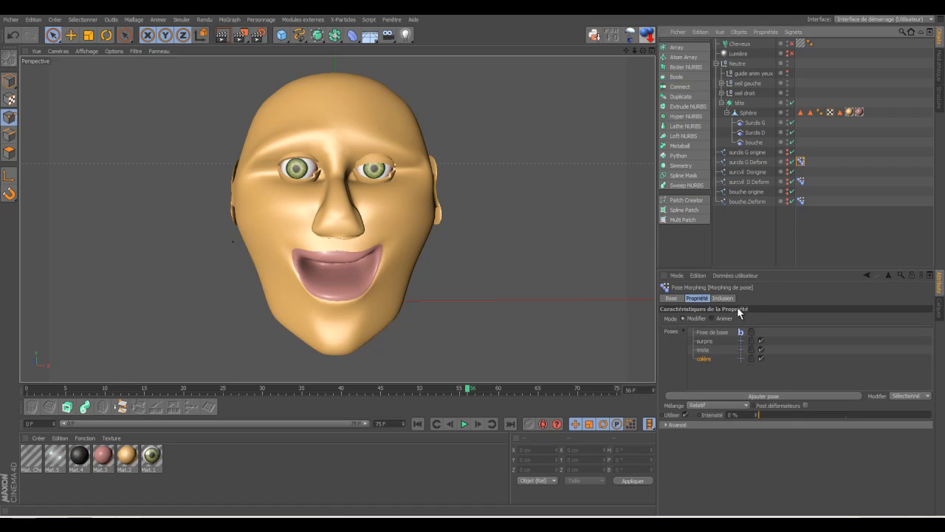
click(715, 318)
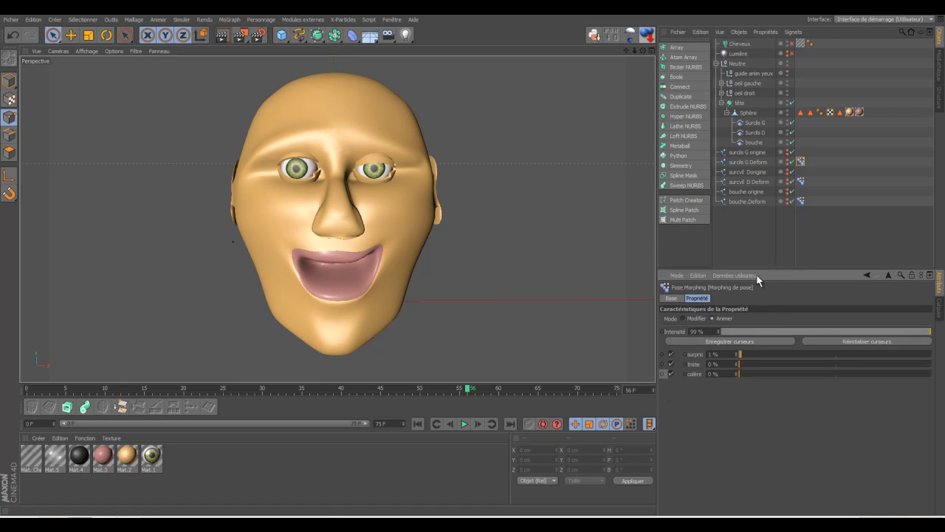
click(801, 181)
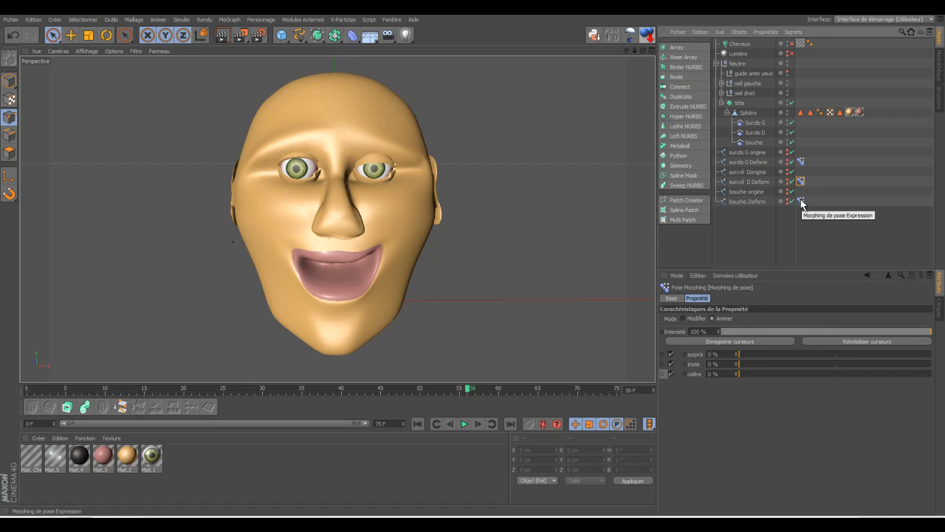
click(802, 201)
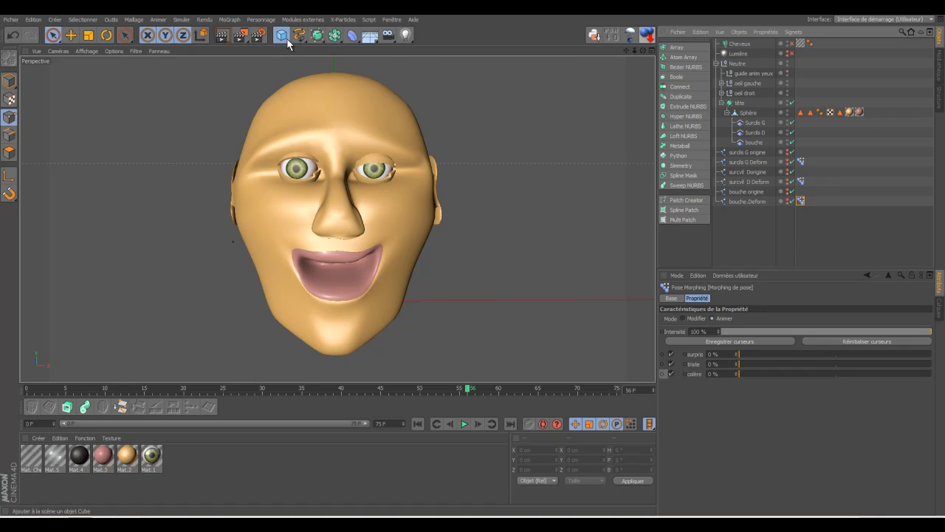
Add a null object to the scene and name it Contoleur
drag(288, 45, 306, 47)
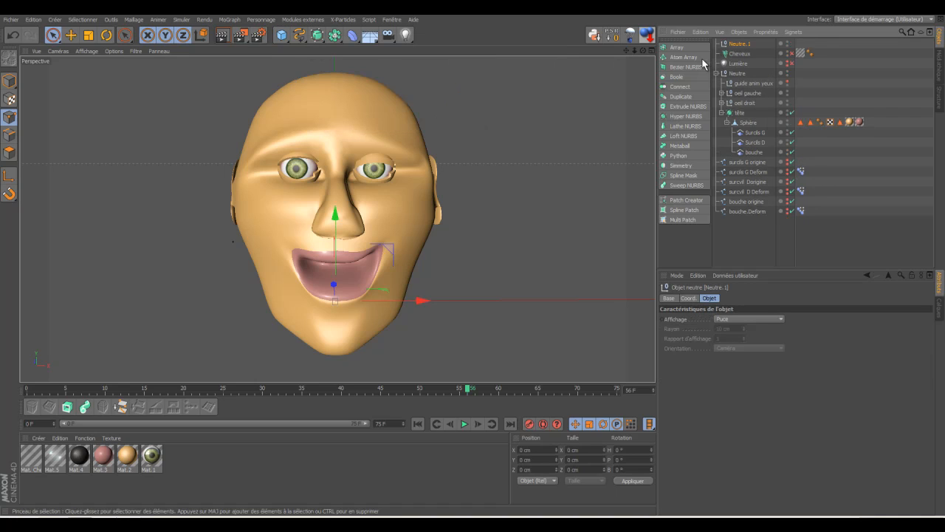
double_click(740, 44)
key(BackSpace)
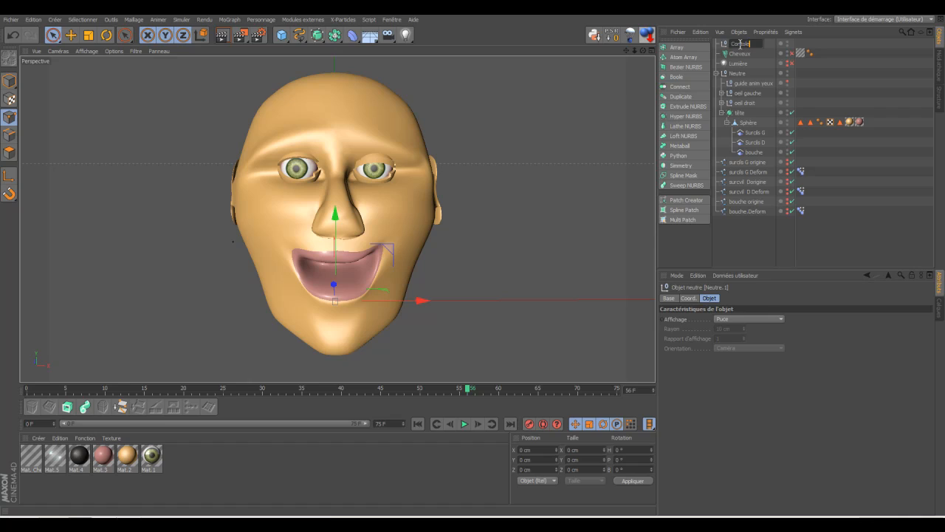
text(Contoleur)
key(Return)
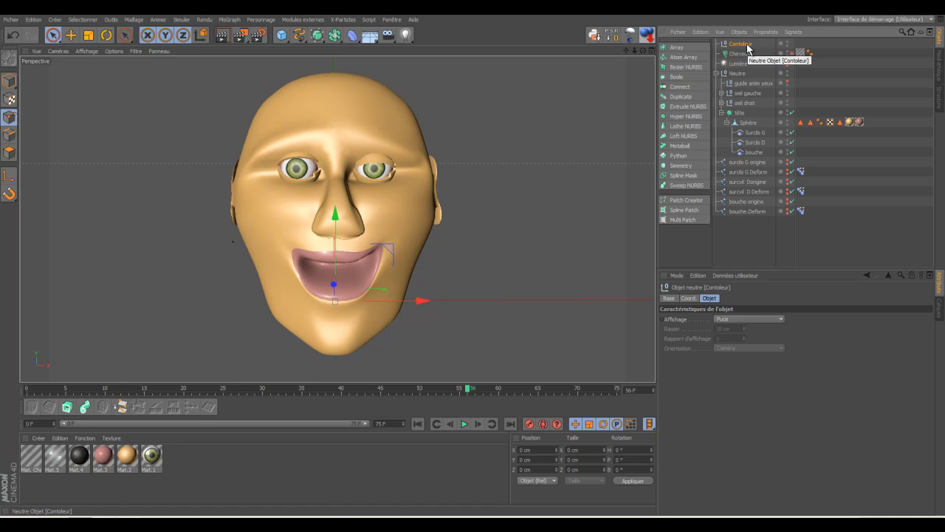
Copy the user data interface of surpris from the surcils G Deform pose morph and paste it onto the Contoleur null
click(747, 172)
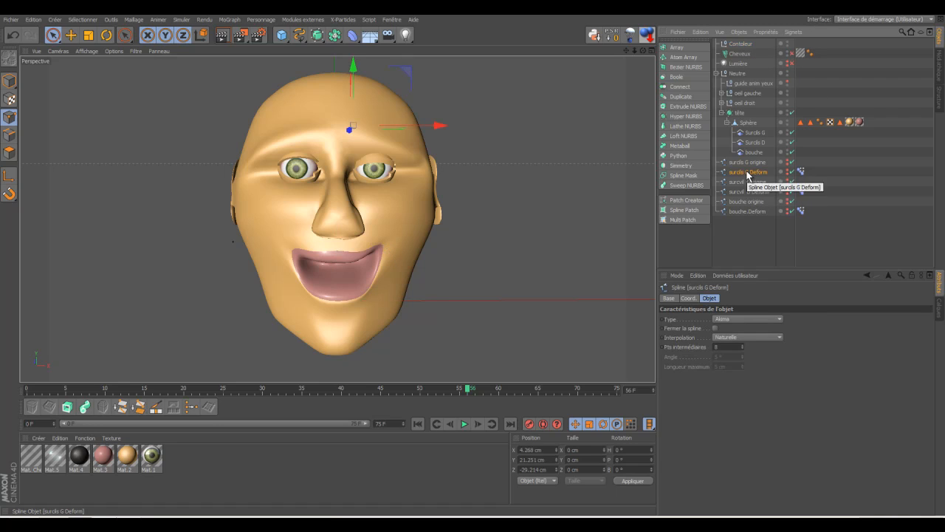
click(801, 172)
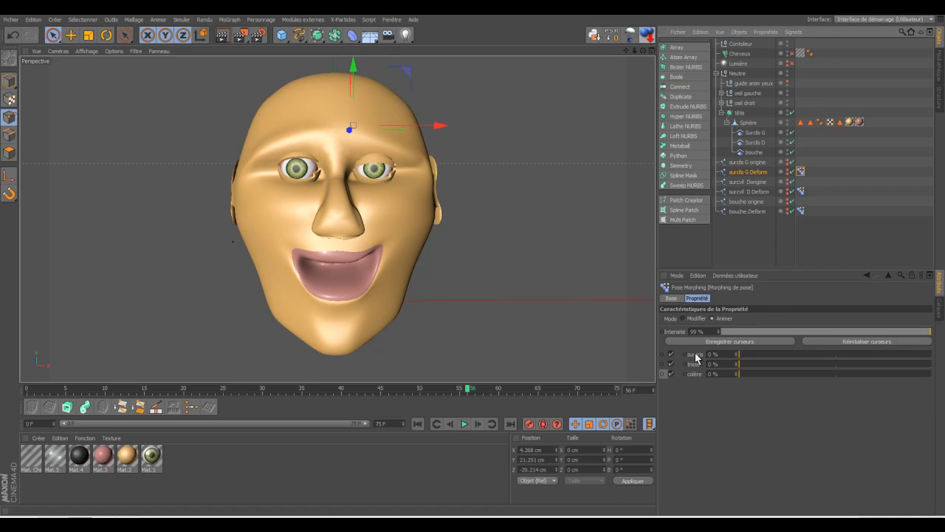
click(695, 354)
right_click(695, 358)
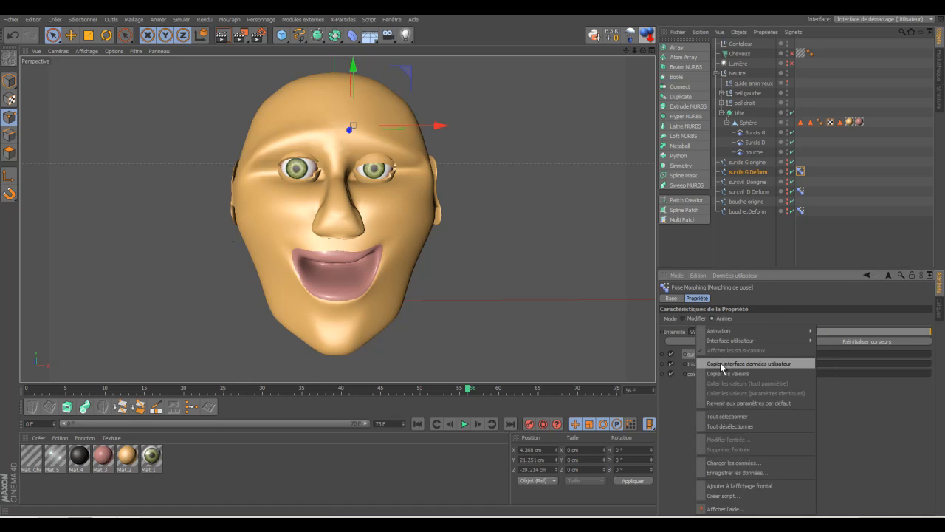
click(721, 365)
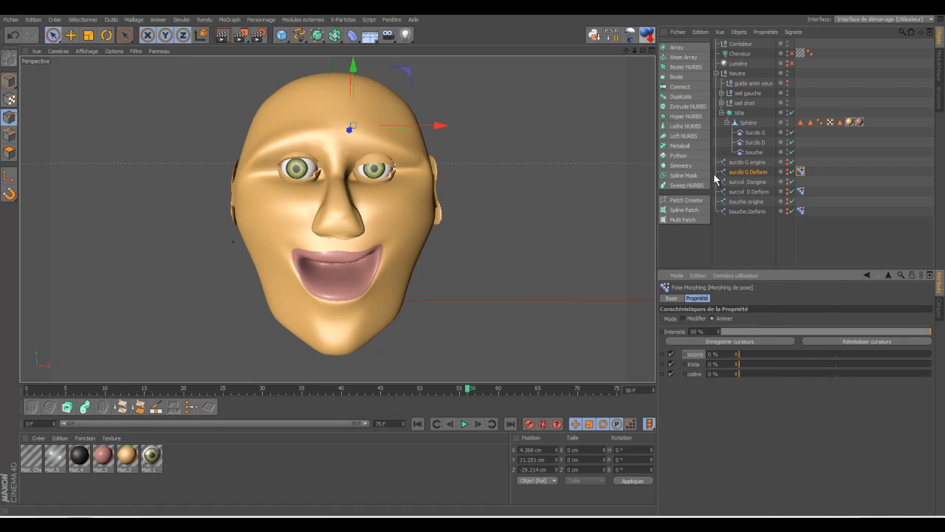
click(738, 45)
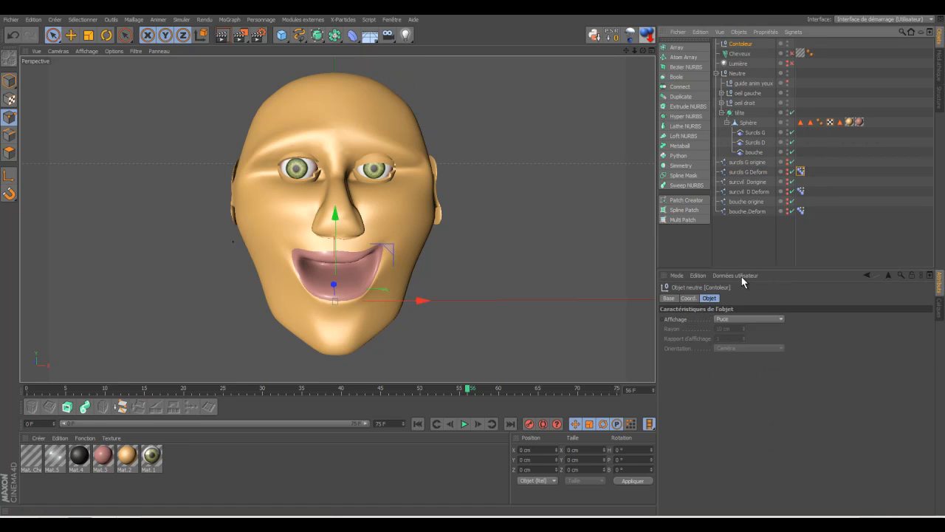
click(741, 274)
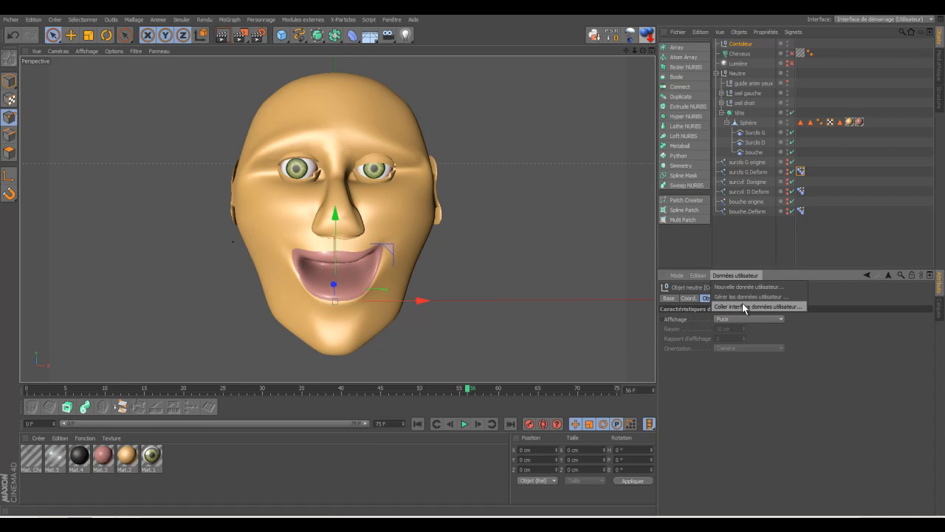
click(742, 303)
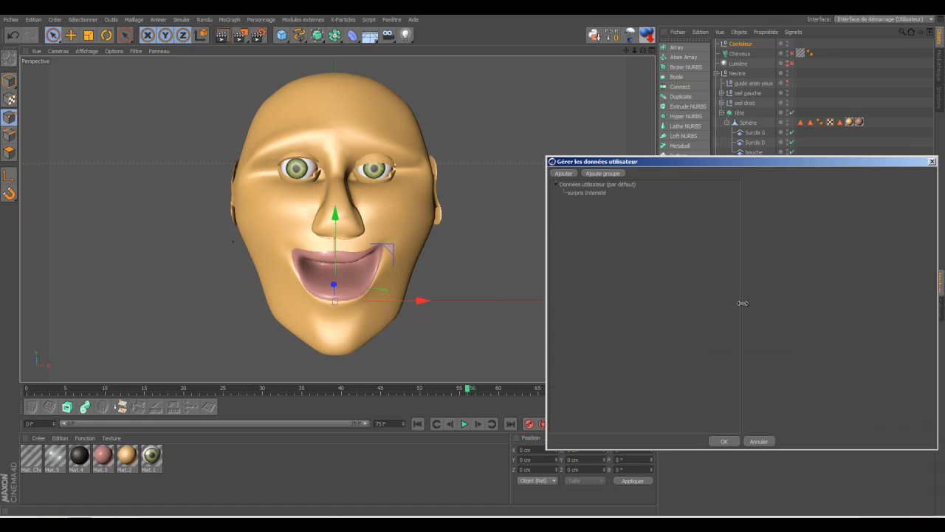
Rename the pasted user data entry SG surpris Intensité with the short name SG surpris, and accept it
click(597, 192)
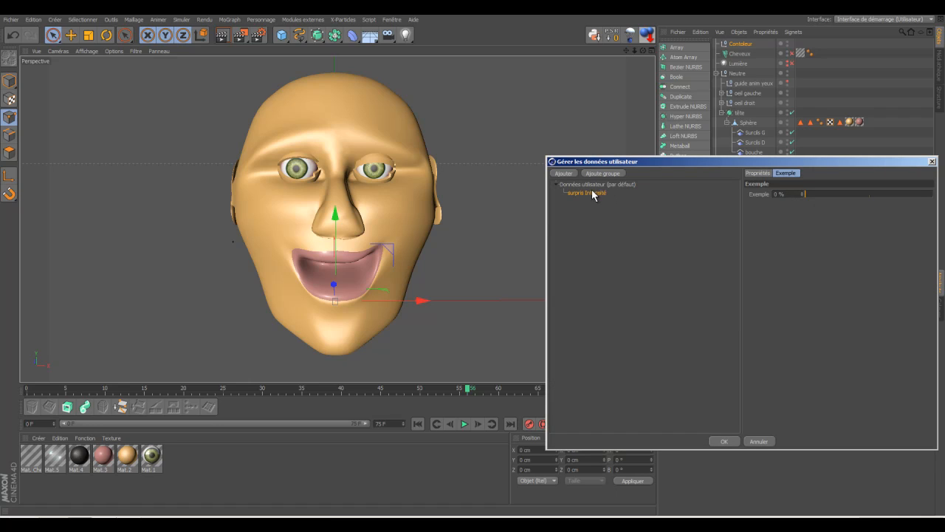
click(757, 175)
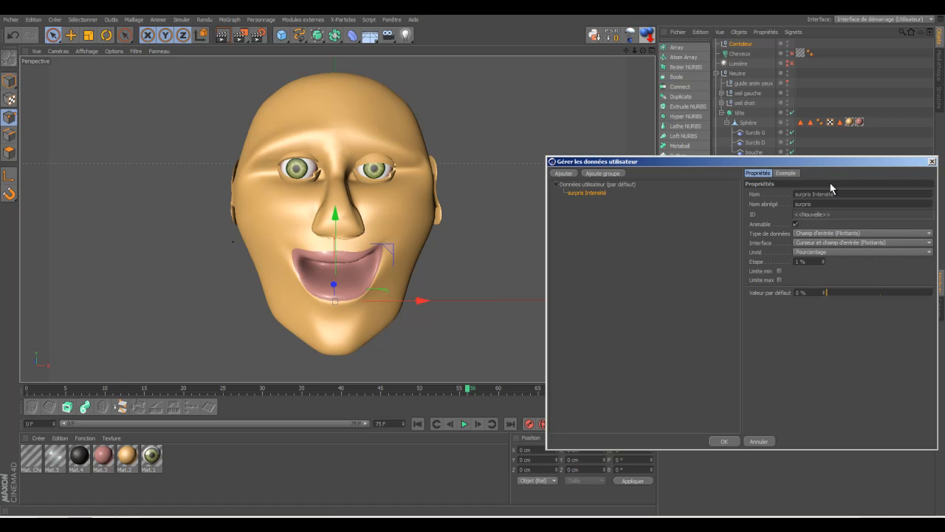
drag(823, 162, 548, 149)
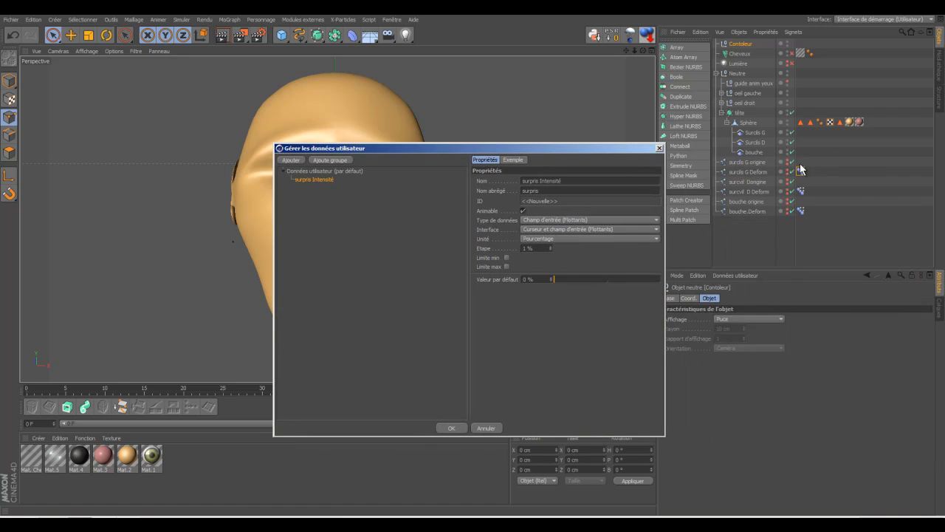
click(540, 180)
click(523, 180)
text(G)
text(S)
text(G)
click(523, 190)
text(SG)
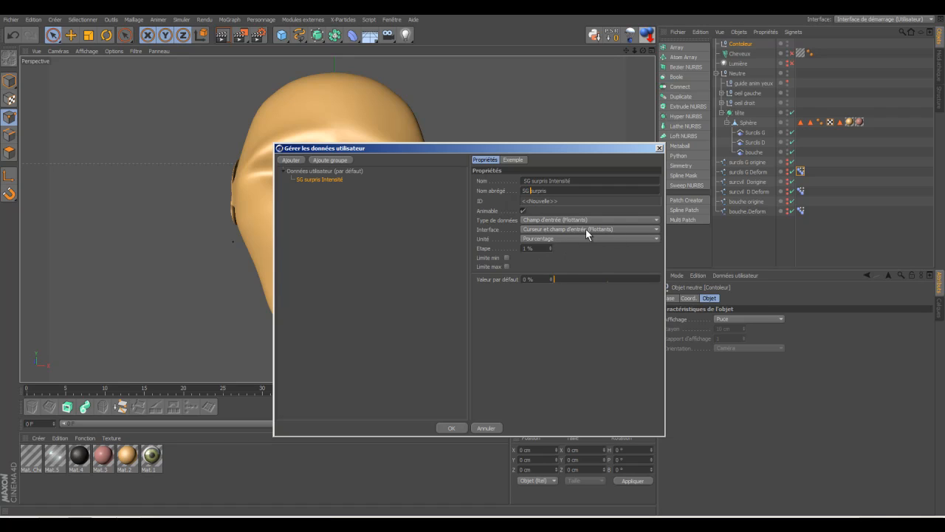
click(509, 161)
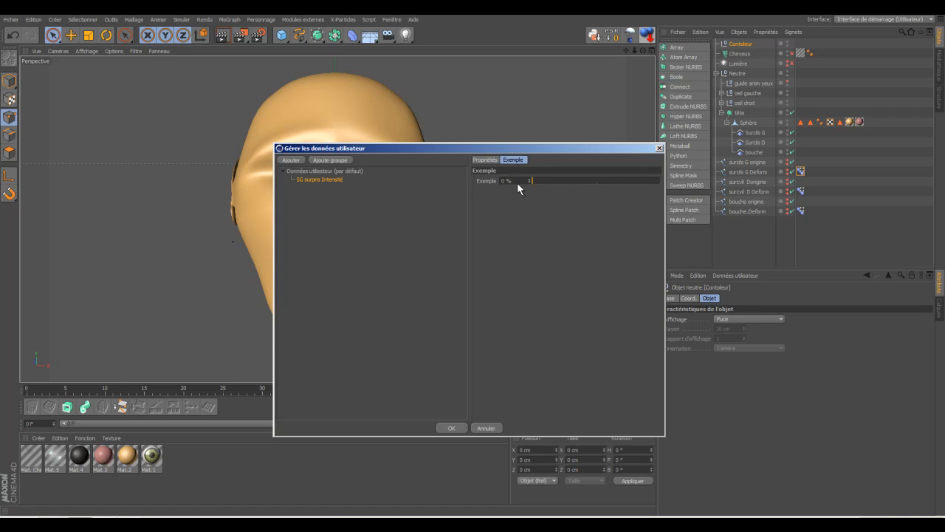
click(481, 161)
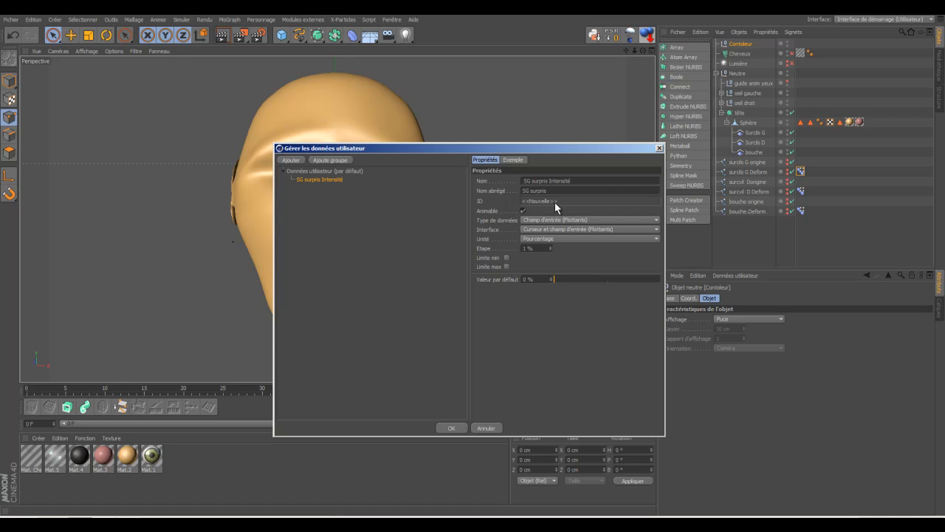
click(453, 428)
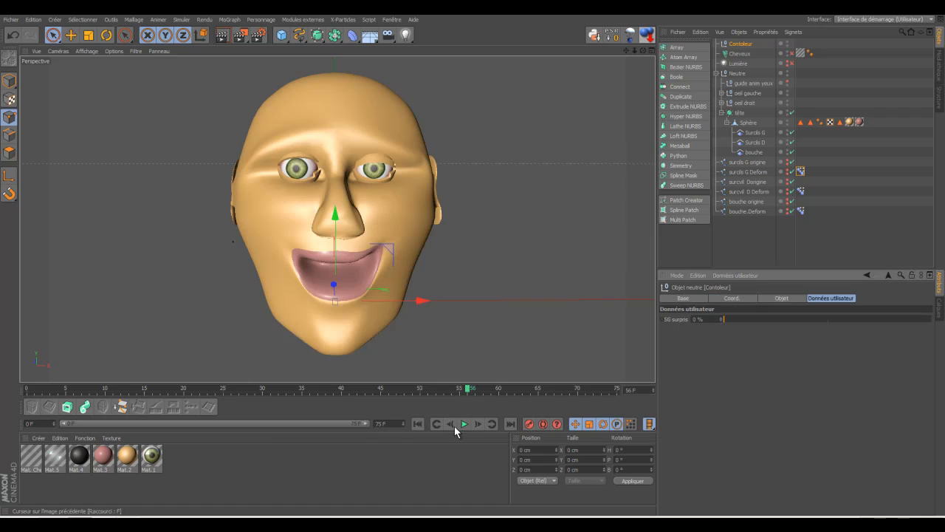
click(801, 172)
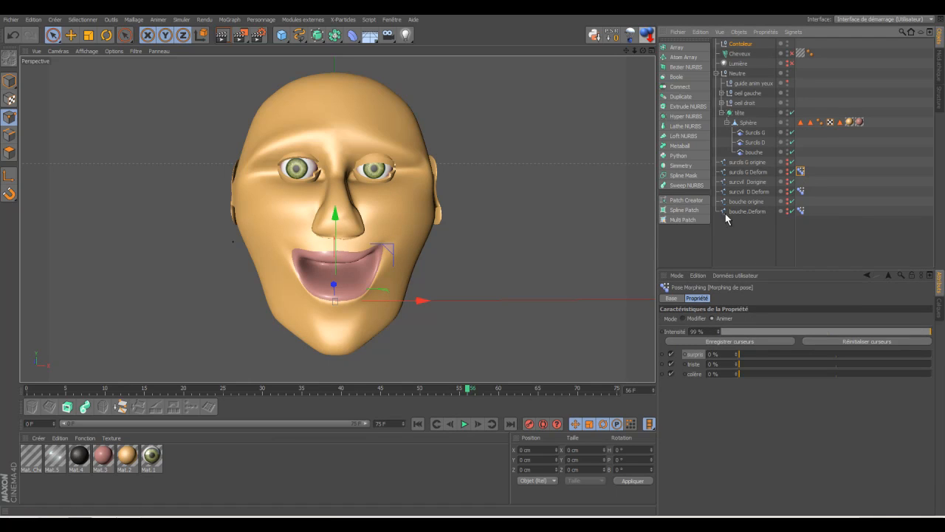
click(741, 44)
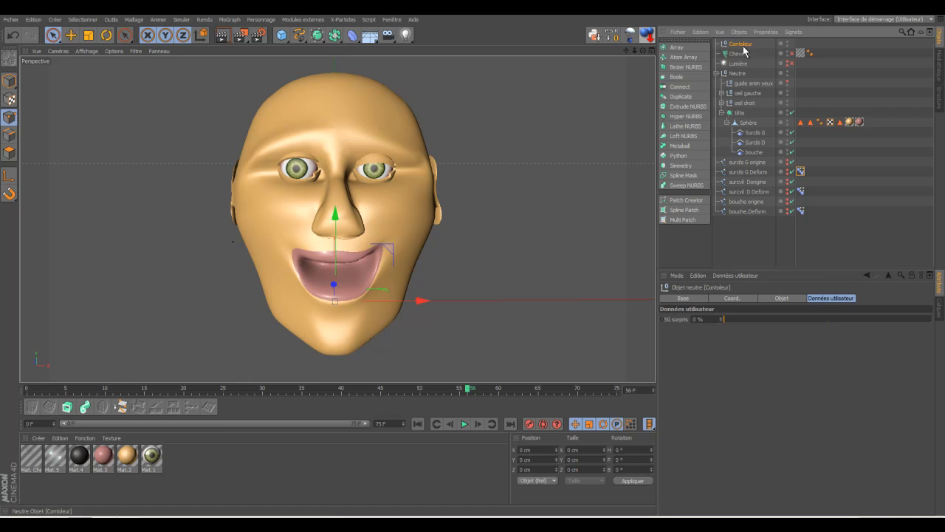
mouse_move(724, 318)
mouse_down()
mouse_move(859, 321)
mouse_move(719, 319)
mouse_up()
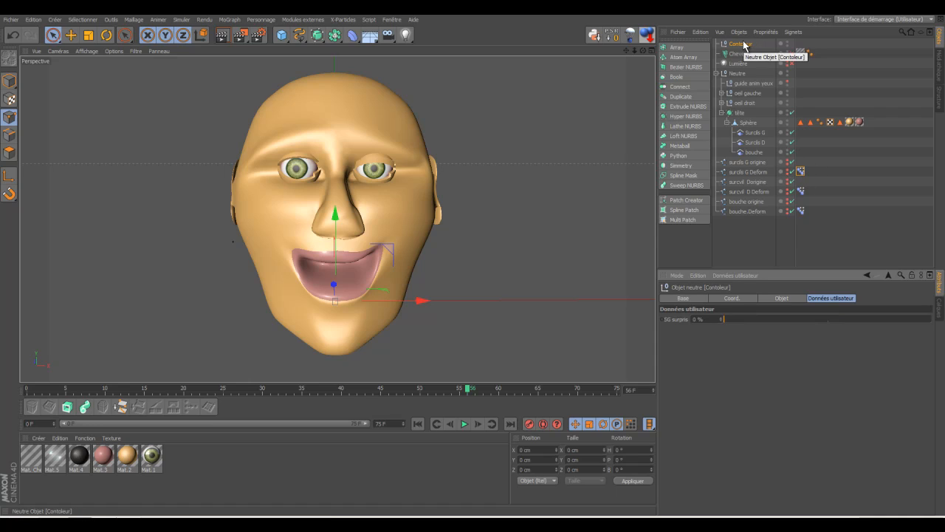
Copy the user data interface of triste from the surcils G Deform pose morph and paste it onto the Contoleur null
click(800, 171)
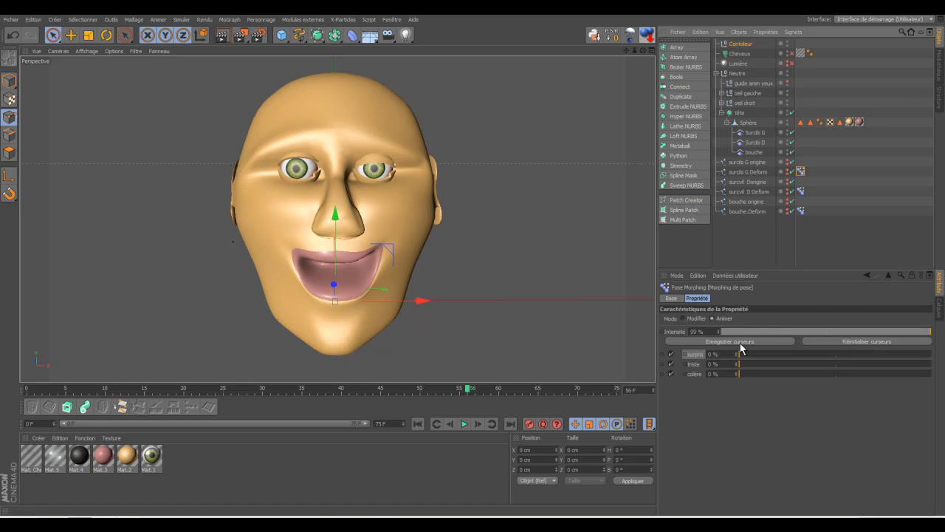
click(694, 364)
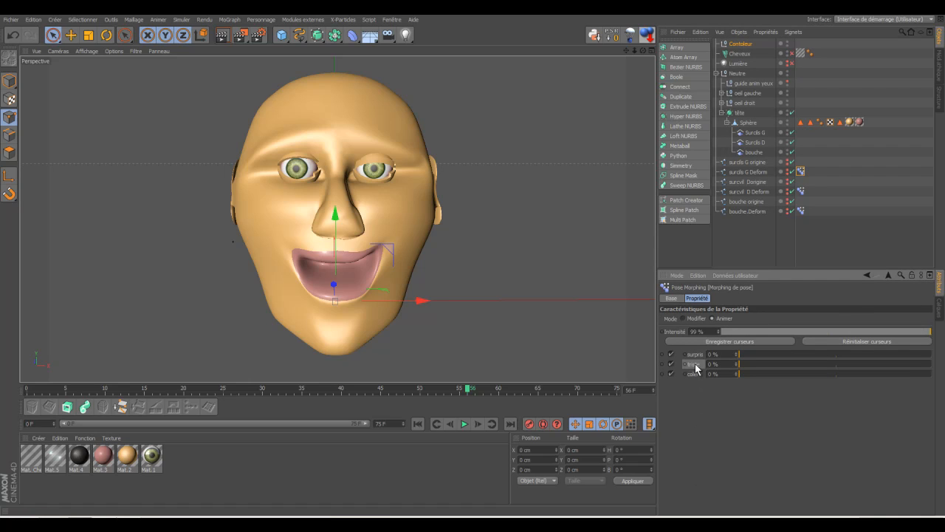
right_click(696, 366)
click(730, 363)
click(742, 45)
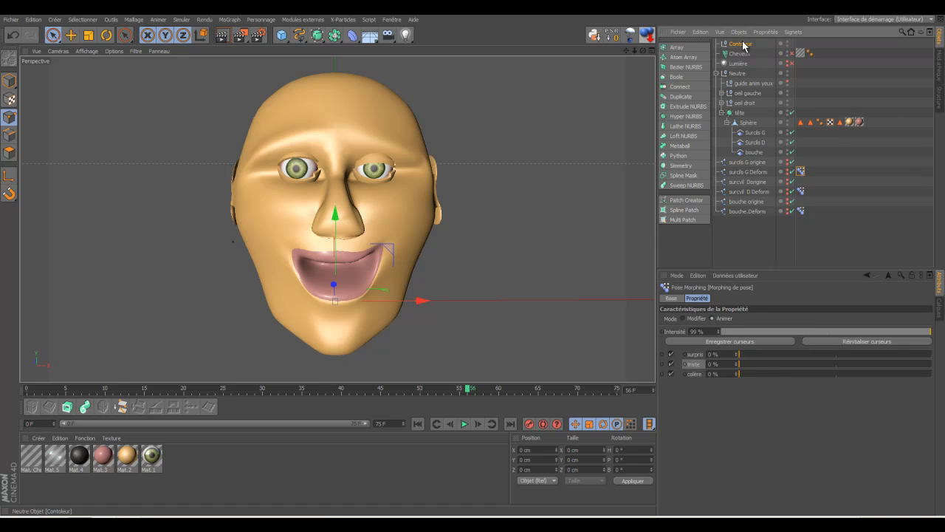
click(745, 276)
click(750, 296)
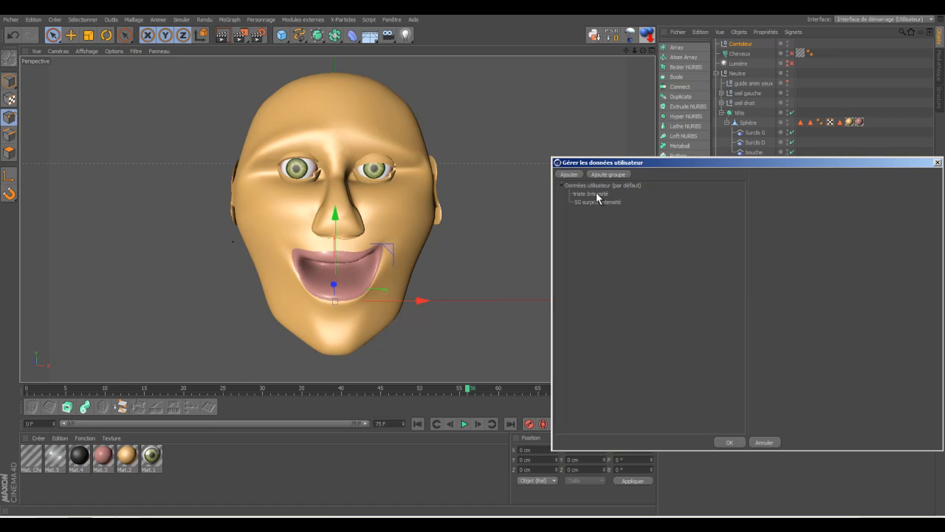
Rename the pasted triste entry SG triste Intensité with the short name SG triste, and accept it
click(596, 194)
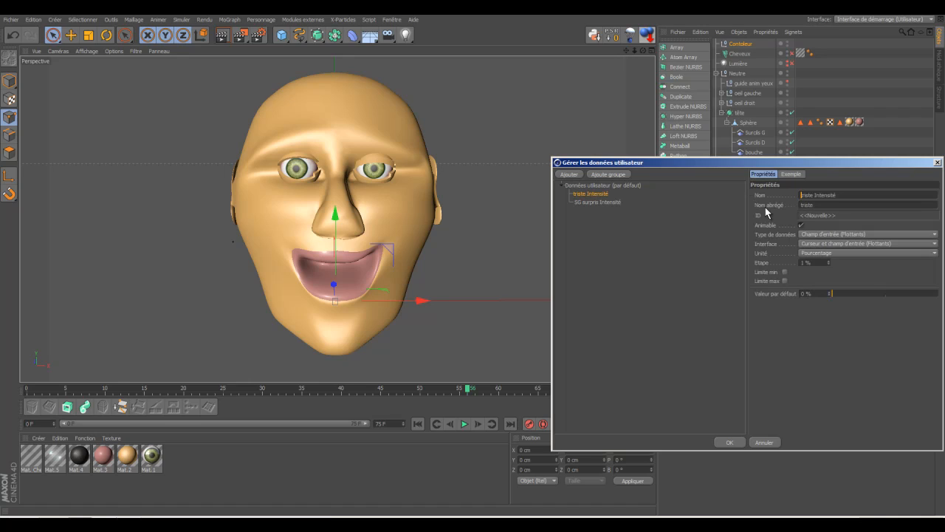
text(SG)
click(801, 206)
text(SG)
click(732, 442)
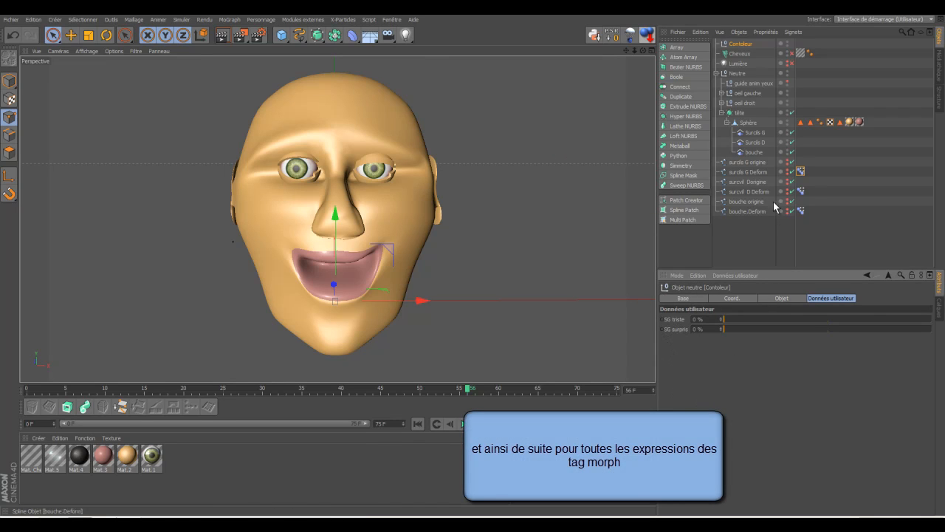
Copy the user data interface of colère from the bouche.Deform pose morph and paste it onto the Contoleur null
click(801, 172)
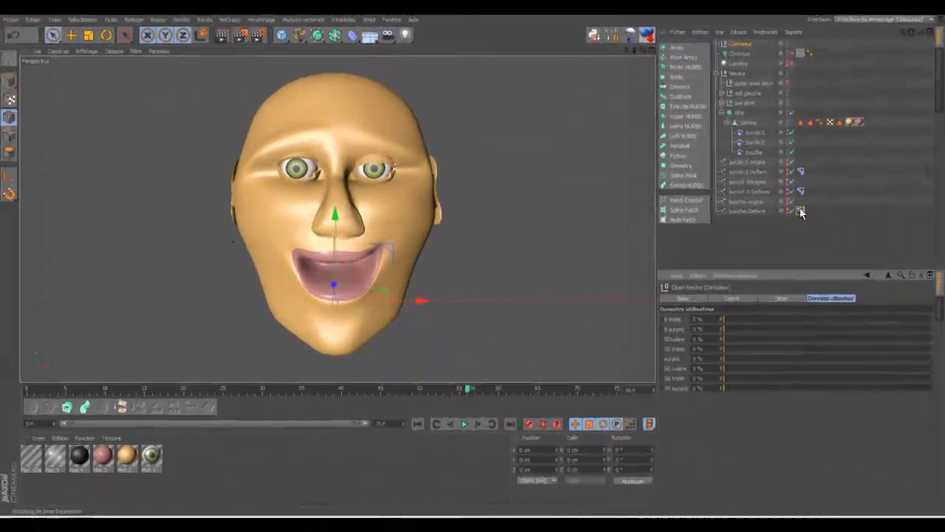
click(714, 219)
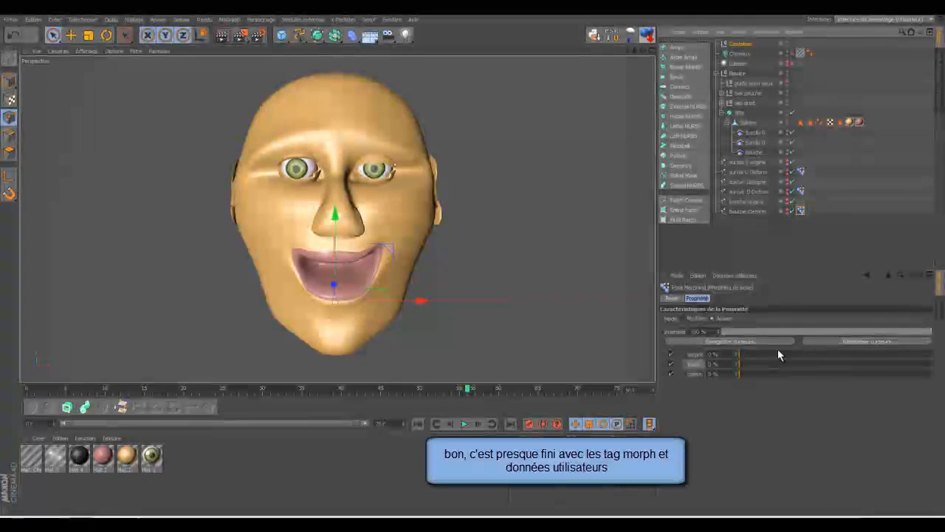
right_click(693, 372)
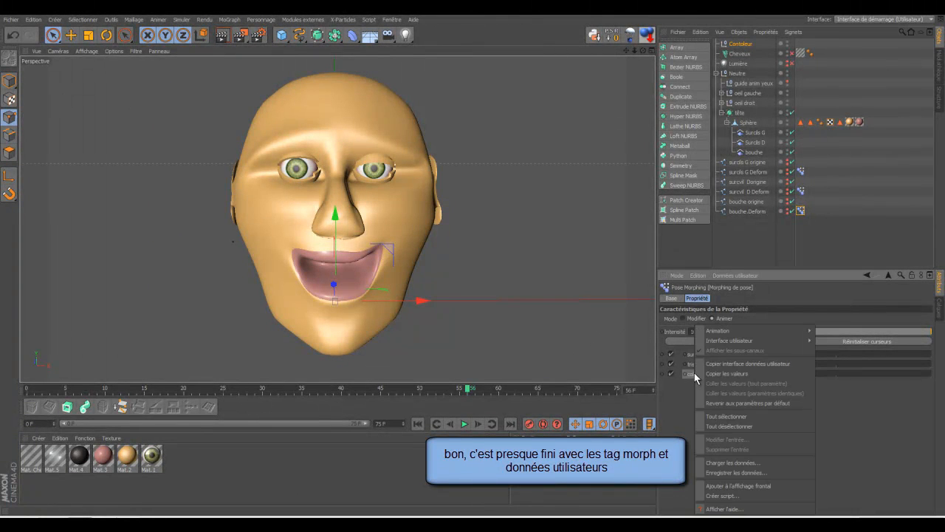
click(747, 363)
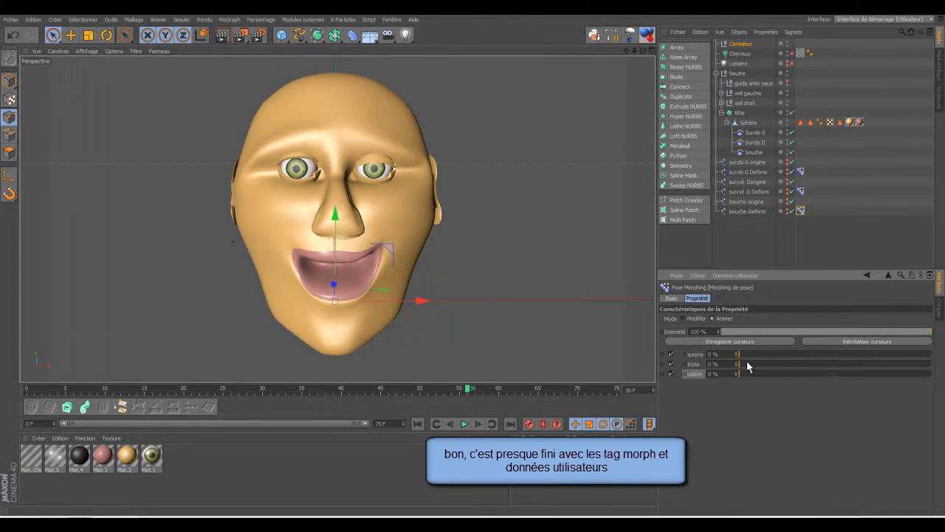
click(741, 44)
click(753, 275)
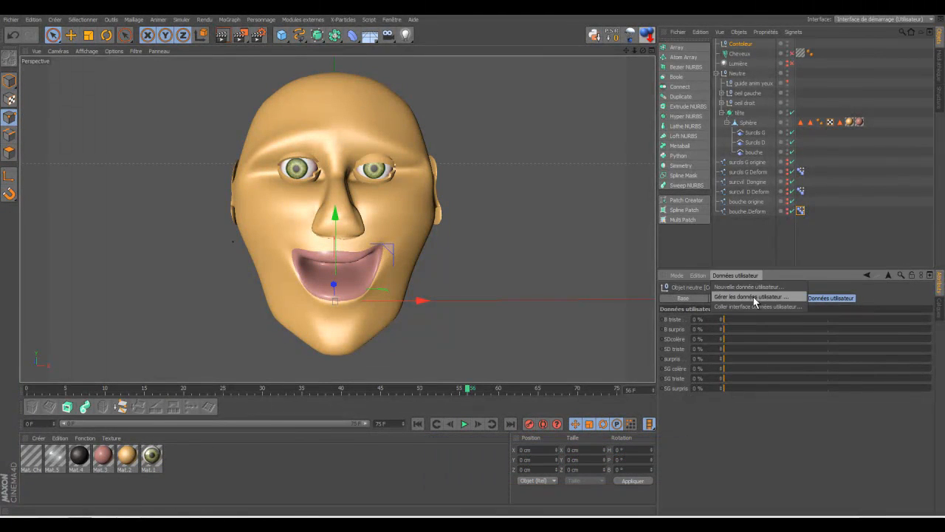
click(742, 297)
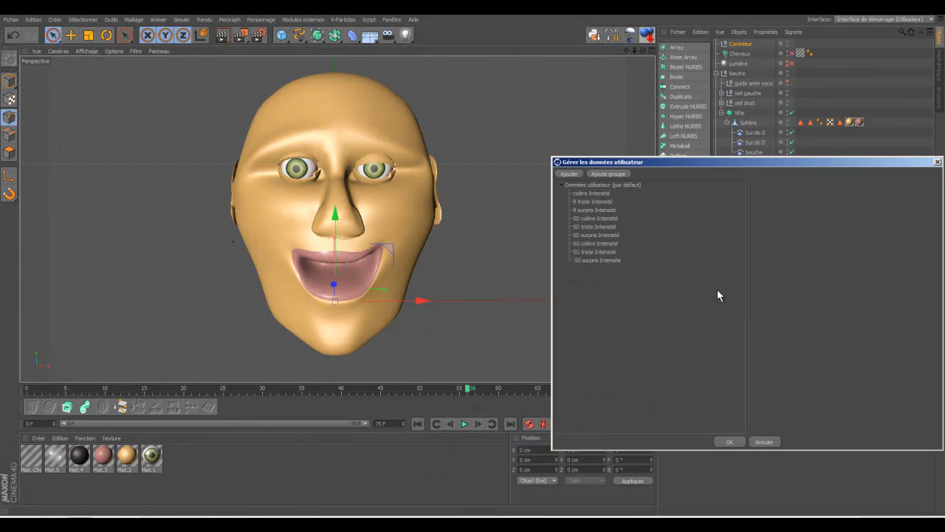
Rename the pasted colère entry B colère Intensité with the short name B colère, and accept it
click(583, 194)
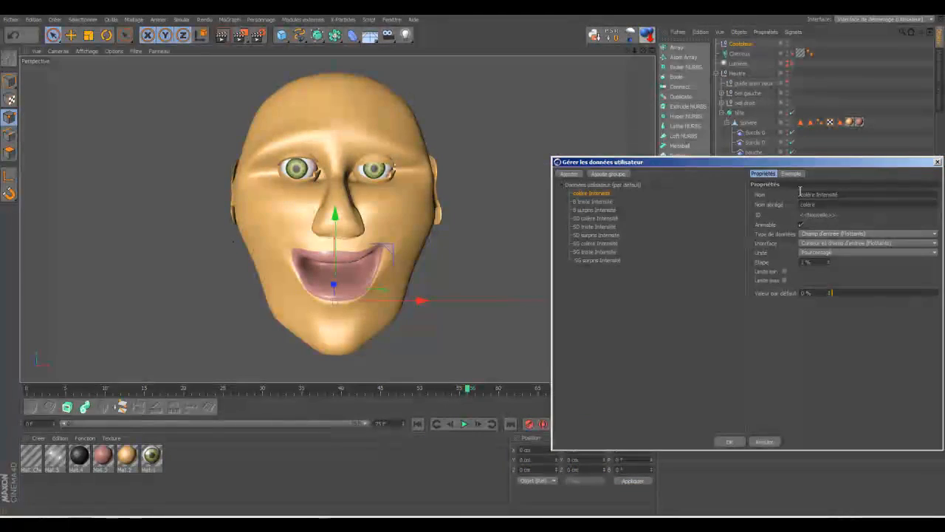
text(B)
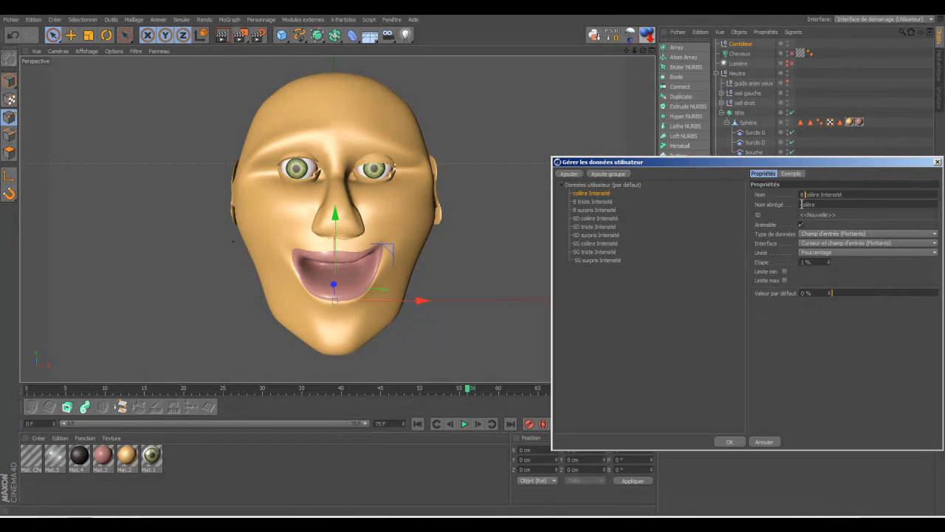
click(803, 204)
text(B)
click(730, 442)
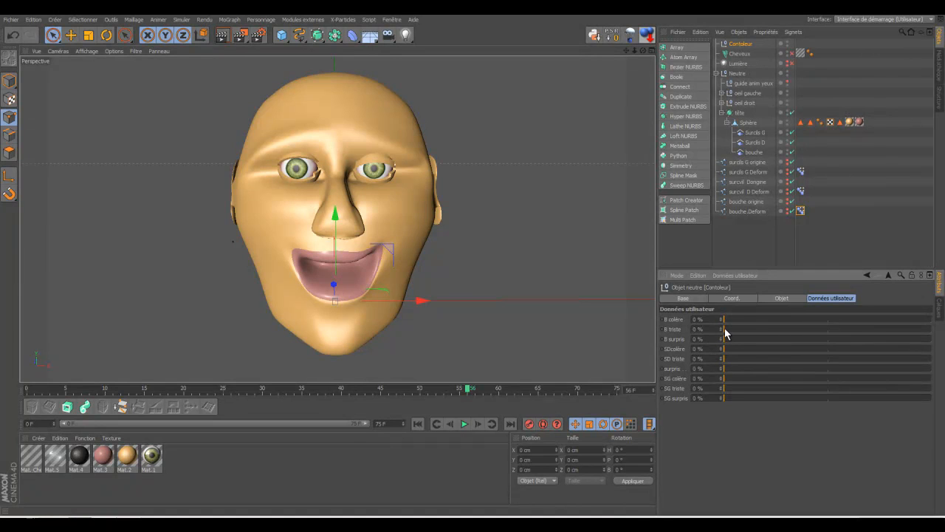
Test the B triste slider on the Contoleur null, and the triste slider of the bouche.Deform pose morph for comparison
drag(725, 330, 675, 334)
click(800, 211)
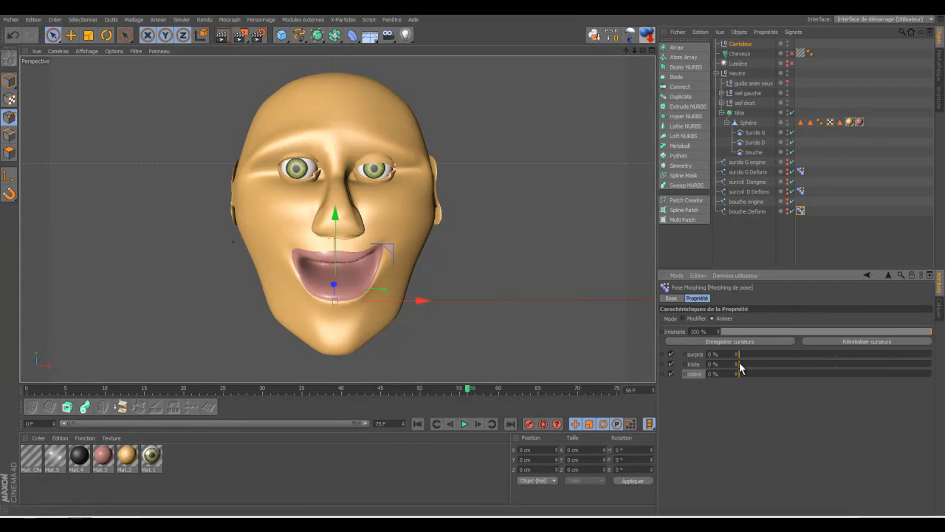
mouse_move(744, 365)
mouse_down()
mouse_move(819, 362)
mouse_move(730, 367)
mouse_up()
Add an XPresso tag to the Contoleur null
click(740, 44)
right_click(740, 45)
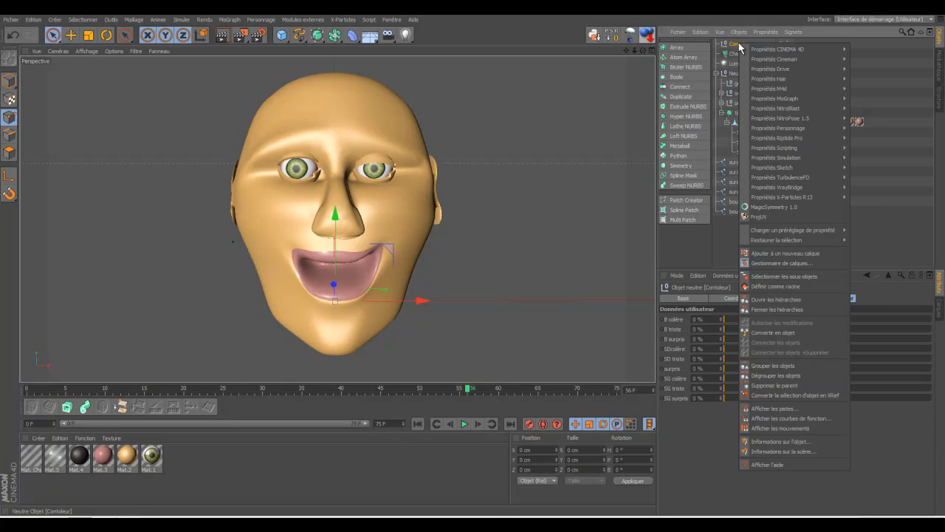
mouse_move(815, 49)
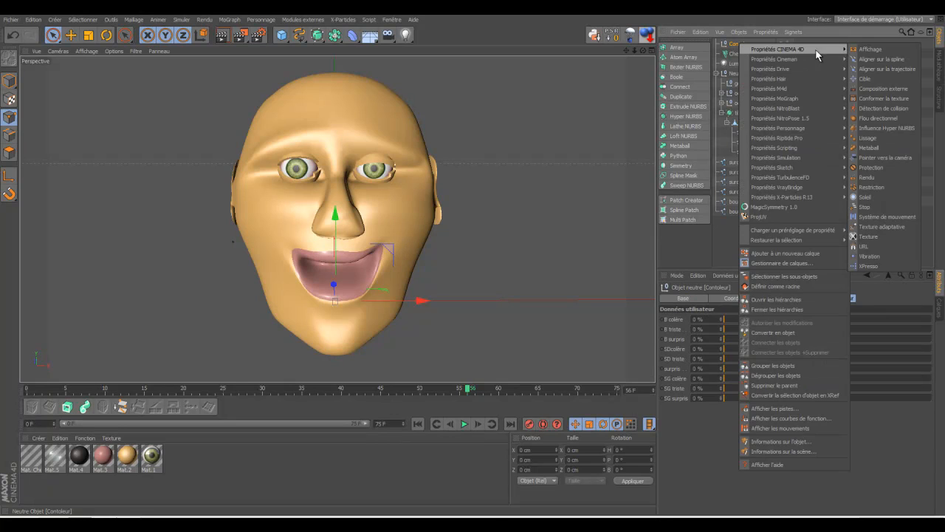
click(866, 265)
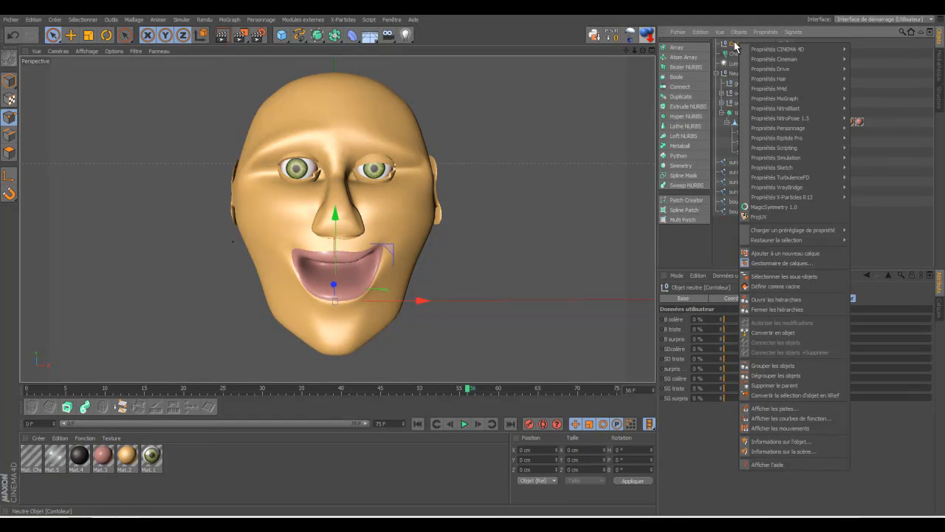
mouse_move(802, 47)
click(870, 264)
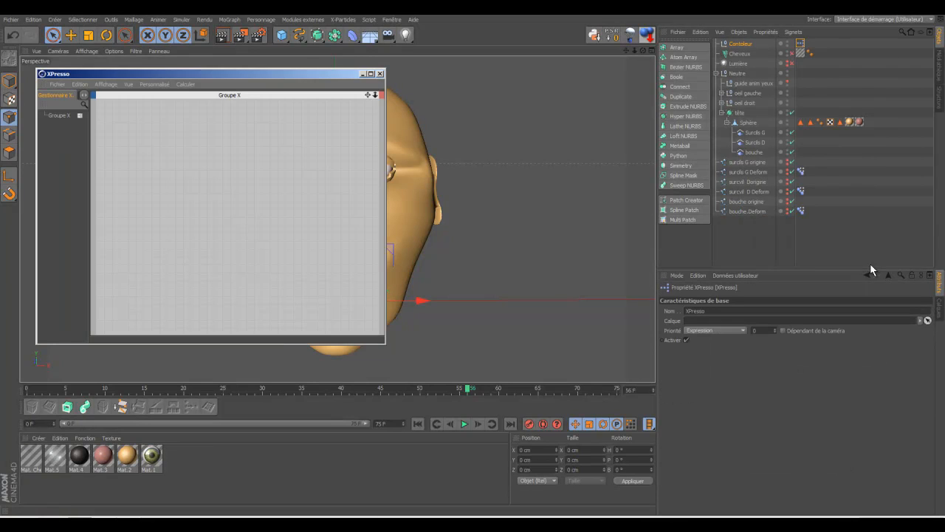
Move and widen the XPresso window, and place the Contoleur null as a node near the top of Groupe X
drag(295, 71, 515, 85)
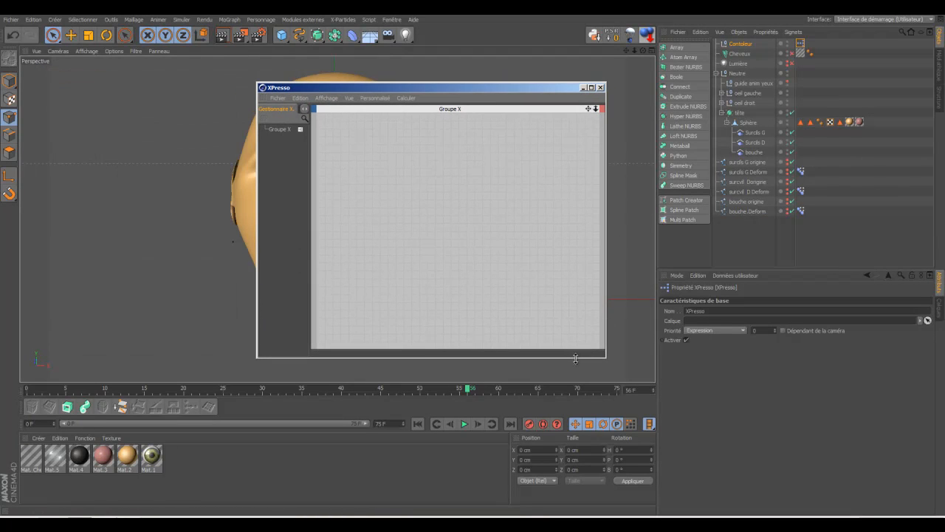
drag(575, 357, 626, 346)
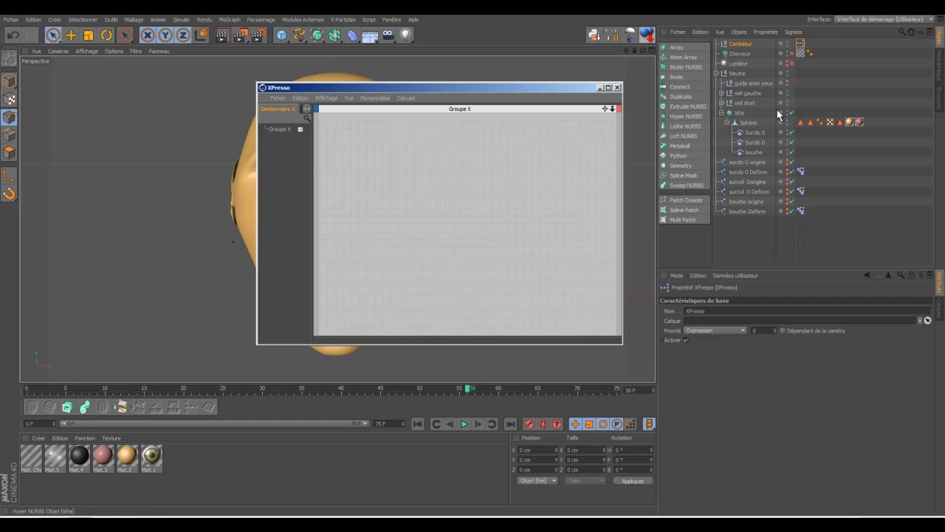
drag(741, 45, 397, 331)
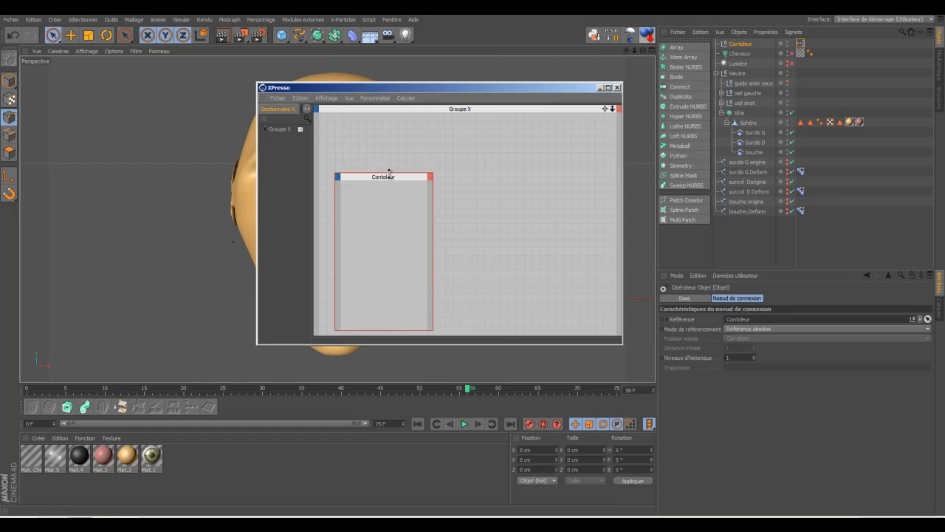
drag(390, 173, 387, 126)
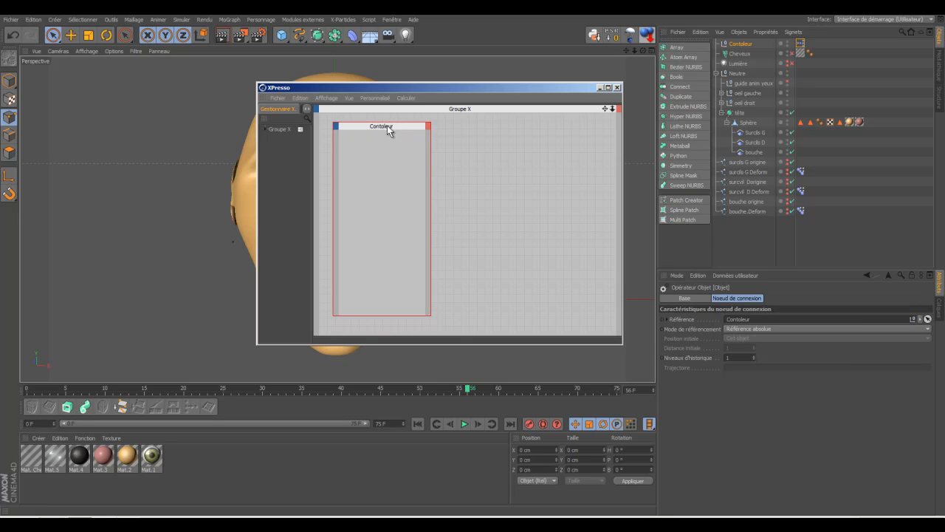
Add the user data outputs SD surpris Intensité, SD triste Intensité and SD colère Intensité to the Contoleur node
click(428, 127)
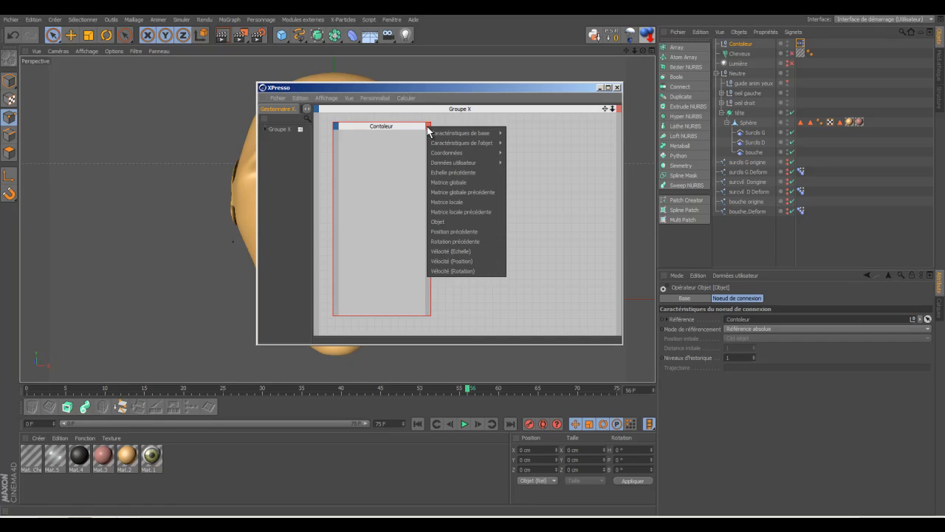
mouse_move(447, 164)
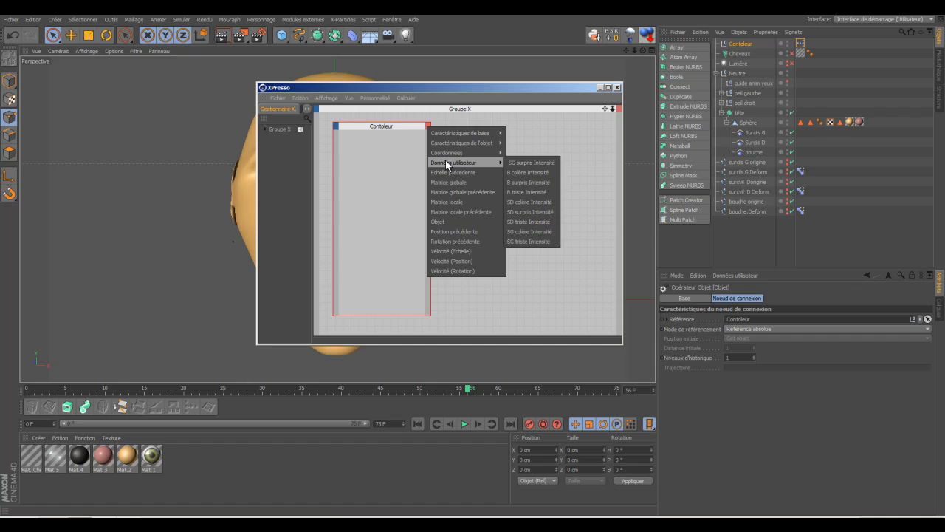
click(547, 211)
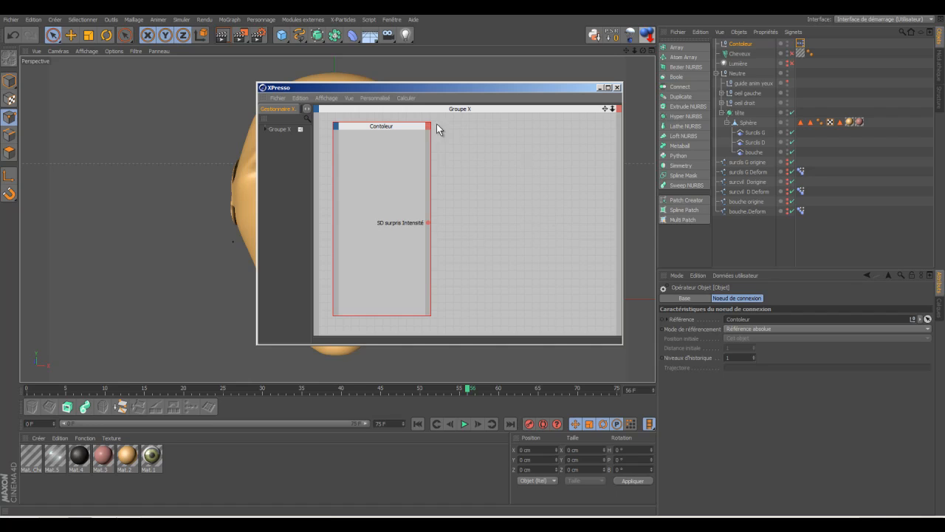
click(427, 123)
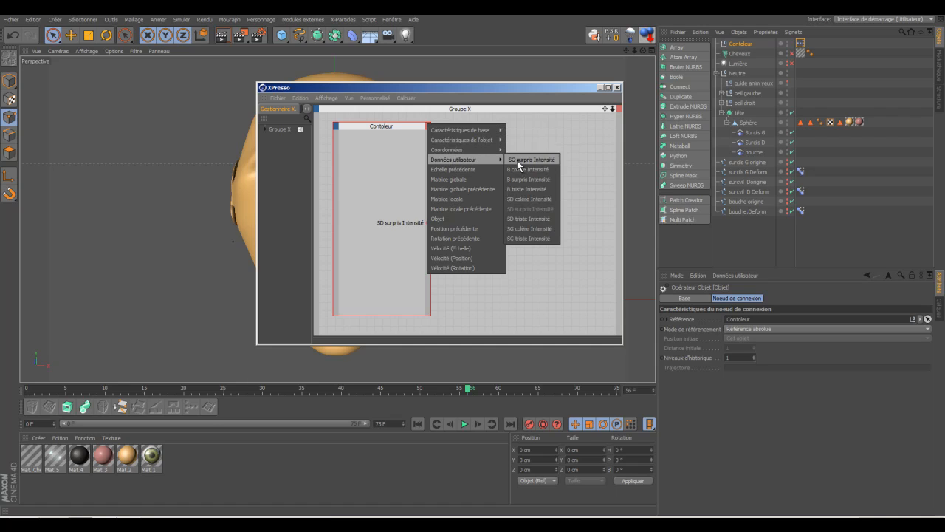
click(520, 218)
click(428, 124)
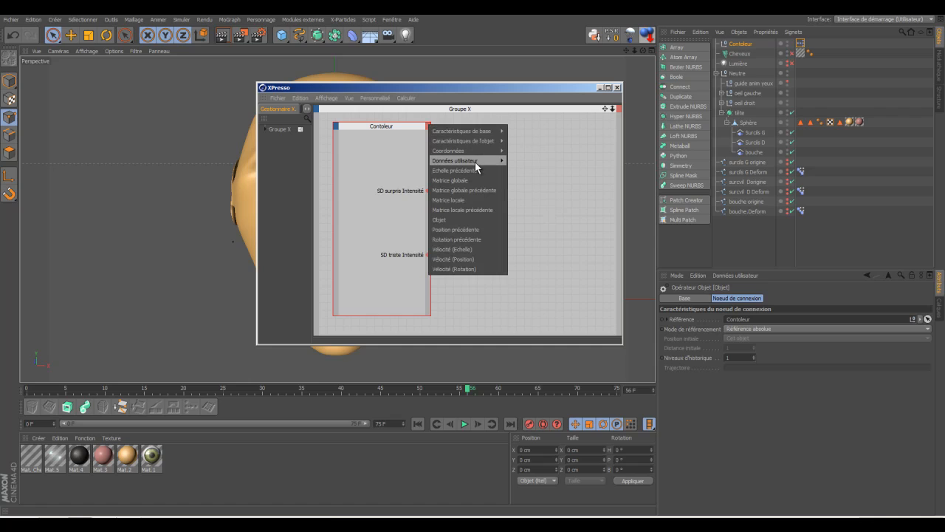
mouse_move(475, 160)
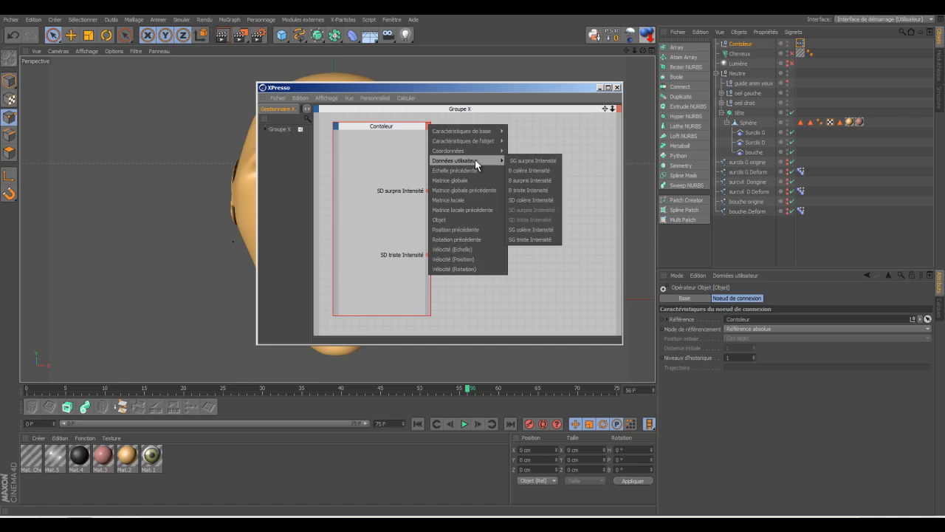
click(531, 200)
Add the user data outputs SG surpris Intensité, SG triste Intensité and SG colère Intensité to the Contoleur node
click(428, 125)
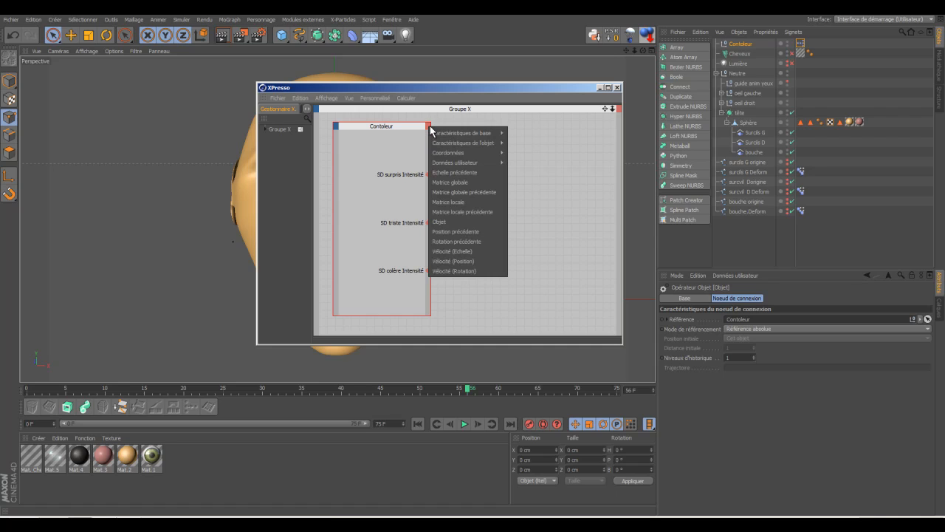
mouse_move(433, 132)
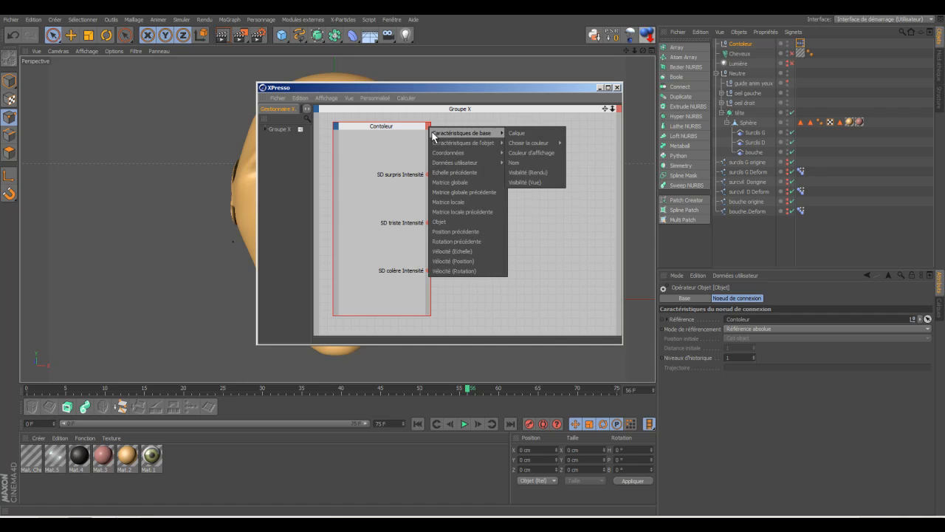
mouse_move(455, 161)
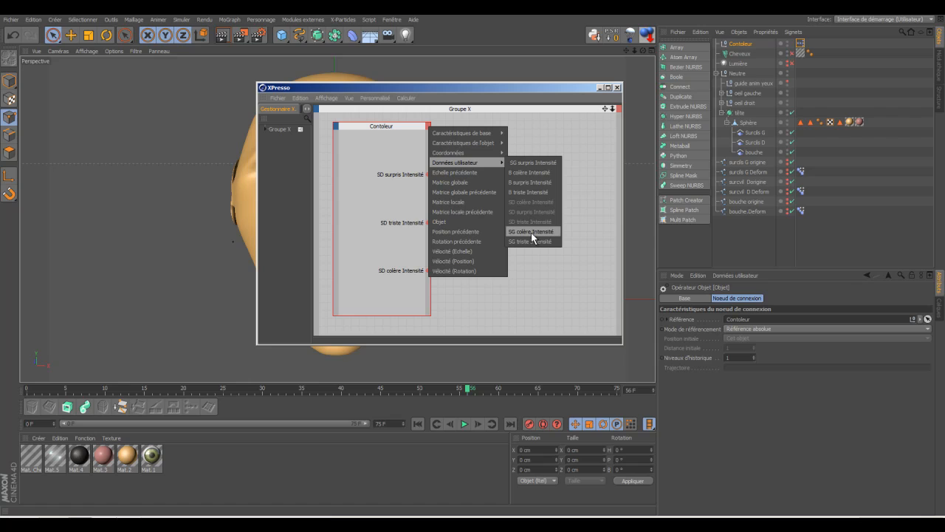
click(531, 163)
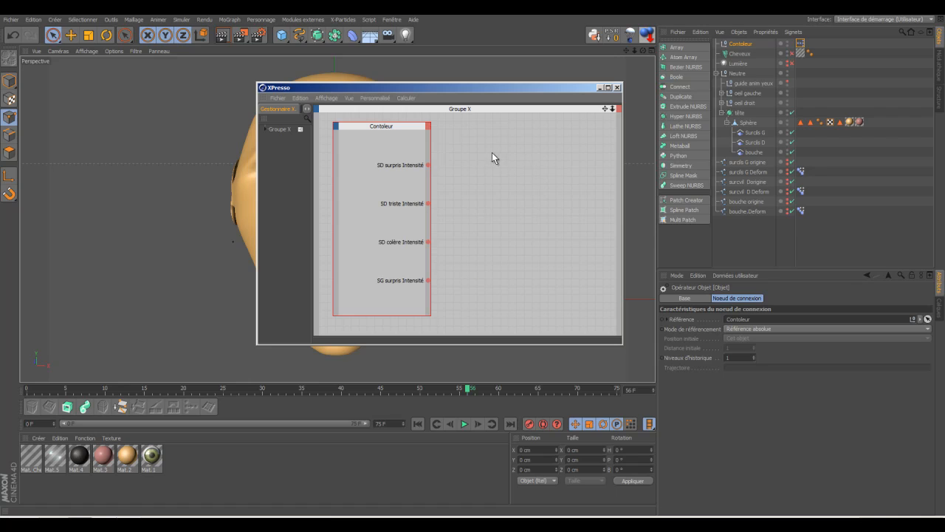
click(428, 126)
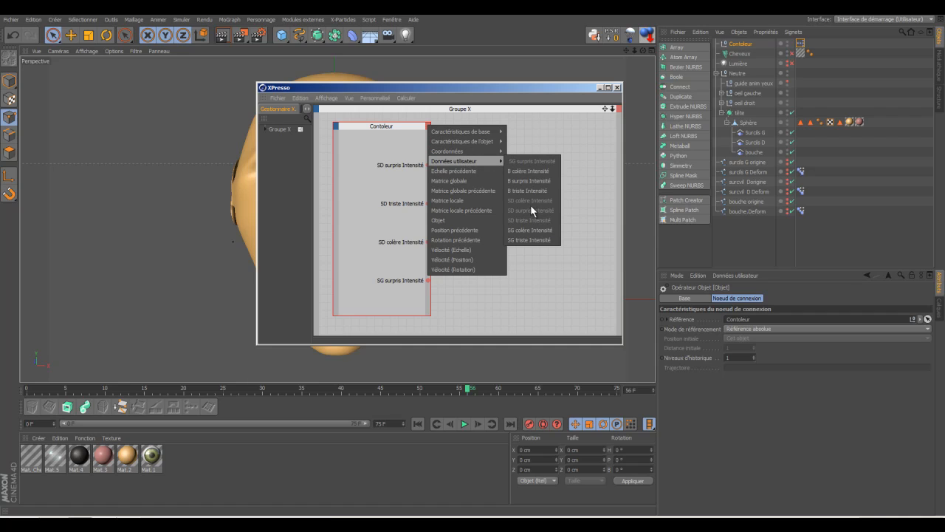
click(530, 239)
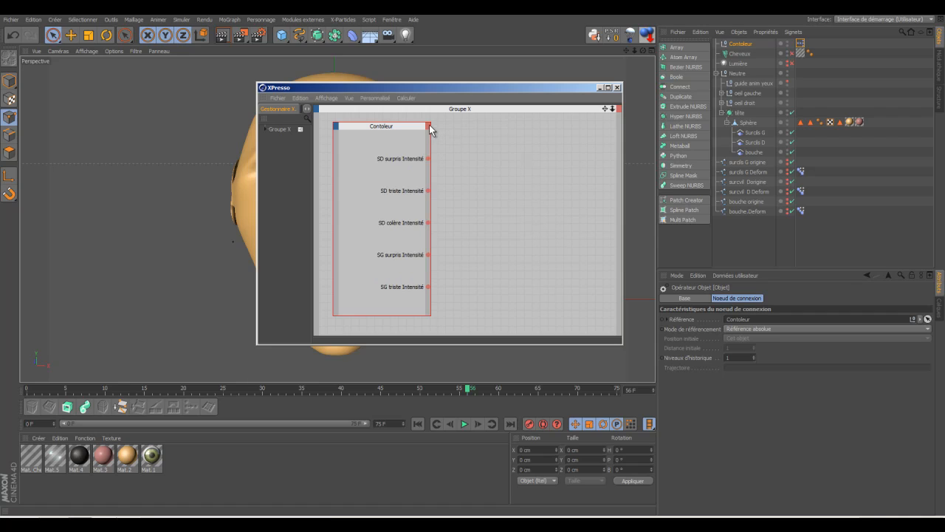
click(428, 126)
mouse_move(452, 163)
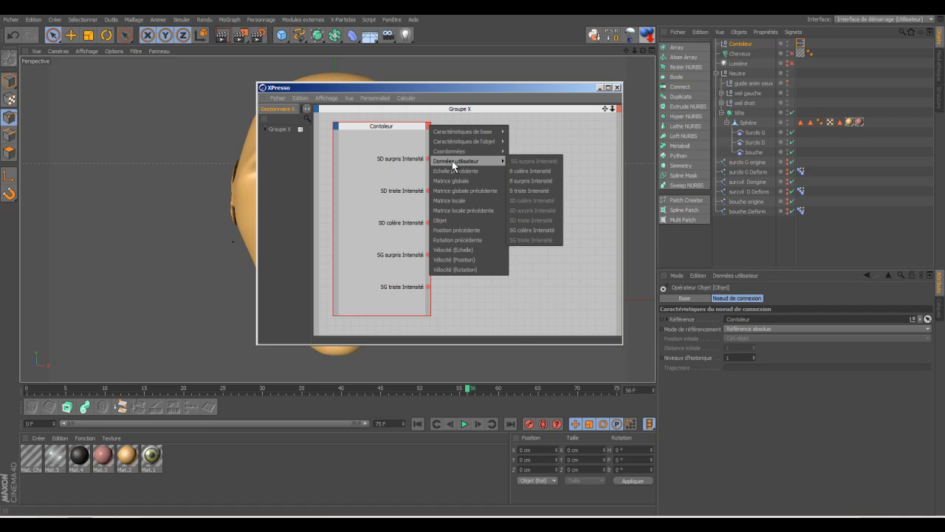
click(526, 229)
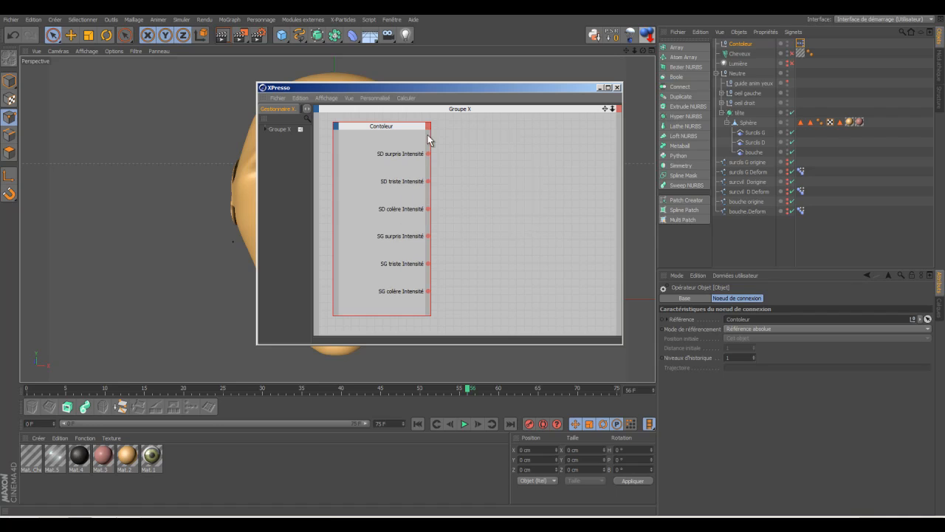
Add the outputs B surpris Intensité, B triste Intensité and B colère Intensité to the Contoleur node, and make the node slightly taller
click(429, 127)
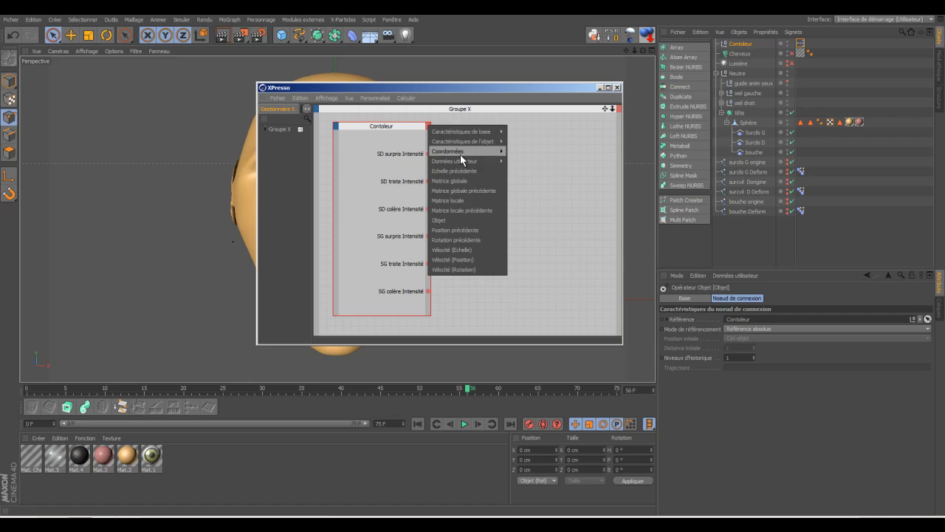
mouse_move(460, 158)
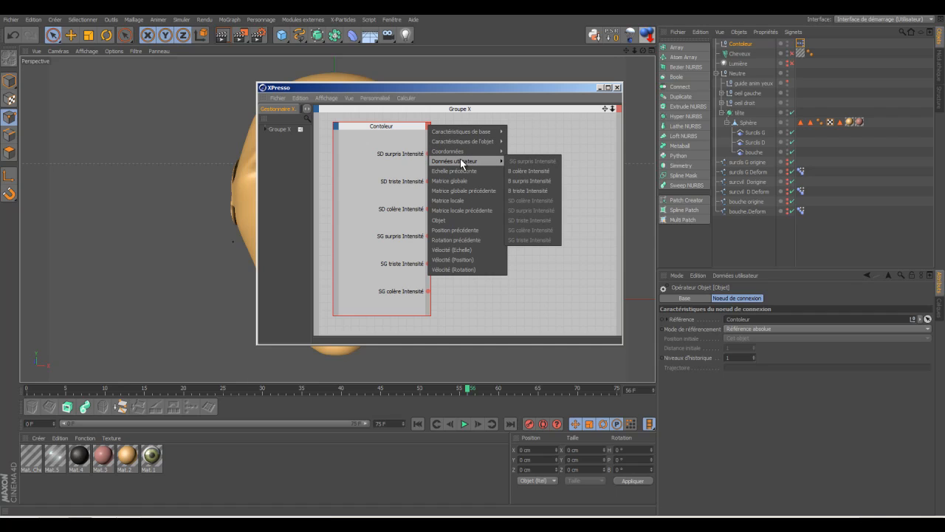
click(527, 180)
click(428, 128)
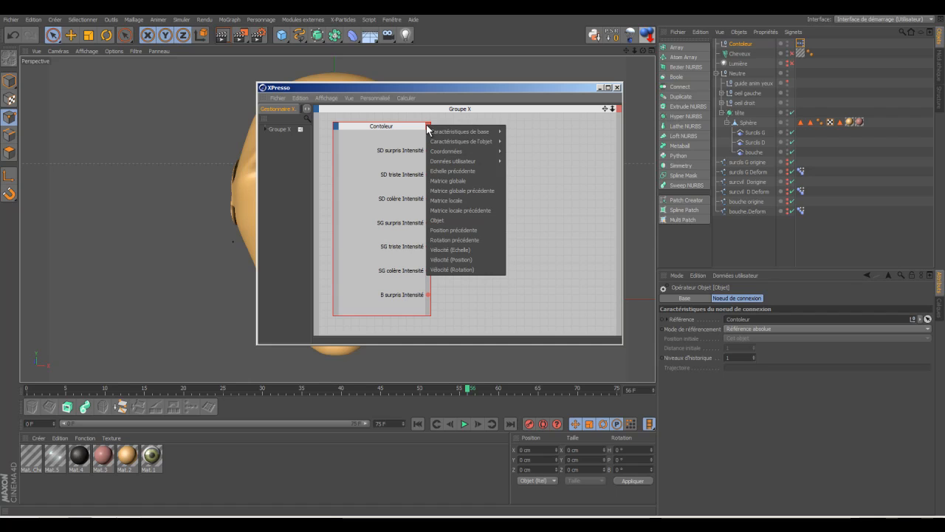
mouse_move(446, 161)
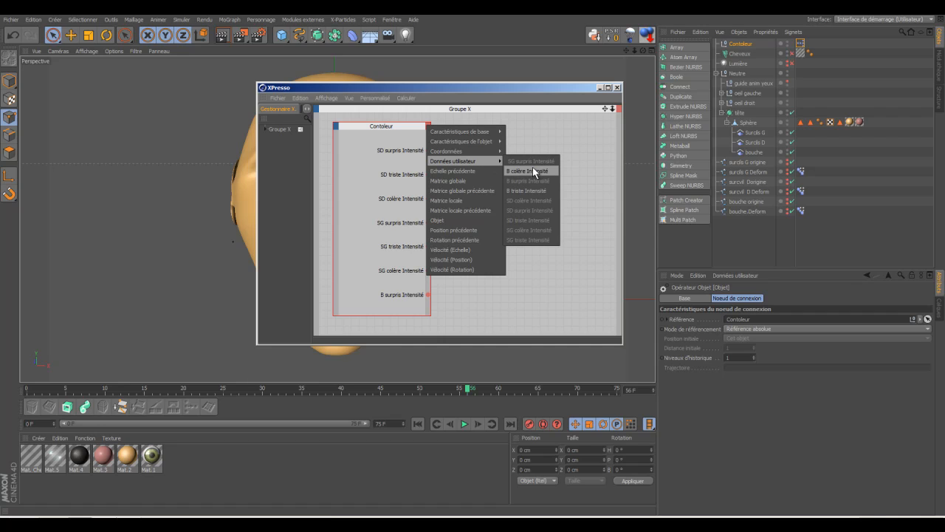
click(532, 191)
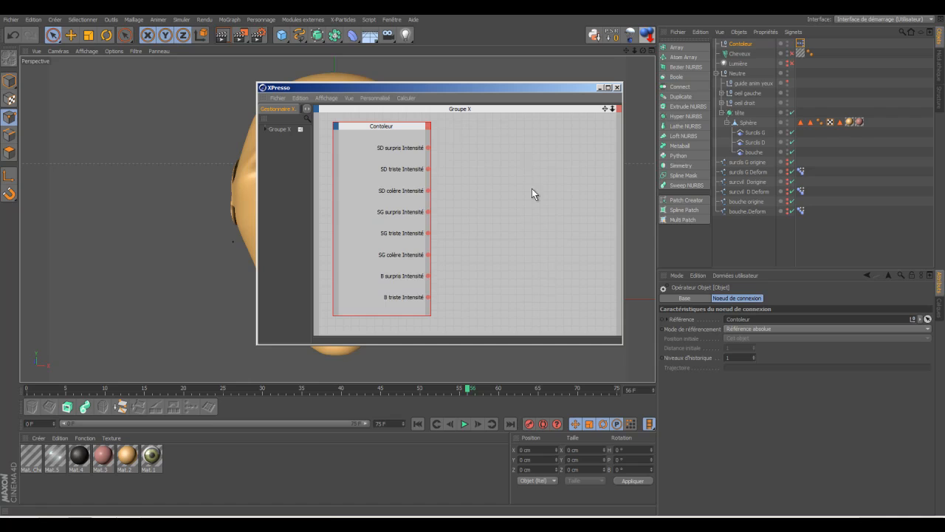
click(429, 126)
mouse_move(478, 161)
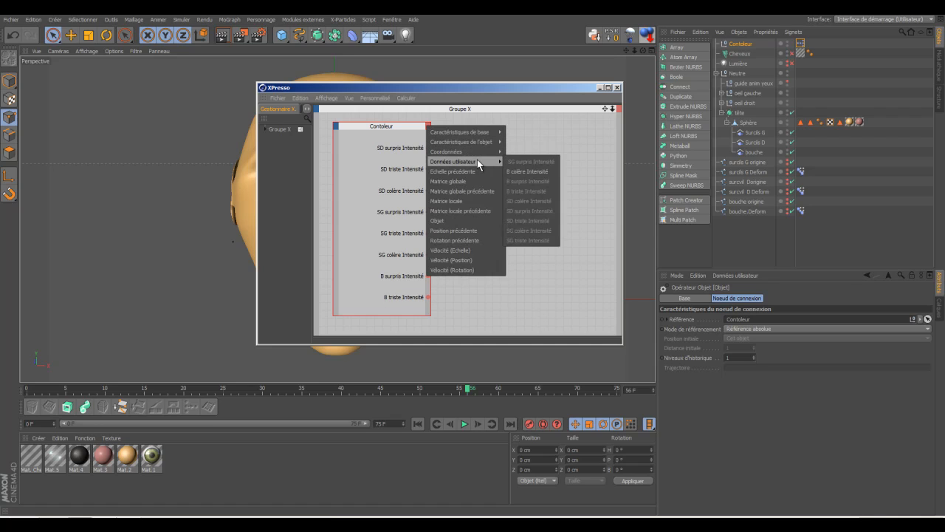
click(516, 171)
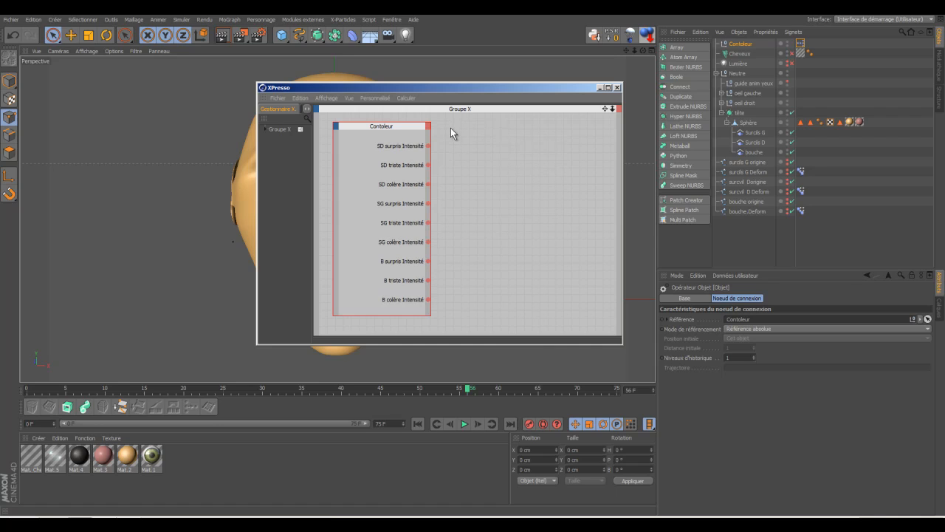
drag(371, 316, 372, 328)
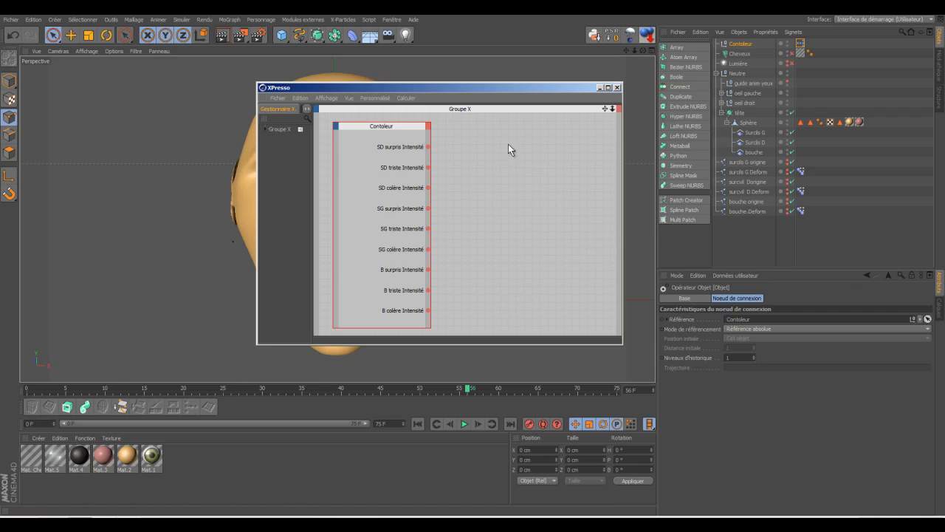
Test the triste slider of the surcils G Deform pose morph with the XPresso window moved off the face
click(802, 171)
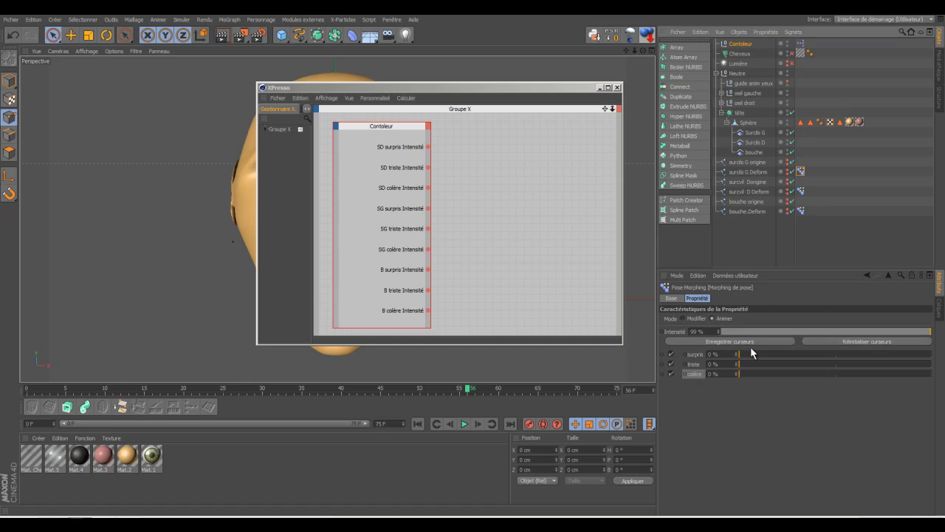
drag(519, 88, 461, 269)
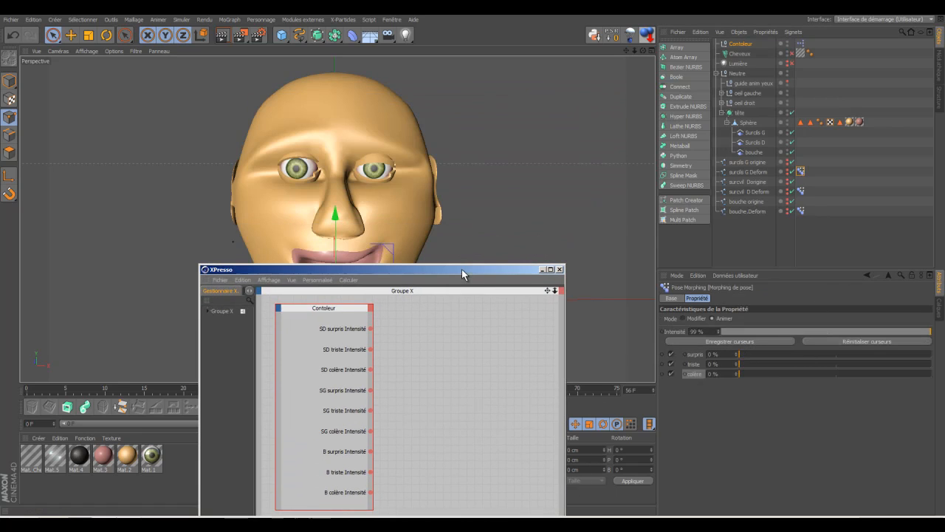
drag(737, 364, 714, 363)
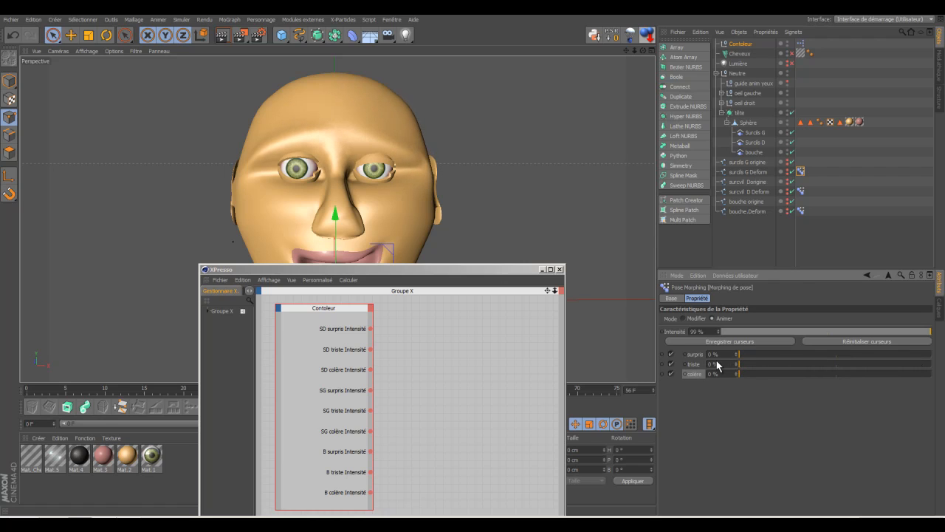
drag(498, 269, 523, 118)
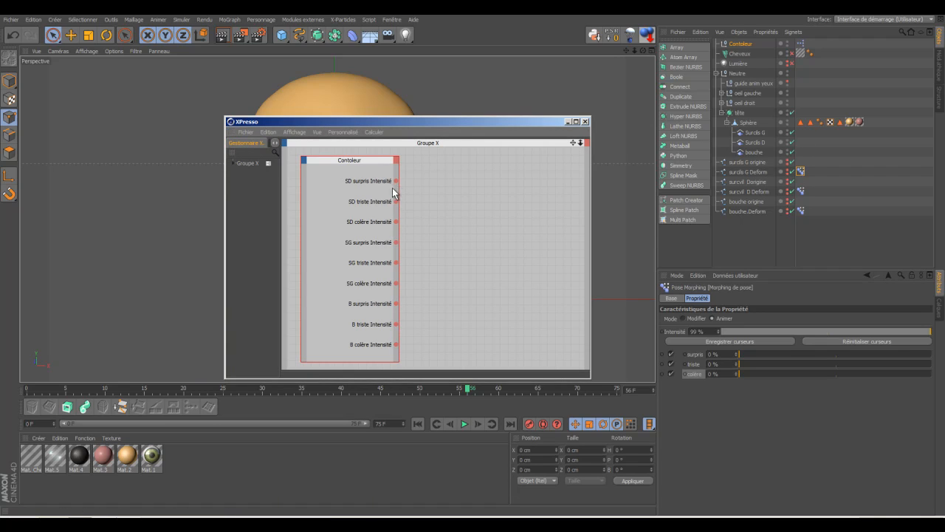
Add the surcvil D Deform pose morph tag to the XPresso graph as a node beside the upper part of Contoleur
click(801, 190)
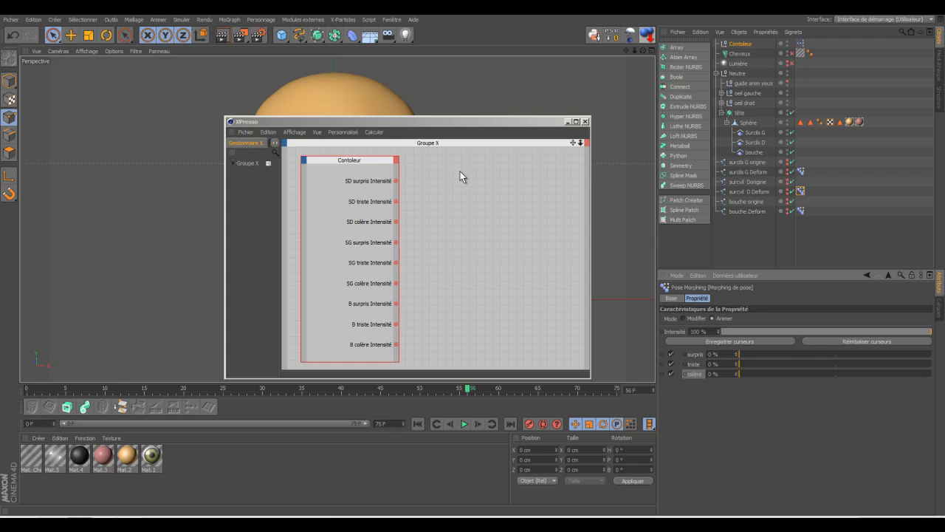
click(734, 231)
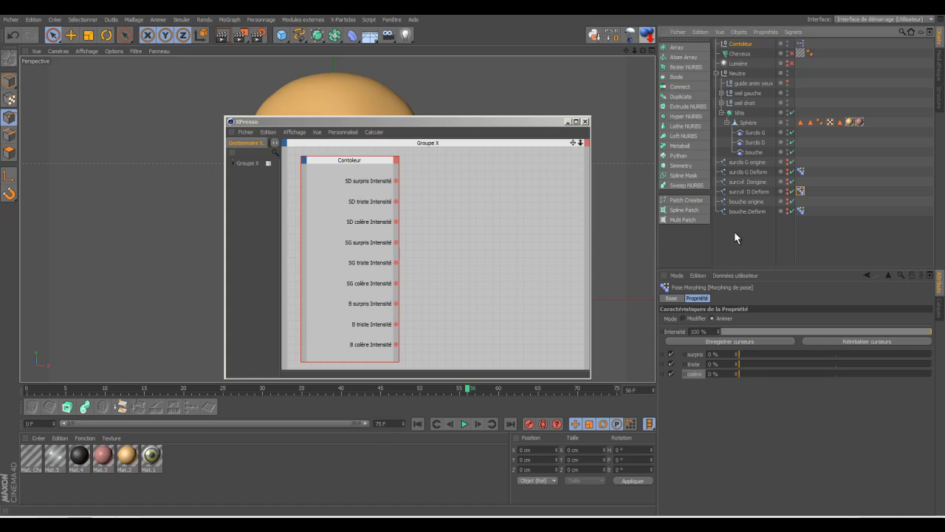
click(802, 191)
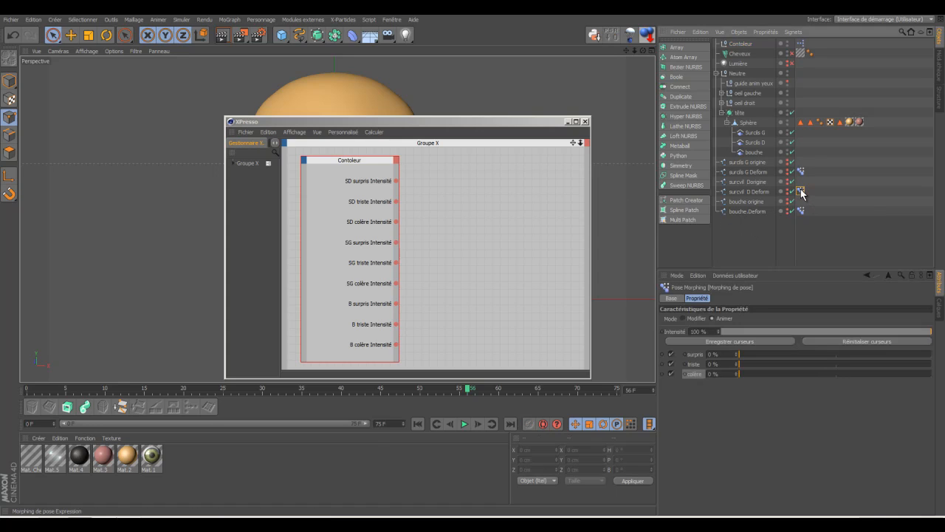
drag(801, 192, 556, 214)
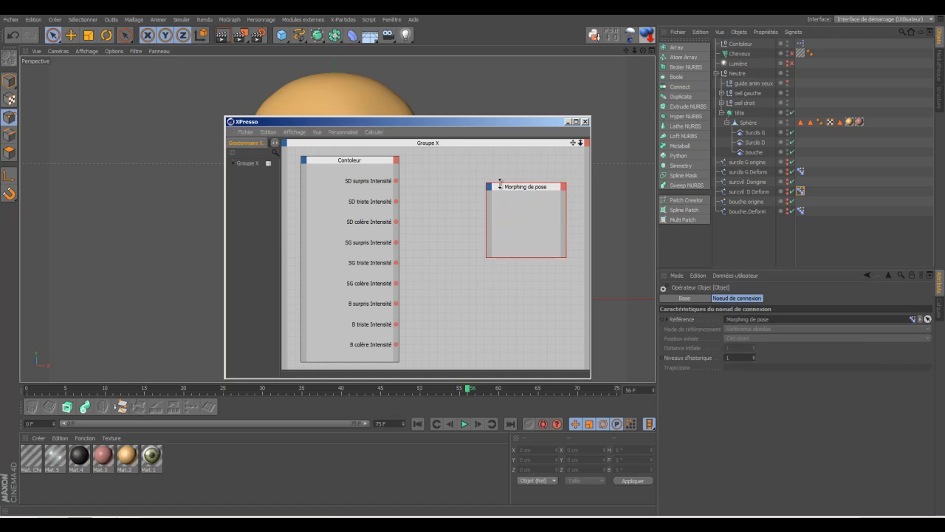
drag(498, 186, 477, 161)
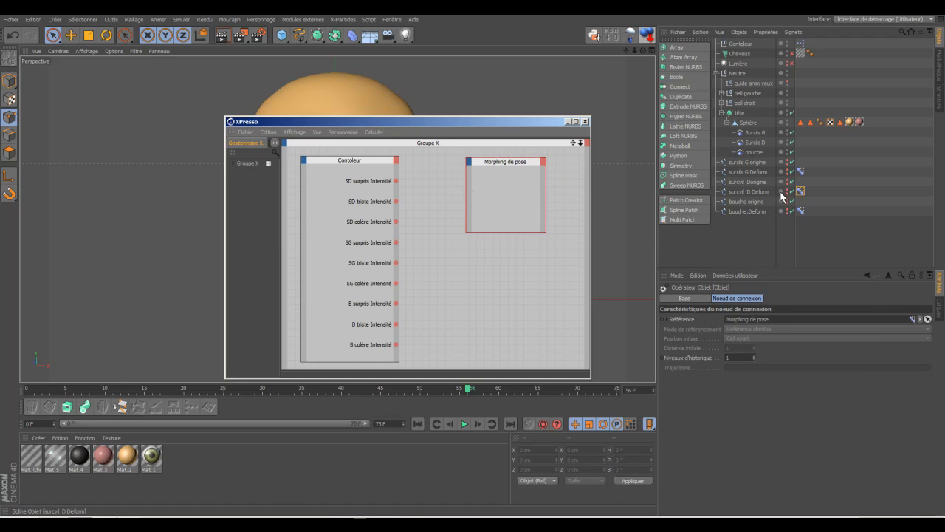
Add the inputs surpris Intensité, triste Intensité and colère Intensité to the surcvil D Deform pose morph node
click(468, 161)
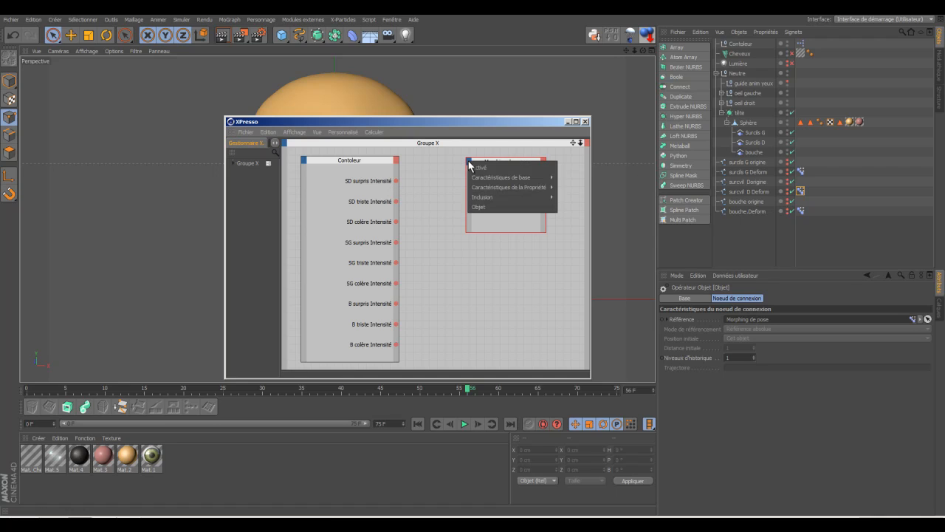
mouse_move(485, 188)
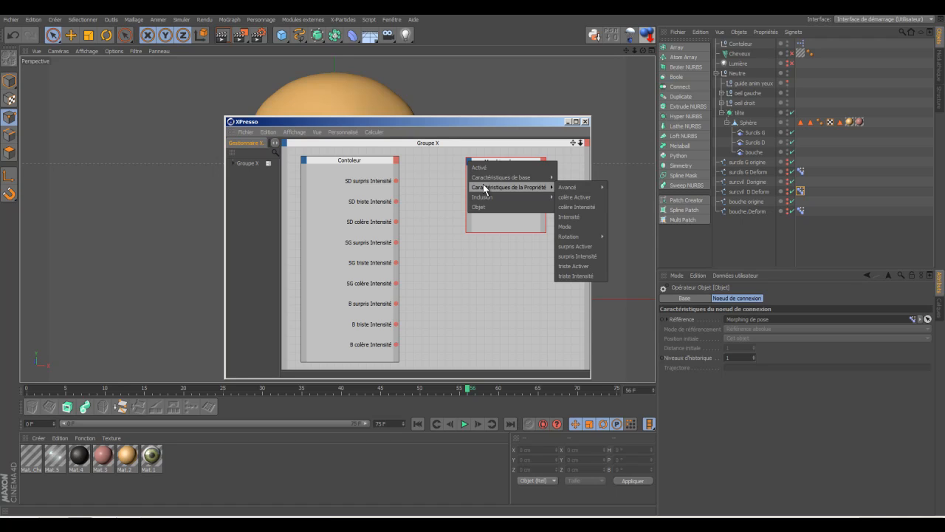
mouse_move(602, 187)
click(578, 256)
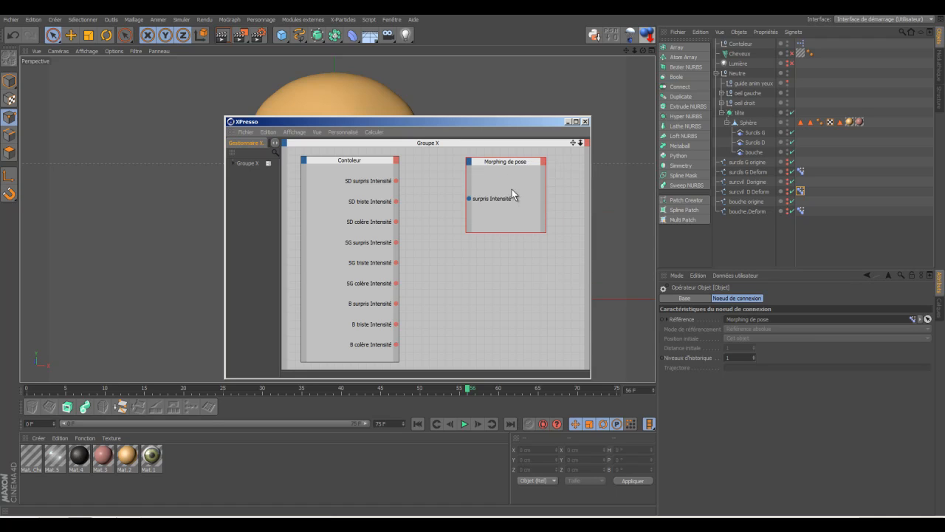
click(468, 159)
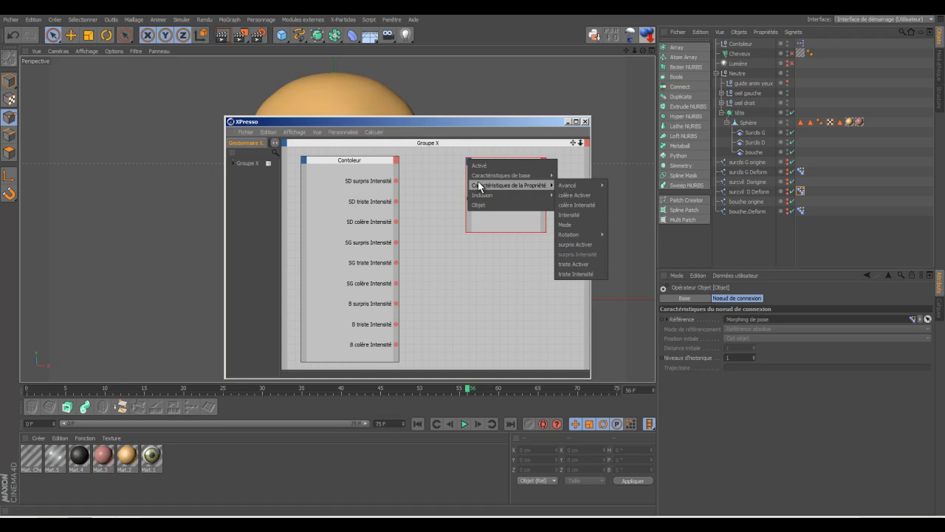
click(577, 274)
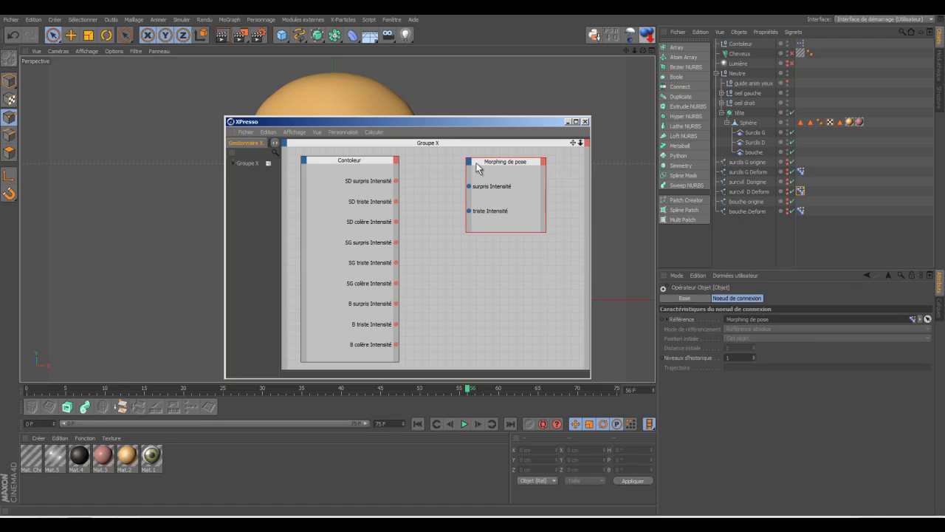
click(468, 160)
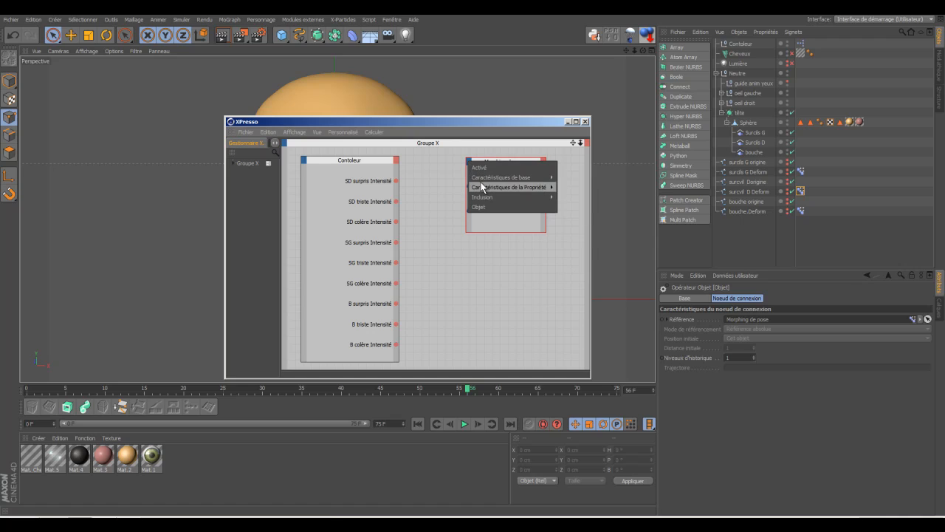
mouse_move(481, 188)
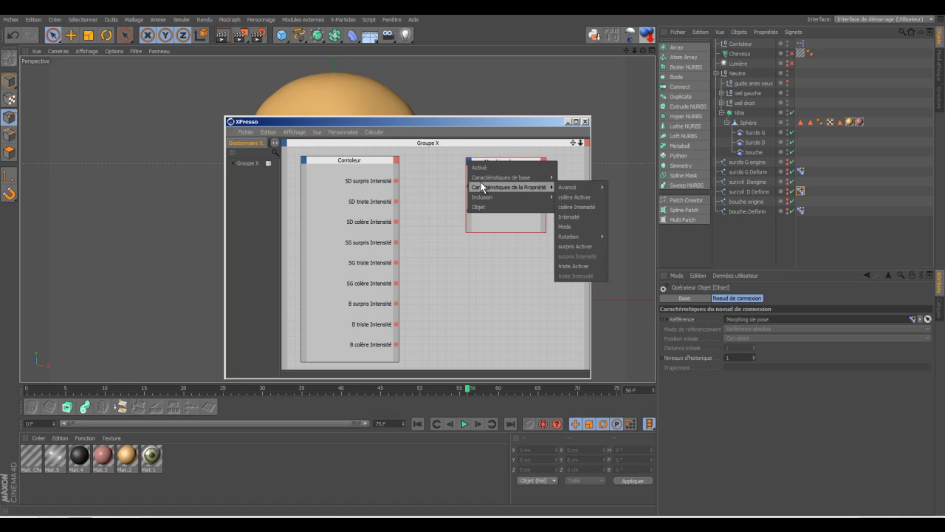
click(571, 208)
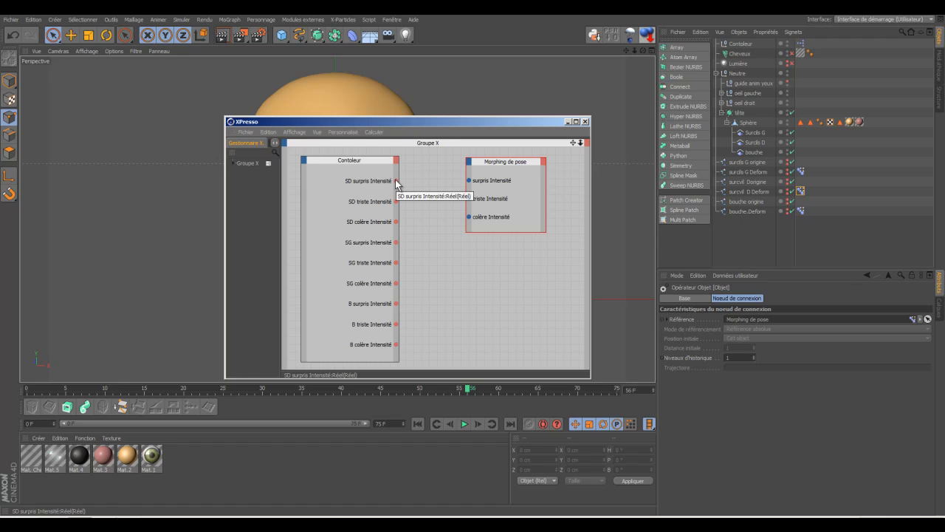
Connect Contoleur's SD surpris, triste and colère outputs to the matching inputs of the pose morph node, and make that node shorter
drag(395, 180, 469, 181)
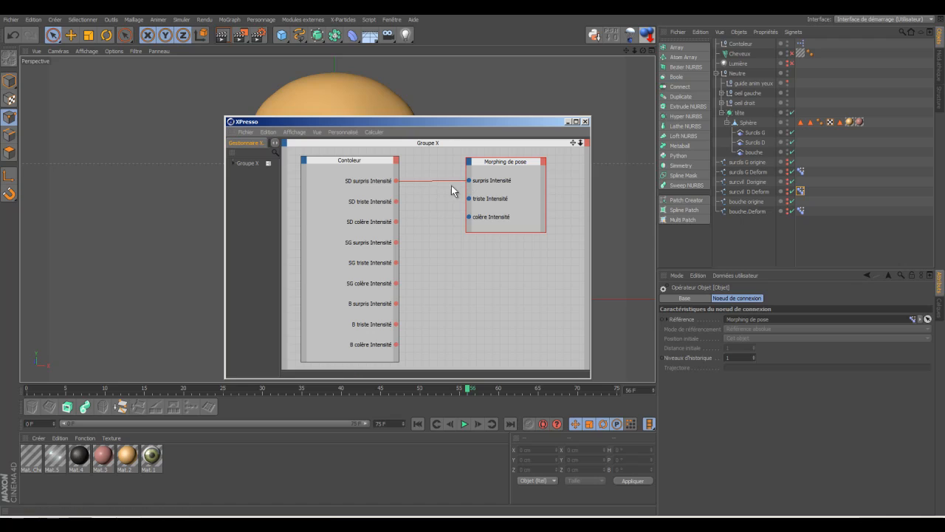
drag(396, 201, 469, 198)
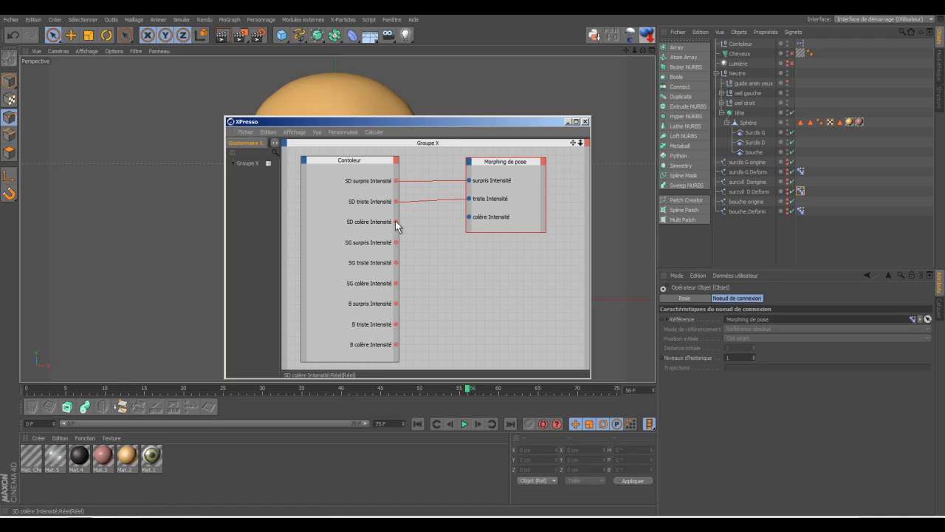
drag(395, 222, 503, 188)
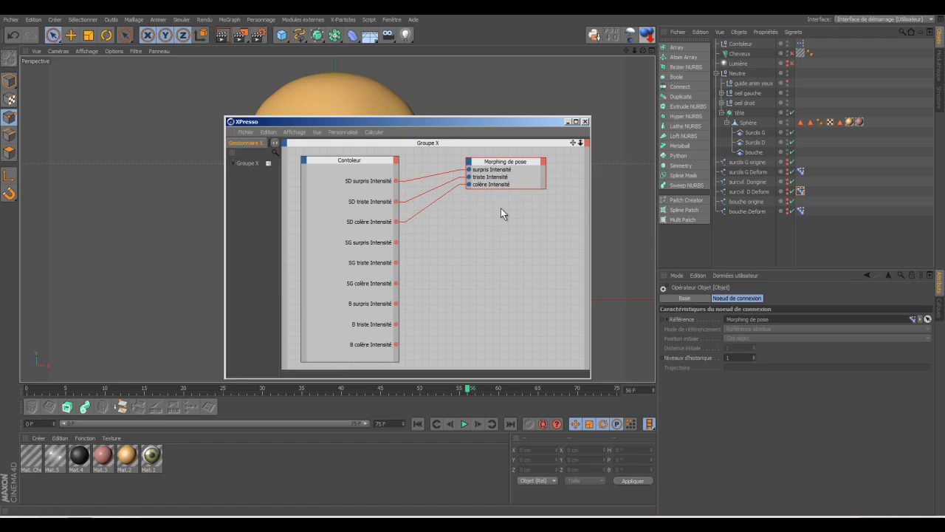
Add the surcils G Deform pose morph tag to the graph as a node below the first Morphing de pose node
click(802, 172)
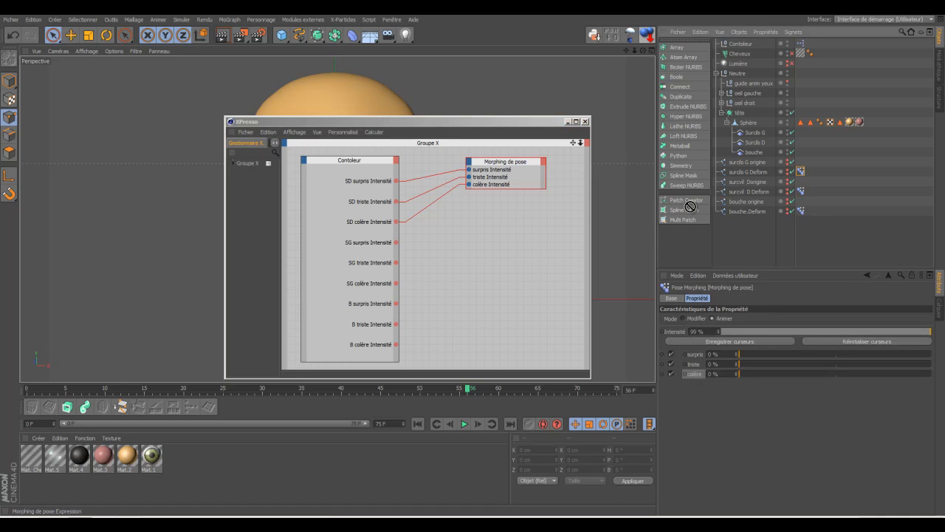
drag(523, 256, 515, 332)
drag(498, 282, 469, 281)
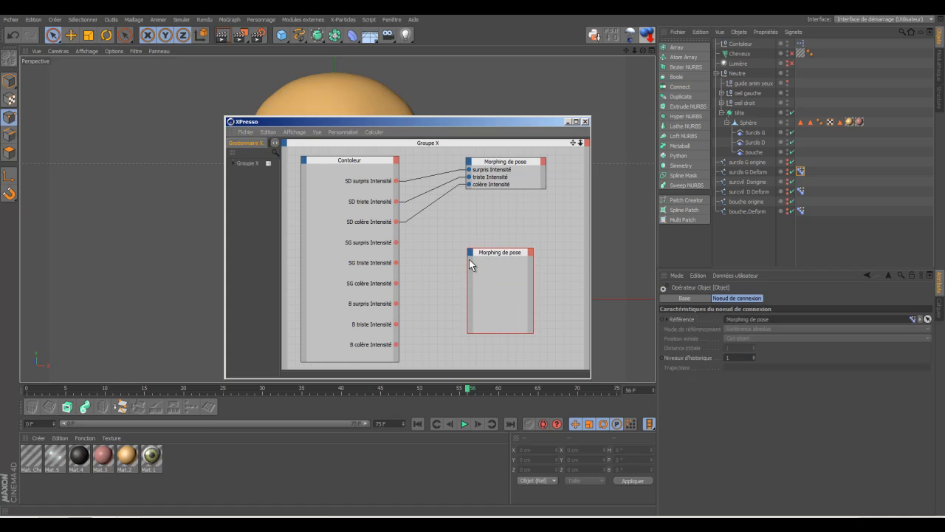
Add the inputs surpris Intensité, triste Intensité and colère Intensité to the surcils G Deform pose morph node
click(471, 254)
mouse_move(477, 277)
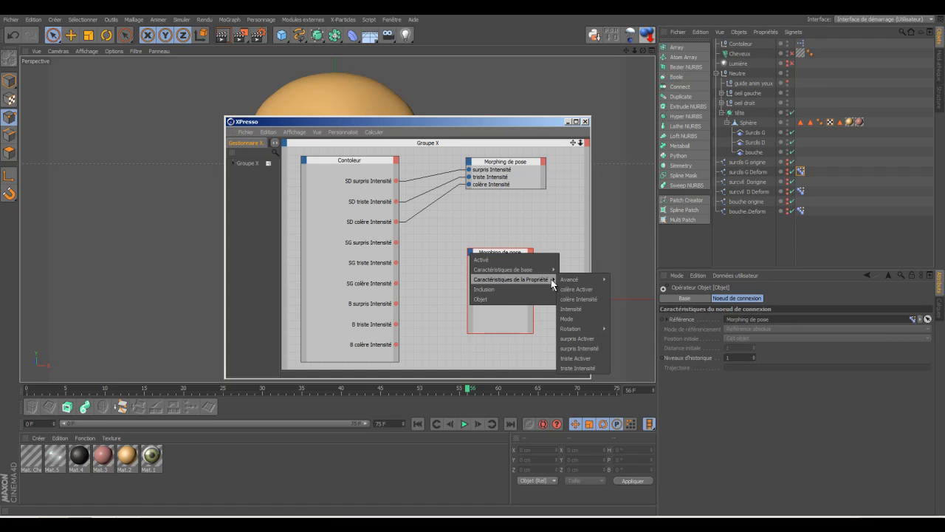
click(573, 346)
click(471, 251)
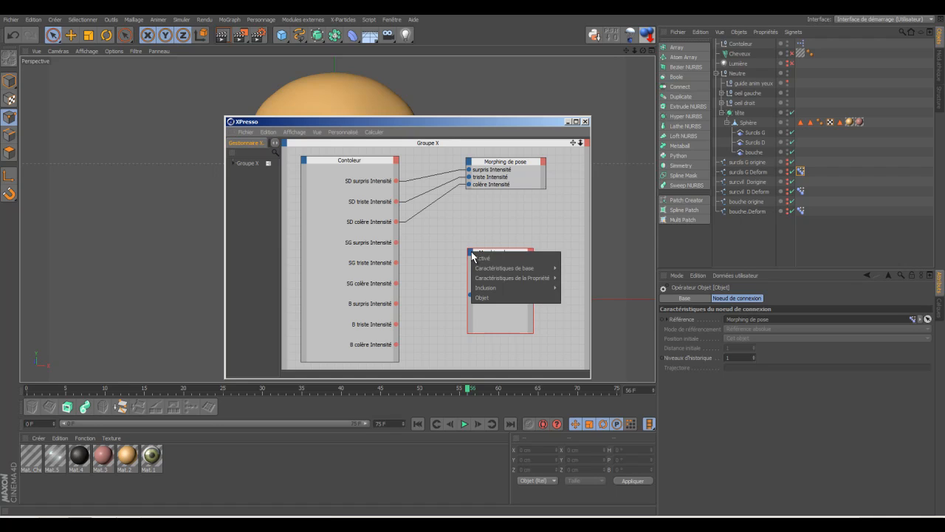
mouse_move(520, 277)
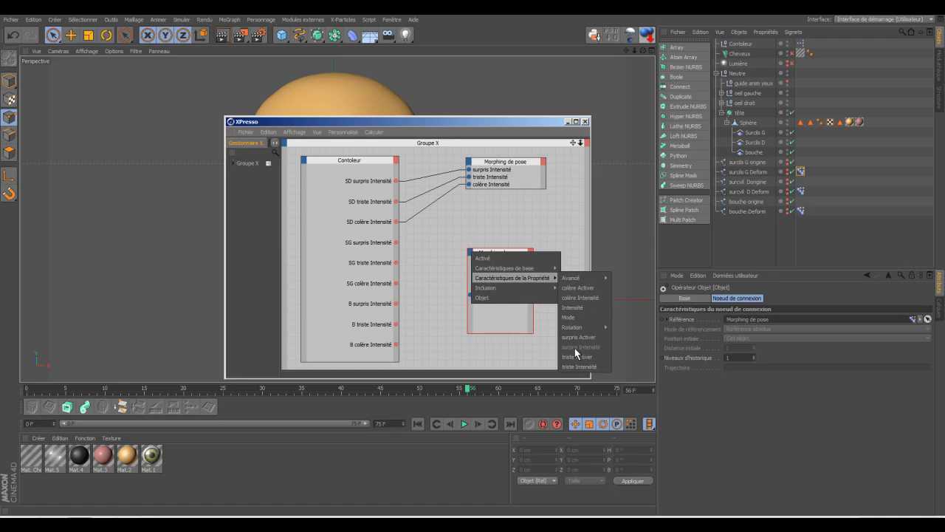
click(578, 367)
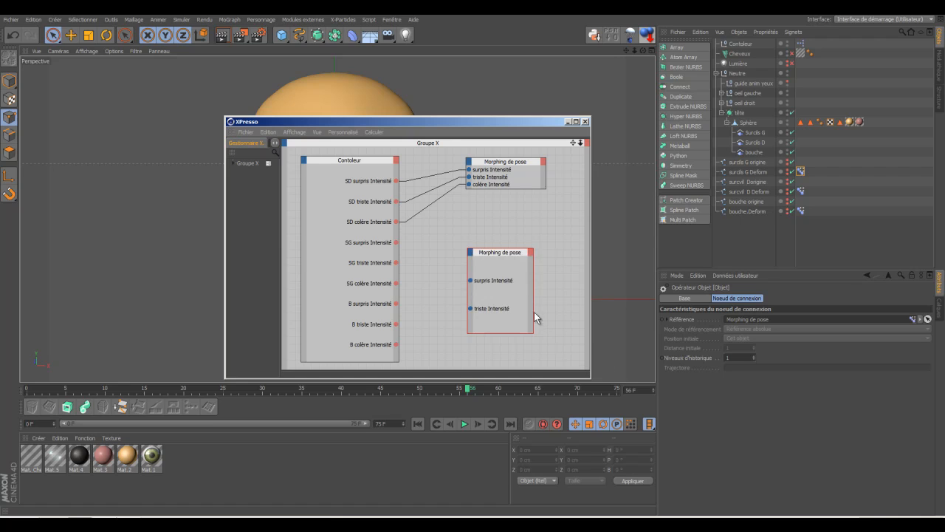
click(472, 252)
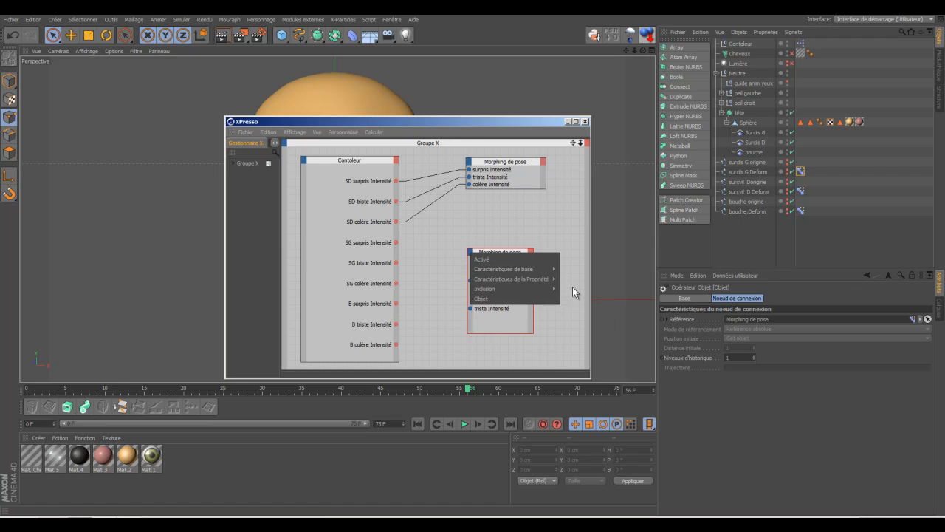
mouse_move(550, 279)
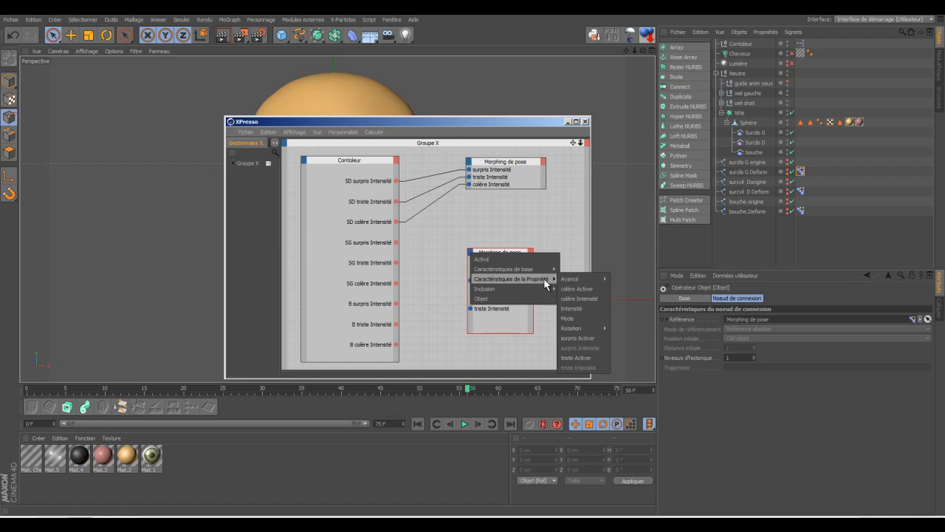
click(583, 298)
Connect Contoleur's SG surpris, triste and colère outputs to the matching inputs of the second pose morph node
drag(396, 242, 470, 271)
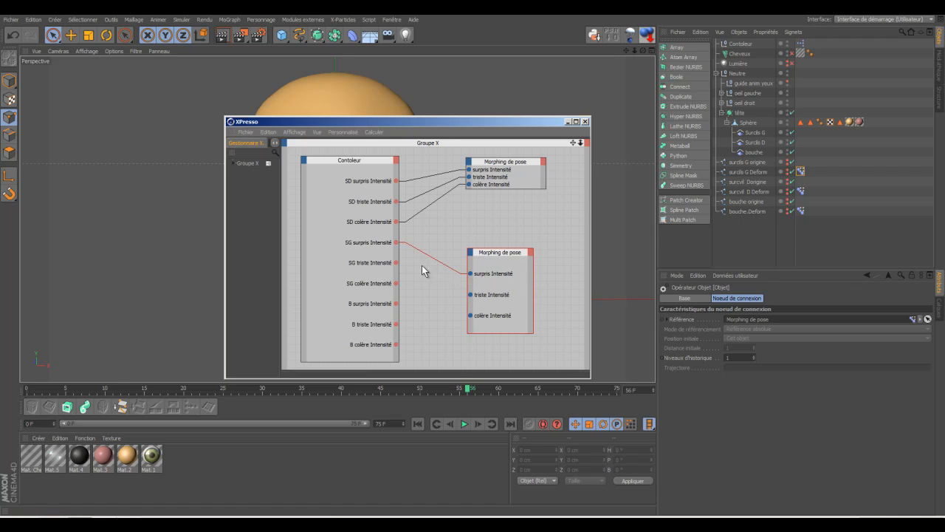
drag(397, 262, 471, 294)
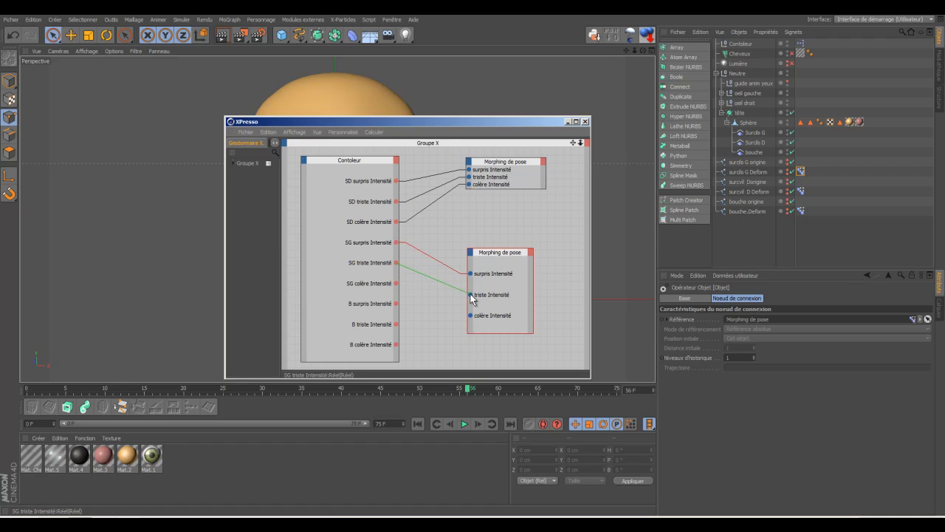
drag(396, 283, 472, 316)
Compact the second Morphing de pose node and place it directly beneath the first one, with both nodes at a similar size
drag(497, 256, 501, 204)
drag(506, 281, 528, 198)
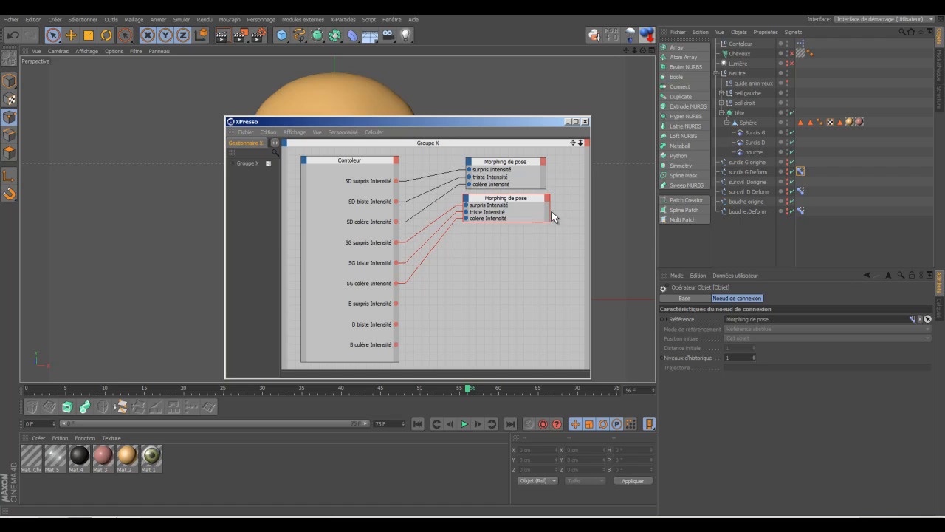
drag(550, 213, 525, 198)
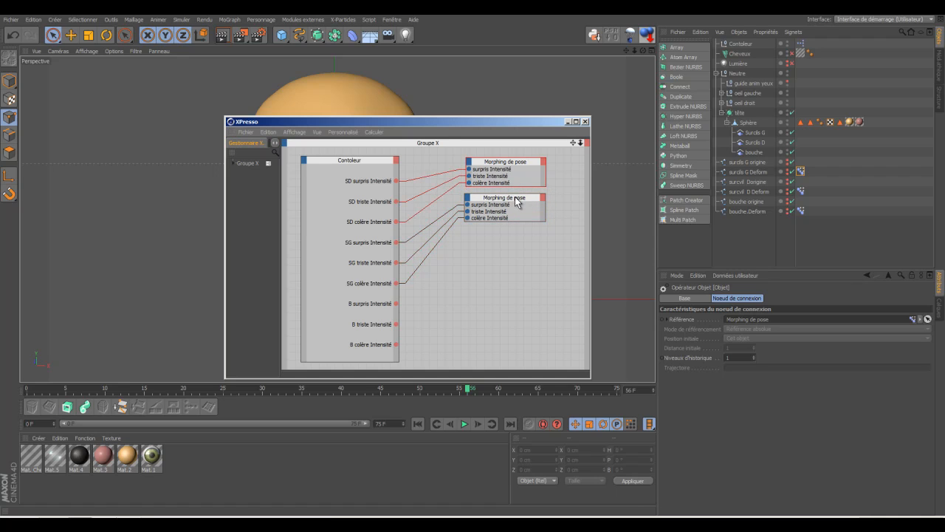
drag(515, 196, 518, 194)
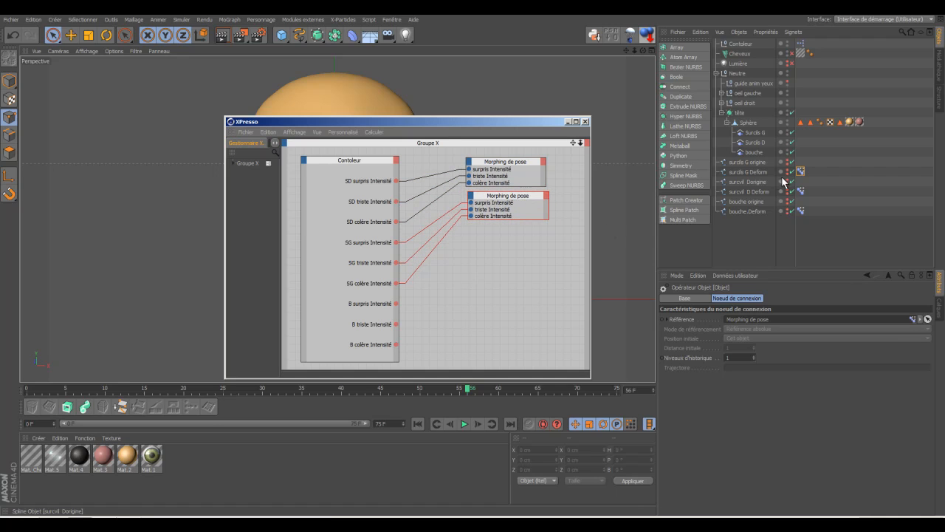
Add the bouche.Deform pose morph tag to the graph as a third node with surpris, triste and colère Intensité inputs
click(800, 210)
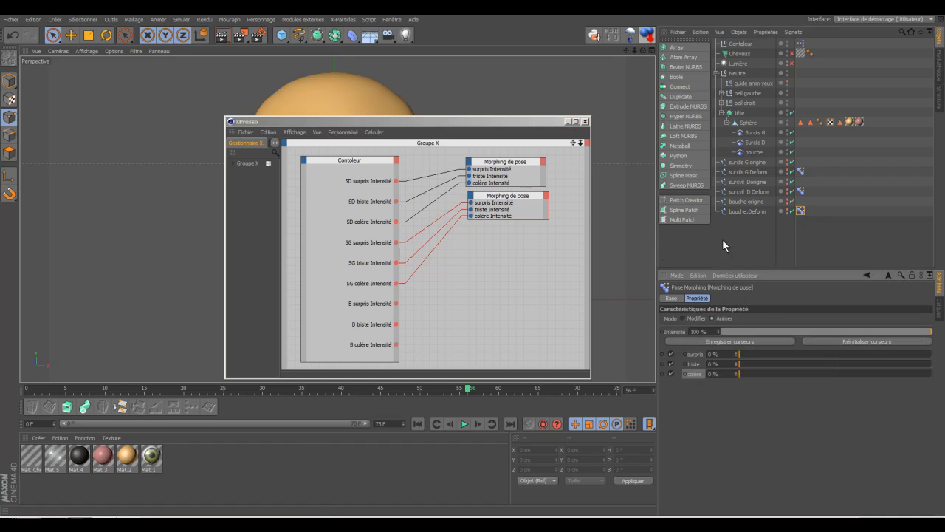
drag(802, 211, 549, 317)
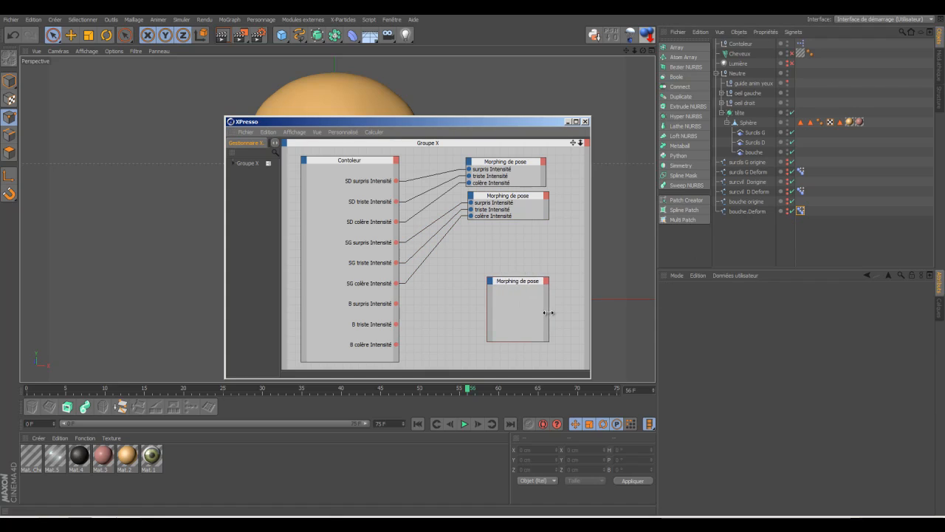
click(491, 281)
mouse_move(502, 309)
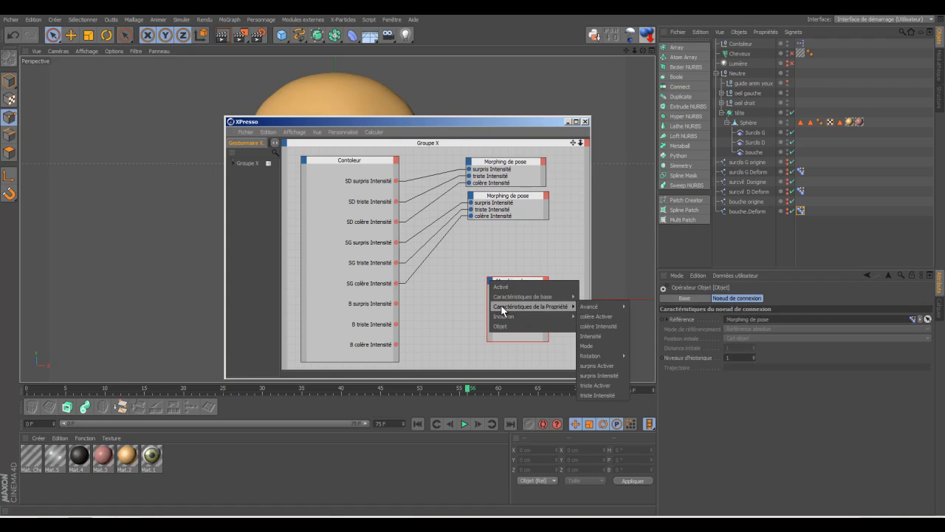
click(596, 375)
click(490, 277)
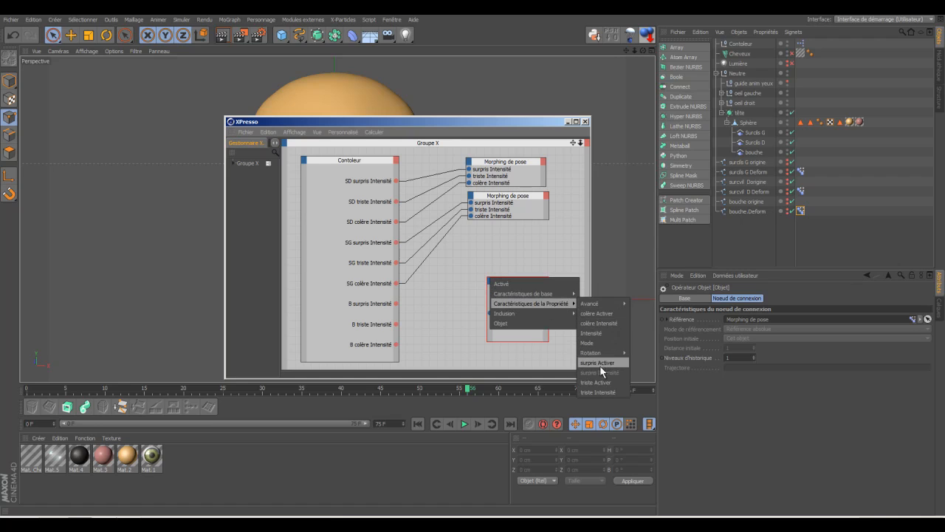
click(602, 392)
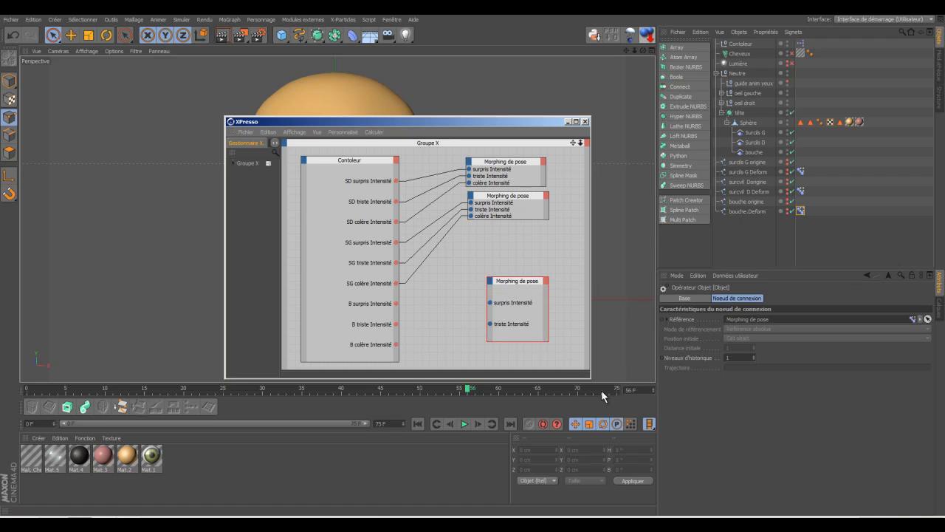
click(490, 281)
mouse_move(515, 309)
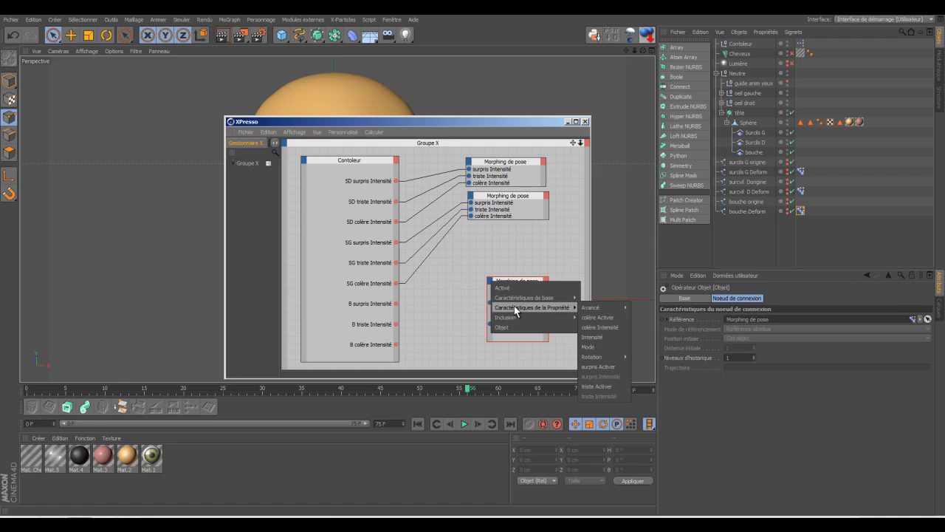
click(602, 327)
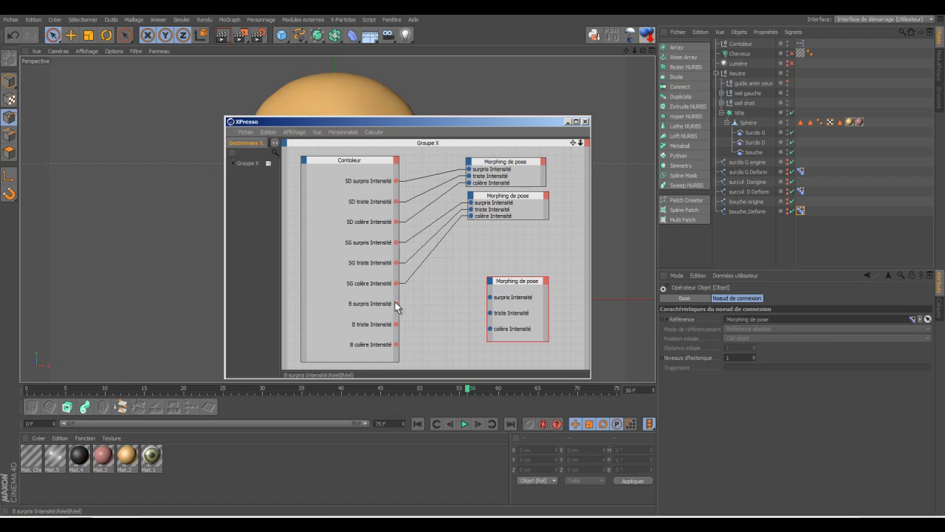
Connect Contoleur's B surpris, triste and colère outputs to the third node's matching inputs and compact that node directly beneath the second
drag(395, 302, 489, 297)
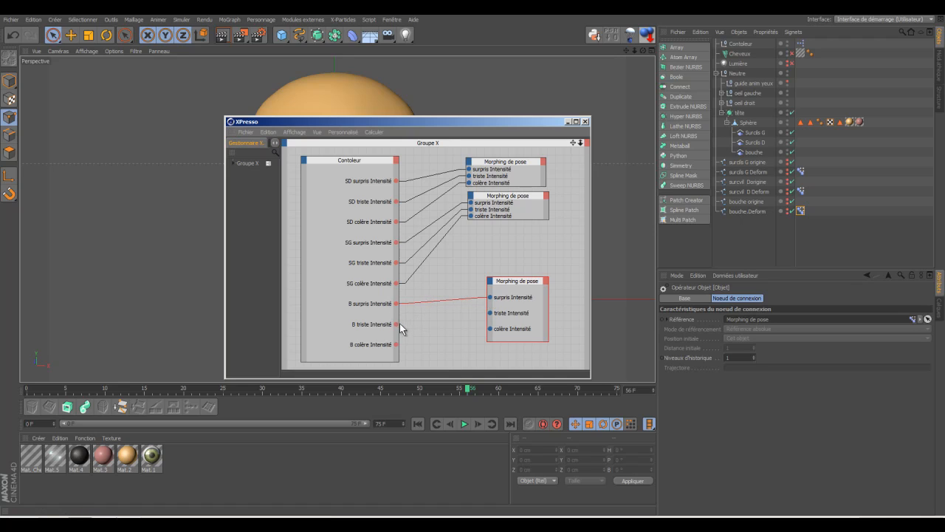
drag(396, 324, 489, 328)
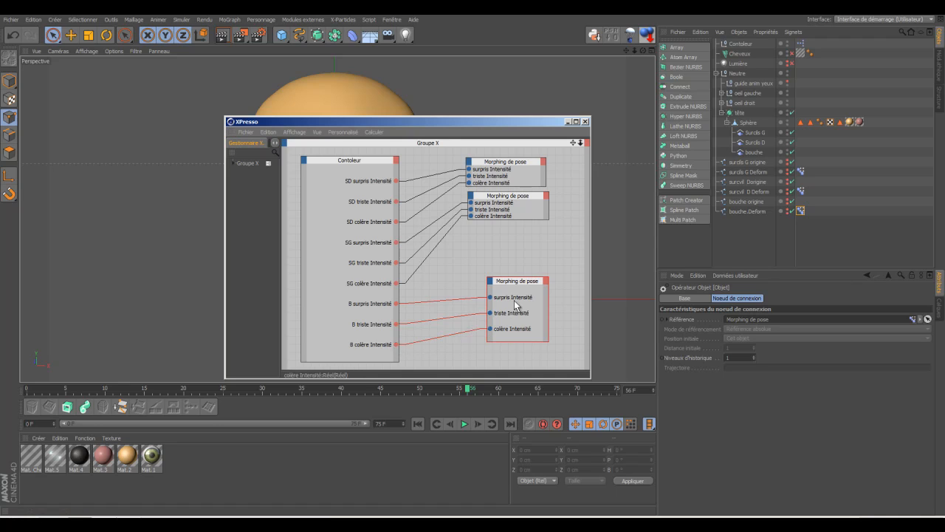
drag(517, 281, 504, 234)
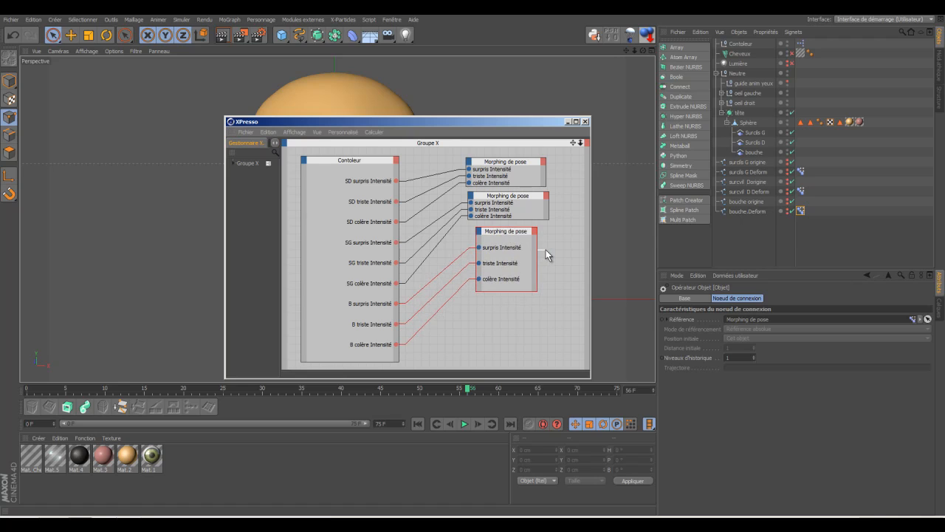
click(545, 249)
drag(536, 252, 505, 234)
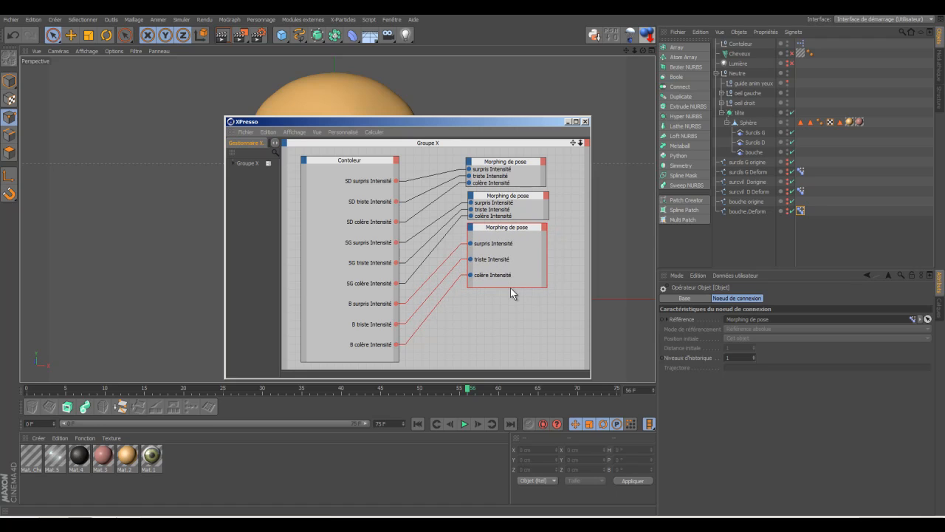
drag(511, 287, 511, 251)
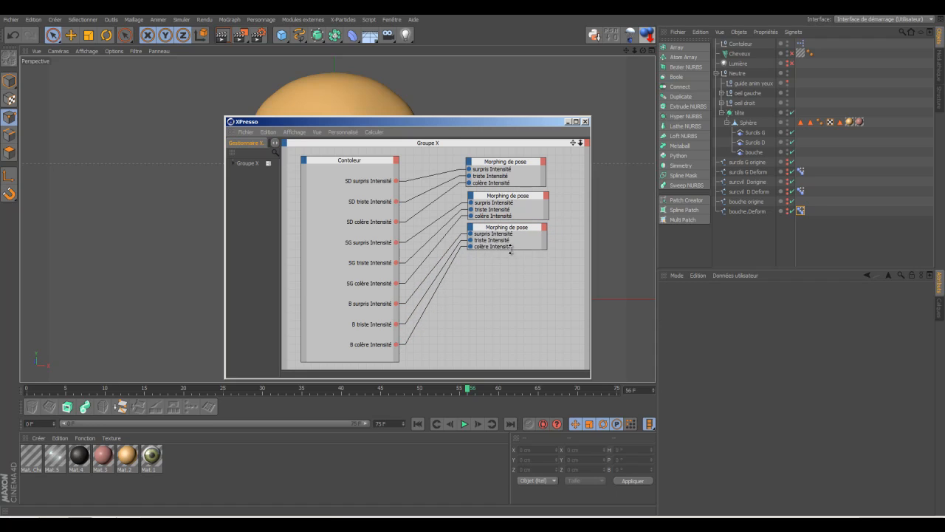
Collapse the Contoleur node and all three Morphing de pose nodes to their title bars
click(359, 159)
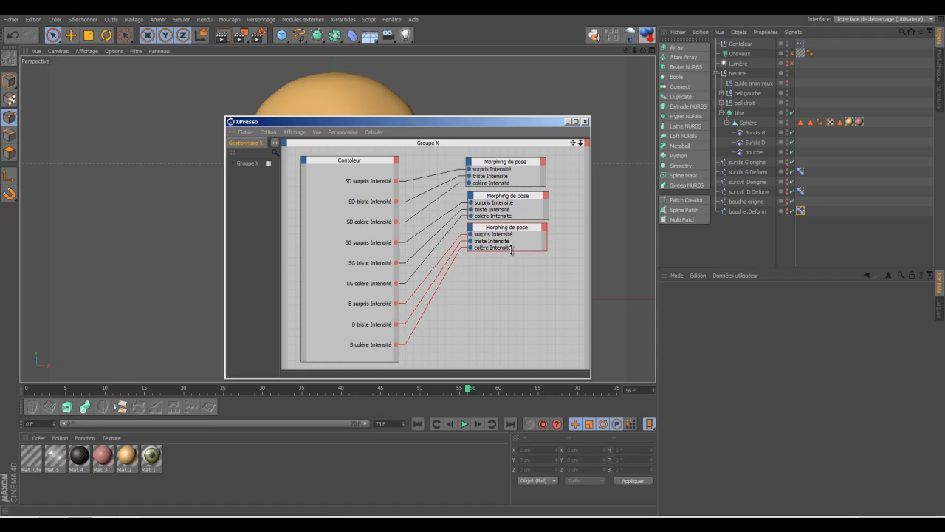
double_click(358, 159)
double_click(491, 161)
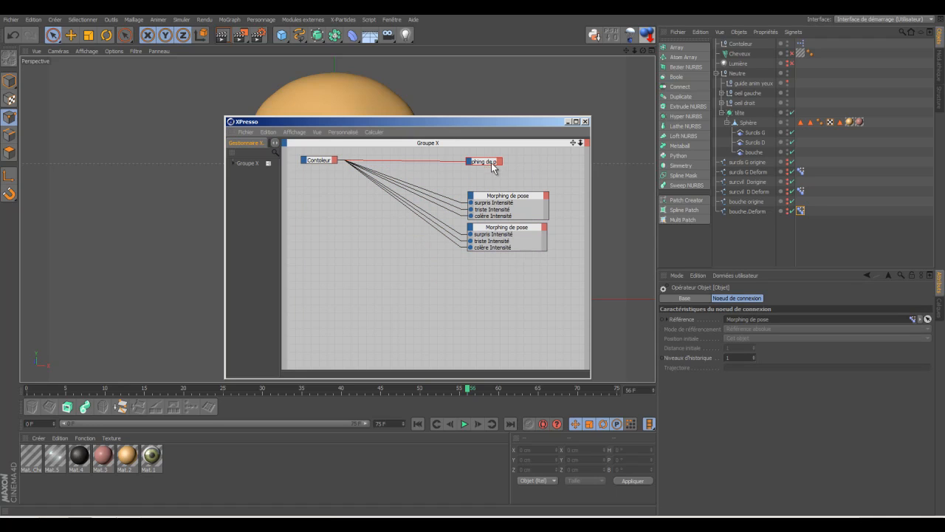
double_click(496, 196)
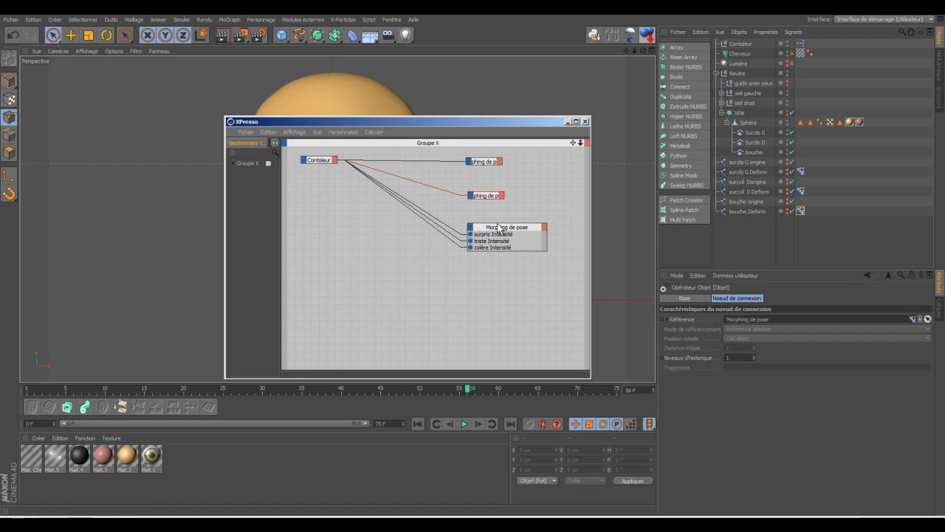
double_click(498, 228)
Arrange the three collapsed Morphing de pose nodes in a close column beside the Contoleur node, and close the XPresso editor
drag(446, 148, 520, 257)
drag(493, 198, 418, 193)
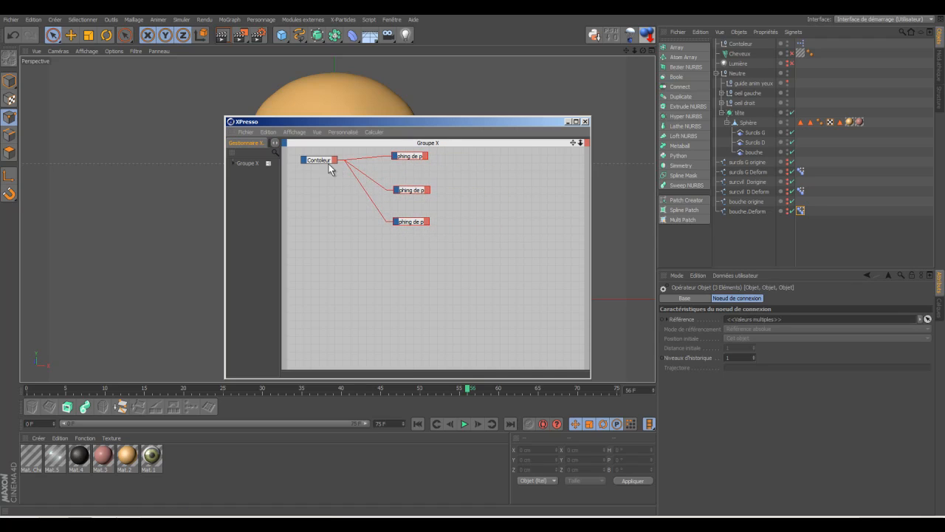
drag(322, 159, 355, 184)
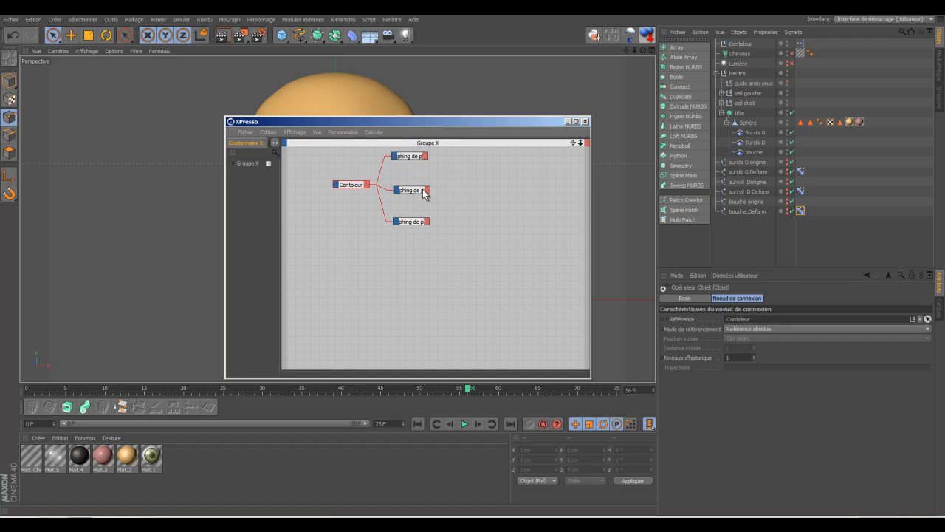
drag(416, 189, 416, 185)
drag(414, 222, 412, 217)
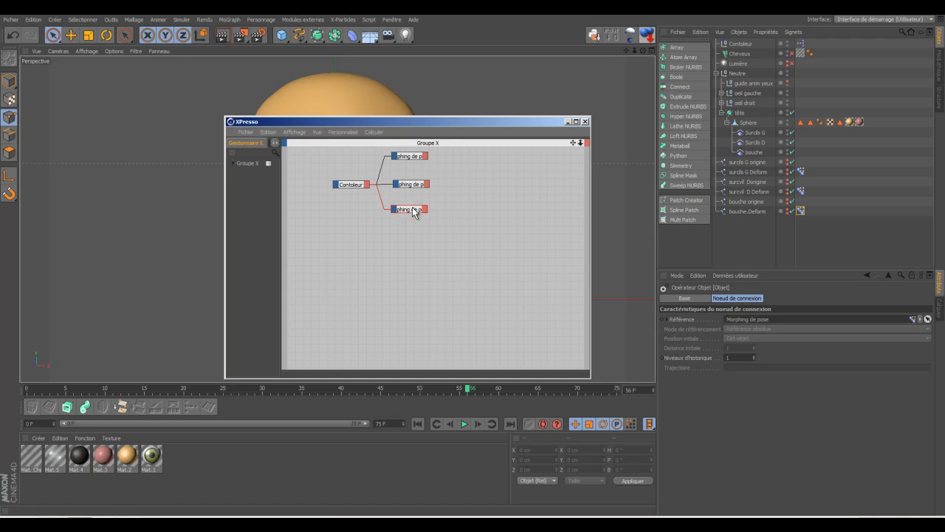
double_click(411, 157)
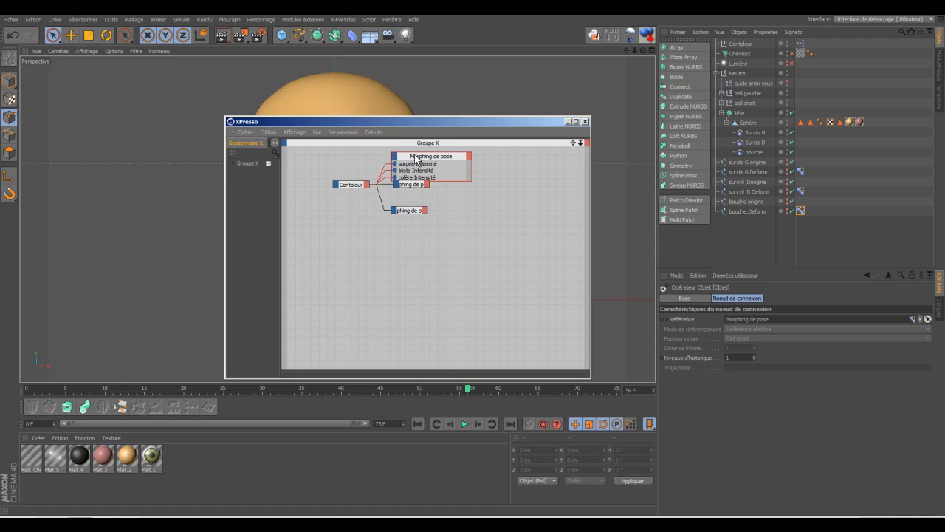
double_click(414, 156)
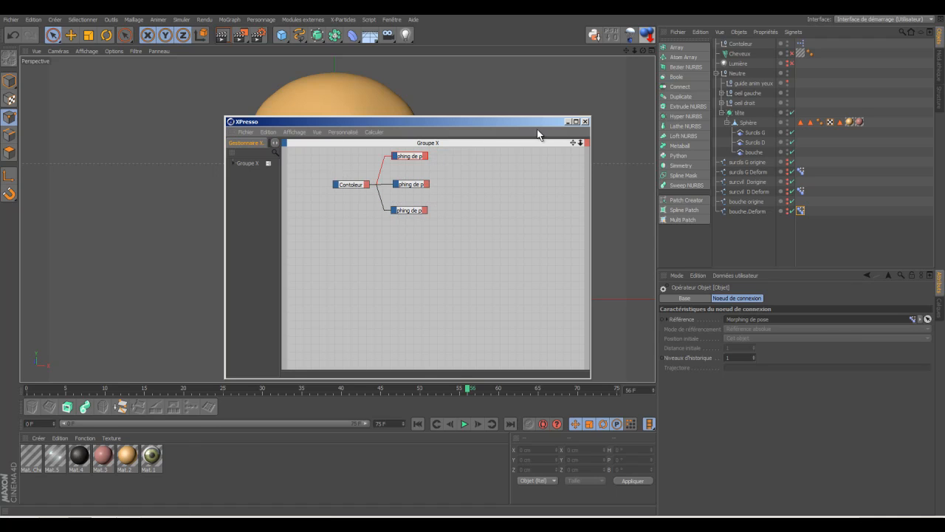
click(585, 122)
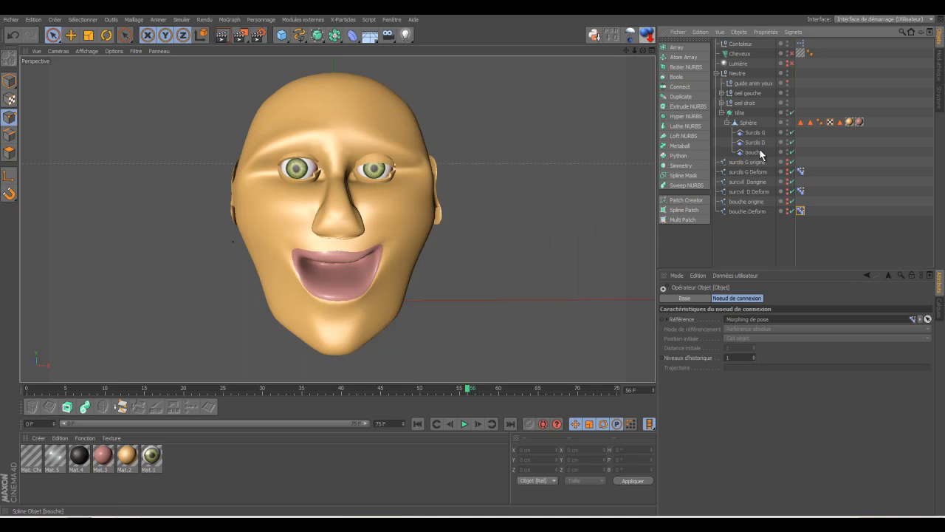
Collapse the Sphère and tête hierarchies and select Contoleur to show its user data sliders
click(728, 122)
click(723, 112)
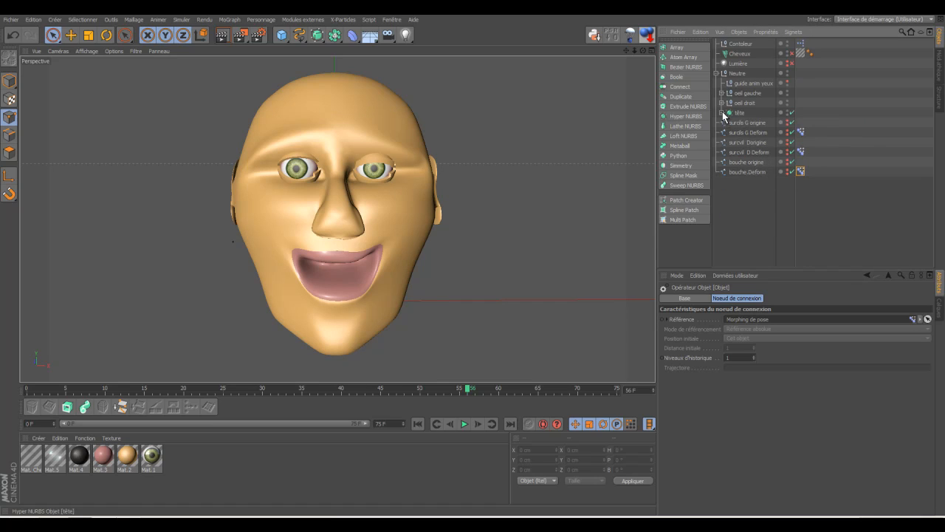
click(741, 44)
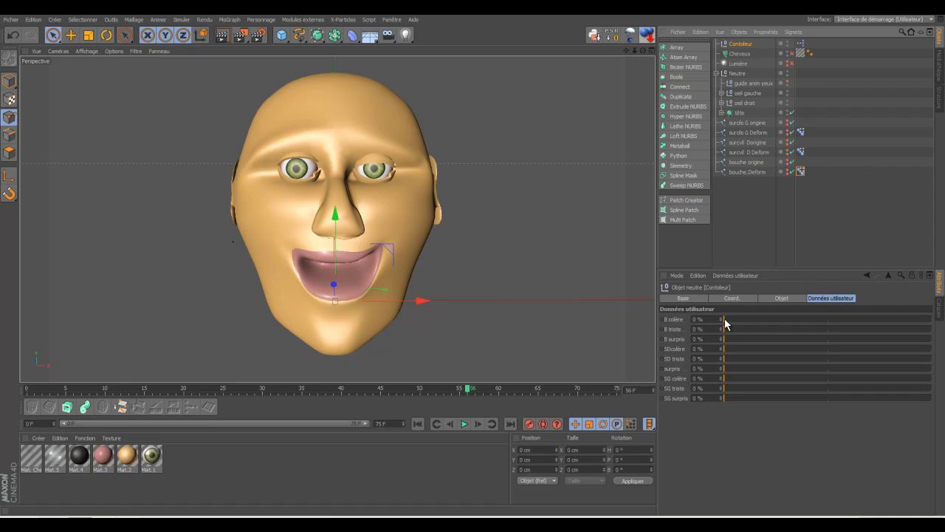
Test Contoleur's sliders on the face, including B surpris at 60% and SG triste at 91%, and return them to 0%
drag(725, 320, 848, 340)
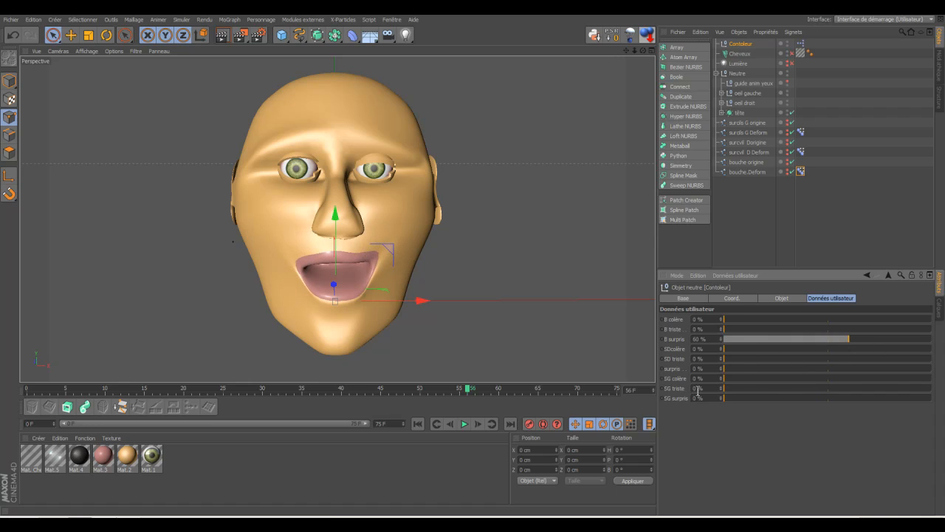
drag(725, 388, 916, 389)
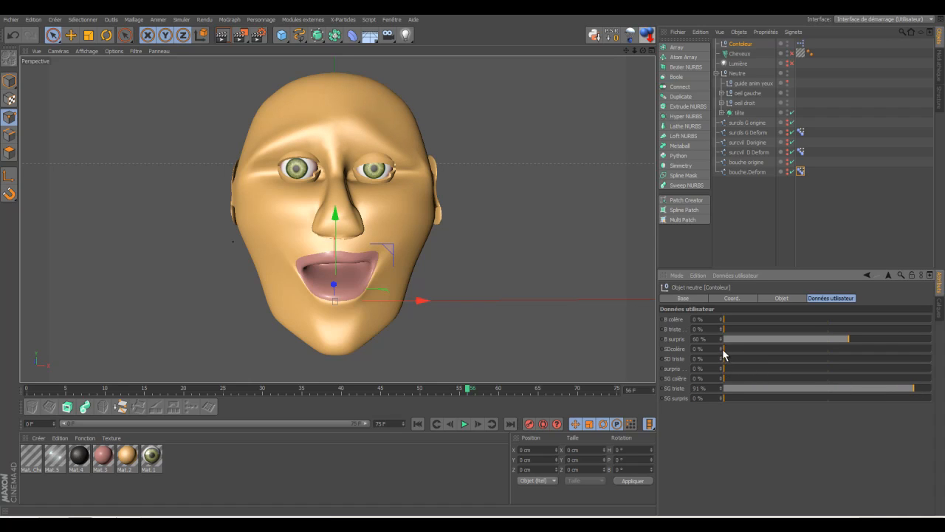
drag(725, 350, 688, 350)
drag(769, 339, 709, 340)
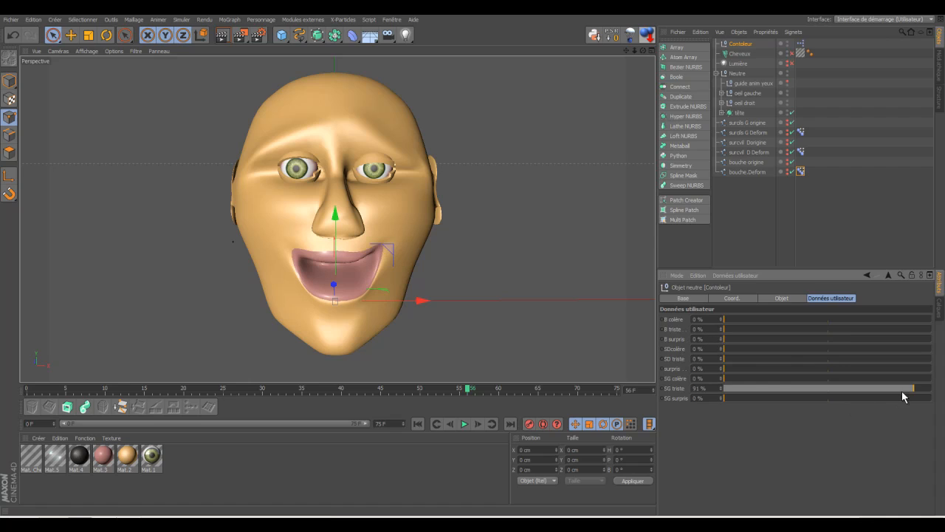
drag(918, 390, 714, 391)
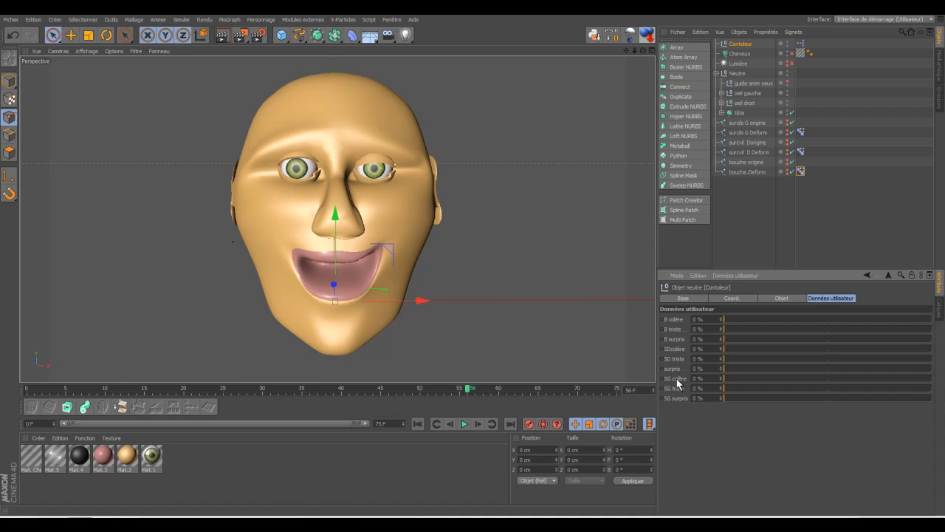
Place the SG colère, SG triste and SG surpris sliders as stacked on-screen controls in the viewport's upper right corner
drag(724, 379, 640, 382)
drag(526, 76, 528, 71)
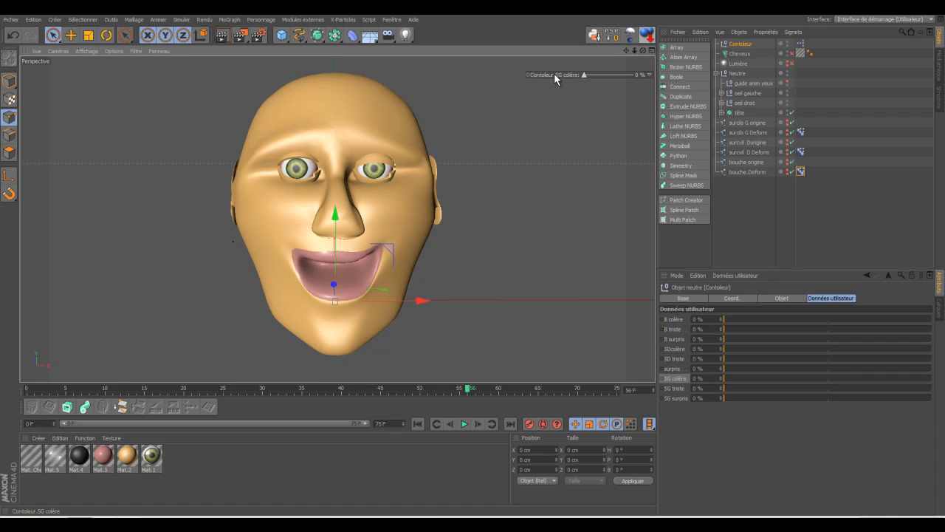
mouse_move(555, 75)
ctrl+mouse_down()
mouse_move(529, 67)
mouse_move(540, 64)
ctrl+mouse_up()
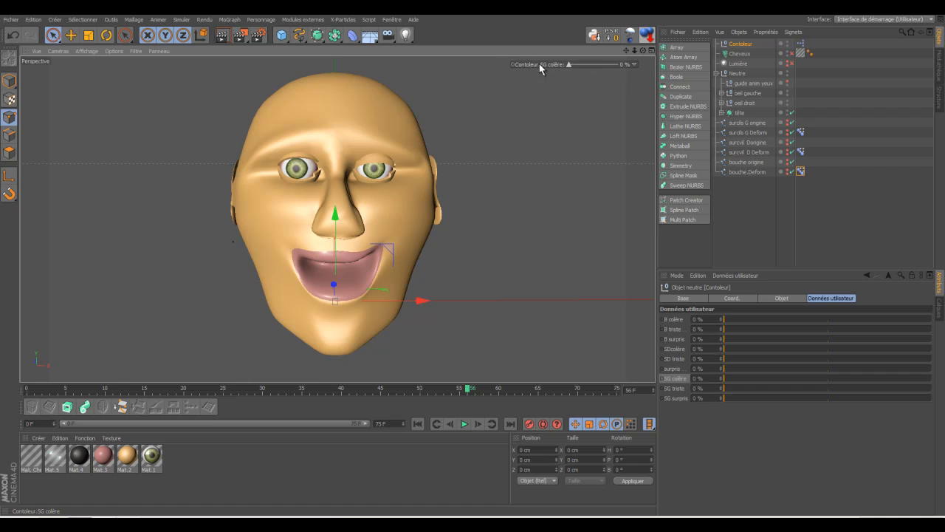
click(673, 387)
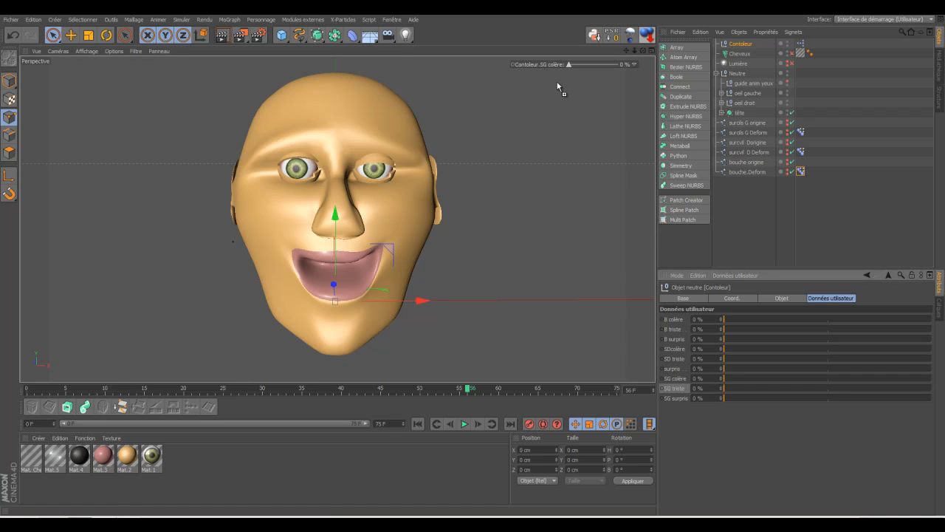
ctrl+drag(560, 89, 556, 78)
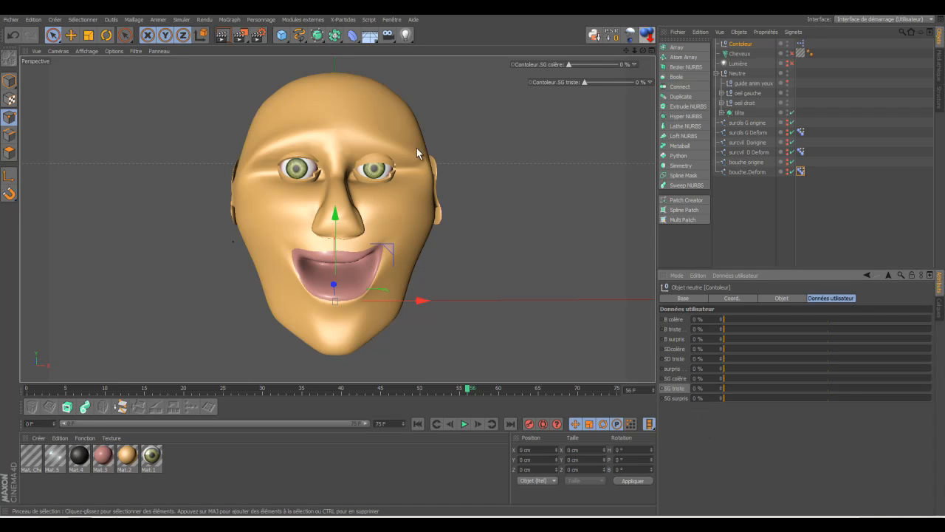
ctrl+drag(564, 81, 535, 82)
click(679, 398)
click(543, 93)
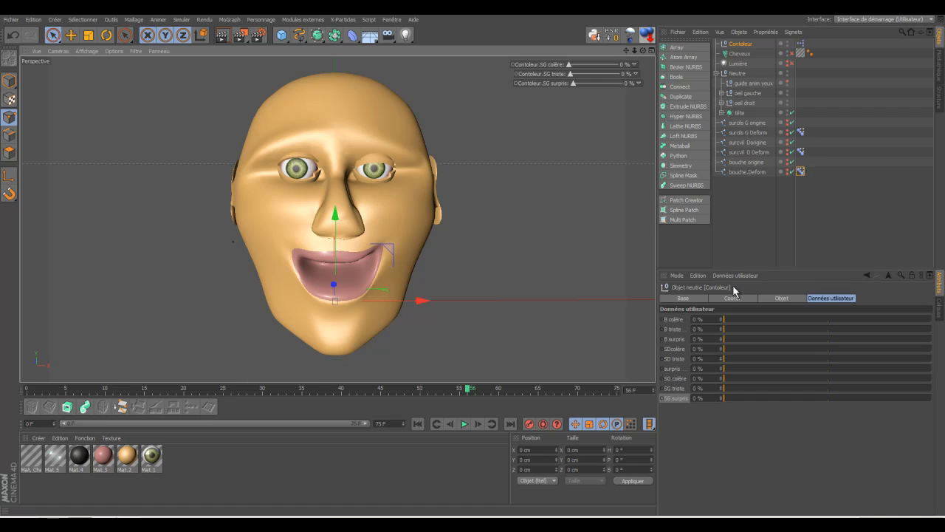
Place the SDcolère, SD triste and surpris sliders as stacked on-screen controls in the viewport's upper left corner
click(675, 370)
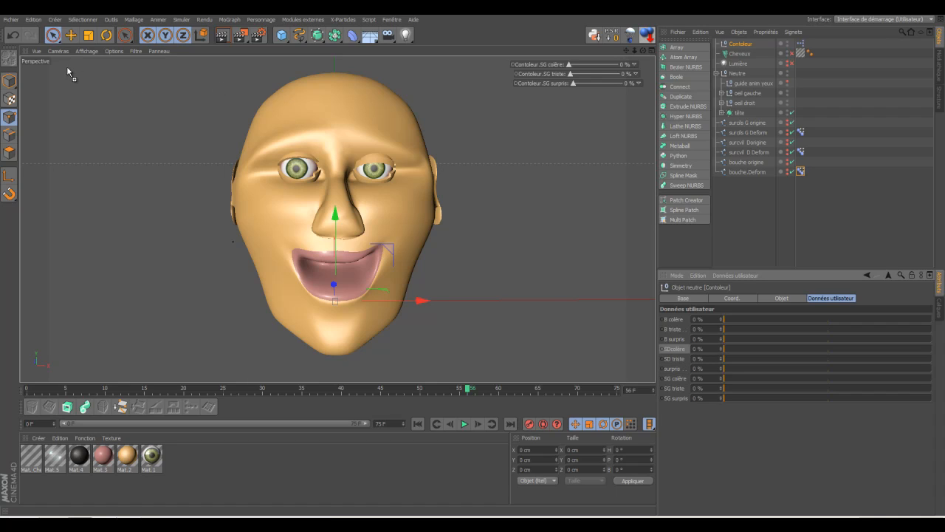
ctrl+drag(64, 68, 65, 68)
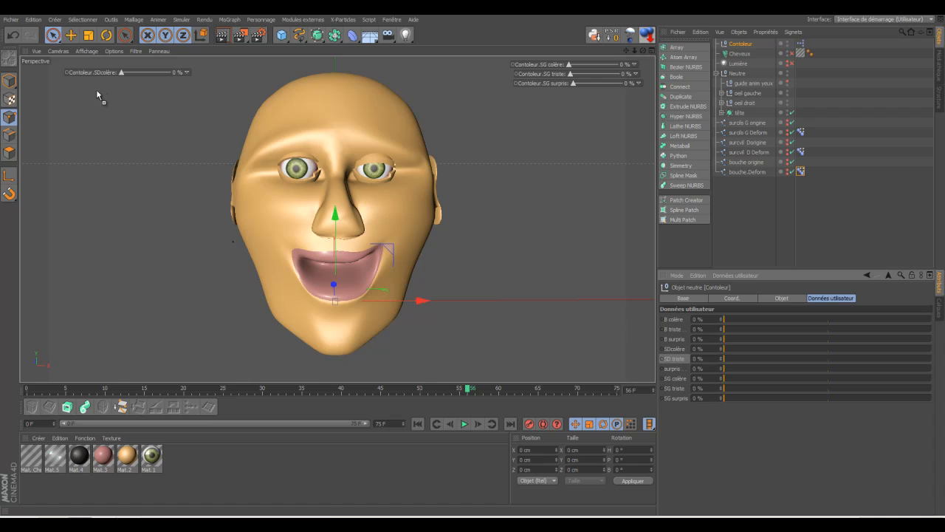
ctrl+drag(92, 85, 91, 84)
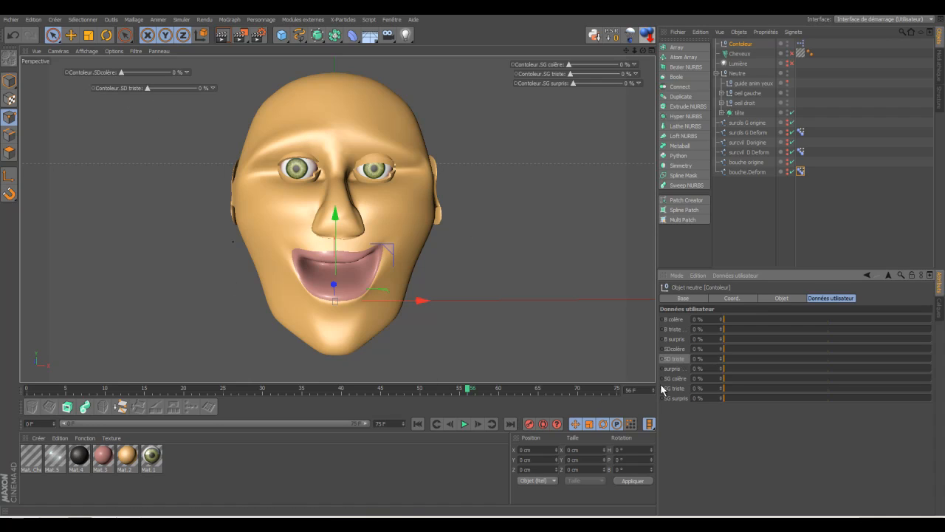
click(678, 369)
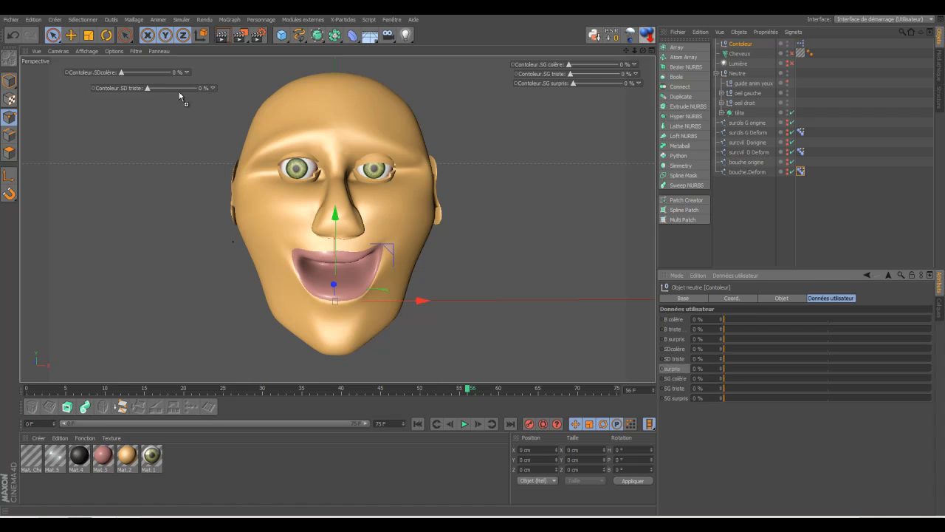
ctrl+drag(114, 102, 57, 78)
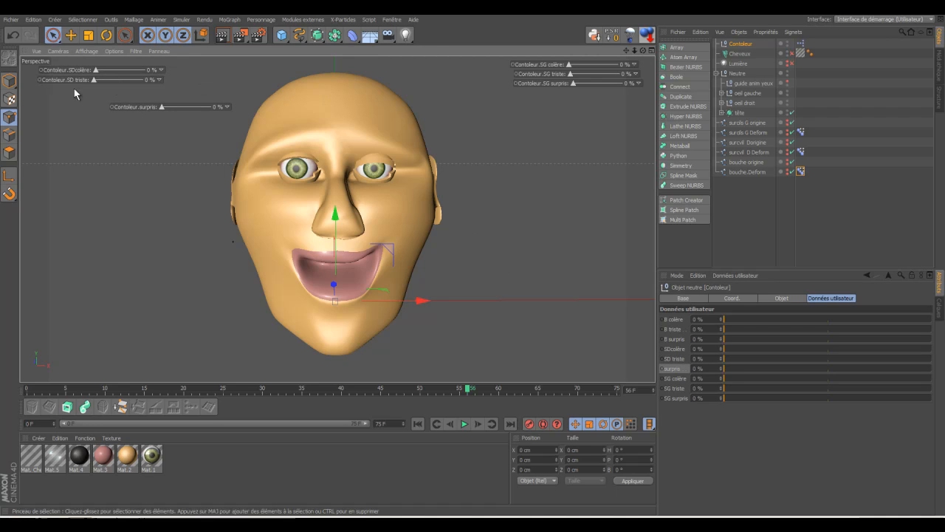
ctrl+drag(130, 106, 62, 86)
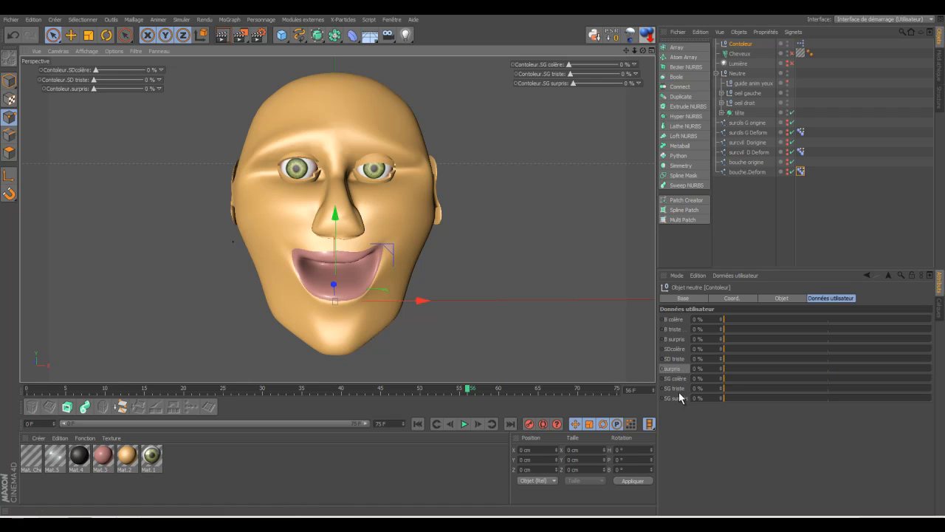
Place the B colère, B triste and B surpris sliders as a stack beside the chin in the viewport, and enlarge the viewport area
click(676, 320)
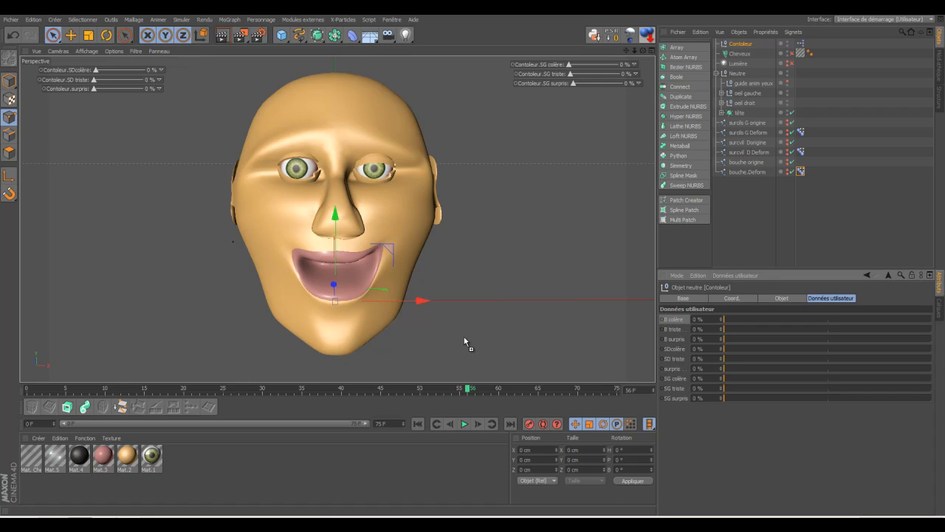
drag(465, 334, 465, 333)
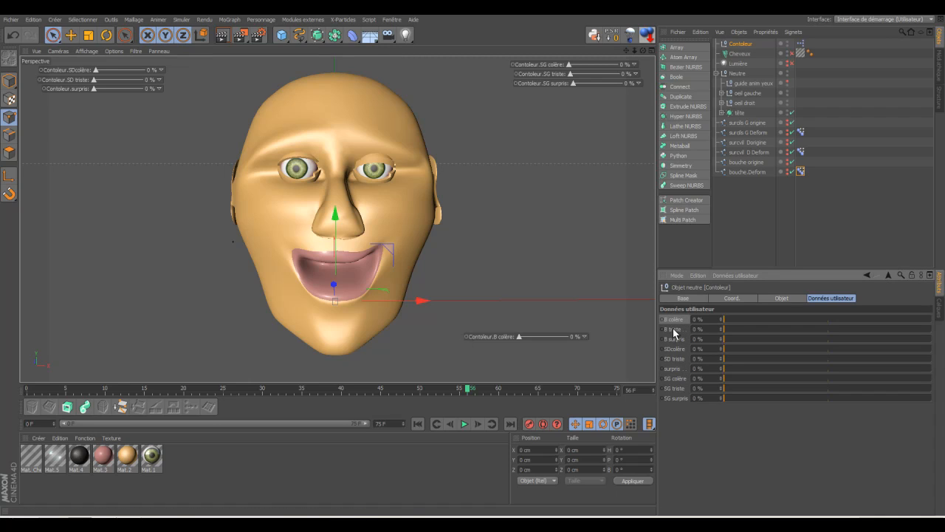
drag(675, 330, 488, 345)
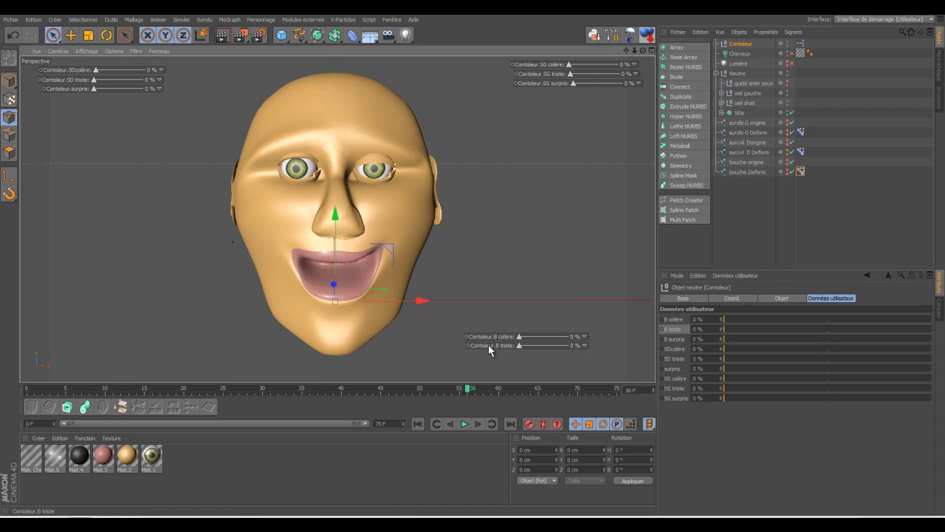
drag(679, 339, 484, 356)
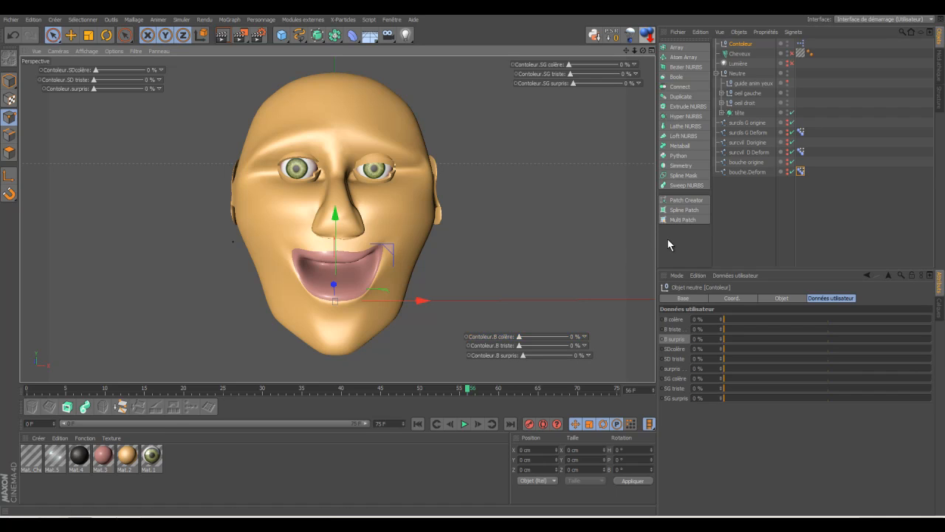
mouse_move(656, 241)
mouse_down()
mouse_move(907, 232)
mouse_move(916, 244)
mouse_up()
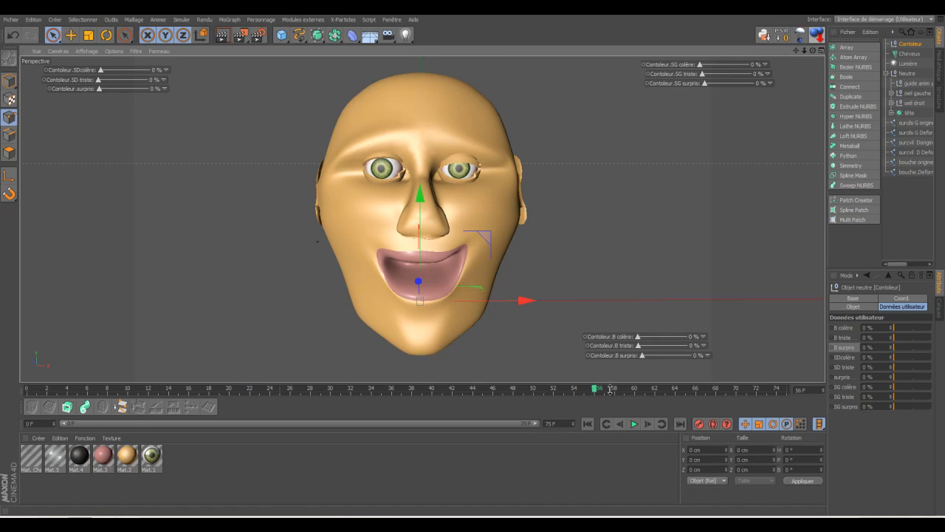
drag(610, 390, 611, 431)
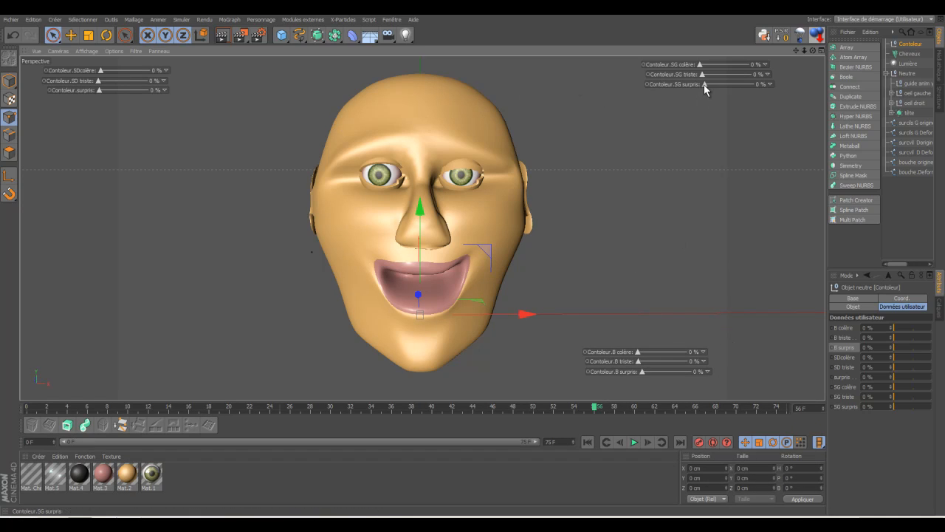
Test the on-screen SG surpris and SD triste sliders at 100% and return them to 0%
drag(705, 84, 759, 85)
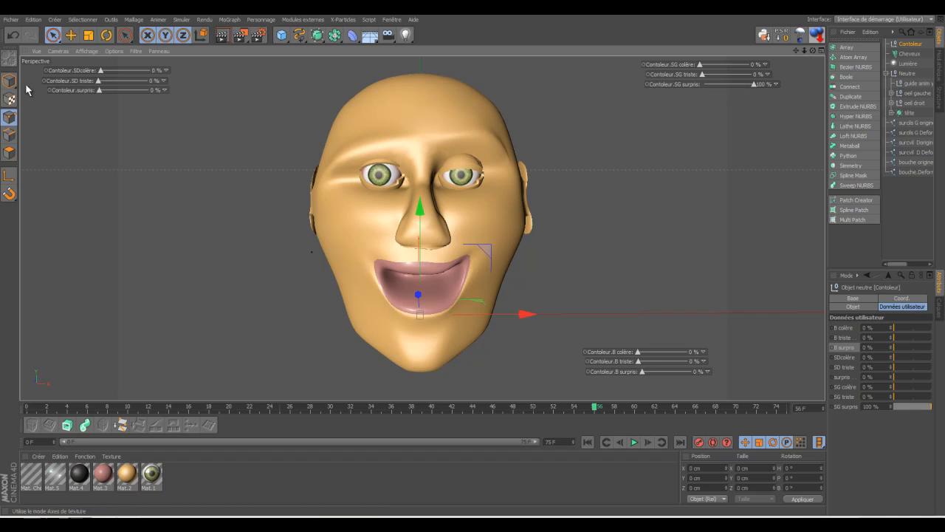
drag(101, 81, 151, 81)
mouse_move(640, 352)
mouse_down()
mouse_move(690, 355)
mouse_move(639, 352)
mouse_up()
drag(754, 86, 684, 87)
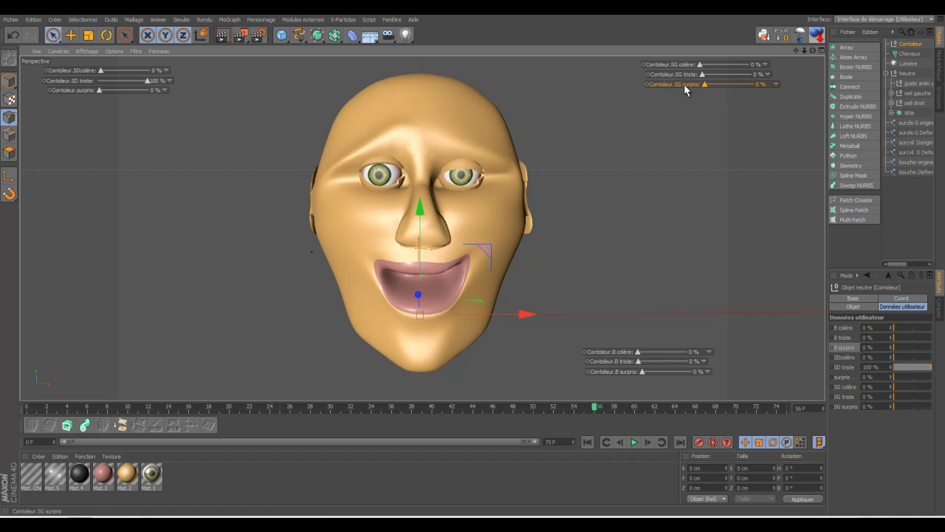
drag(148, 82, 94, 85)
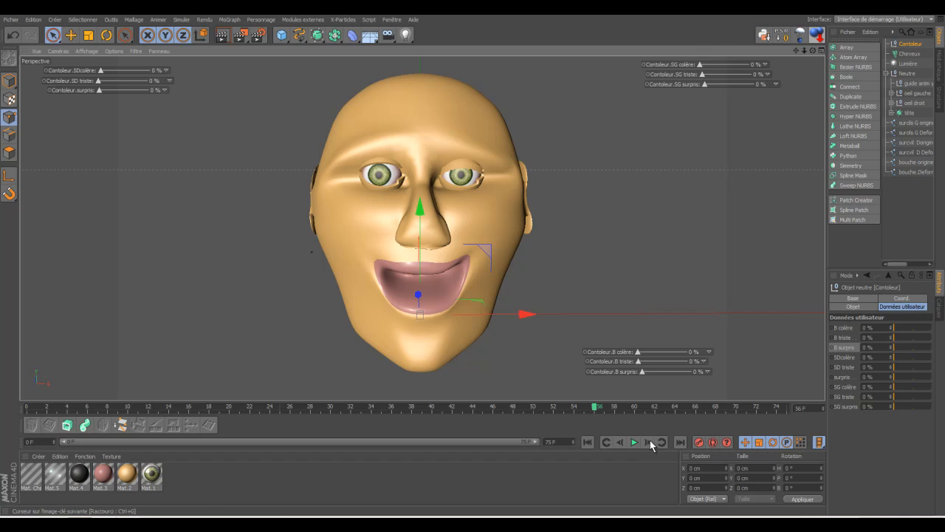
Enable automatic keyframing at frame 0, and at frame 18 set B triste and SG triste to 100%, SD triste to 56% and surpris to 72%
click(588, 442)
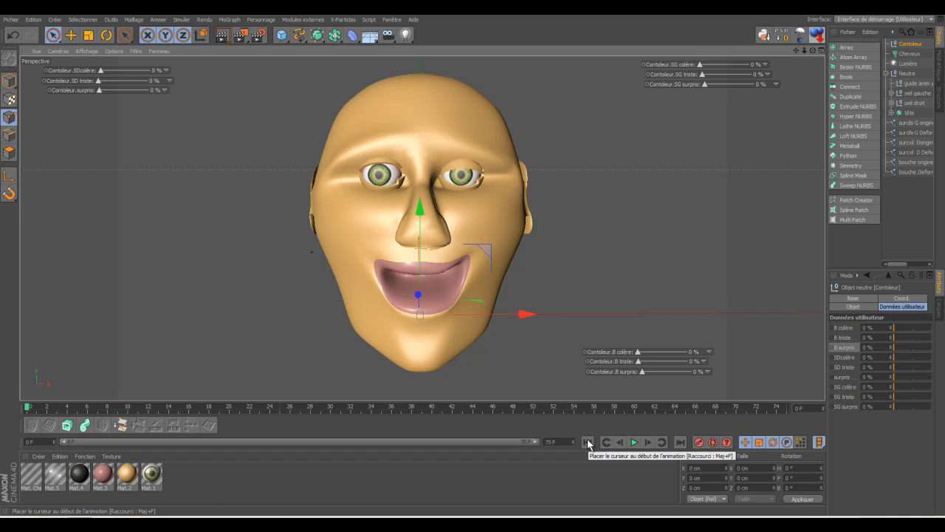
click(712, 441)
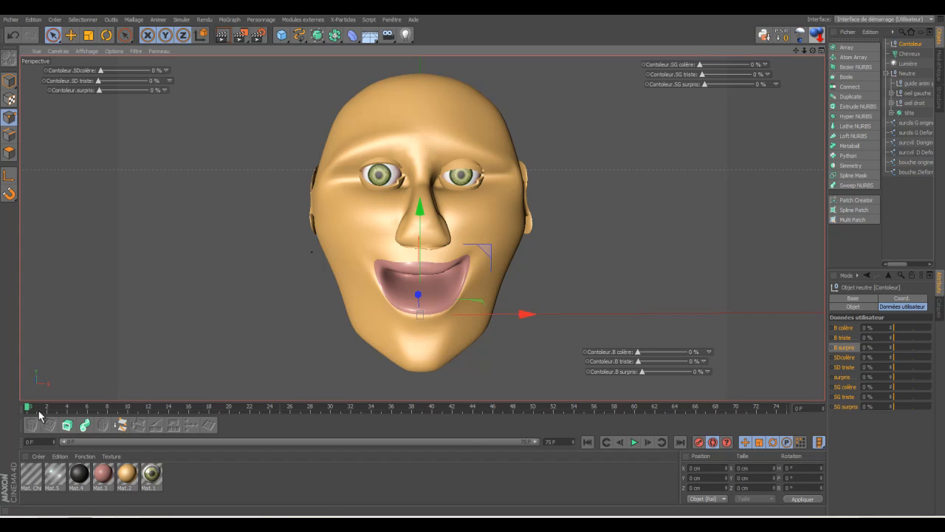
drag(28, 410, 209, 411)
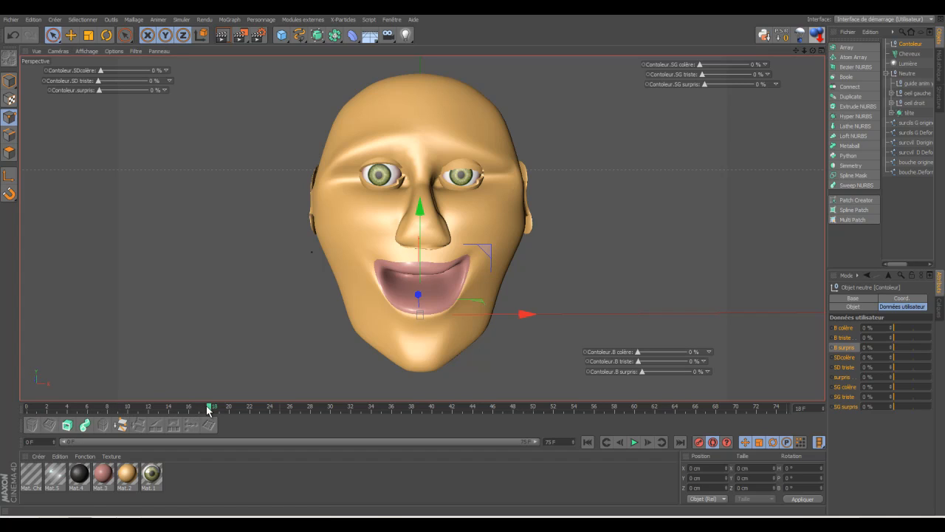
drag(640, 363, 692, 363)
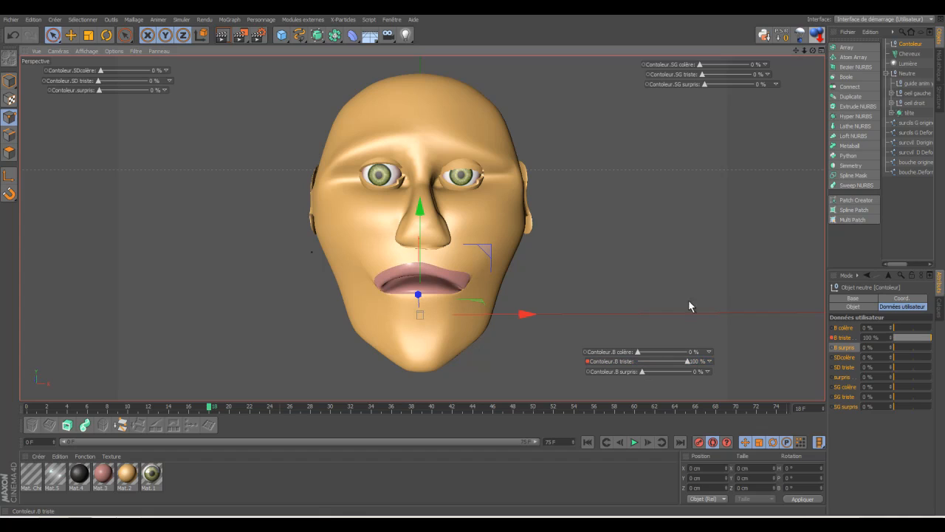
drag(704, 76, 758, 79)
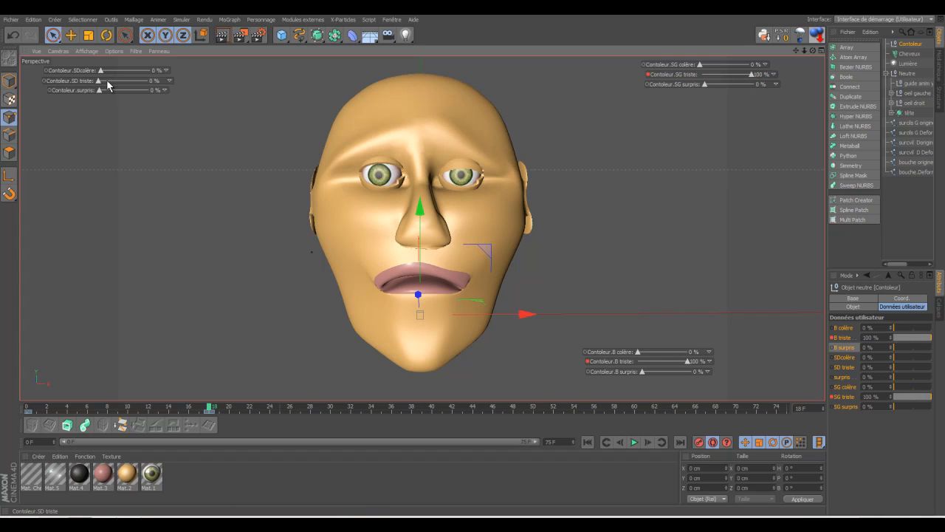
drag(99, 81, 134, 90)
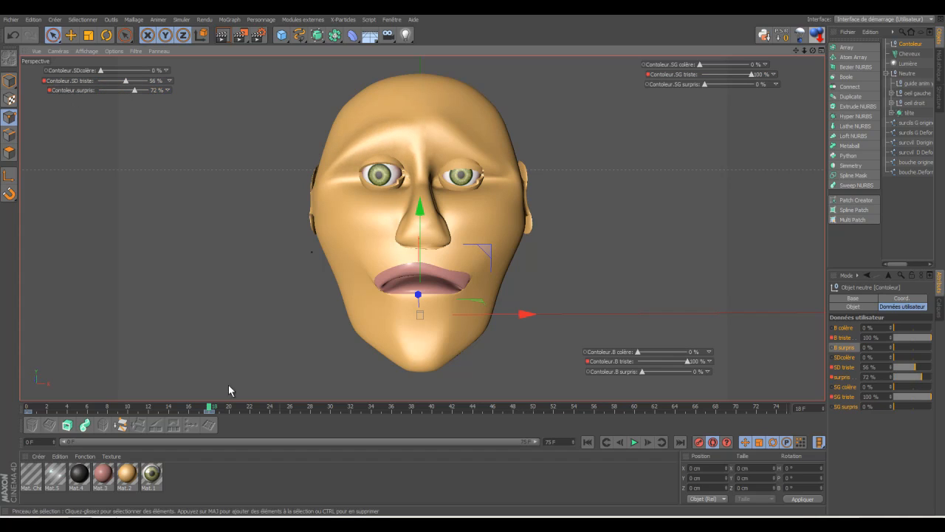
Key B colère 71%, B triste 38%, SG colère 72%, SG triste 20%, SDcolère 51% and SD triste 20% at frame 33
drag(228, 411, 359, 408)
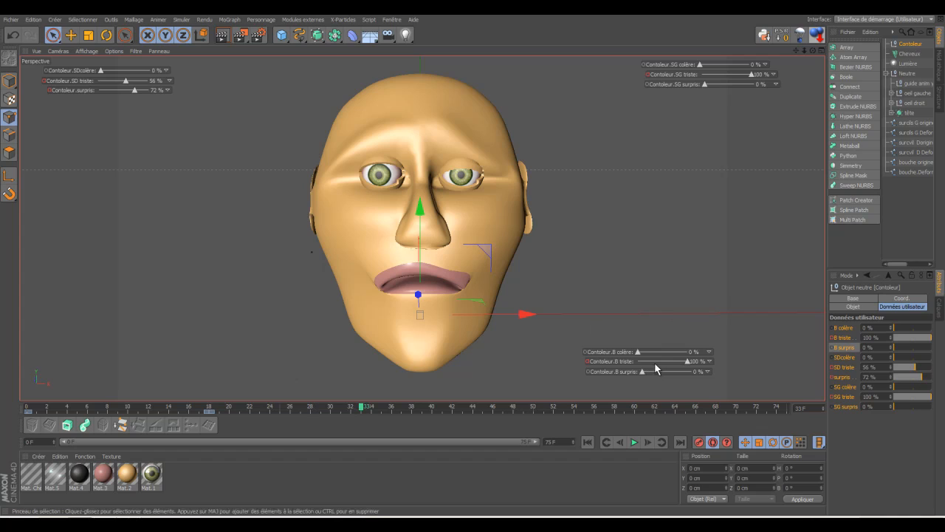
drag(639, 352, 672, 352)
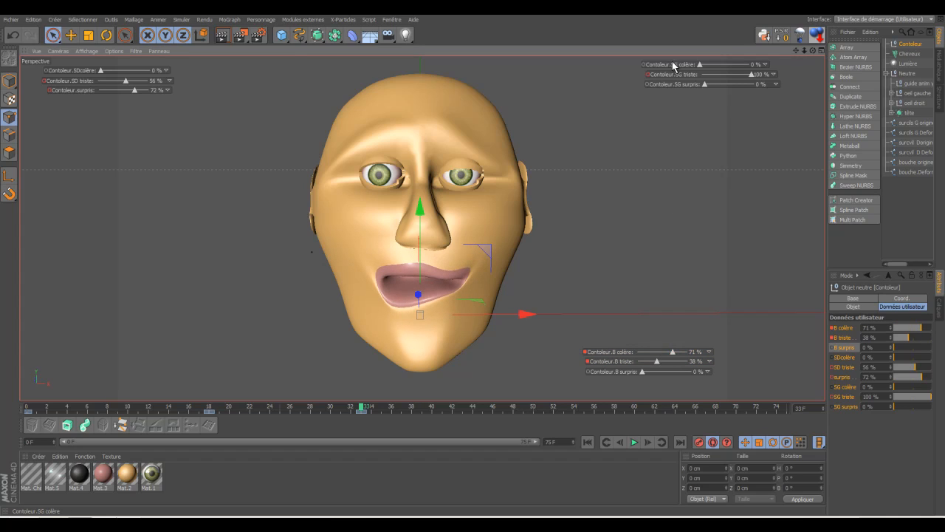
drag(700, 65, 721, 79)
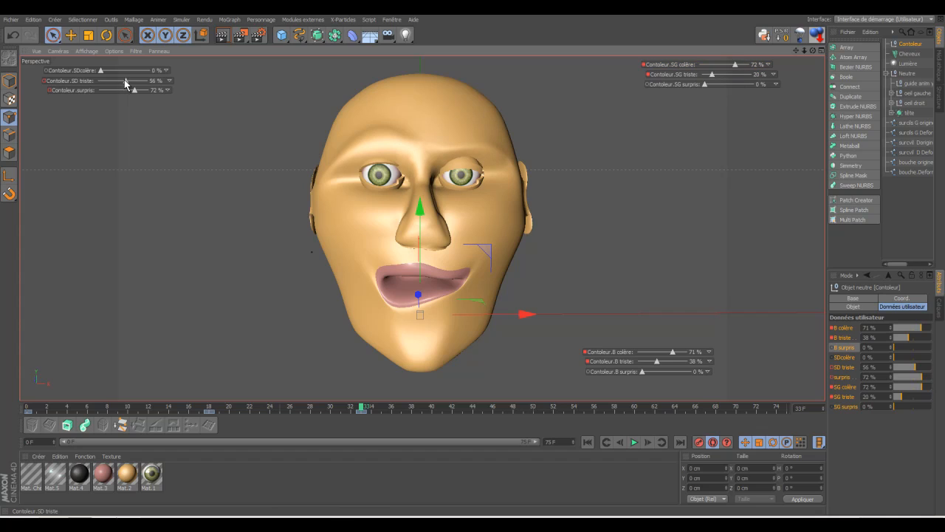
mouse_move(125, 82)
mouse_down()
mouse_move(109, 85)
mouse_move(106, 71)
mouse_move(125, 71)
mouse_up()
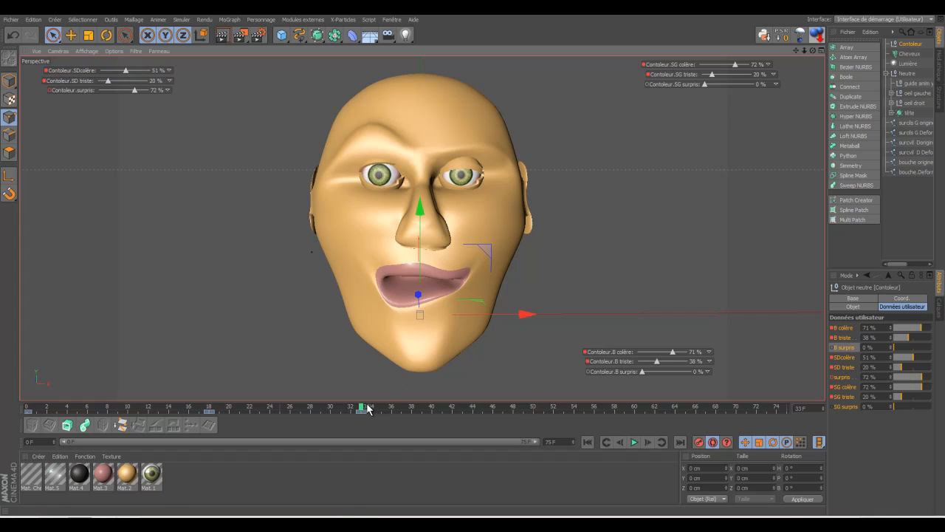
At frame 52, key B colère 3%, B triste 12%, B surpris 89%, SG colère 0%, SG surpris 100%, SDcolère 0%, SD triste 61% and surpris 100%
drag(362, 411, 555, 408)
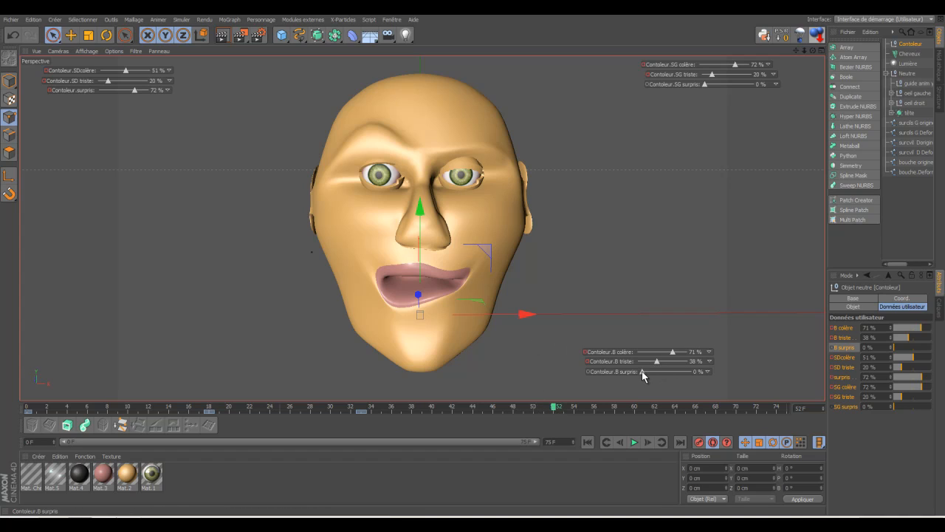
drag(643, 372, 639, 352)
drag(735, 65, 755, 86)
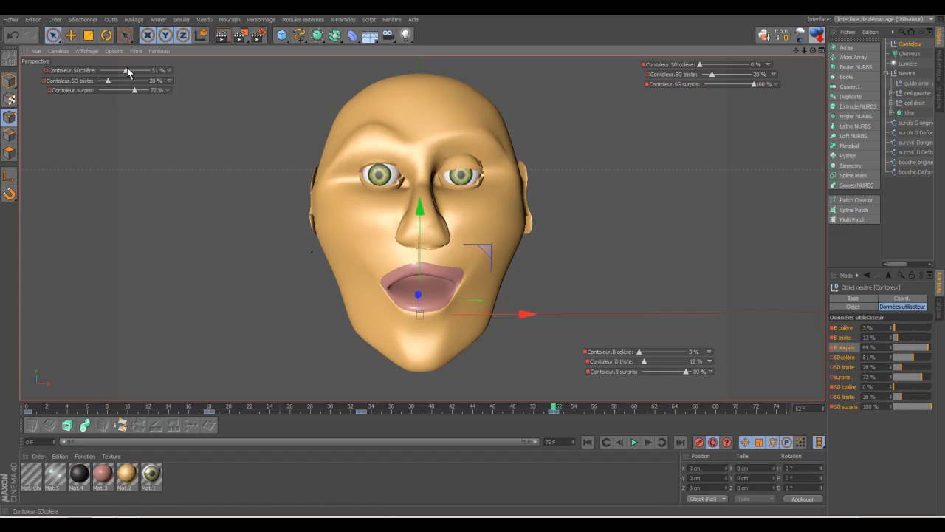
mouse_move(127, 70)
mouse_down()
mouse_move(101, 70)
mouse_move(105, 85)
mouse_move(156, 93)
mouse_move(106, 82)
mouse_move(128, 82)
mouse_up()
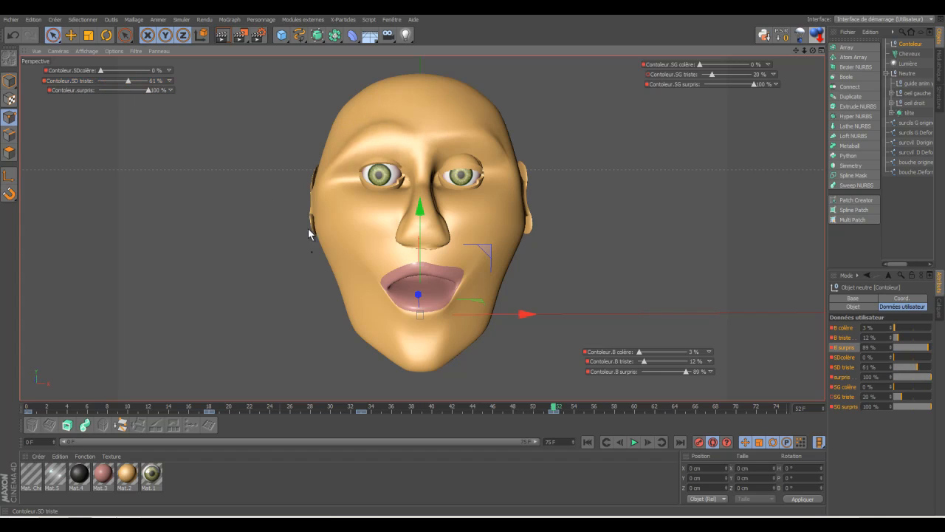
Turn off automatic keyframing, play the facial animation from frame 0 and stop the playback
click(712, 443)
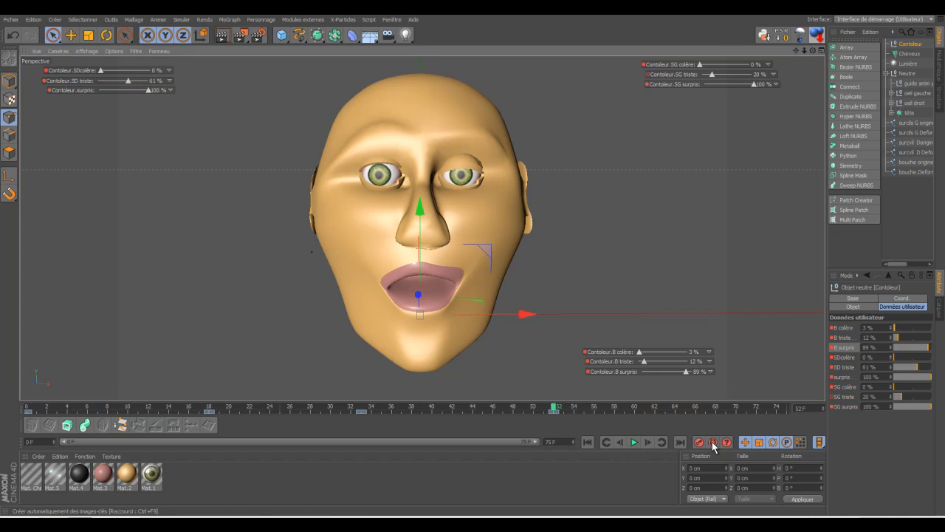
click(588, 443)
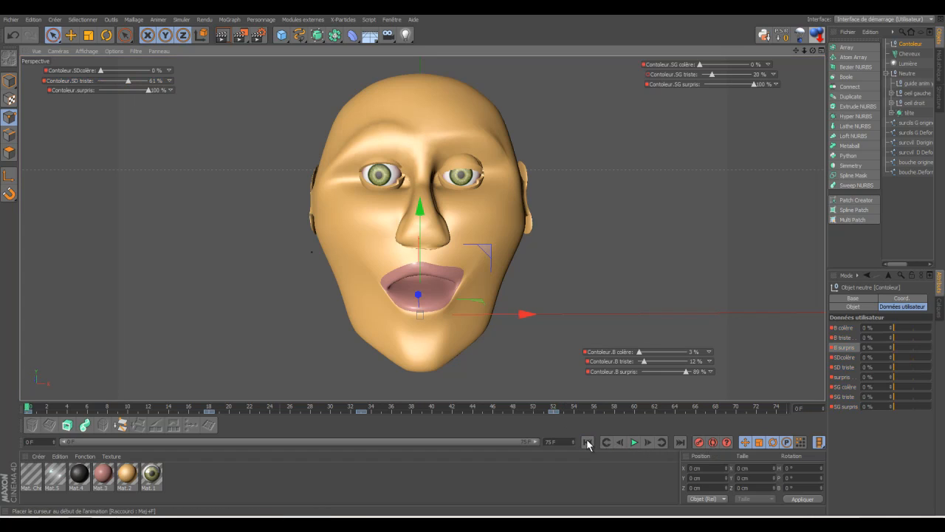
click(634, 442)
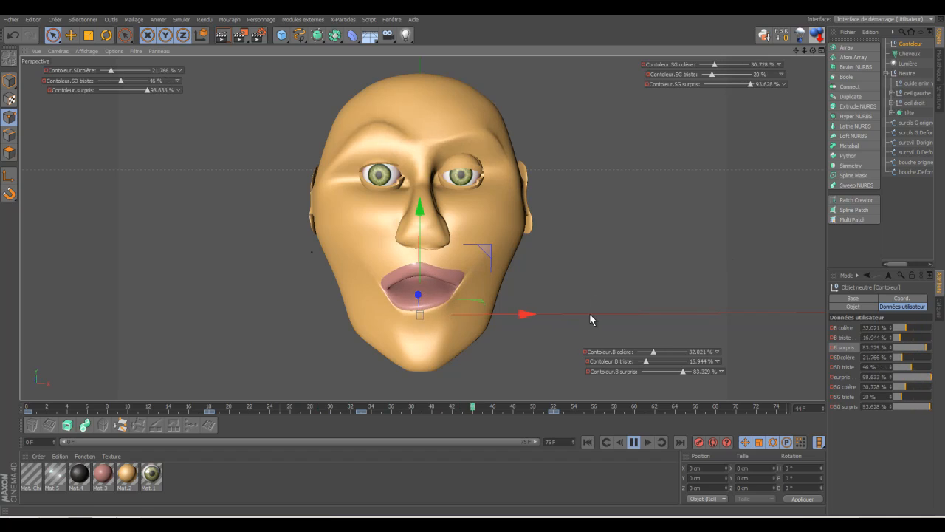
click(634, 441)
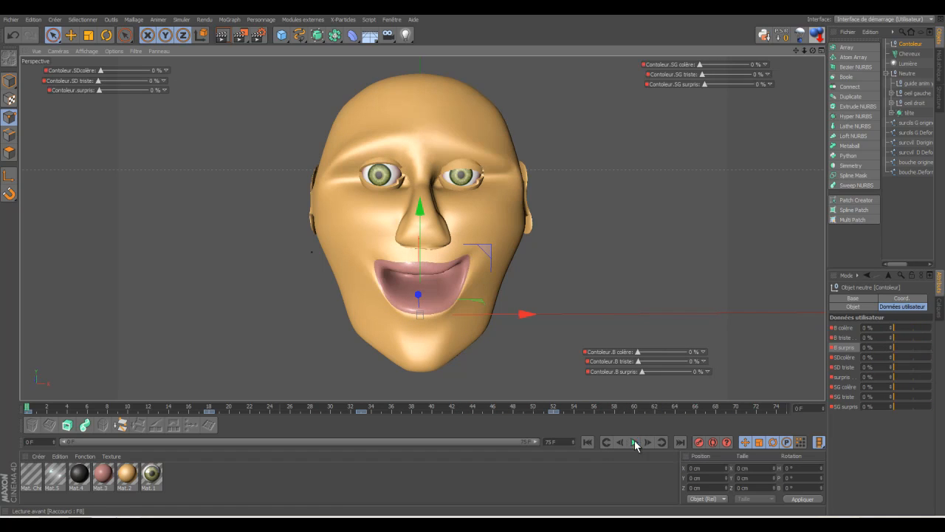